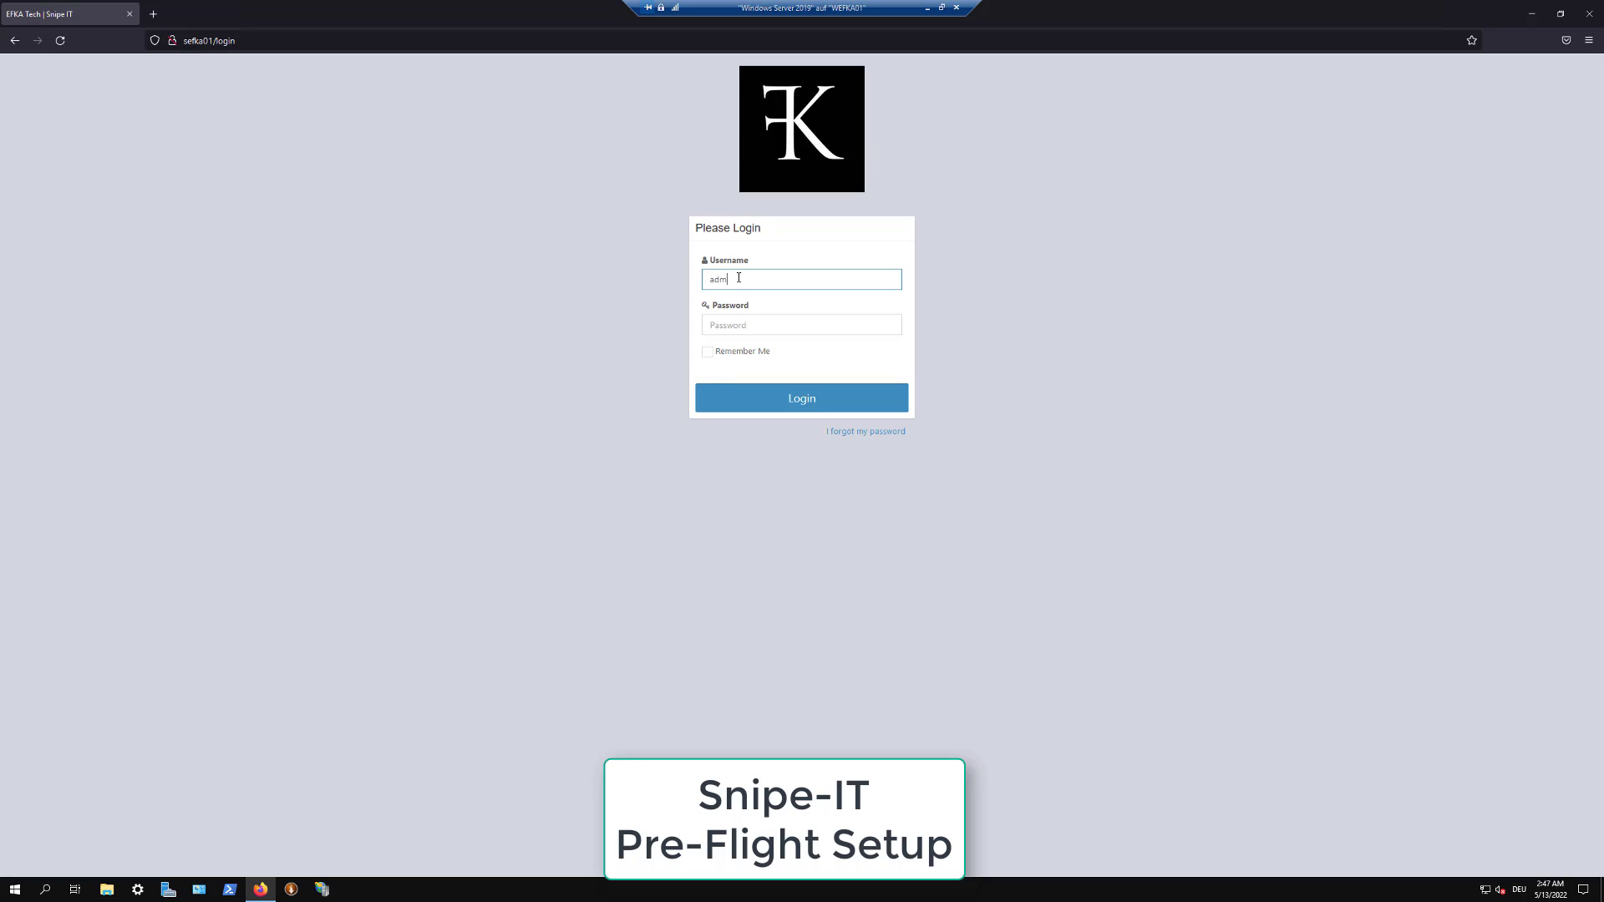
Step: Log in with the admin username and the account password
key(Tab)
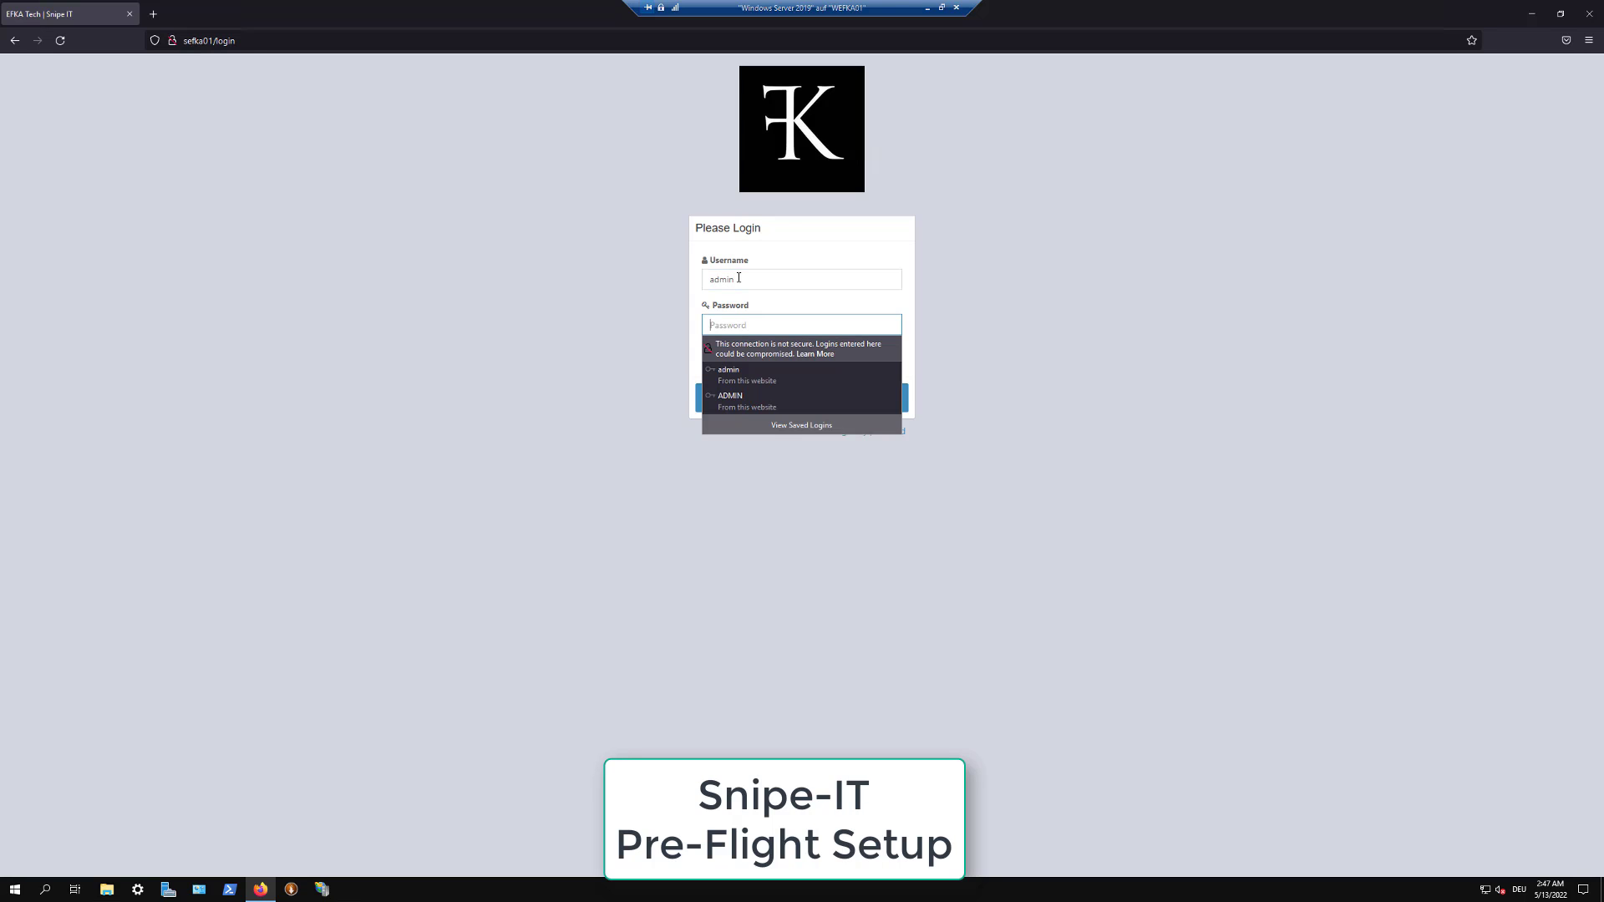
text(••••••••)
key(Return)
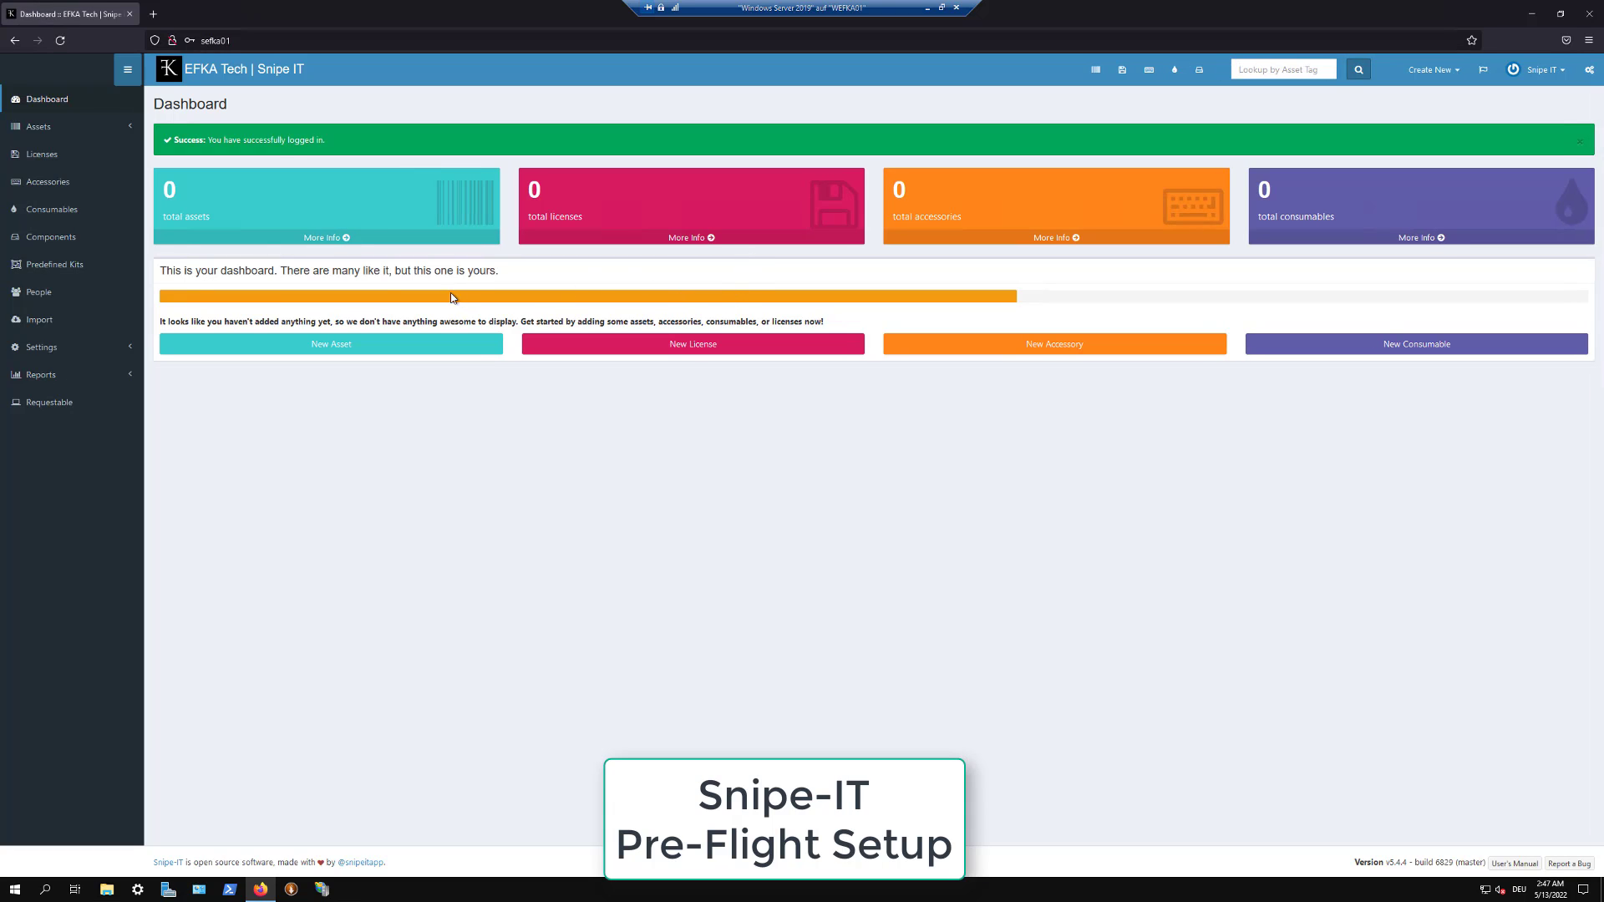
Step: Create a company named EFKA TECH with the desktop file 2013-03-04 14.26.02.jpg as its image, and save it
click(106, 351)
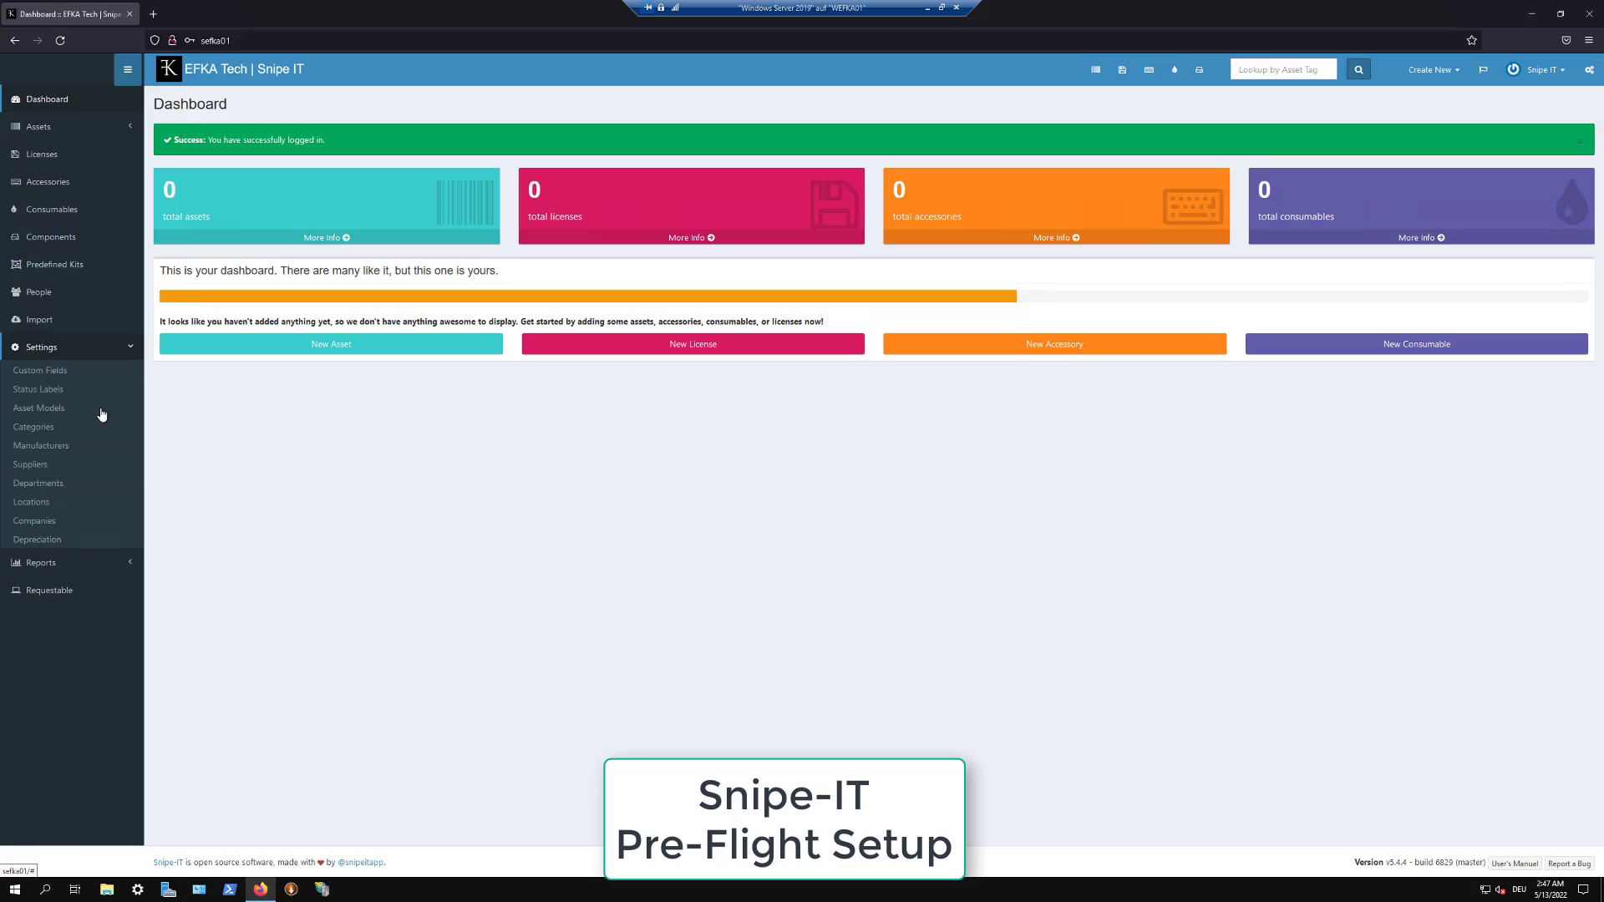
click(55, 522)
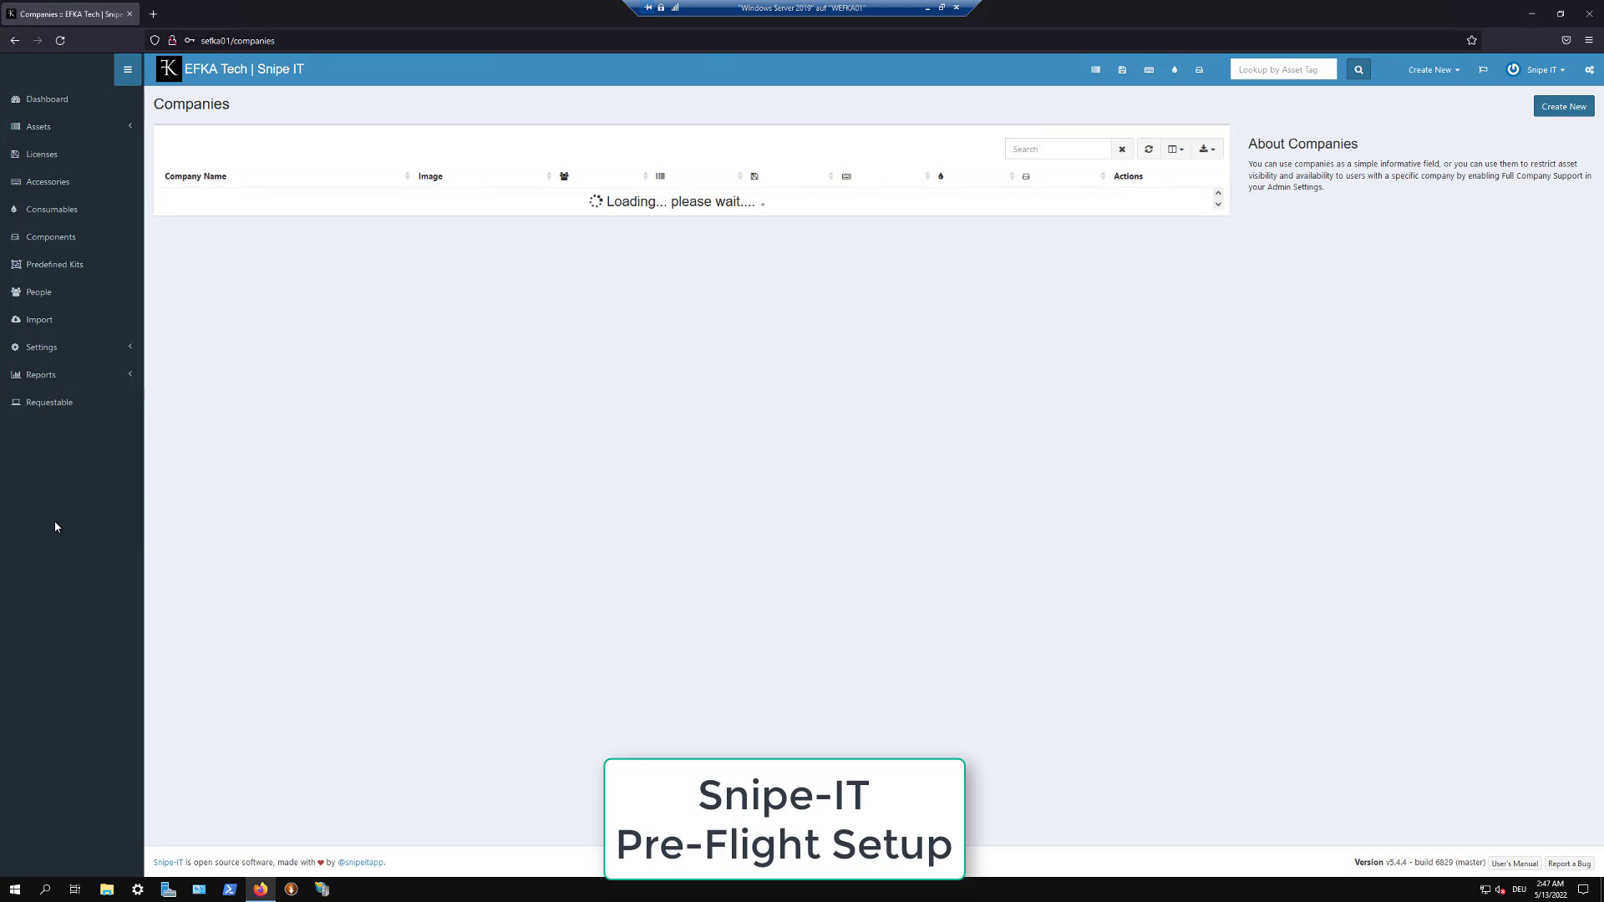
click(1563, 106)
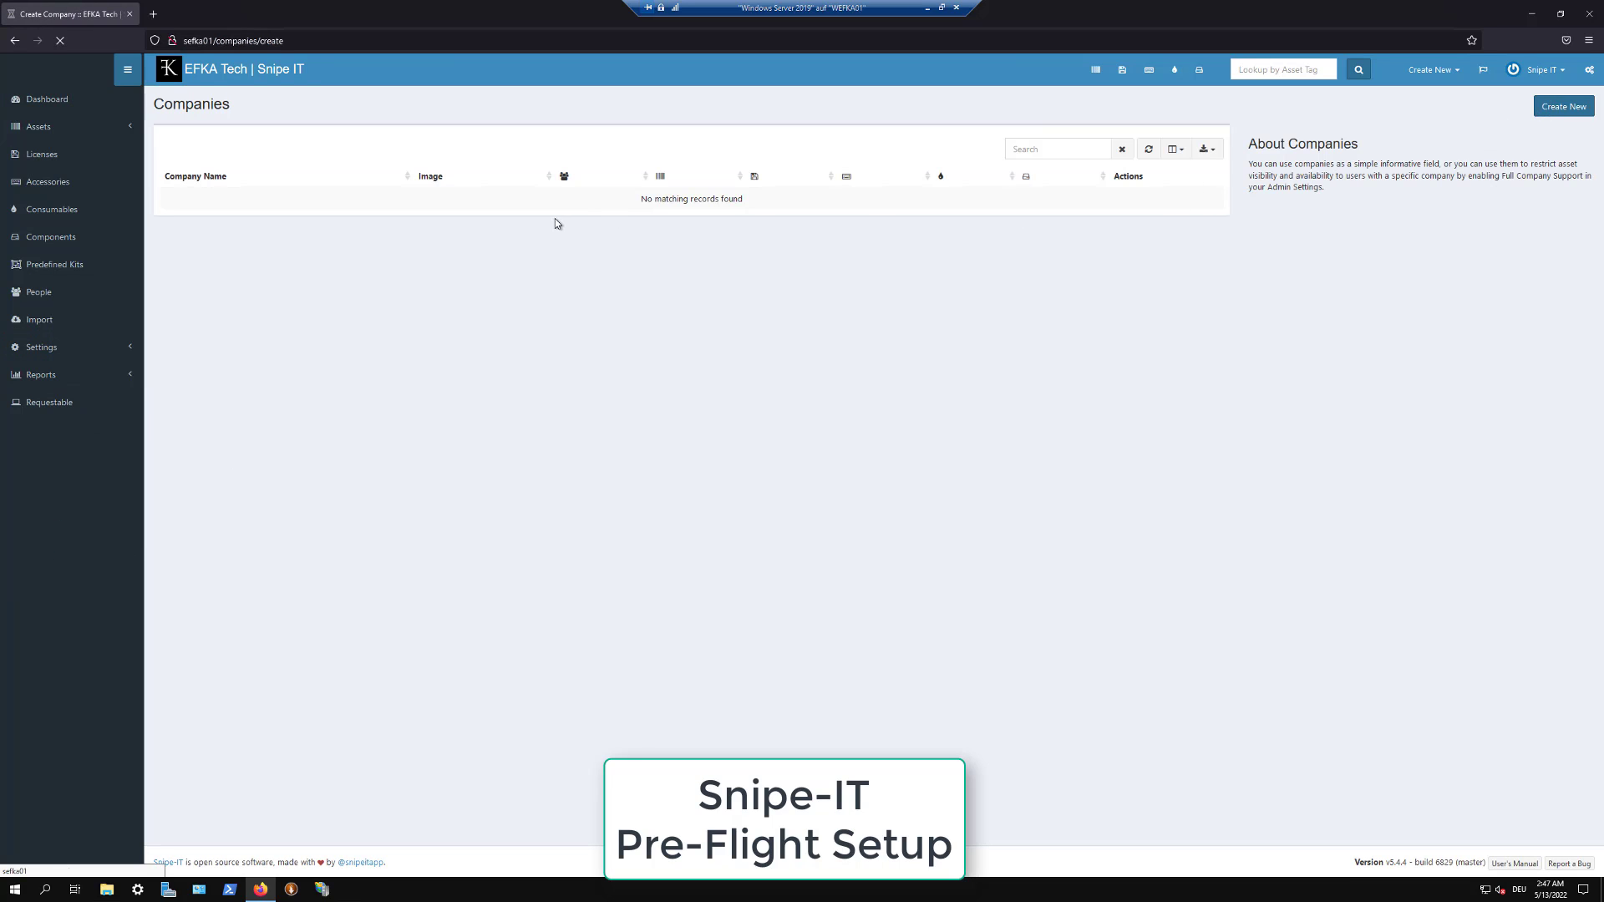
click(653, 192)
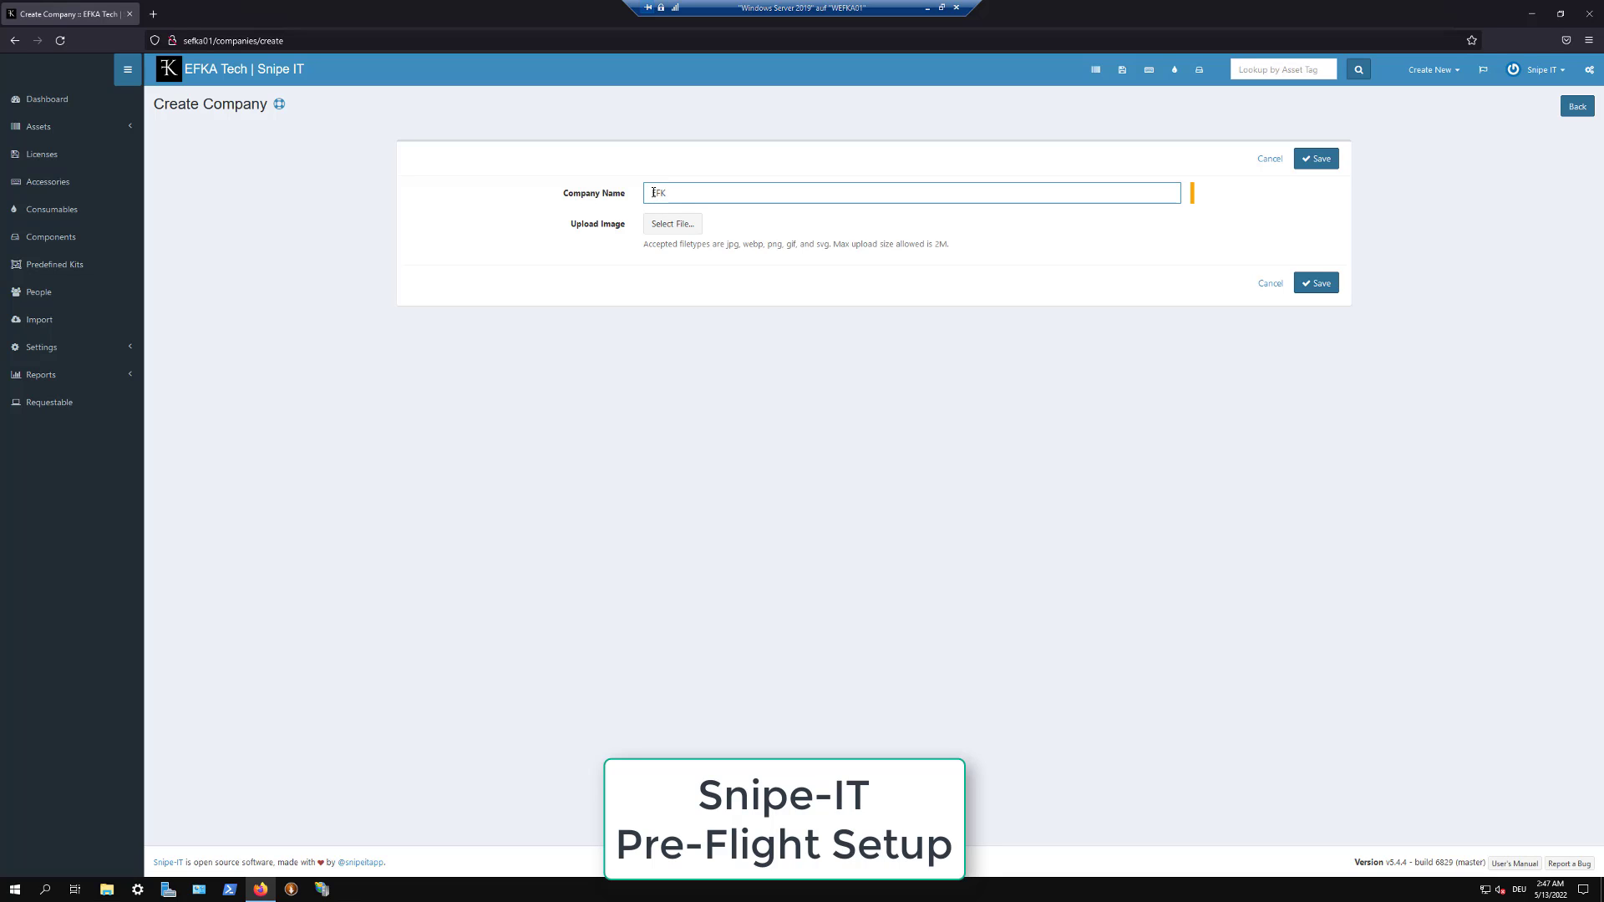
text(EFKA TECH)
click(672, 224)
click(138, 104)
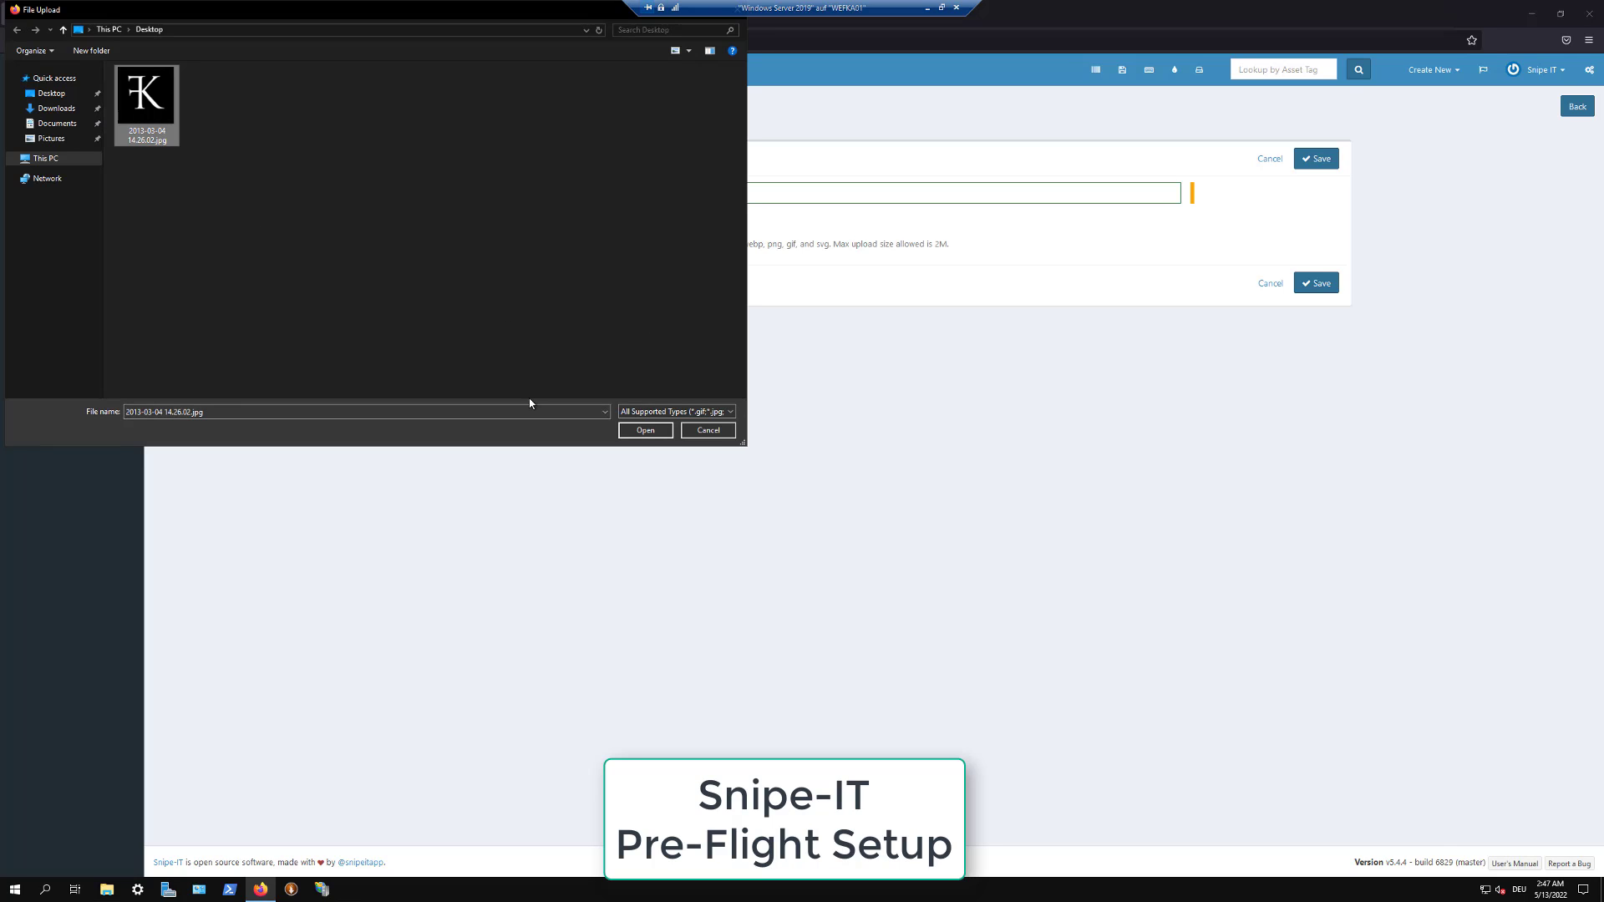
click(655, 430)
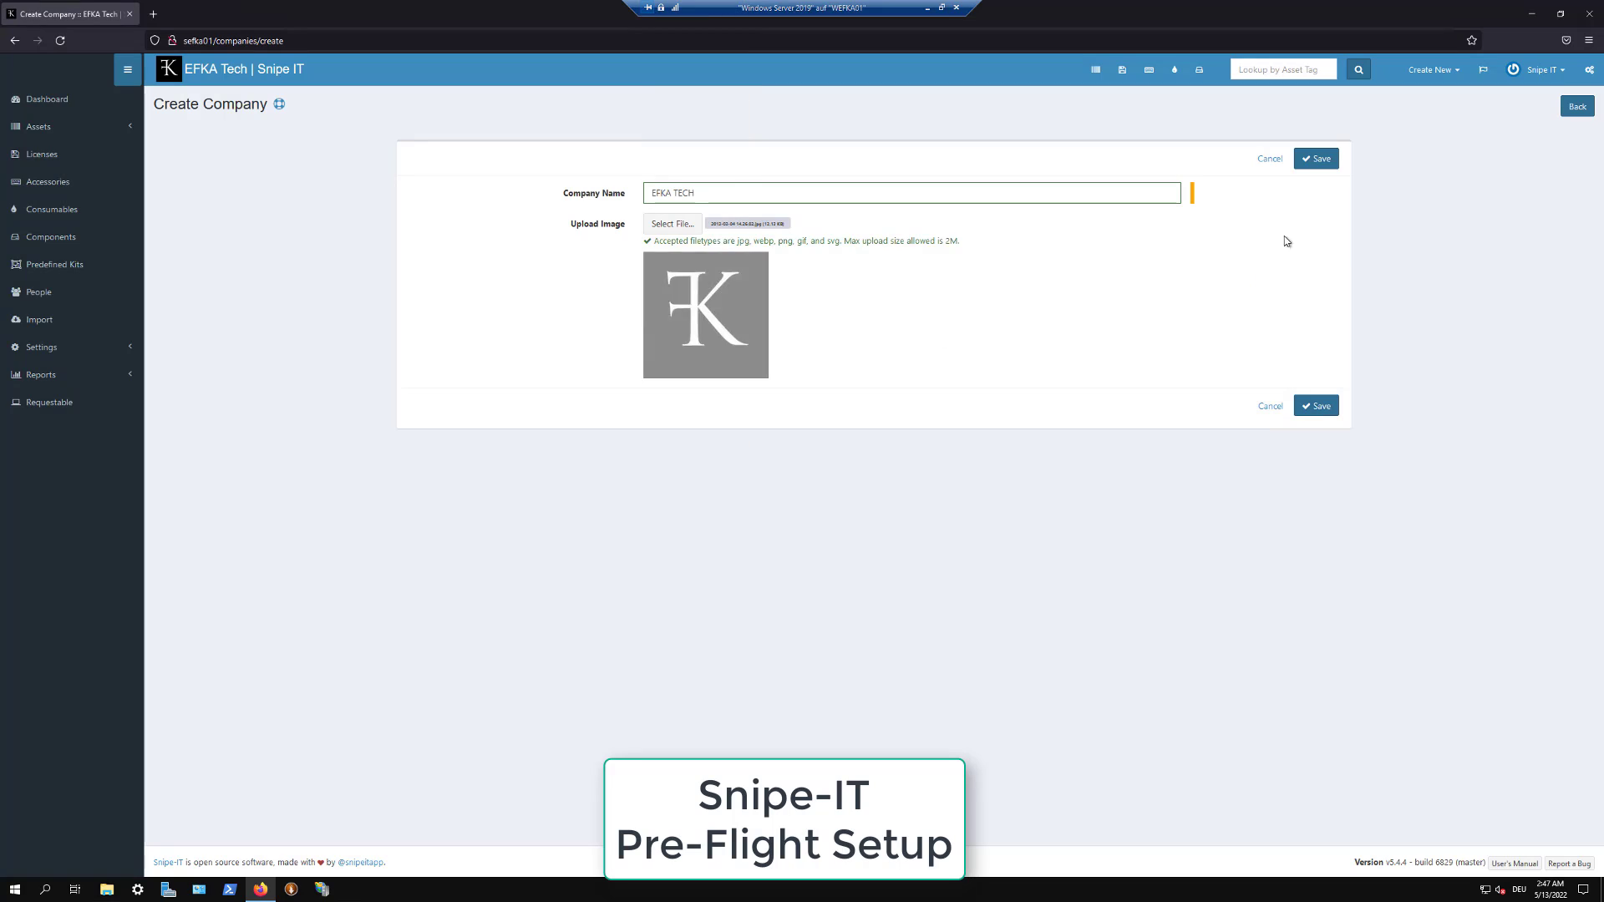
click(1305, 406)
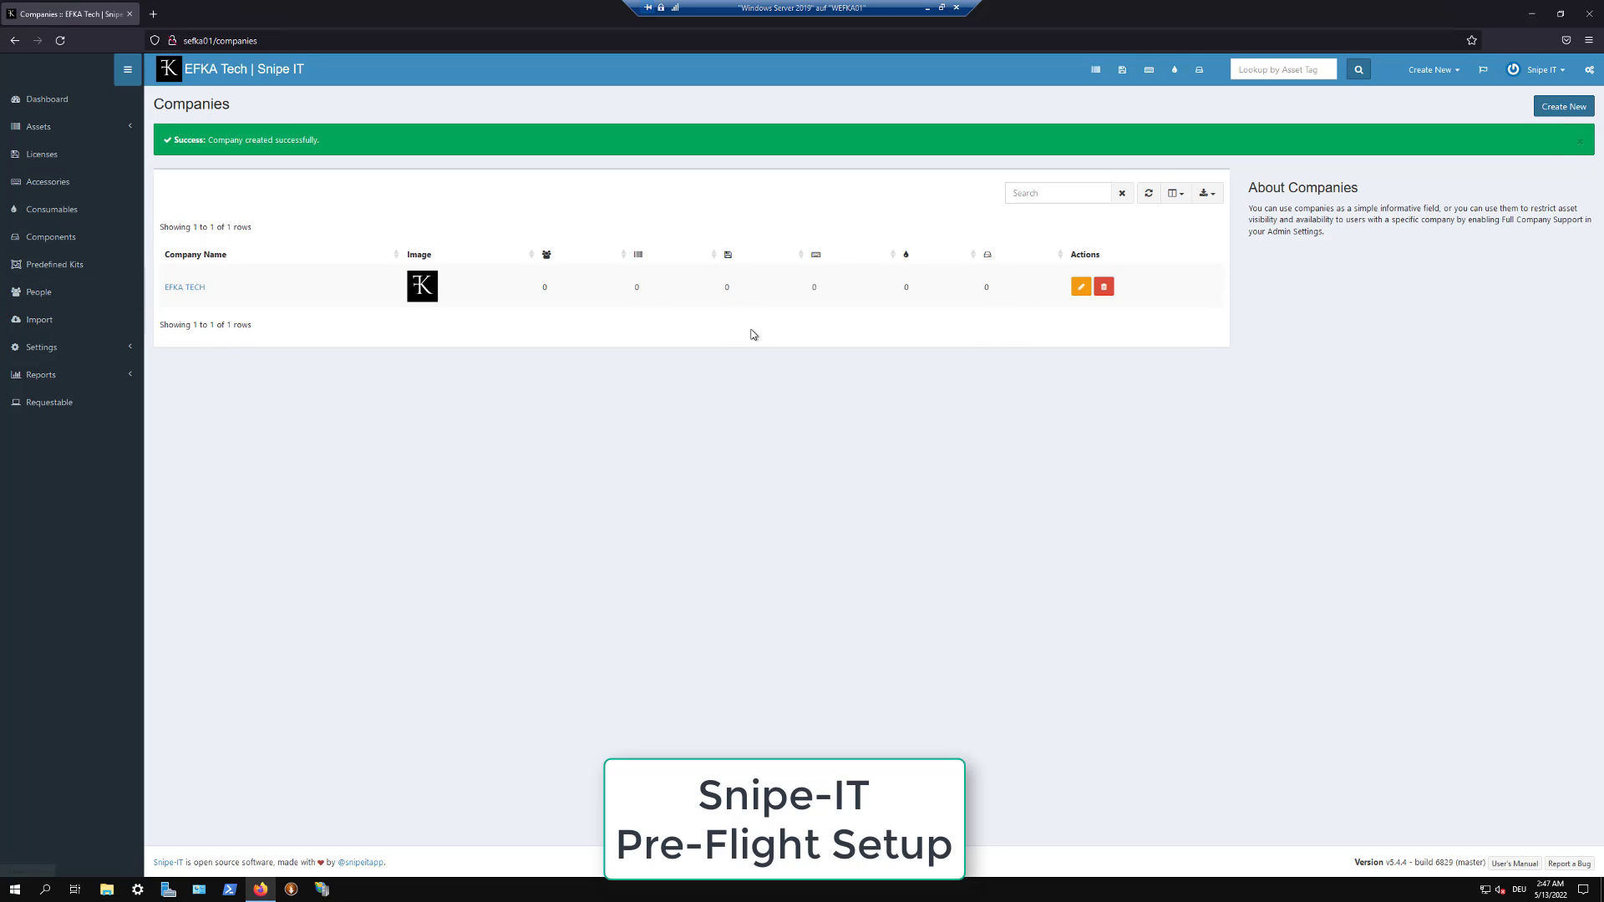
Step: Open the EFKA TECH company for editing to examine its name and image, then cancel
click(1078, 288)
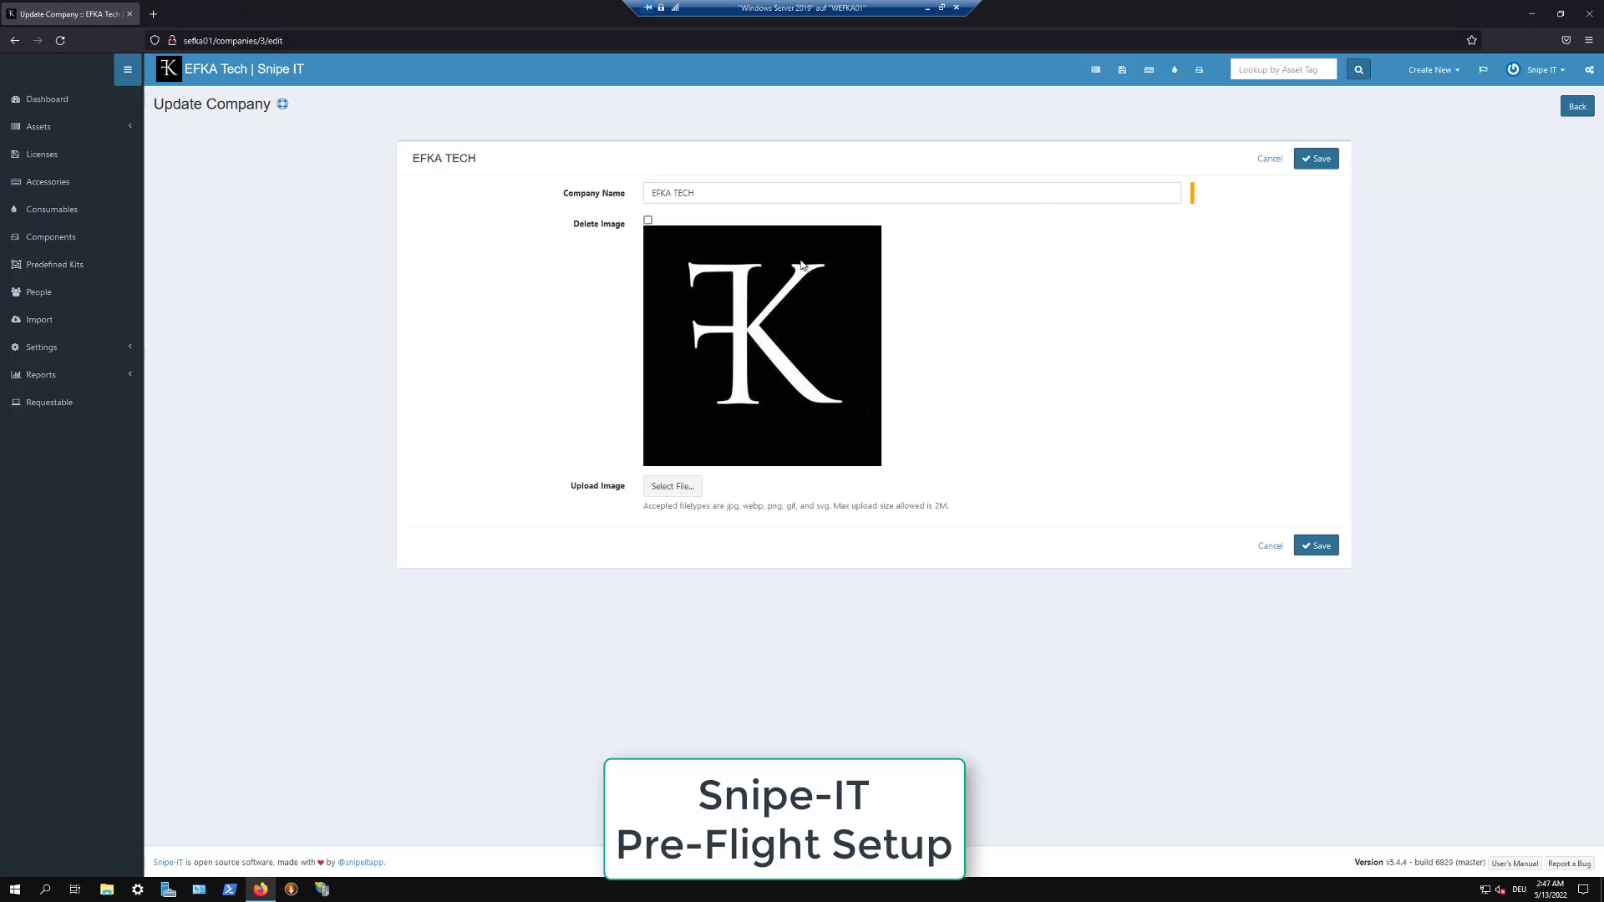
click(1270, 546)
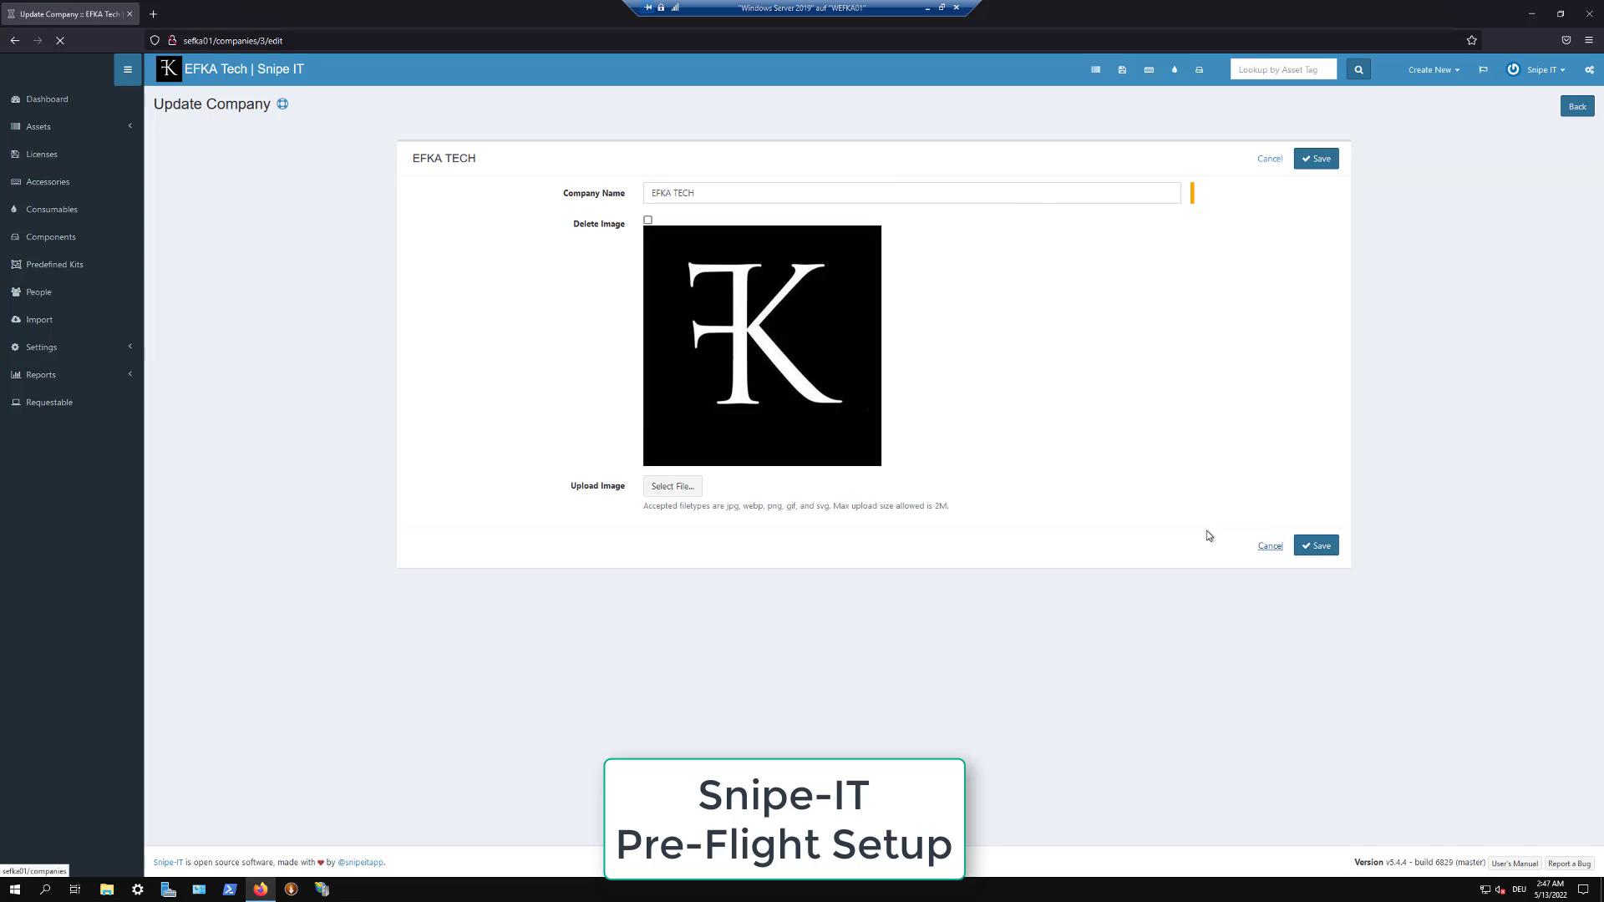
Step: Start a new location record and name it EFKA TECH BERLIN
click(92, 351)
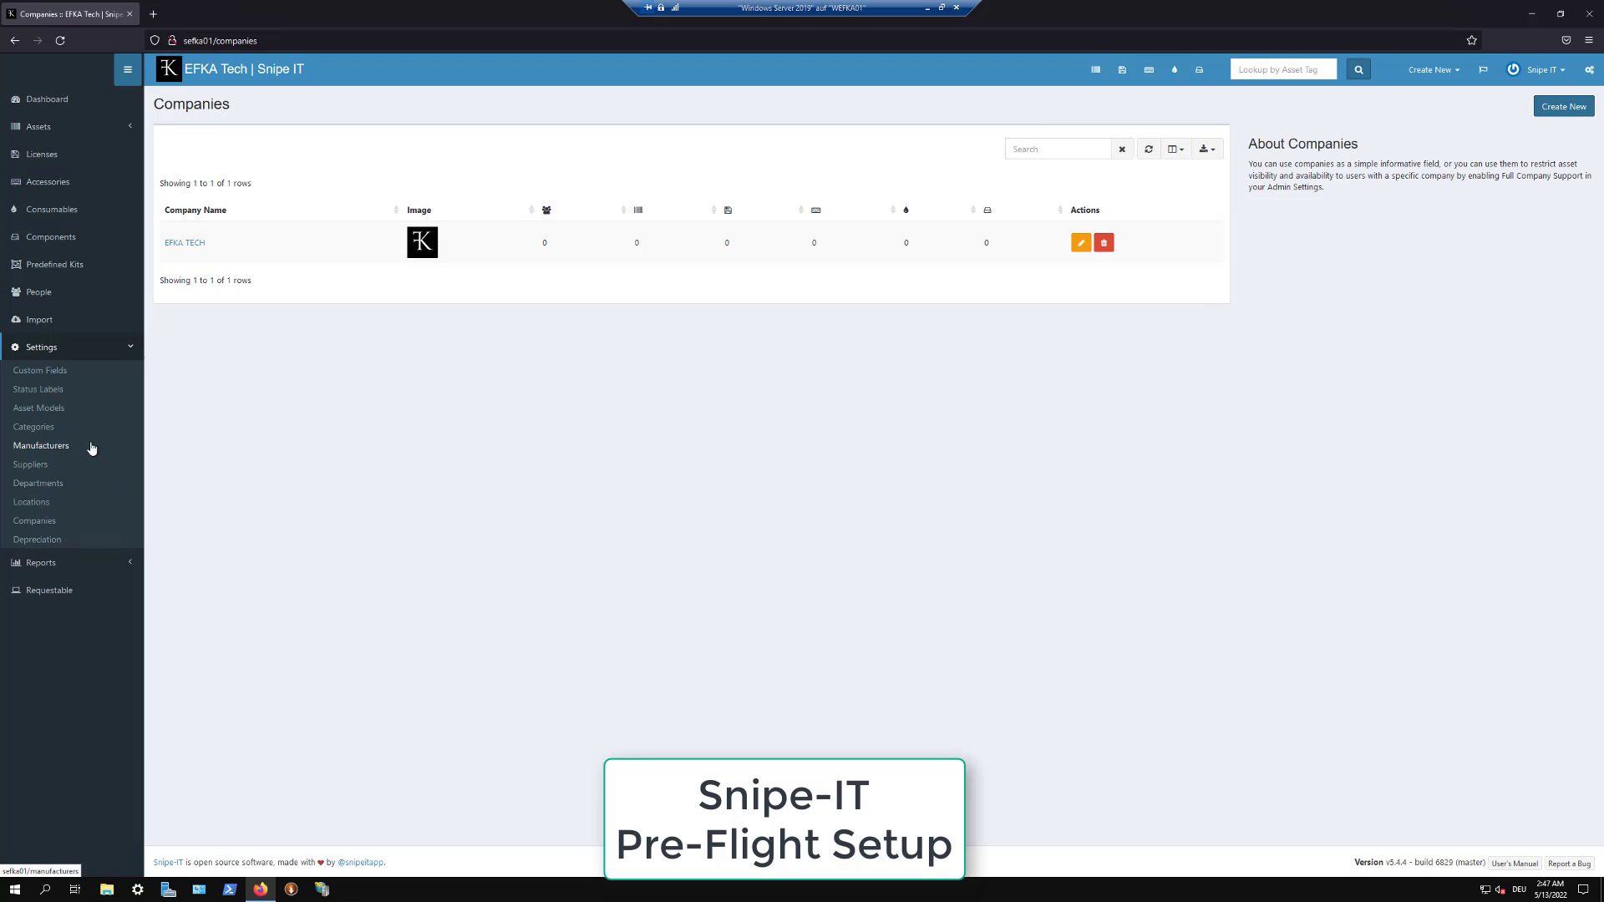
click(44, 508)
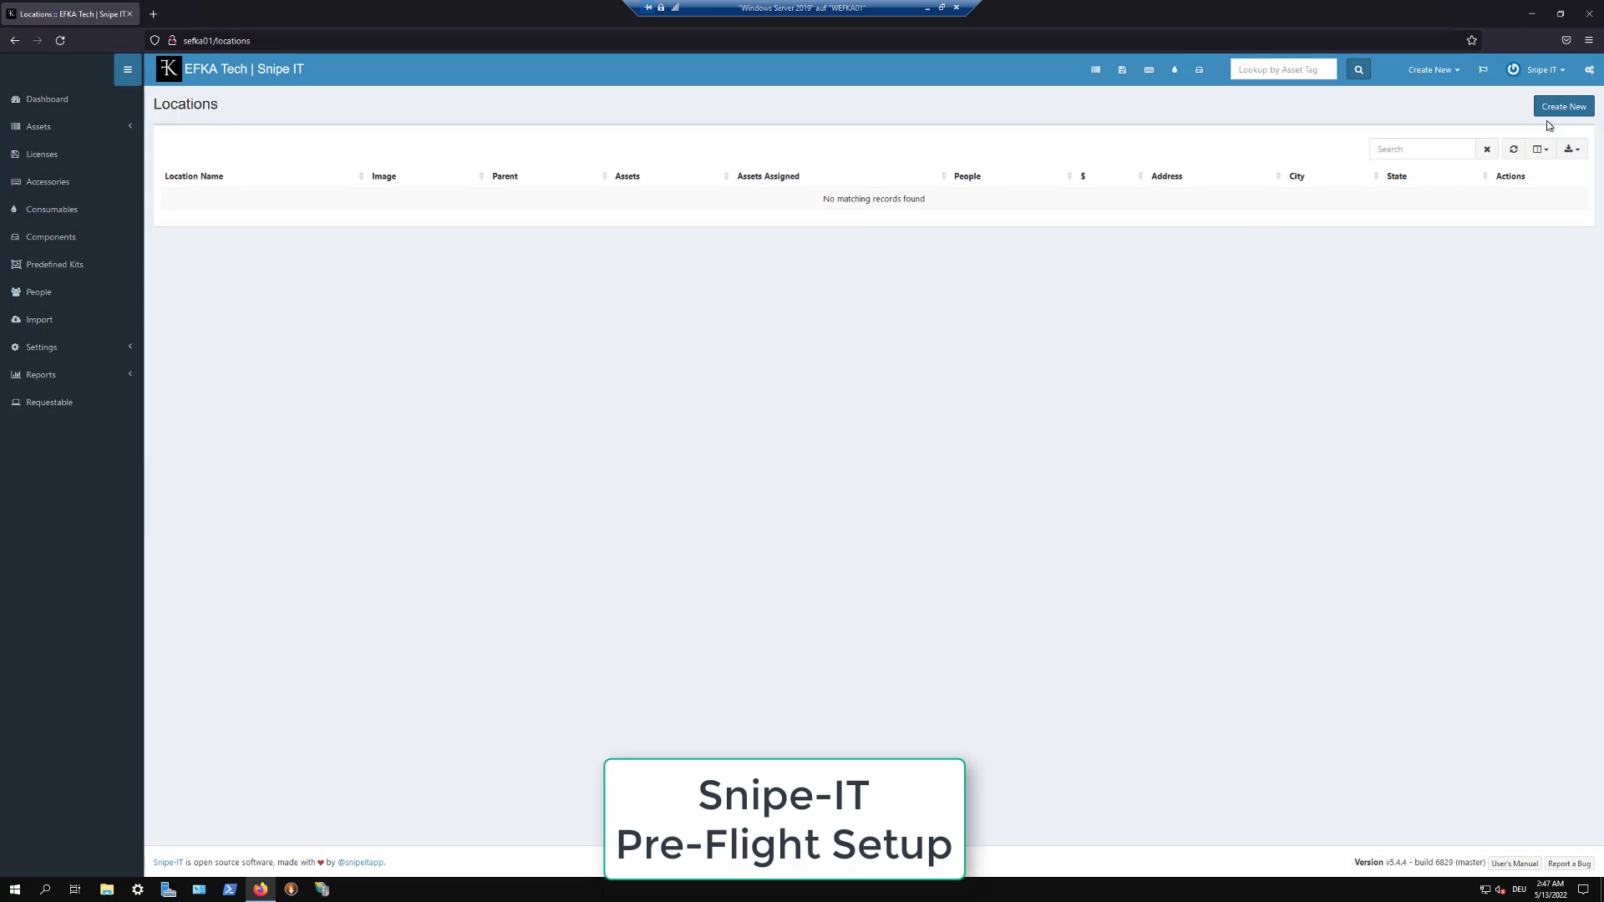
click(1561, 108)
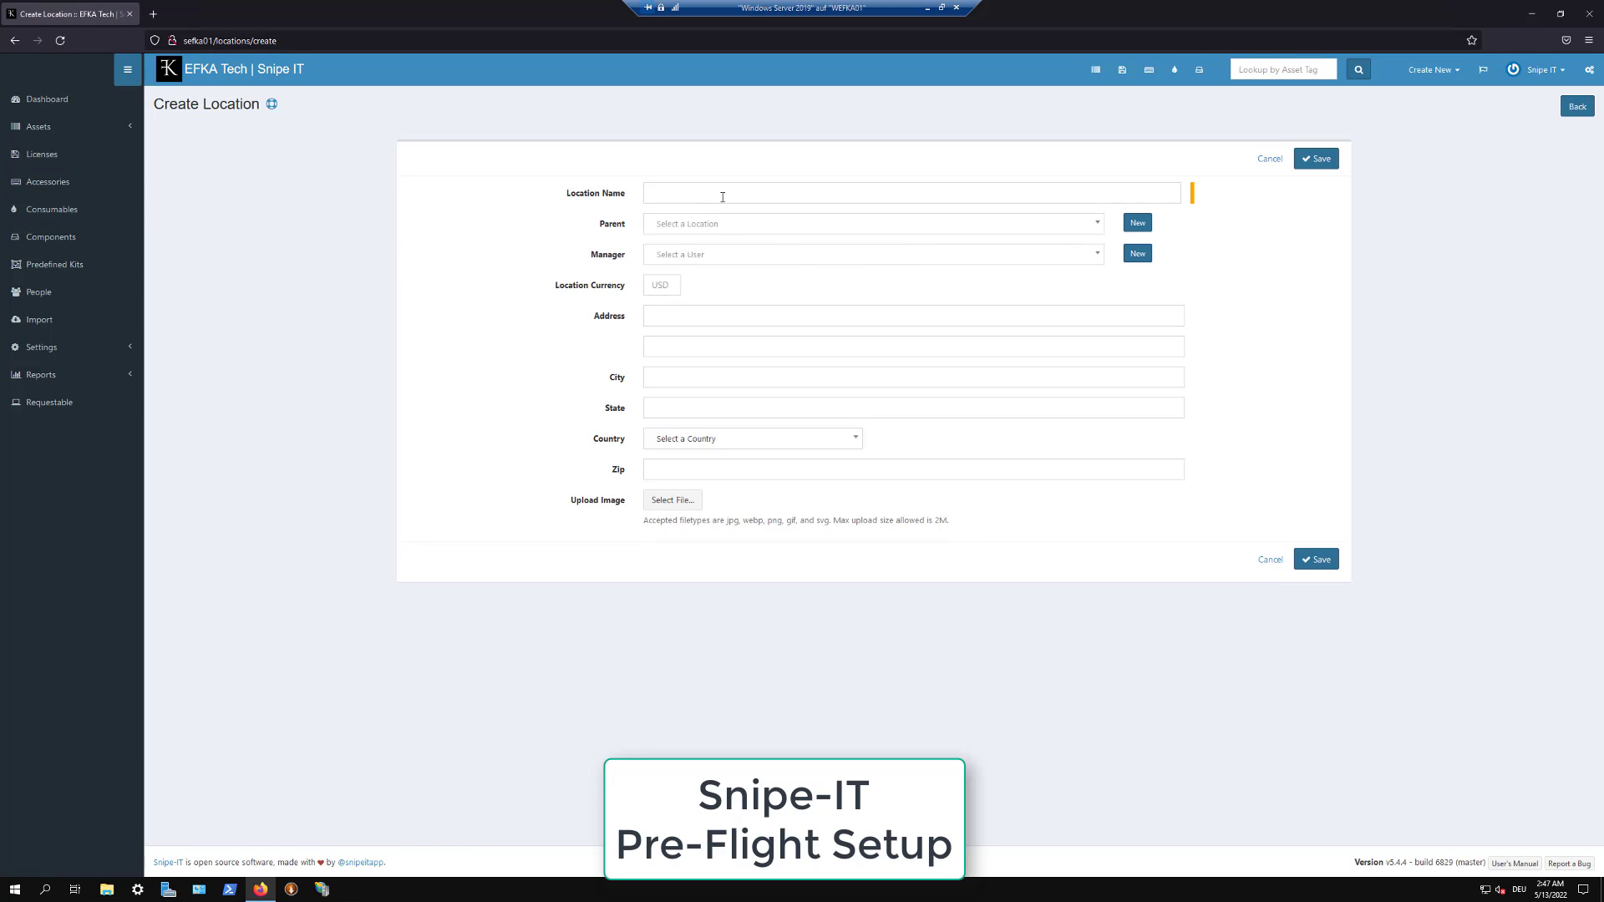
click(722, 197)
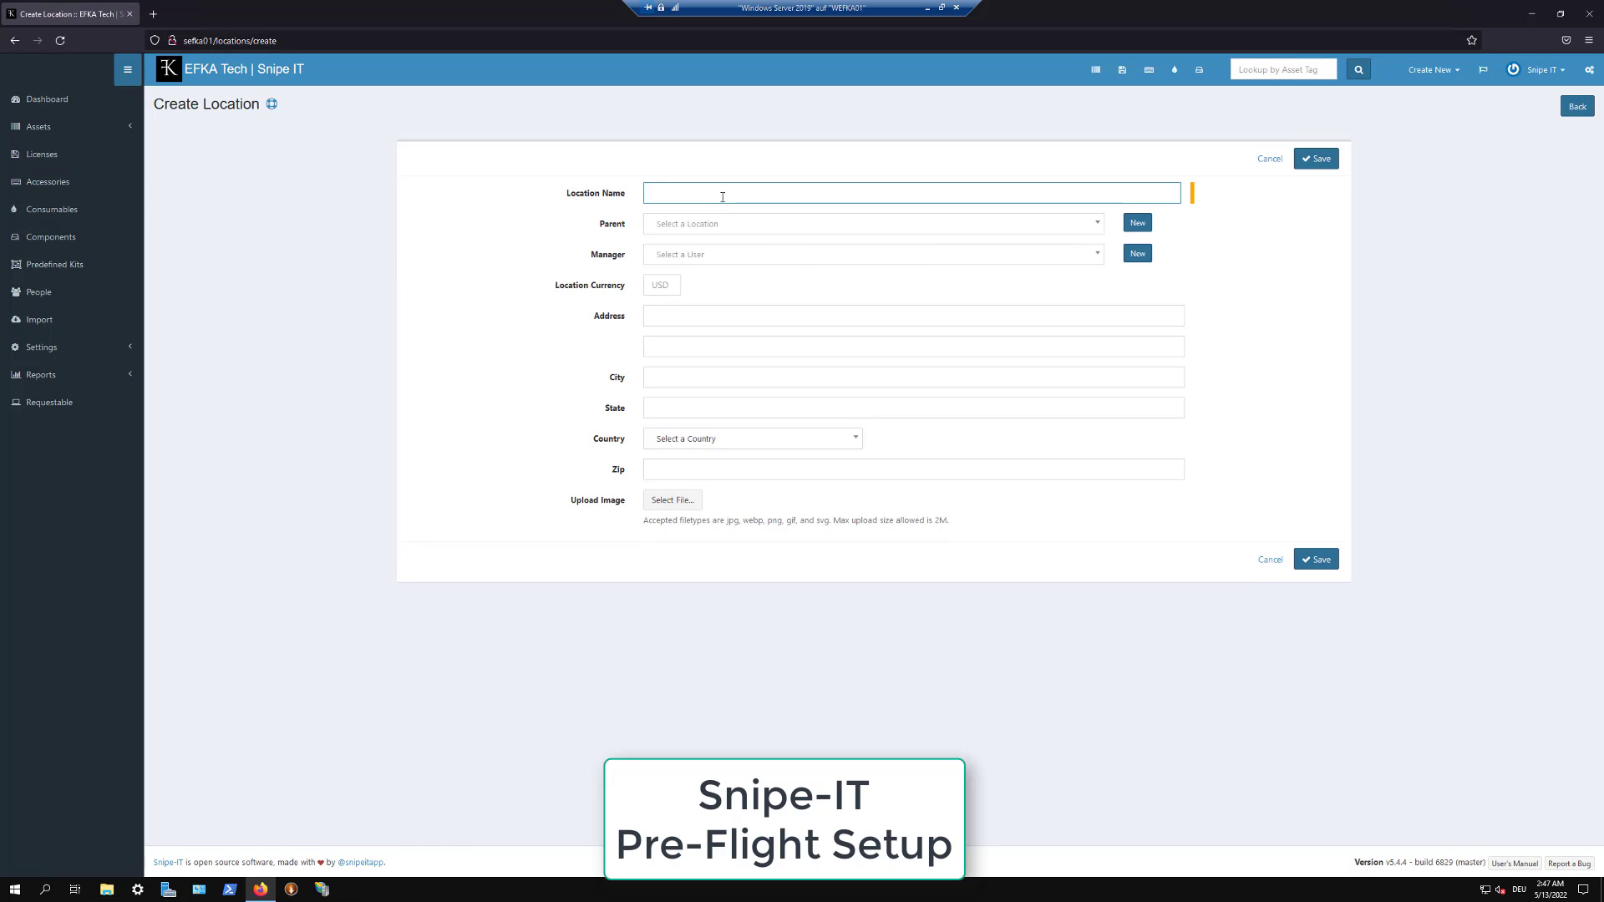
text(EFKA TECH BERLIN)
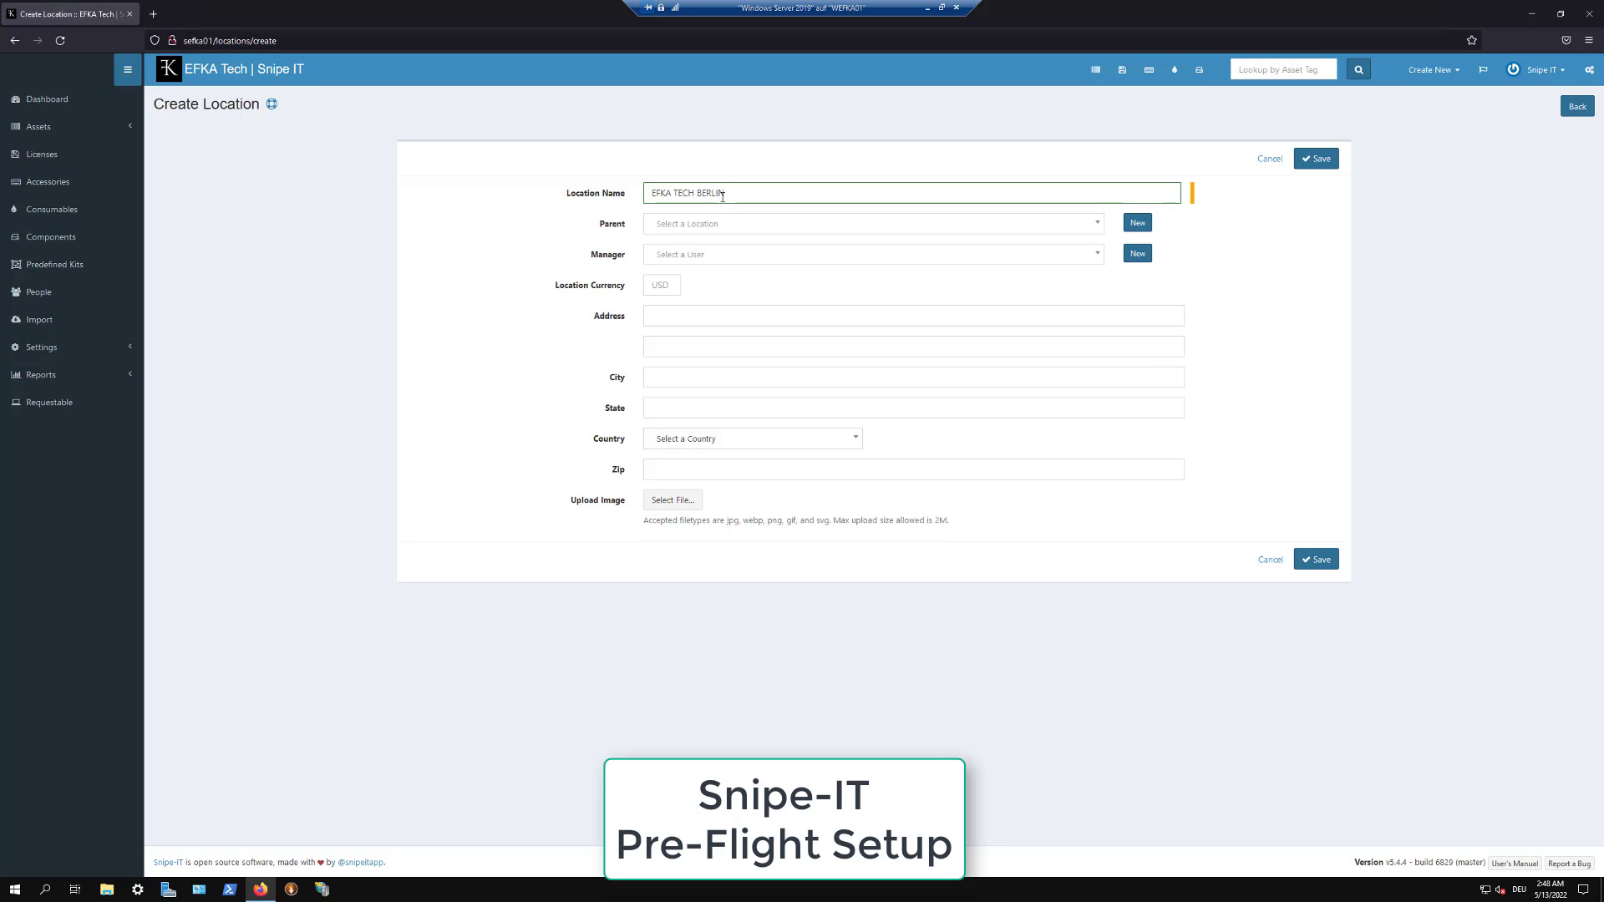
Step: Assign the Snipe IT admin account as the location's manager and set the location currency to EUR
click(744, 224)
click(735, 255)
click(724, 308)
click(666, 286)
text(us)
Step: Set both the city and the state of the new location to BERLIN
click(680, 318)
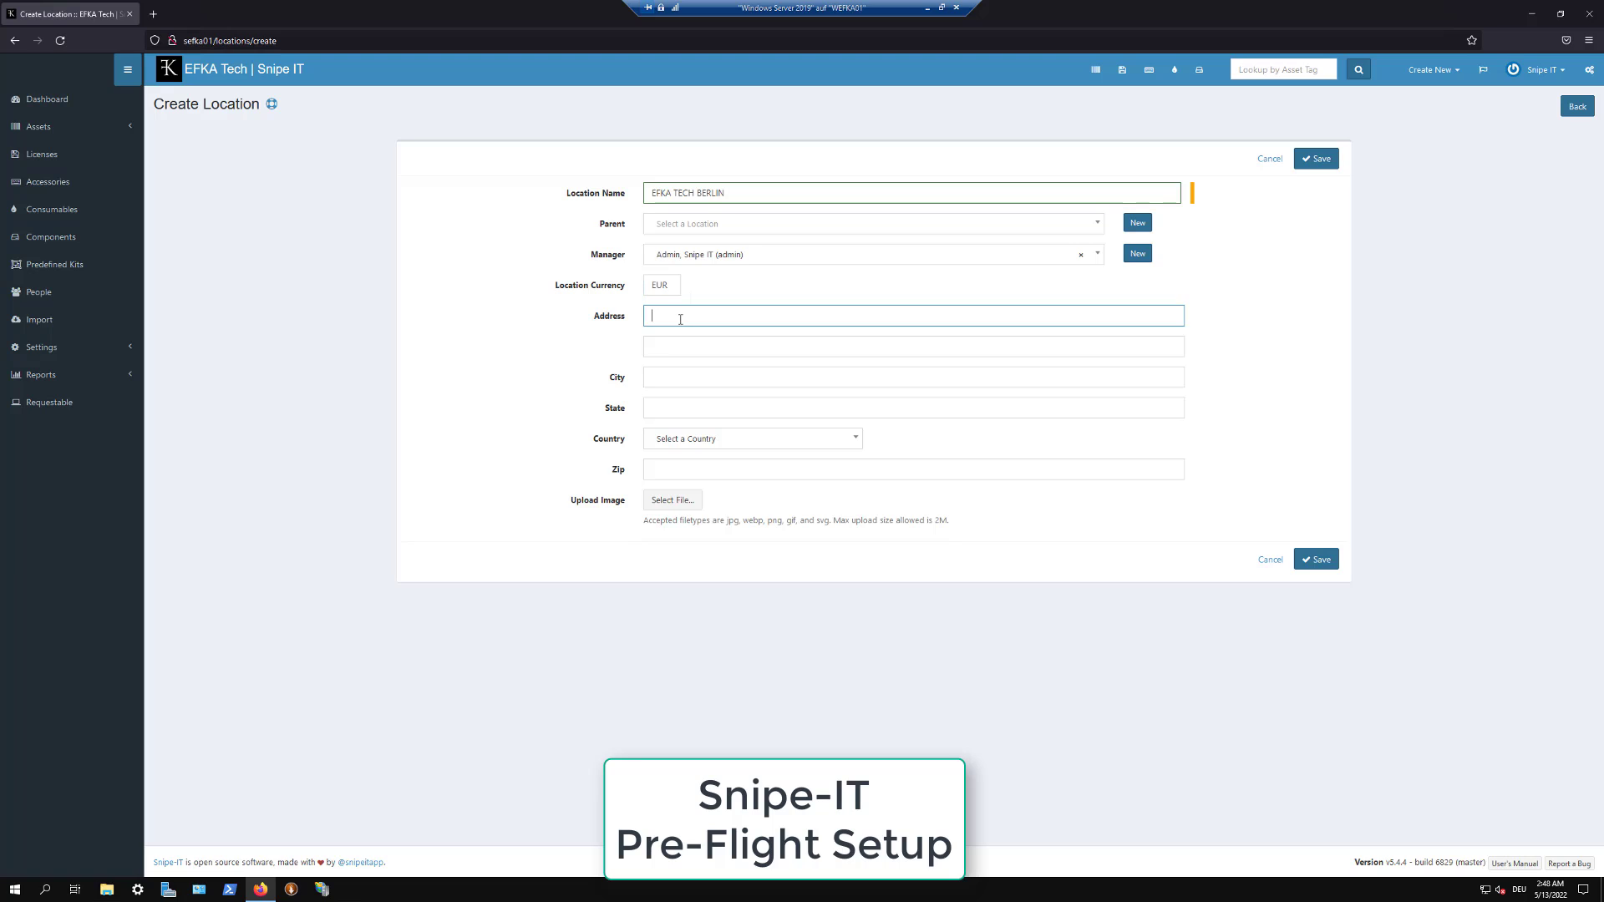
click(662, 382)
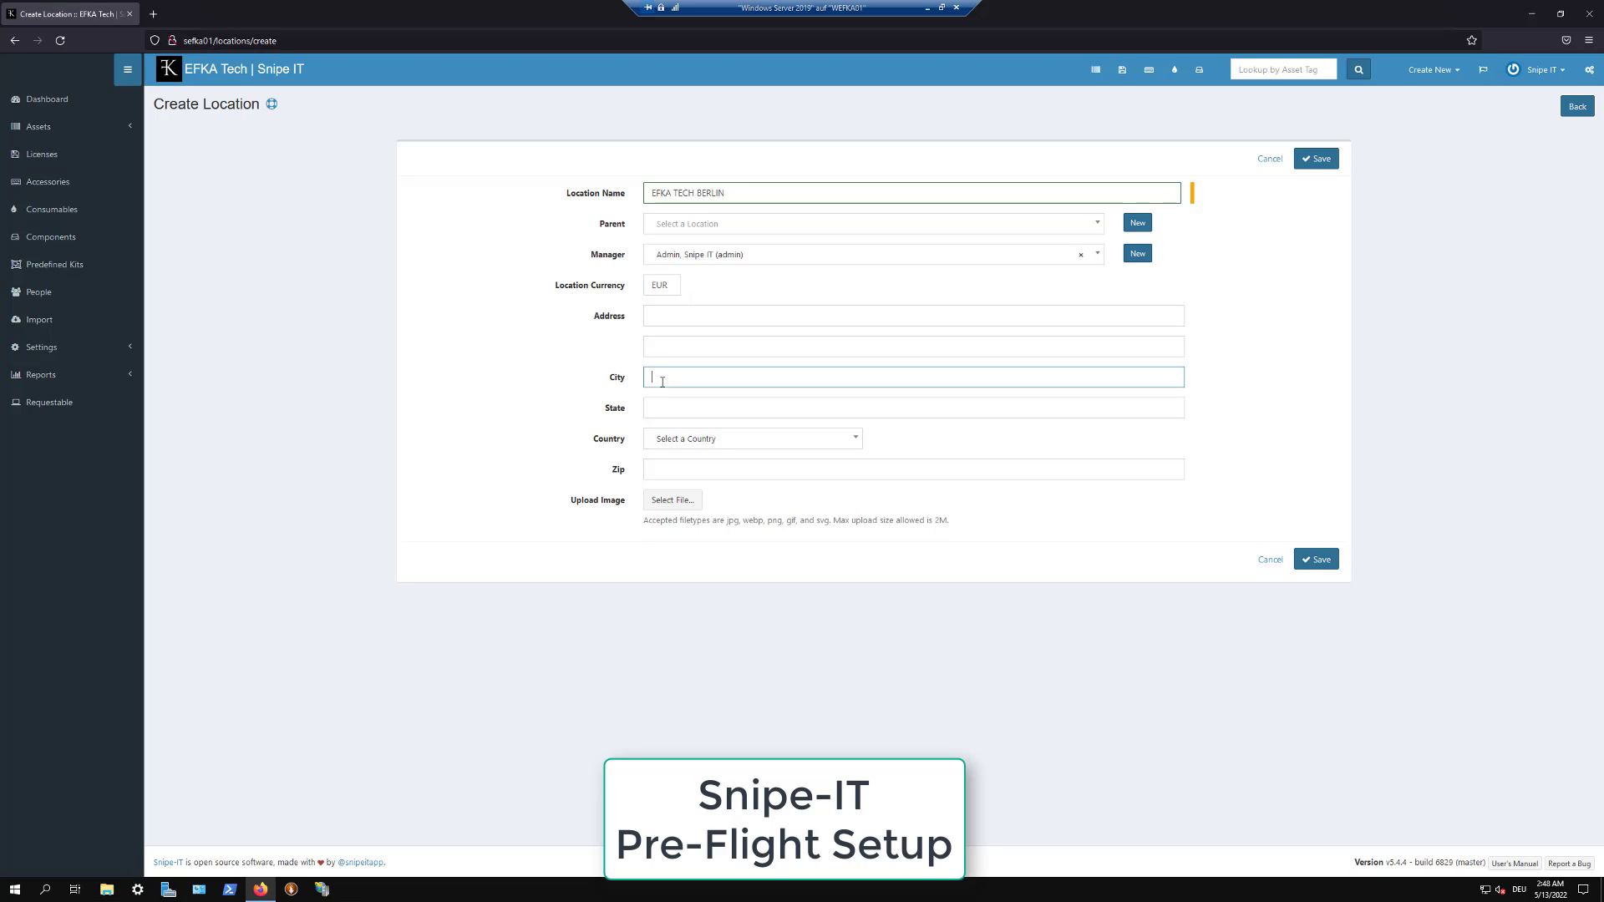
text(BERLIN)
key(Tab)
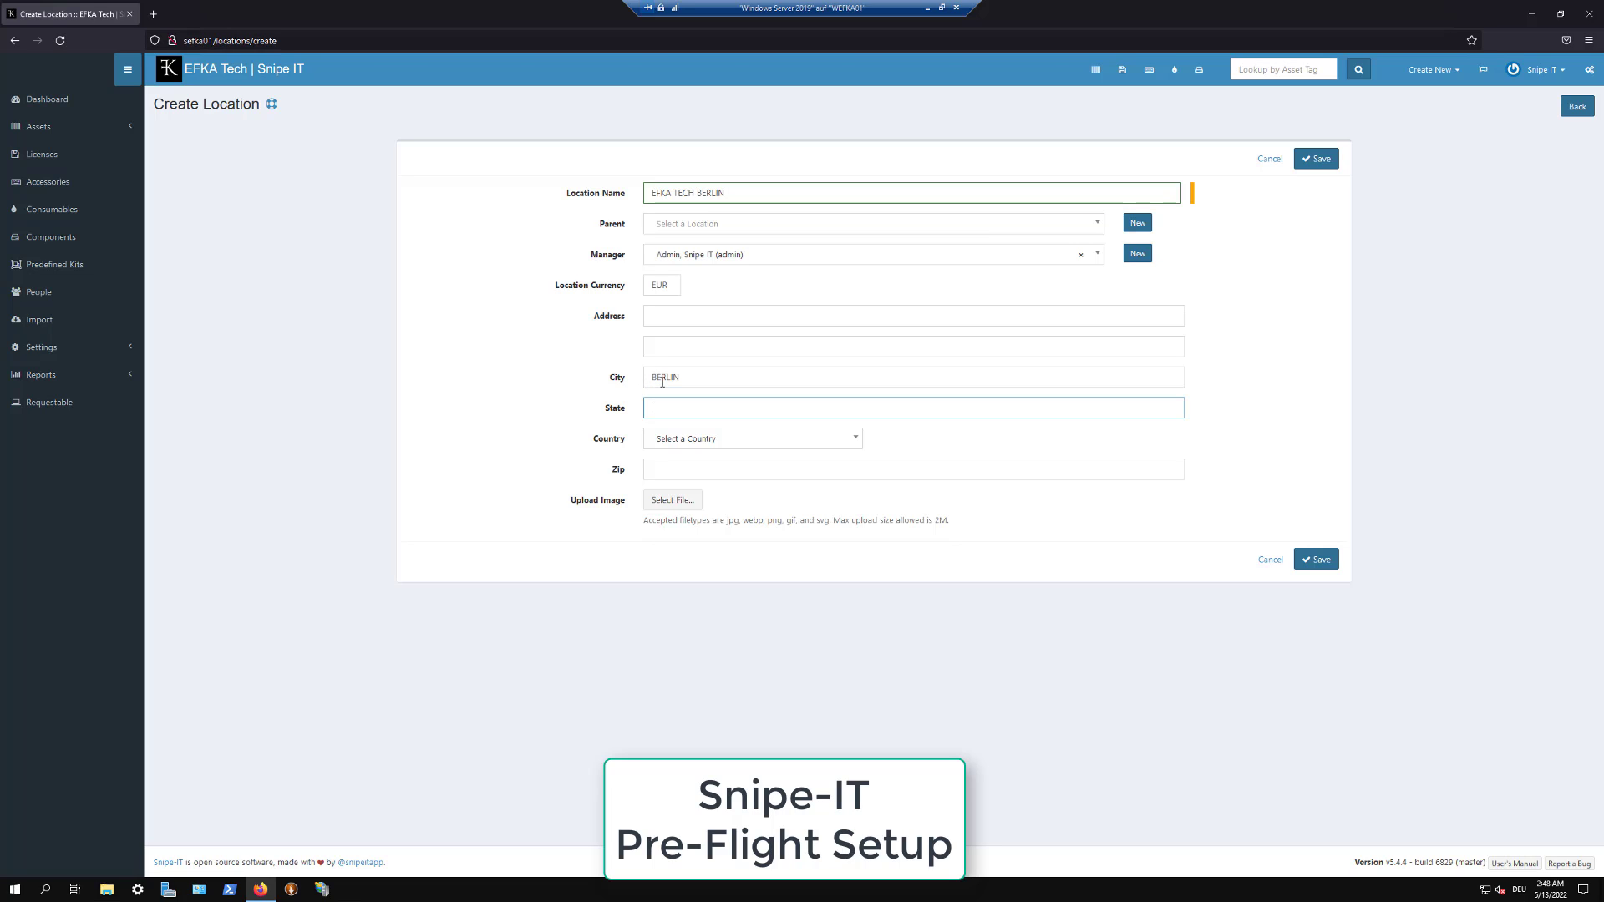
text(BERLIN)
key(Tab)
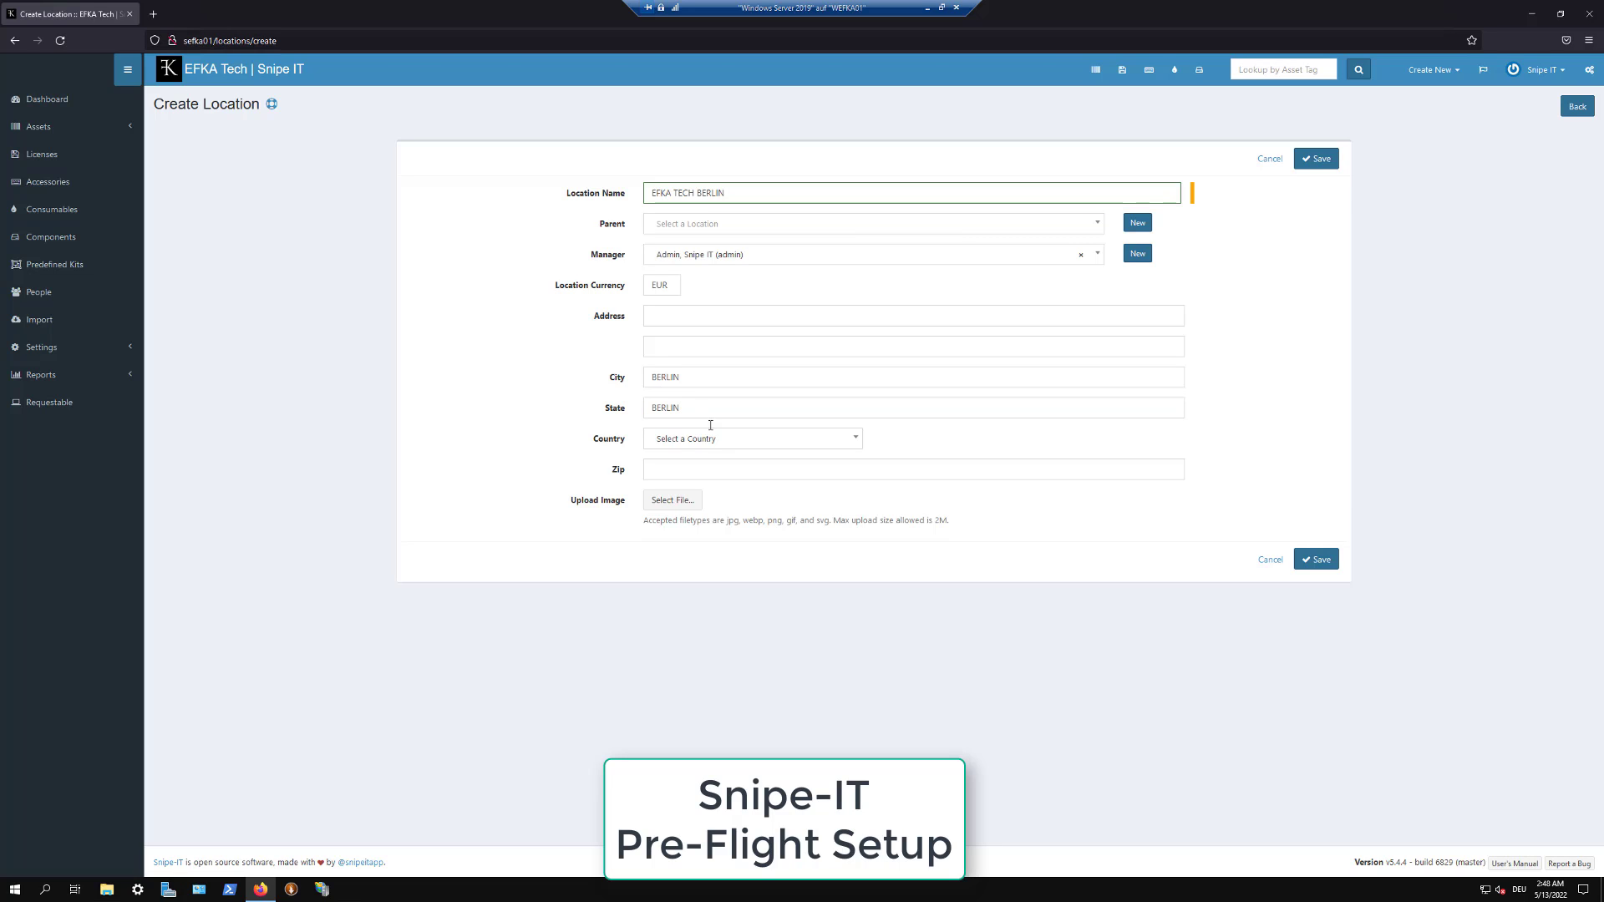
Step: Look up GER in the new location's country list and save the location
click(715, 436)
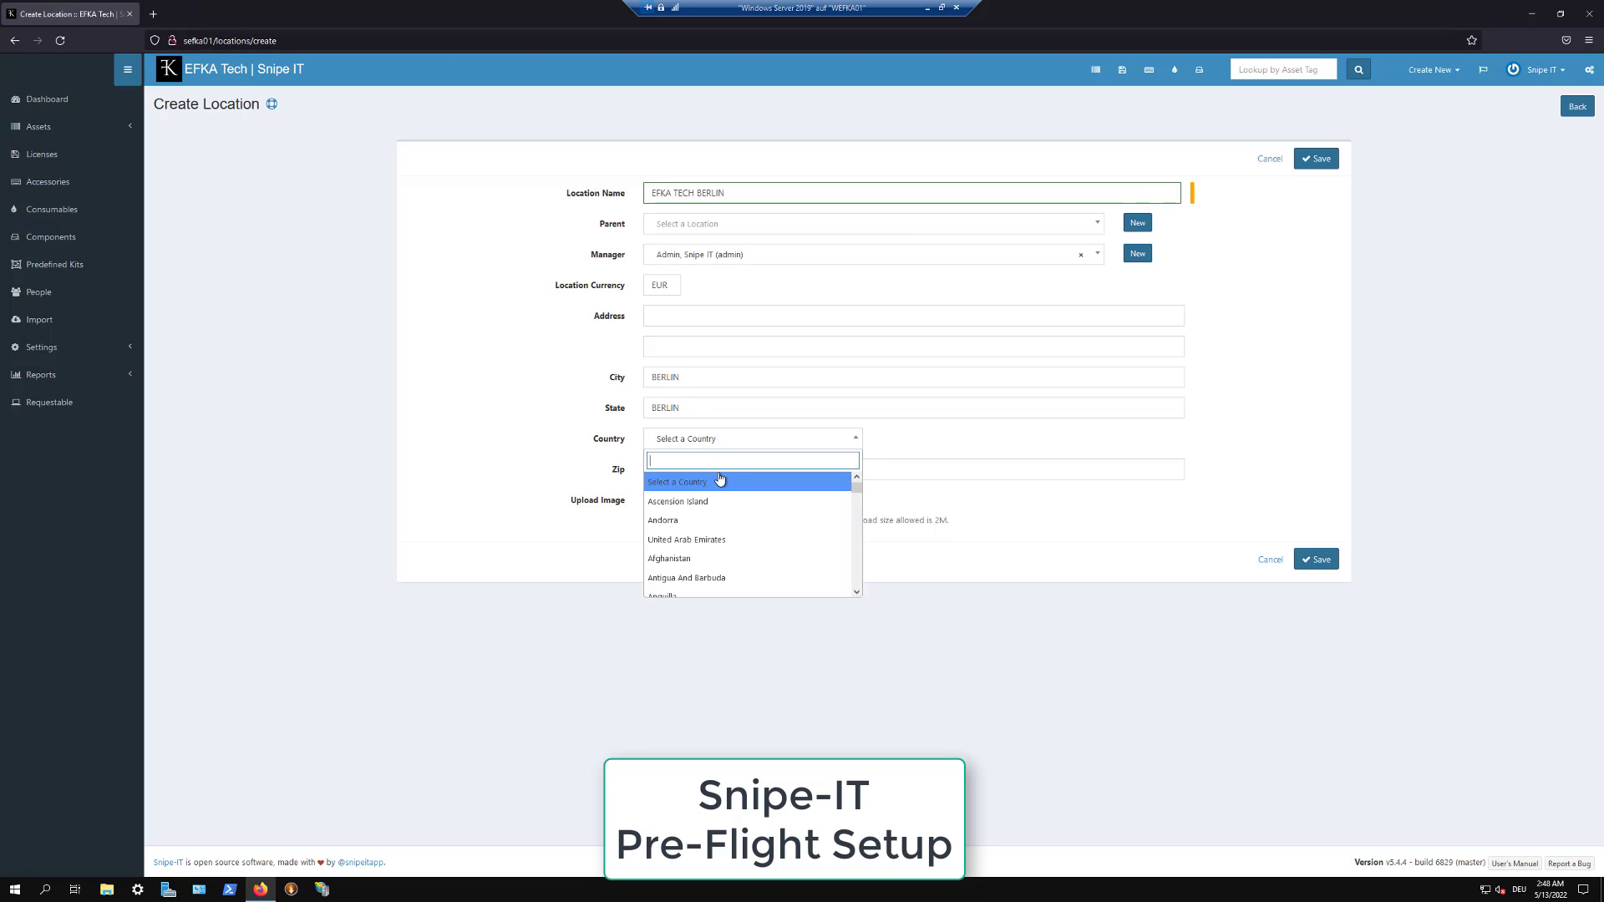
text(GER)
click(720, 481)
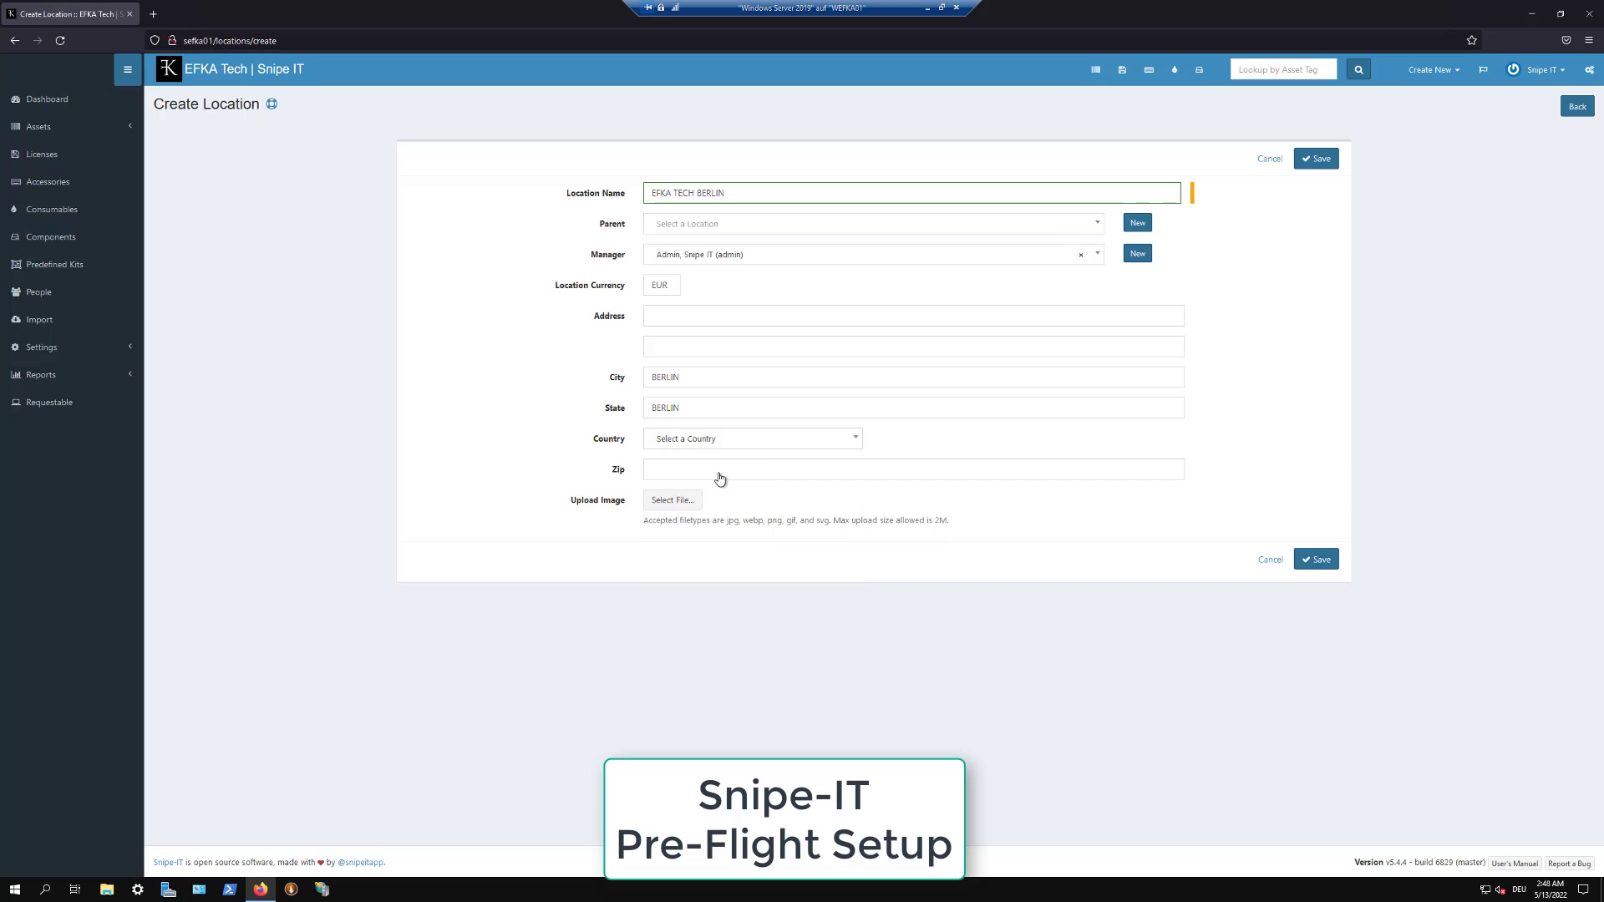
click(1315, 557)
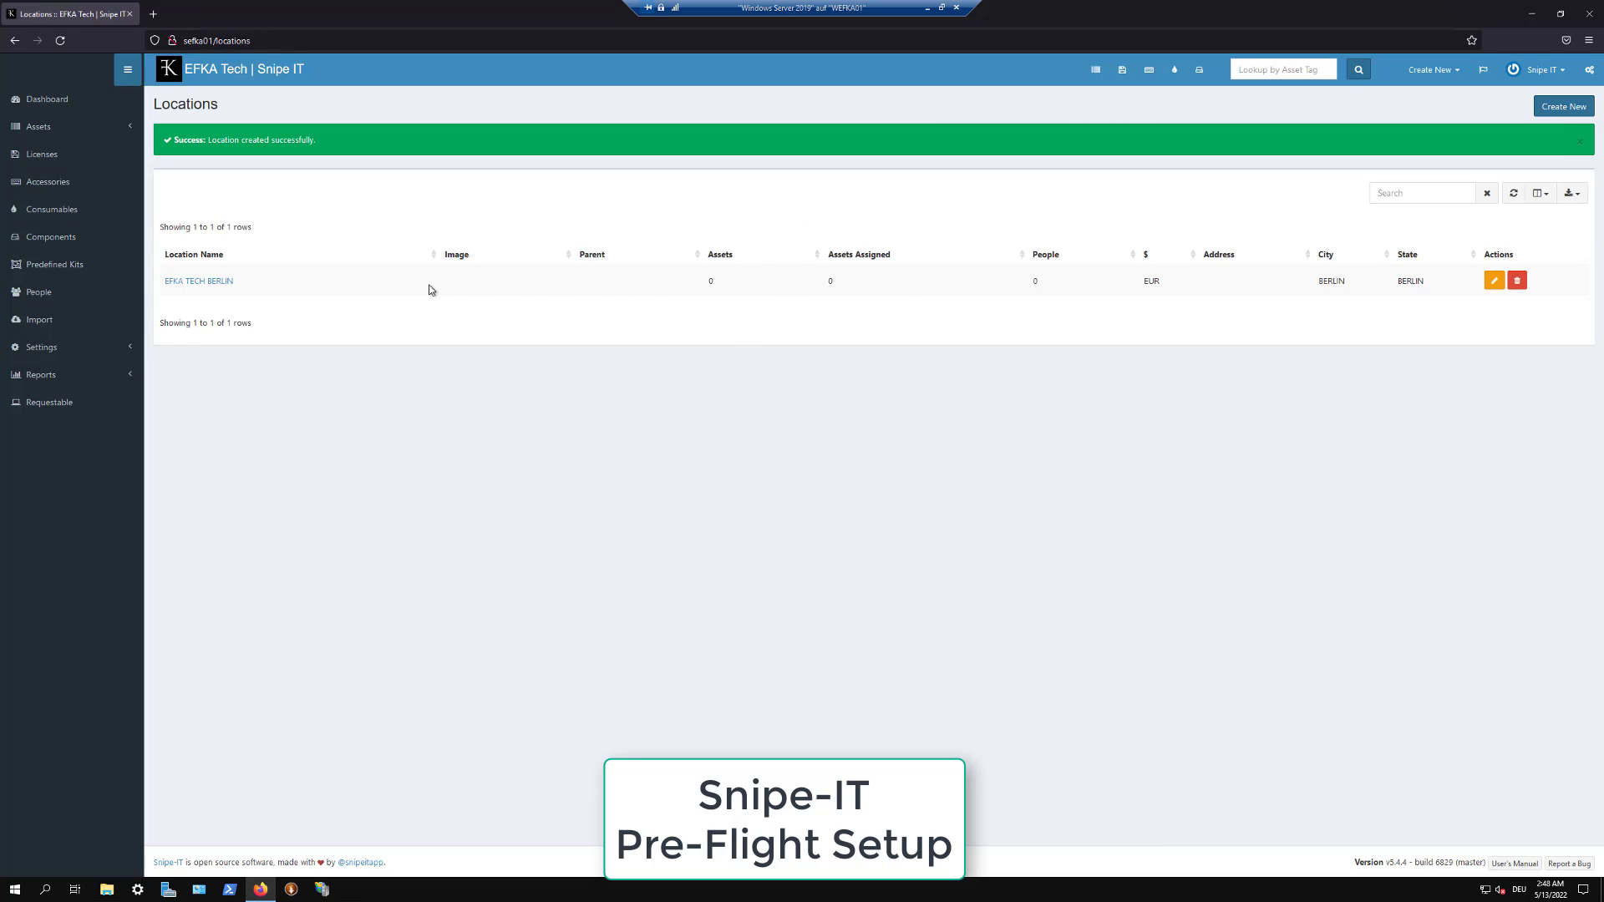
Step: Start a new department record and name it MARKETING DEP
click(33, 346)
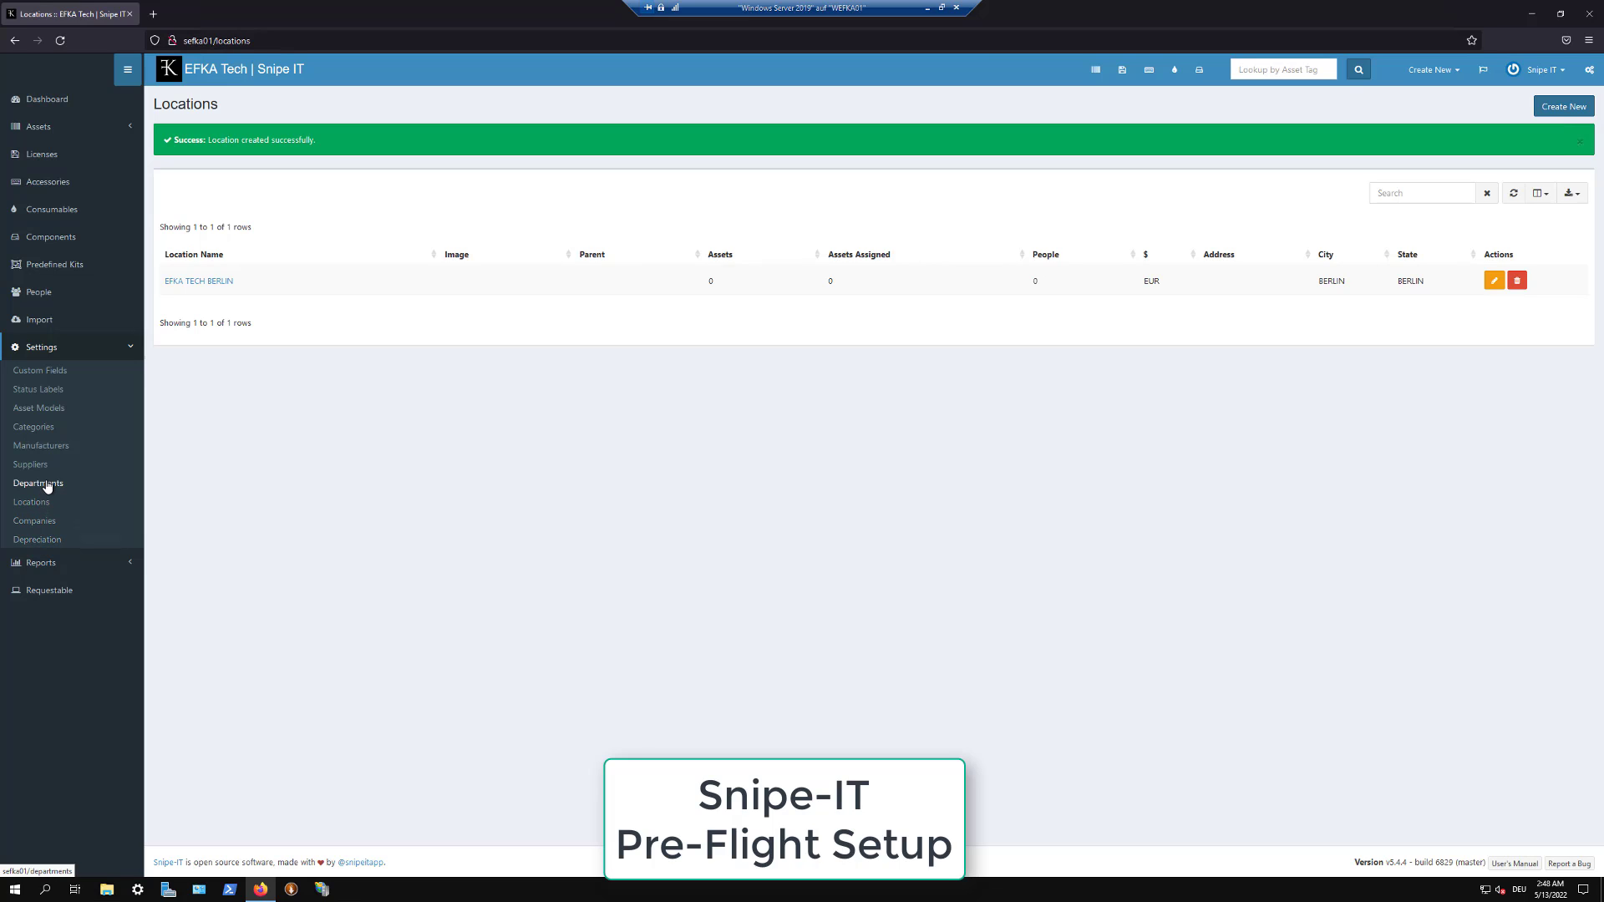
click(40, 483)
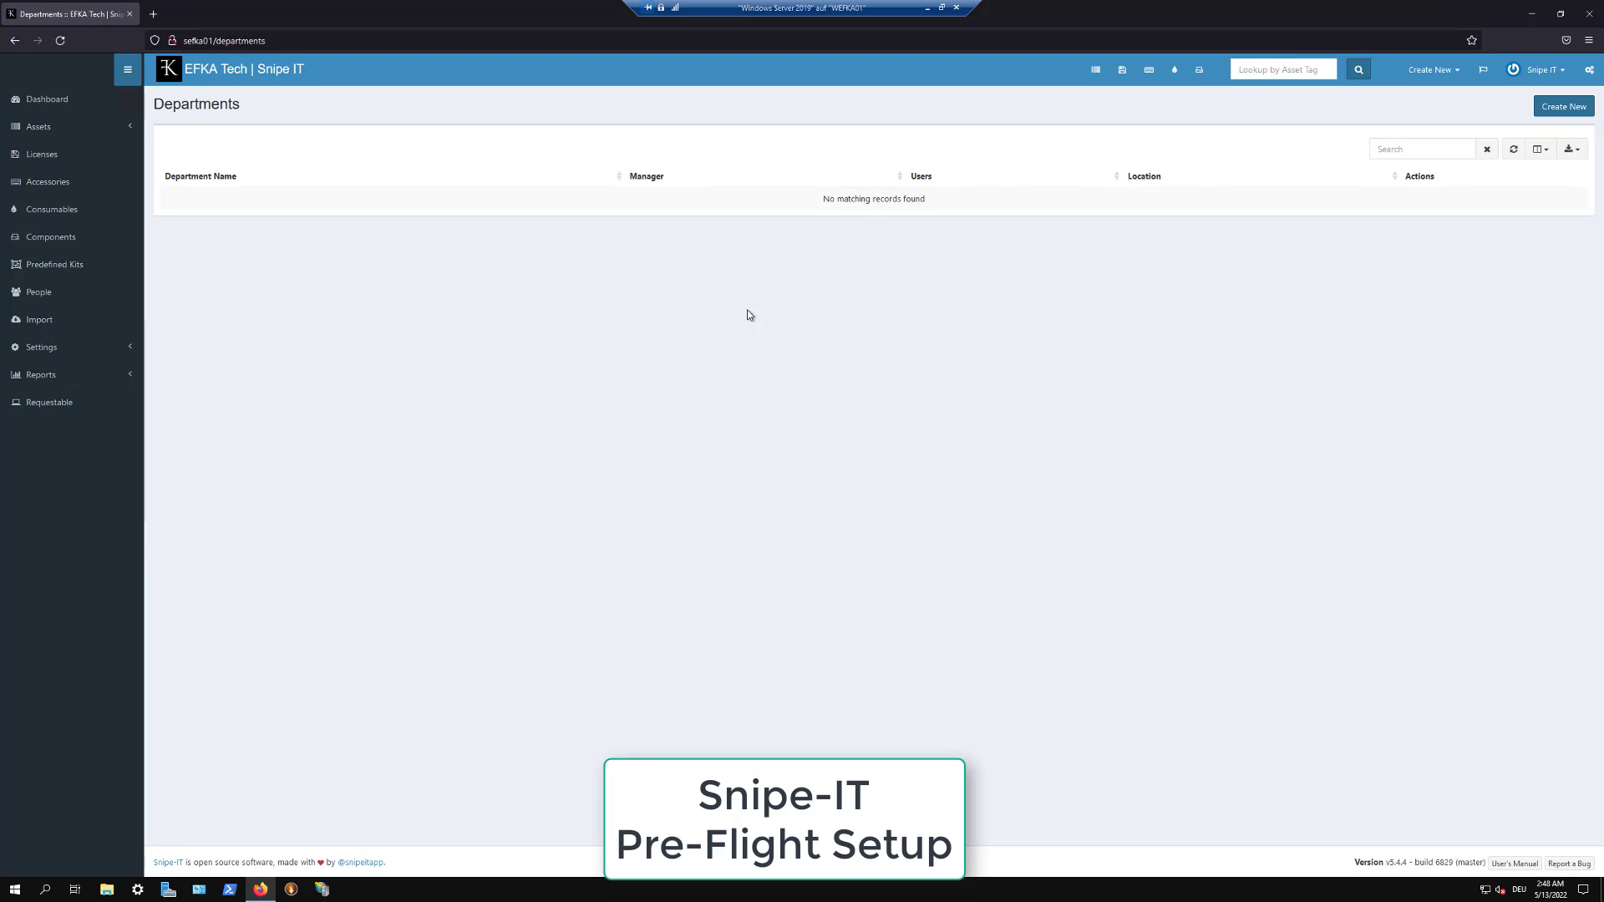
click(1562, 106)
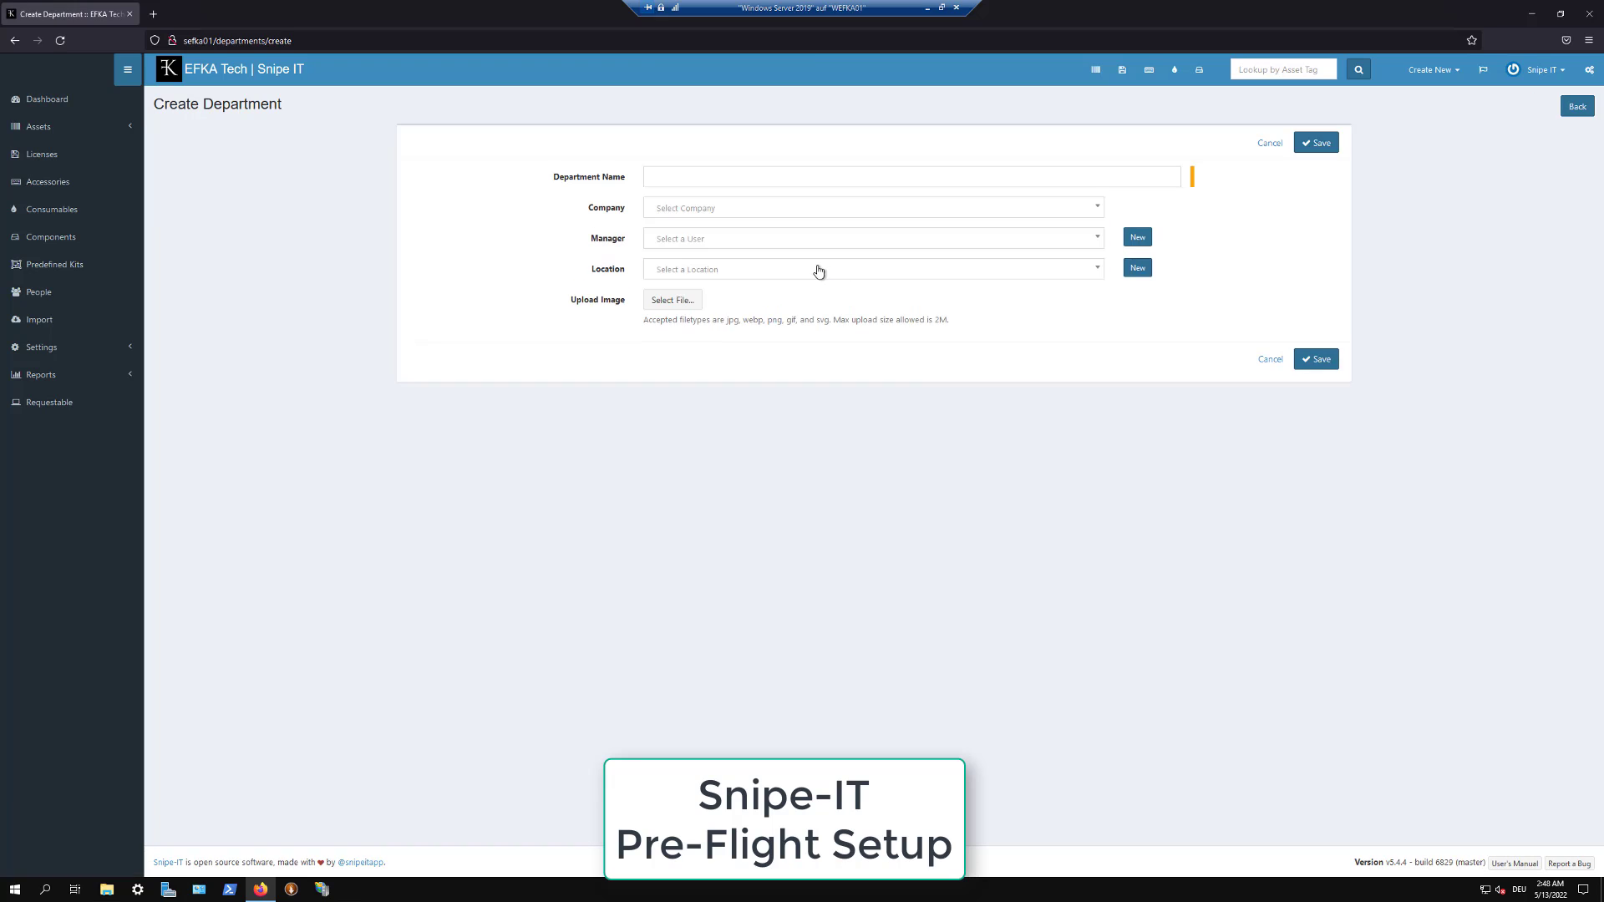
click(777, 183)
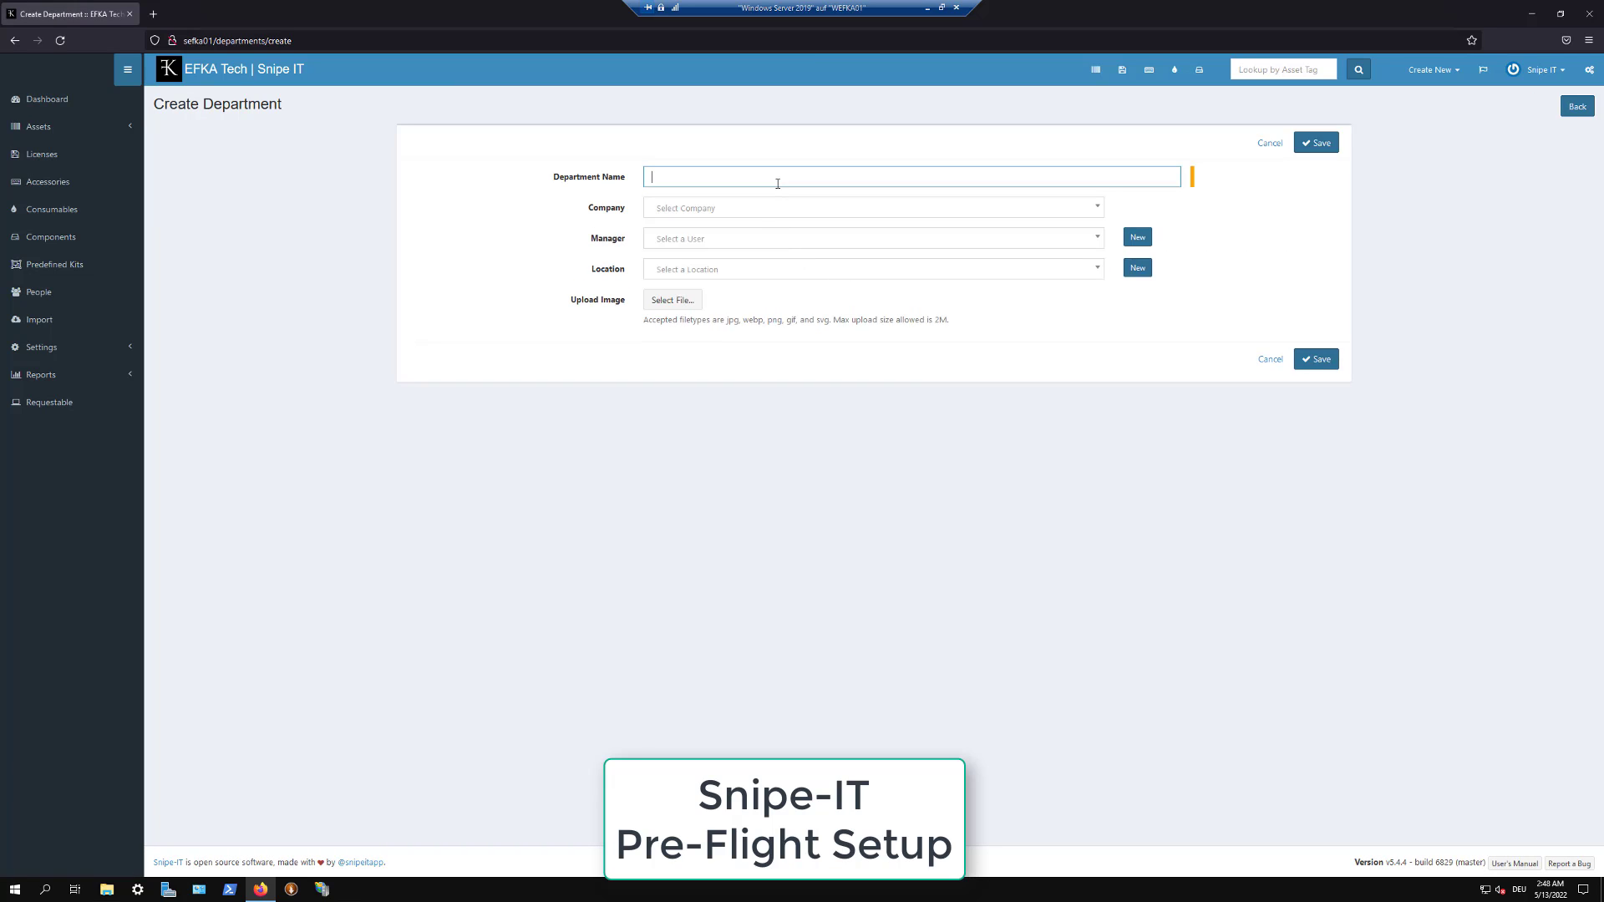
text(MARKETING DEP.)
Step: Assign company EFKA TECH, the Snipe IT admin account as manager and location EFKA TECH BERLIN to the department, and save it
click(760, 208)
click(744, 242)
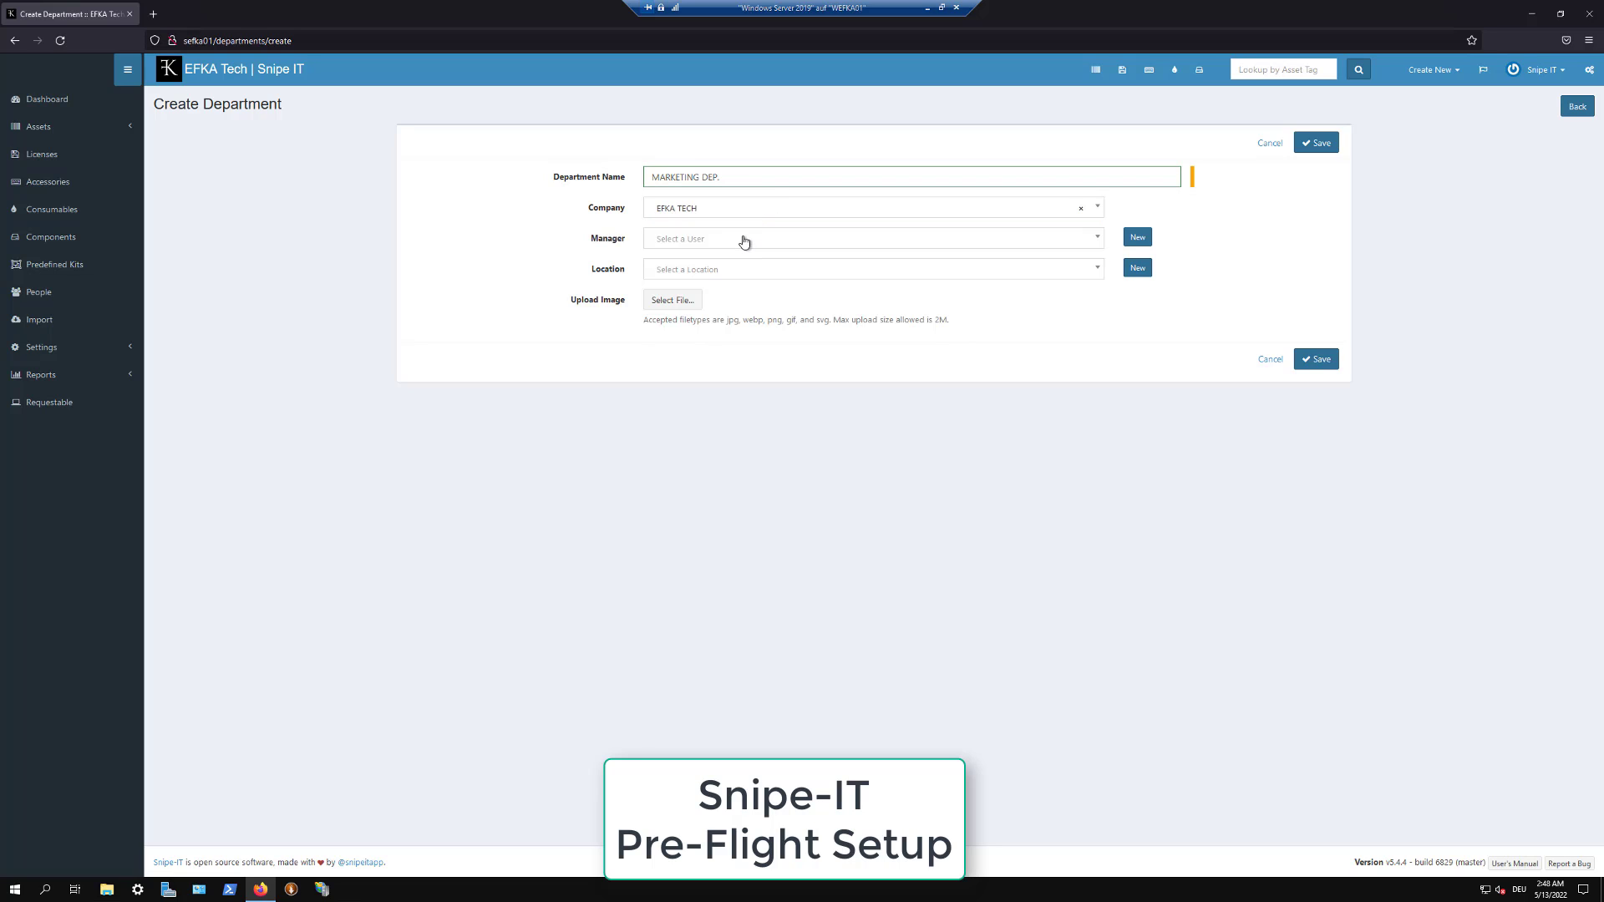
click(744, 242)
click(735, 279)
click(733, 270)
click(725, 309)
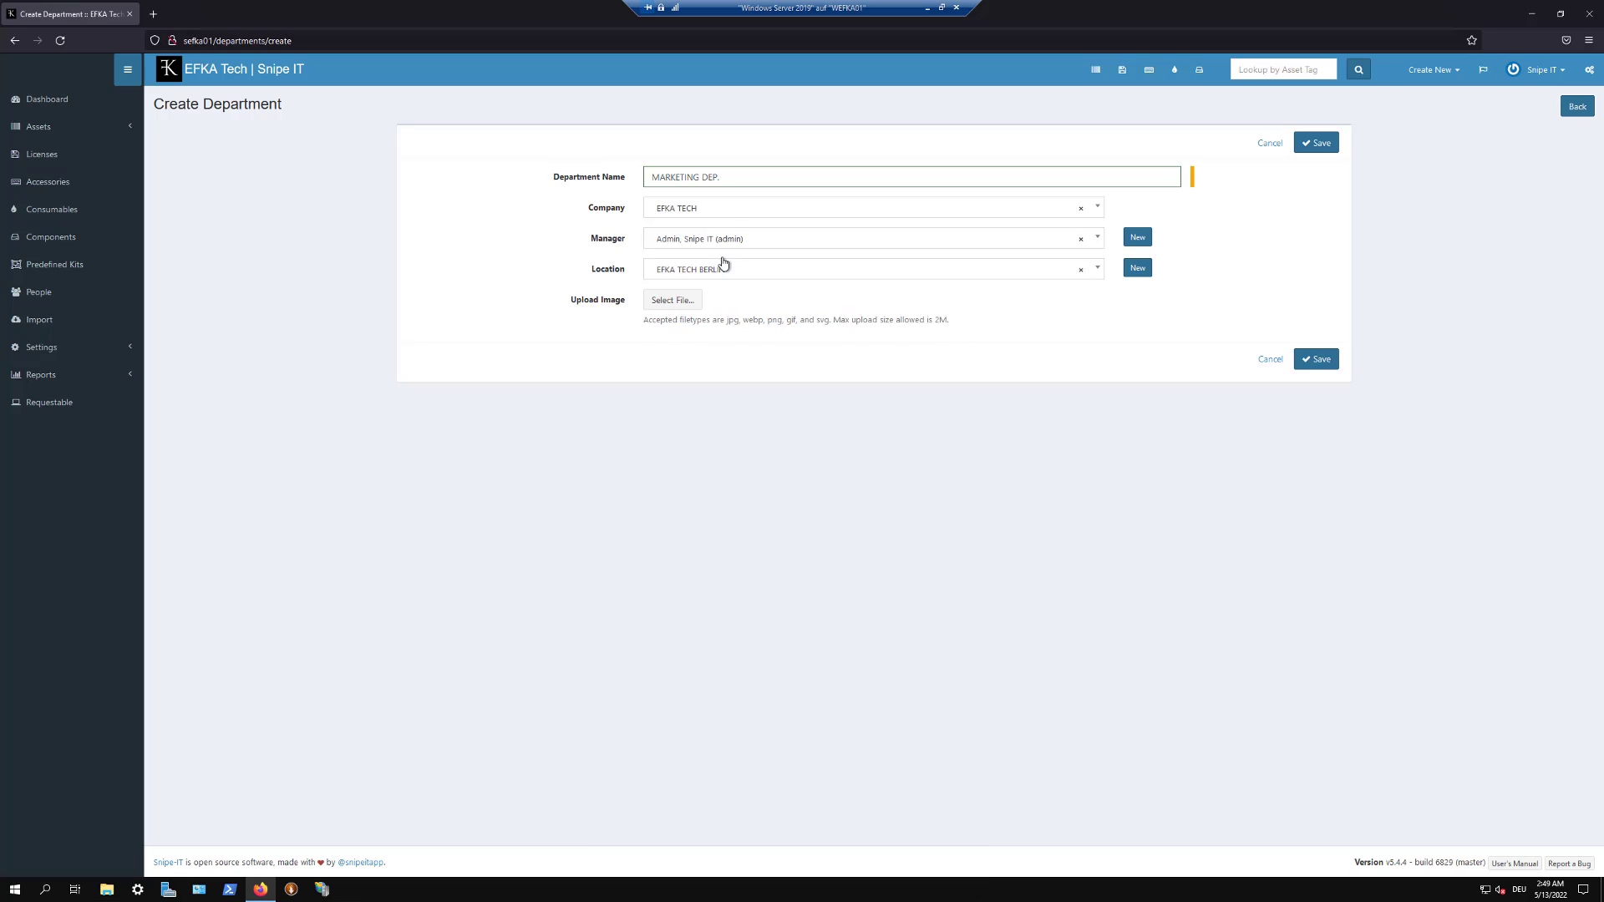
click(1319, 363)
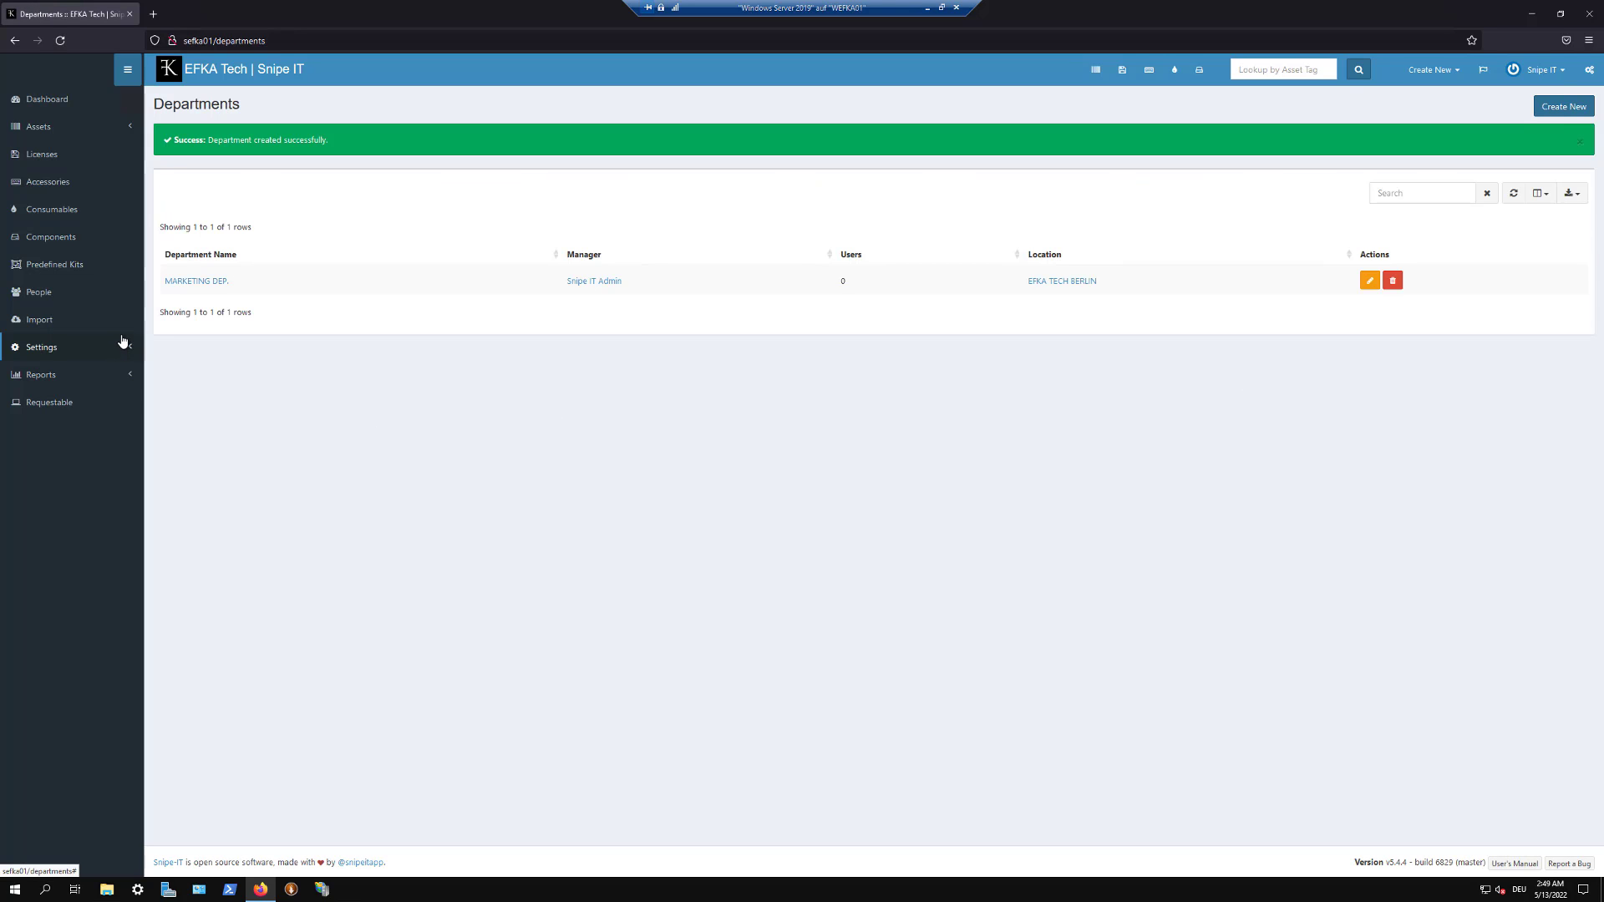
Step: Start a new supplier record and enter Amazon as the supplier name
click(123, 344)
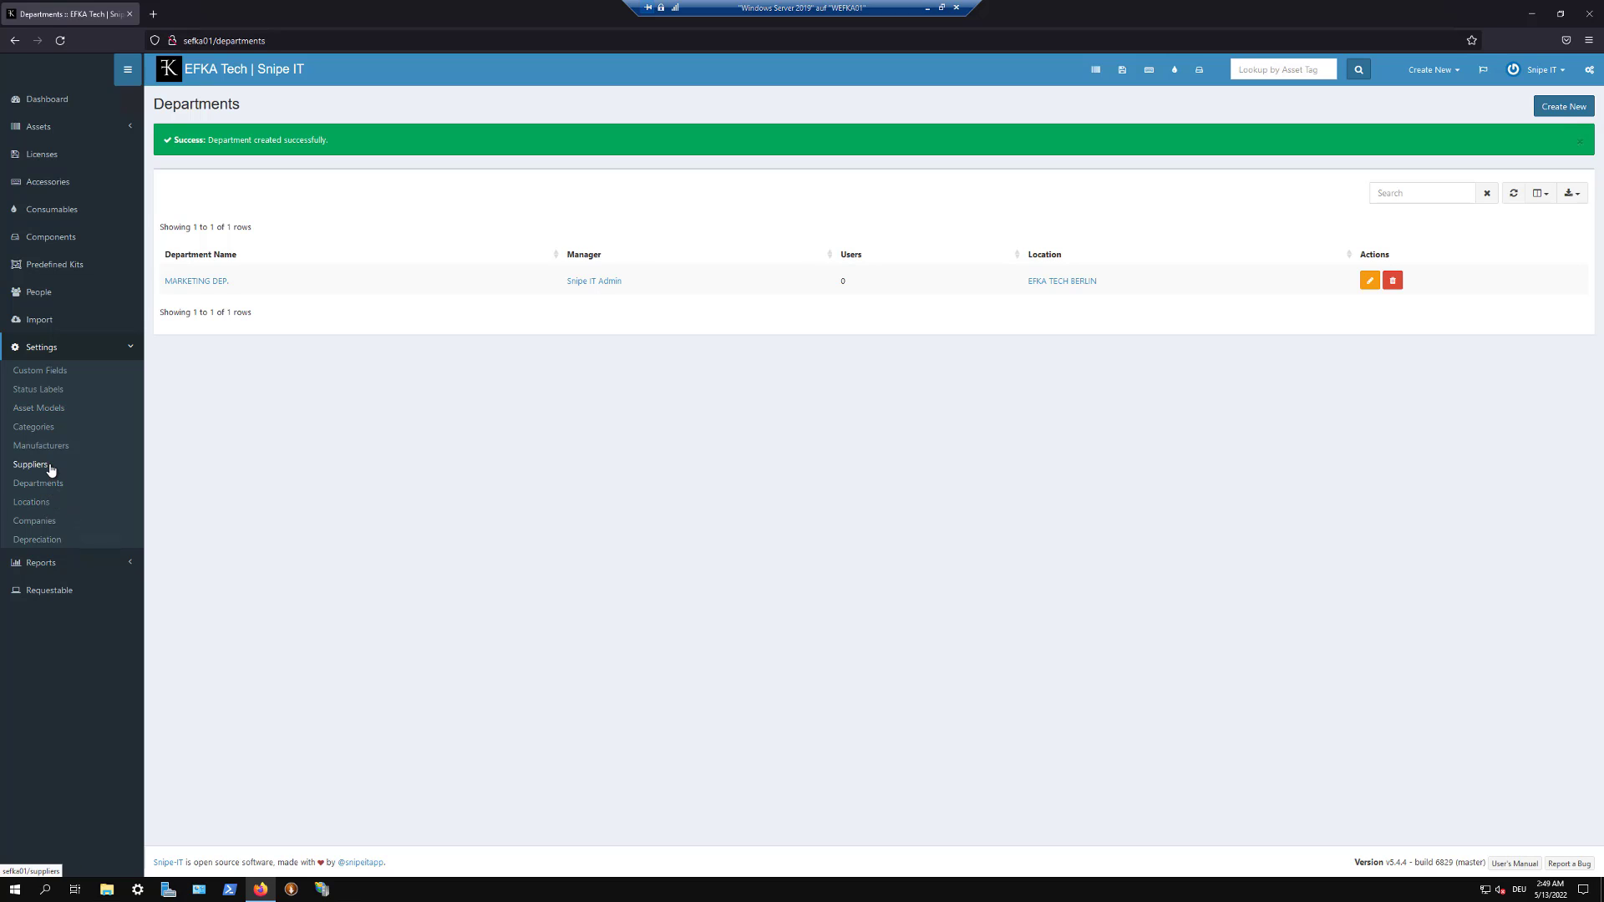
click(50, 469)
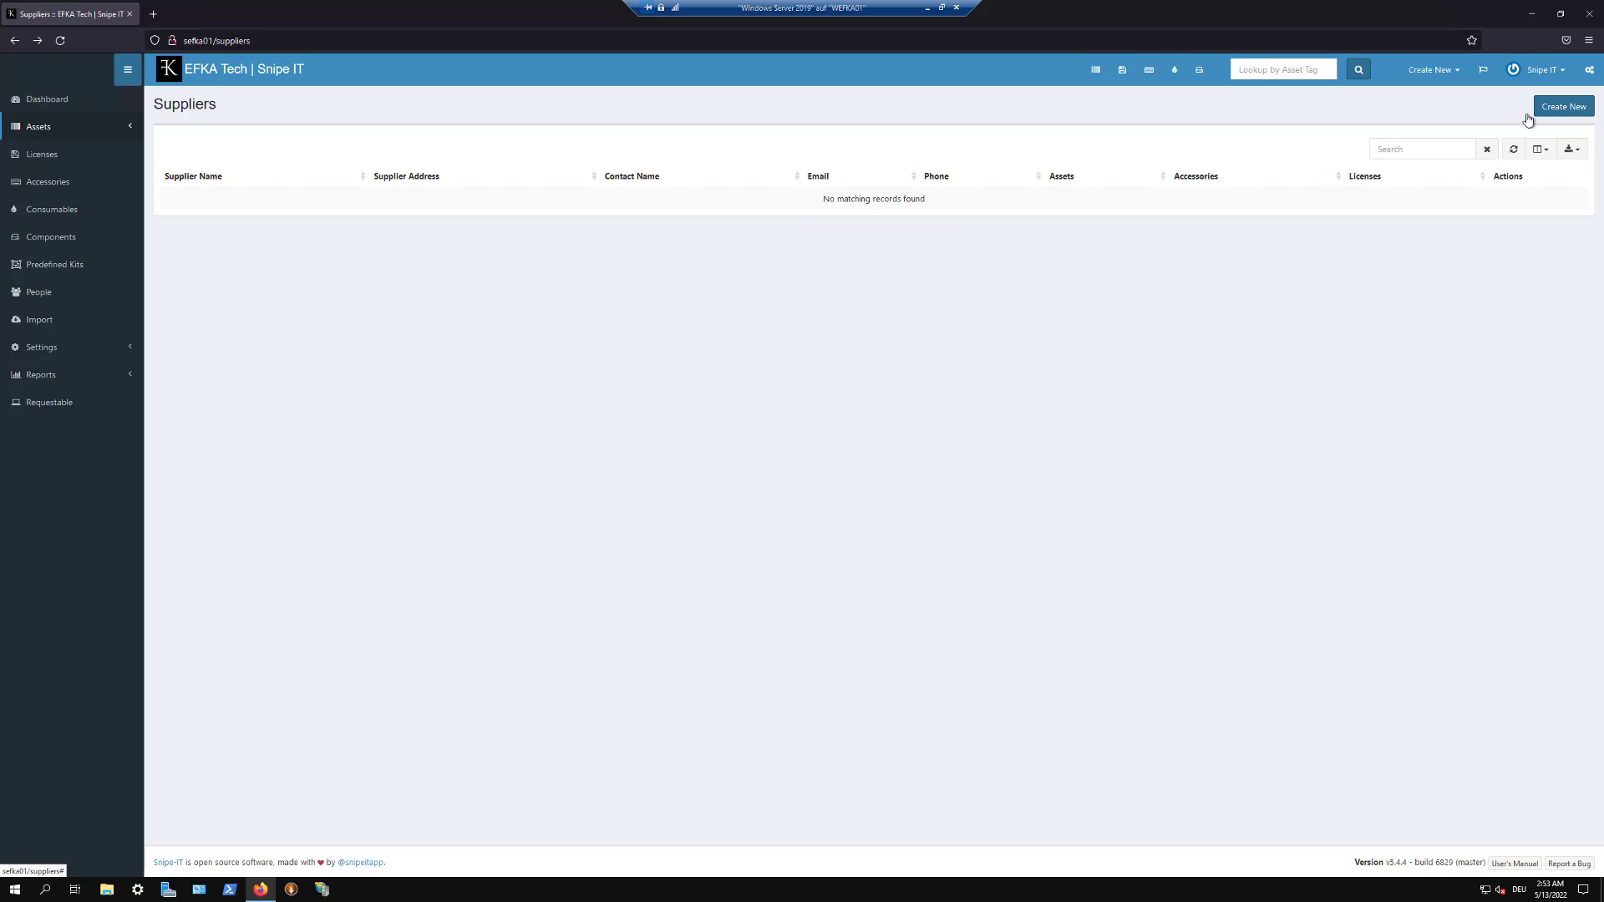
click(1554, 113)
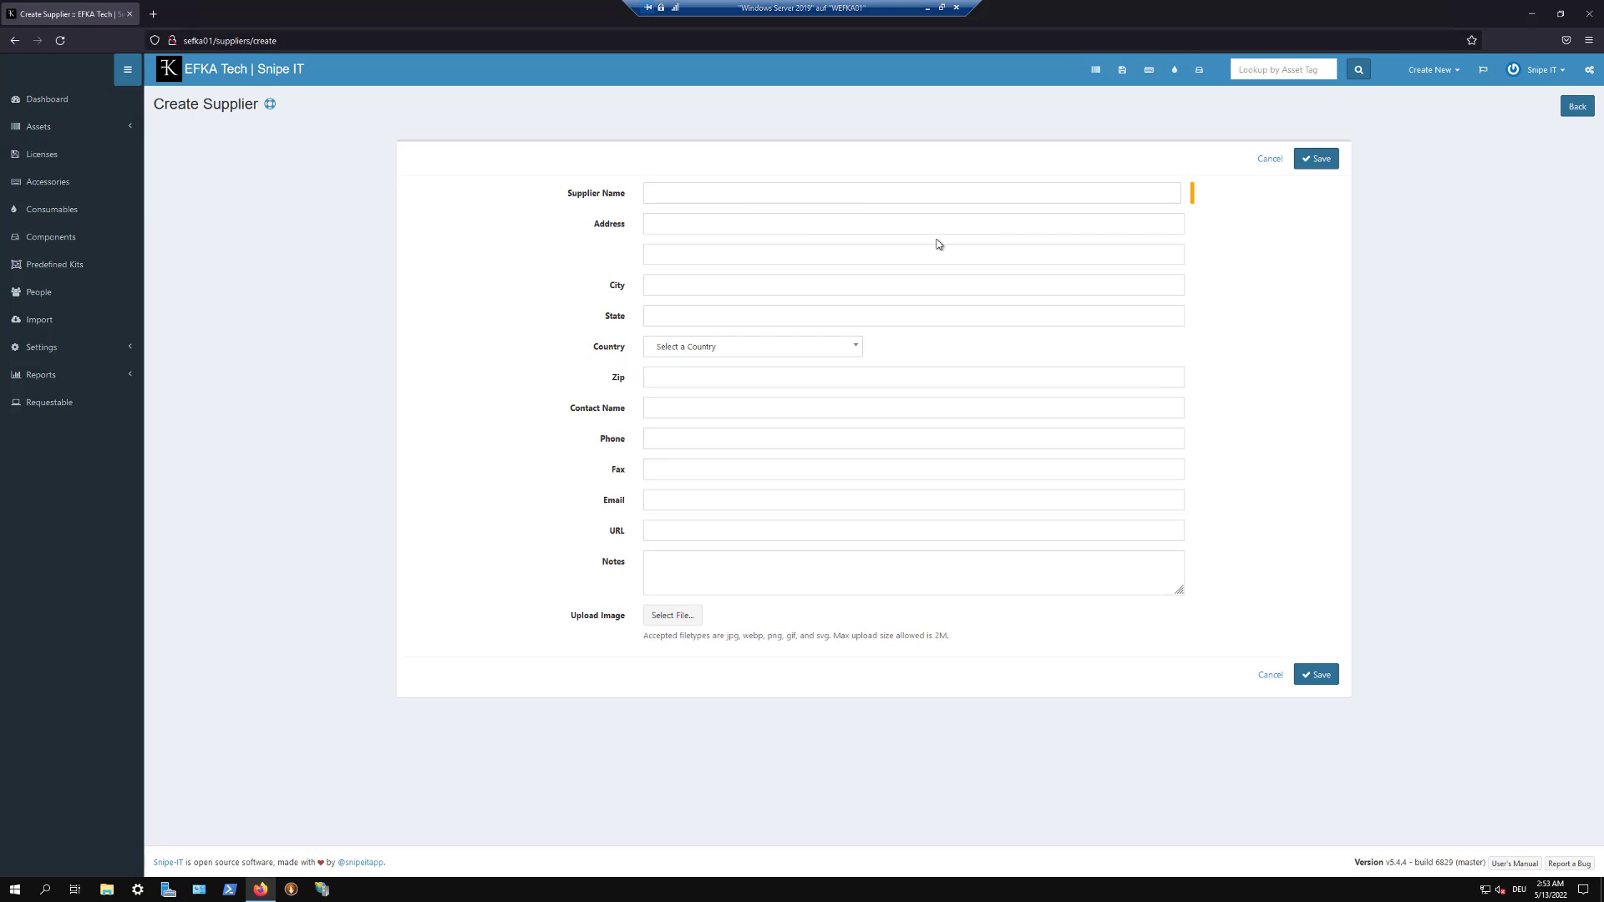
click(866, 196)
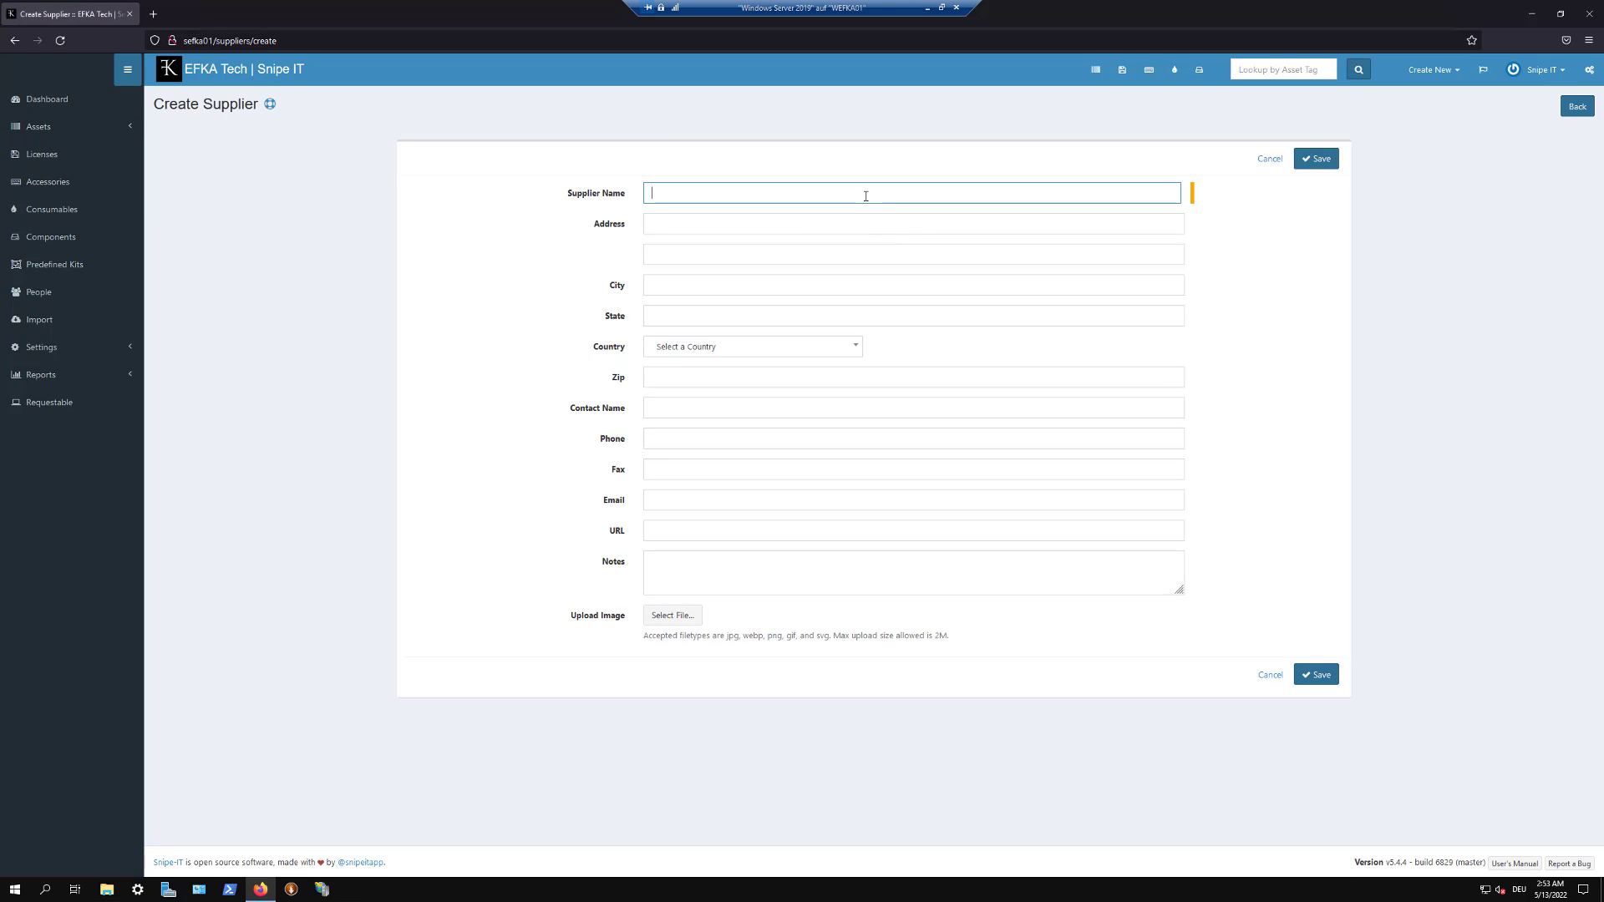
text(Amazon)
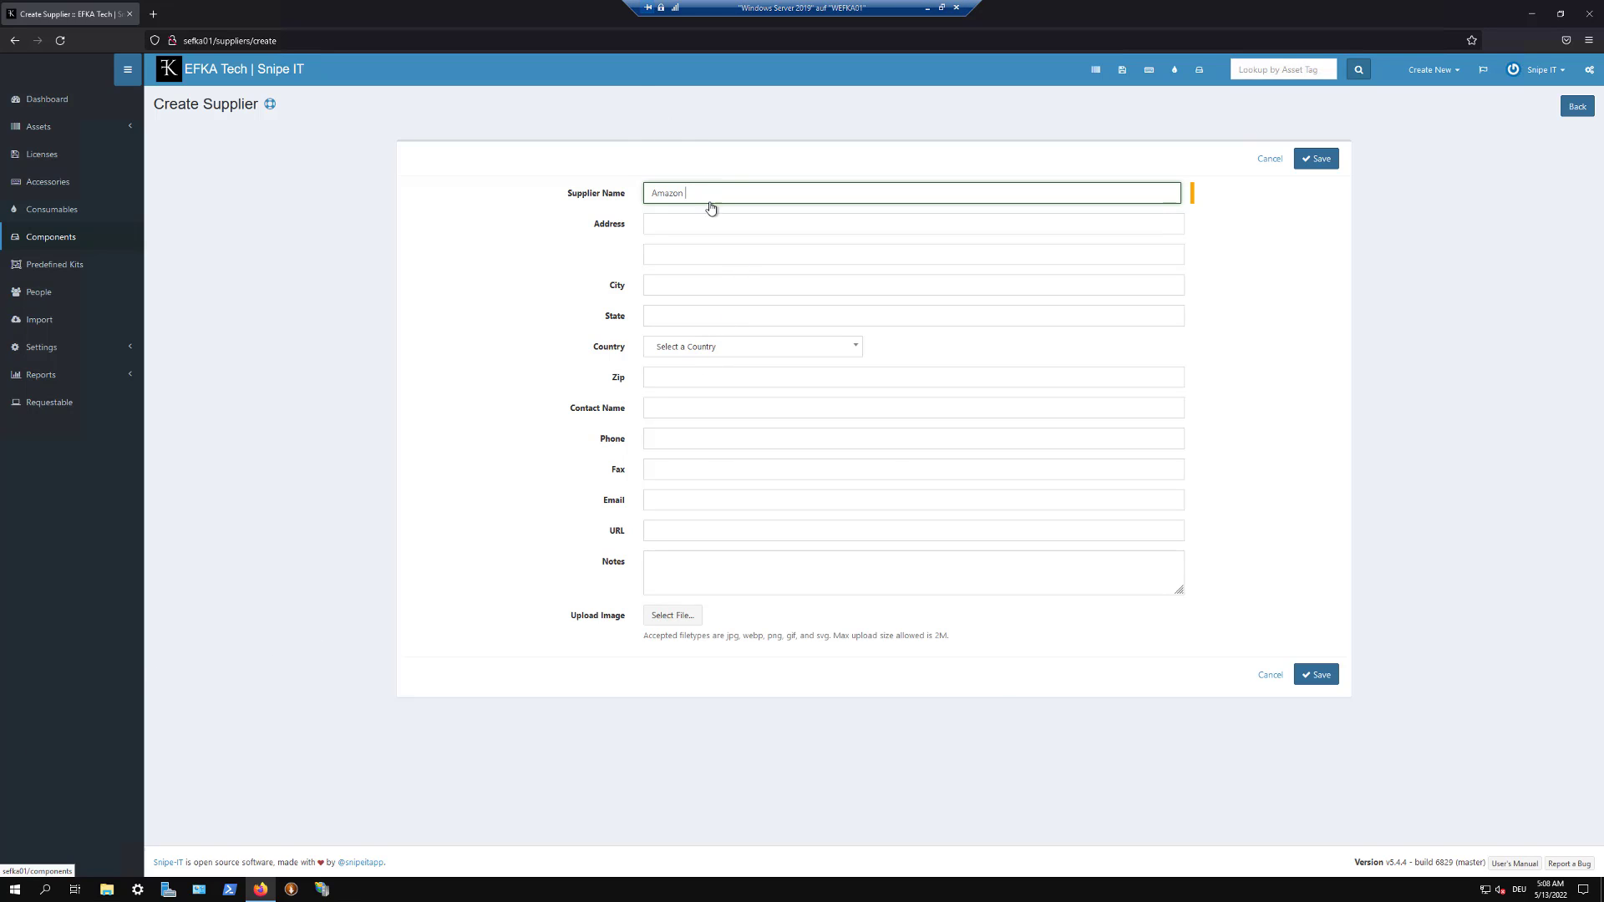
Step: Set the Amazon supplier's city to Berlin and its country to Germany
click(706, 290)
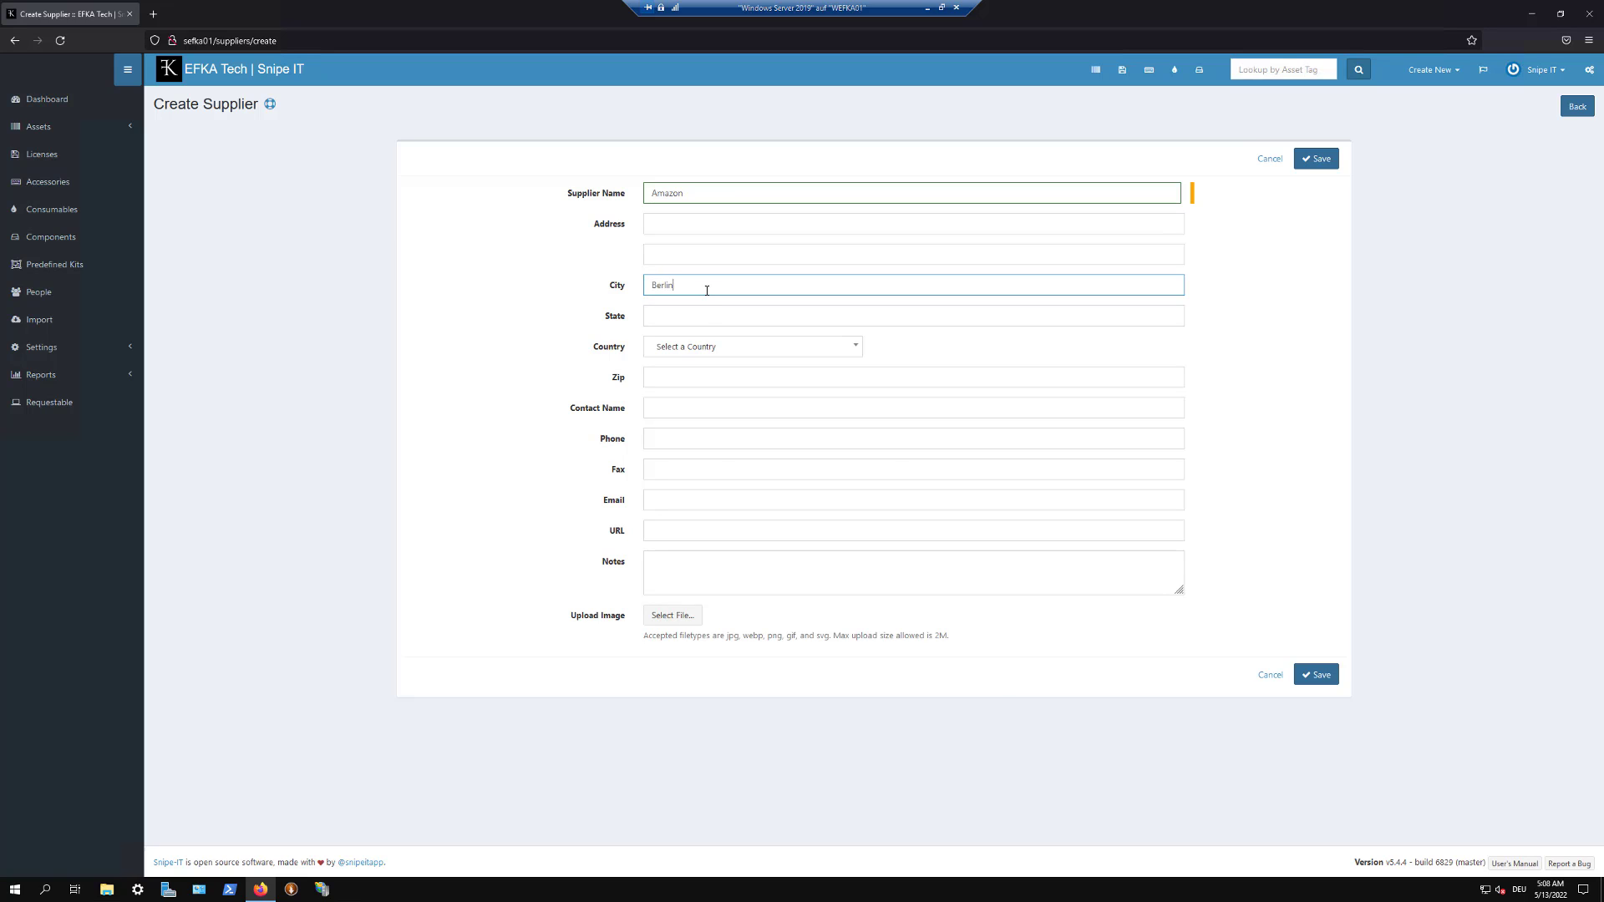
click(708, 345)
text(ger)
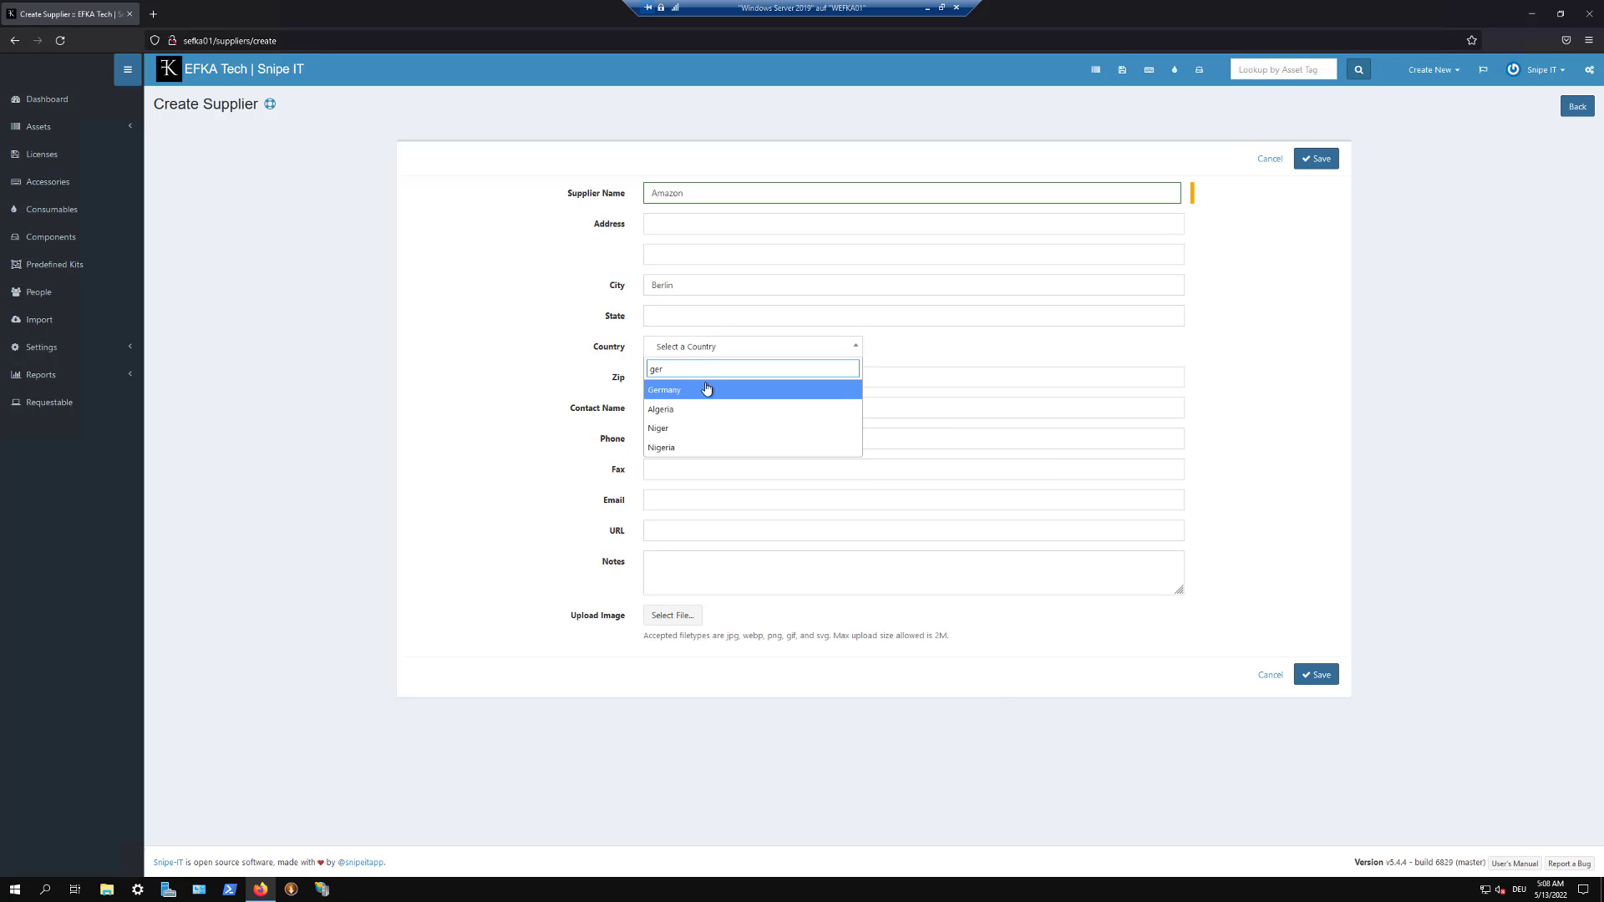
click(703, 388)
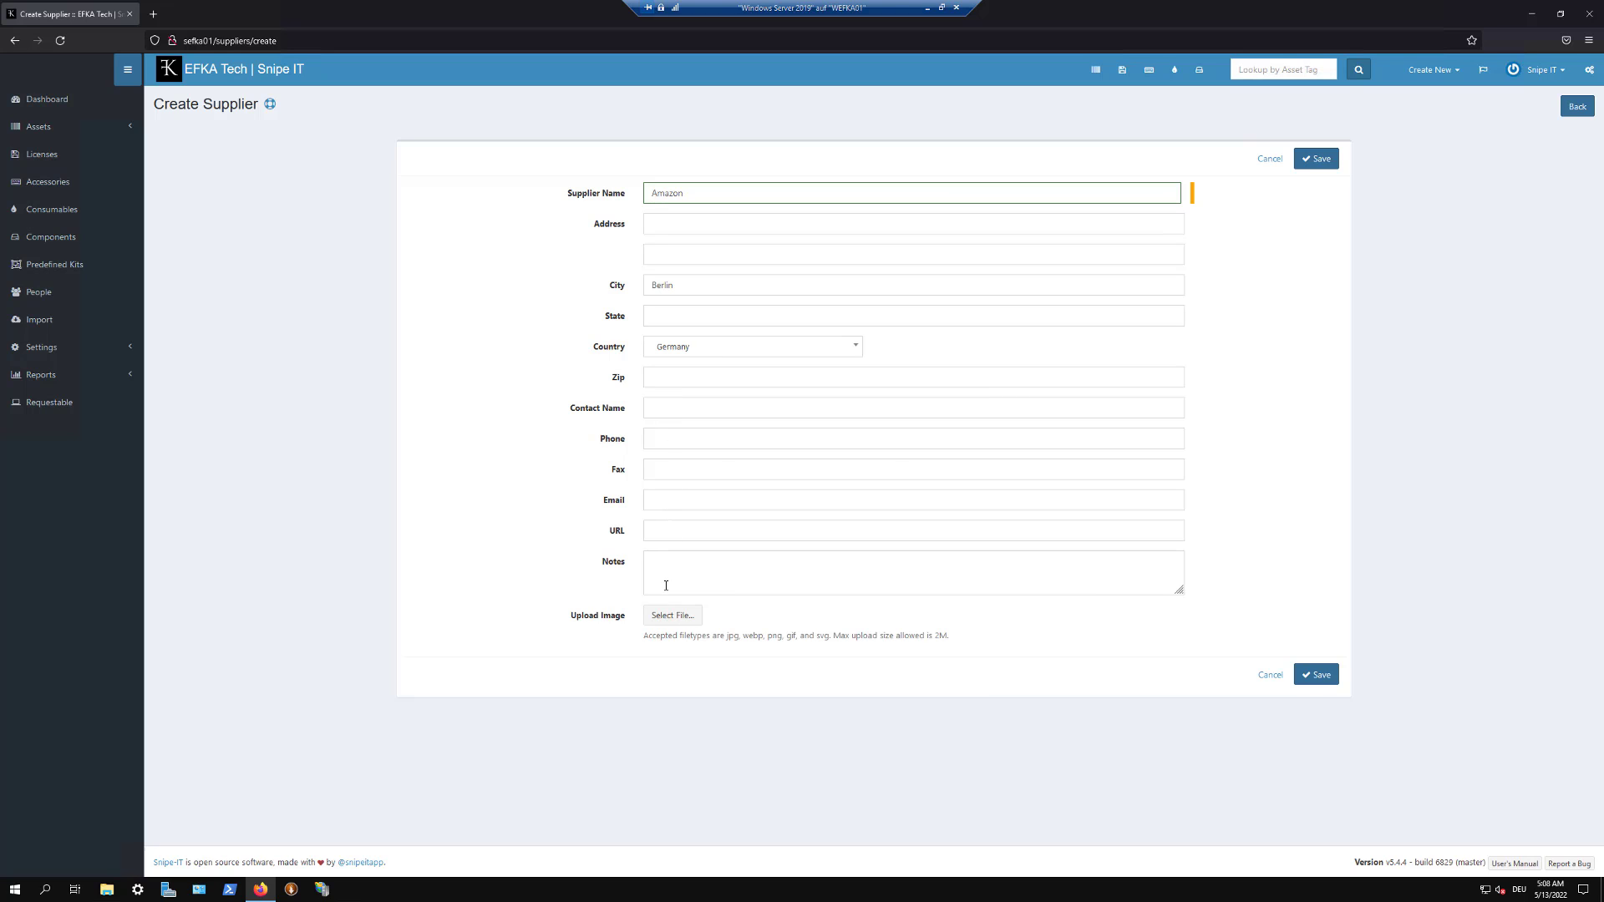
Step: Search the web for amazon logo in a new browser tab and save the "a" logo image as amazon-logo.jpg on the Desktop
click(152, 14)
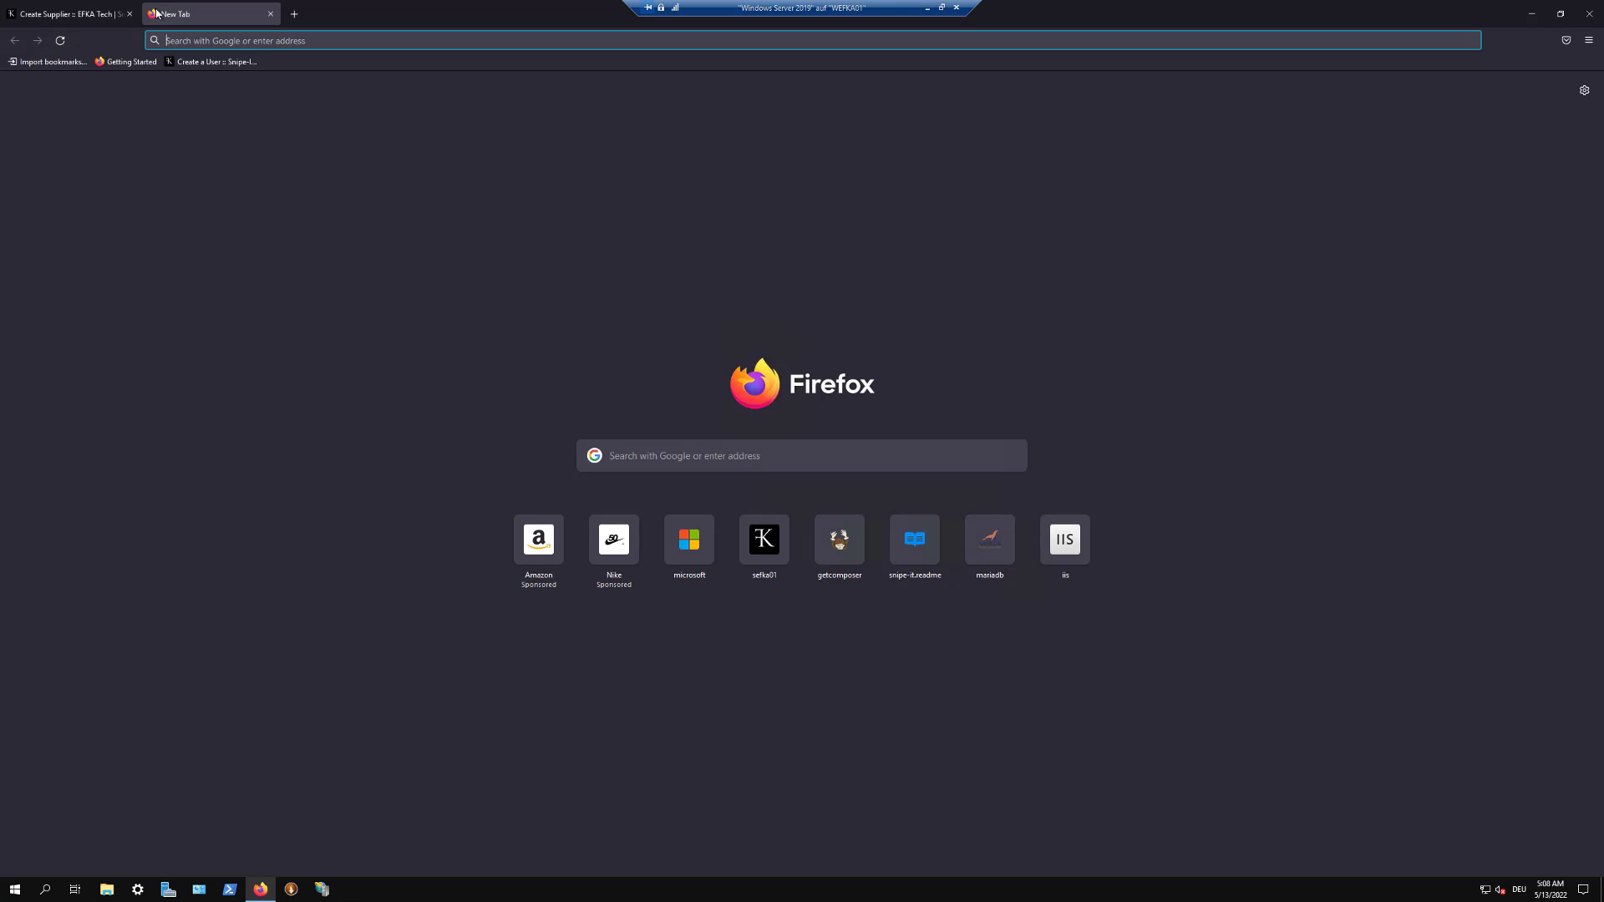
text(amazon logo)
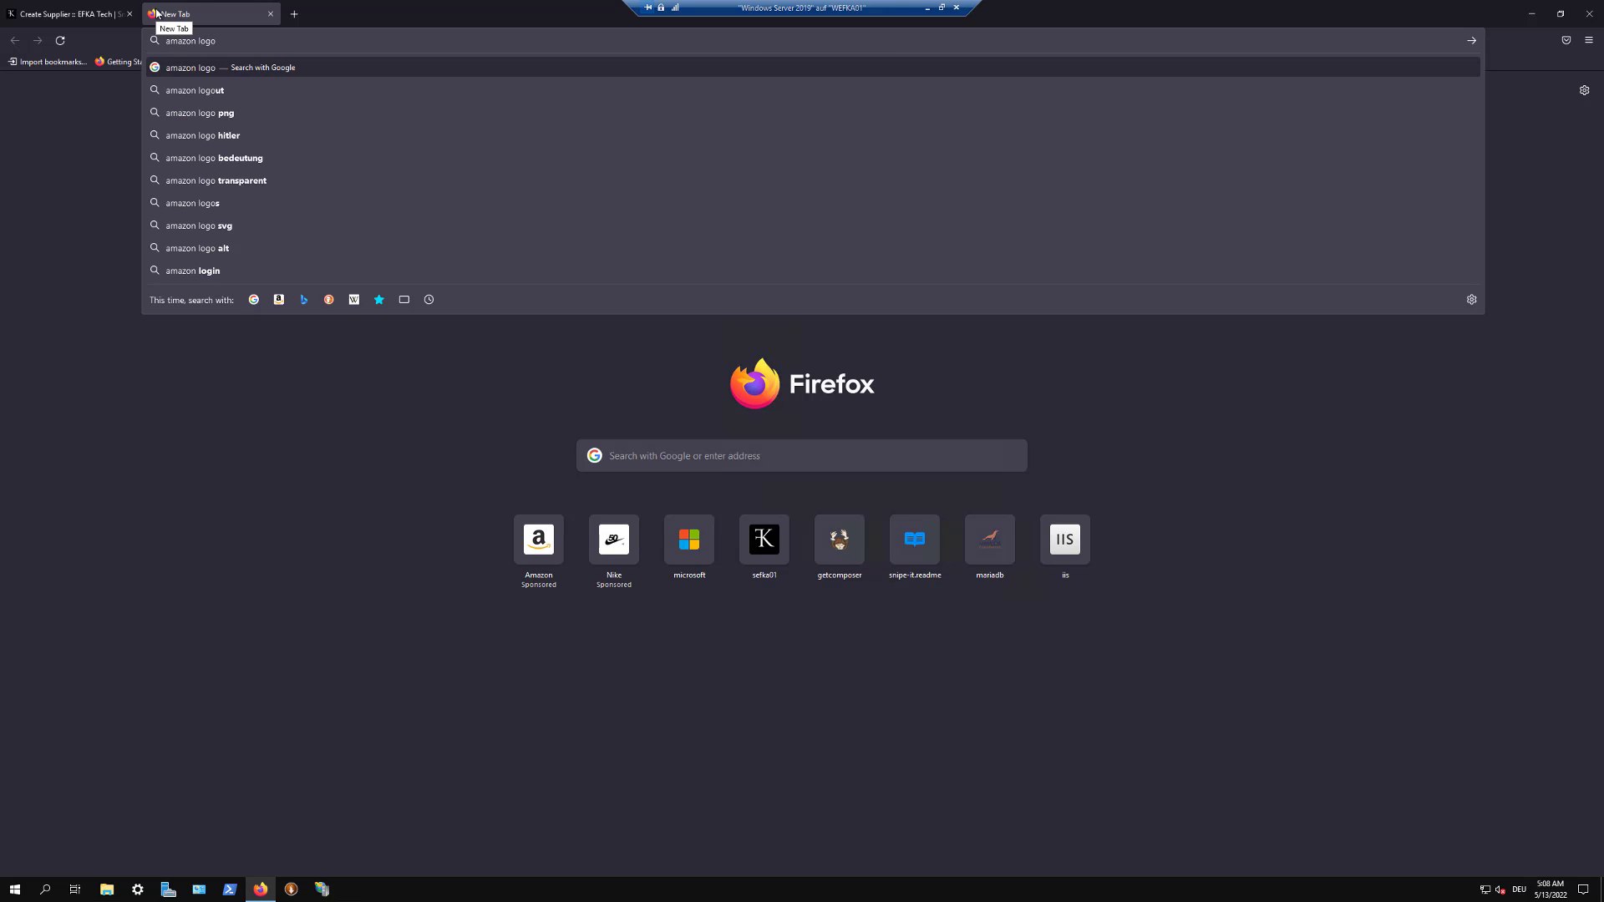
key(Return)
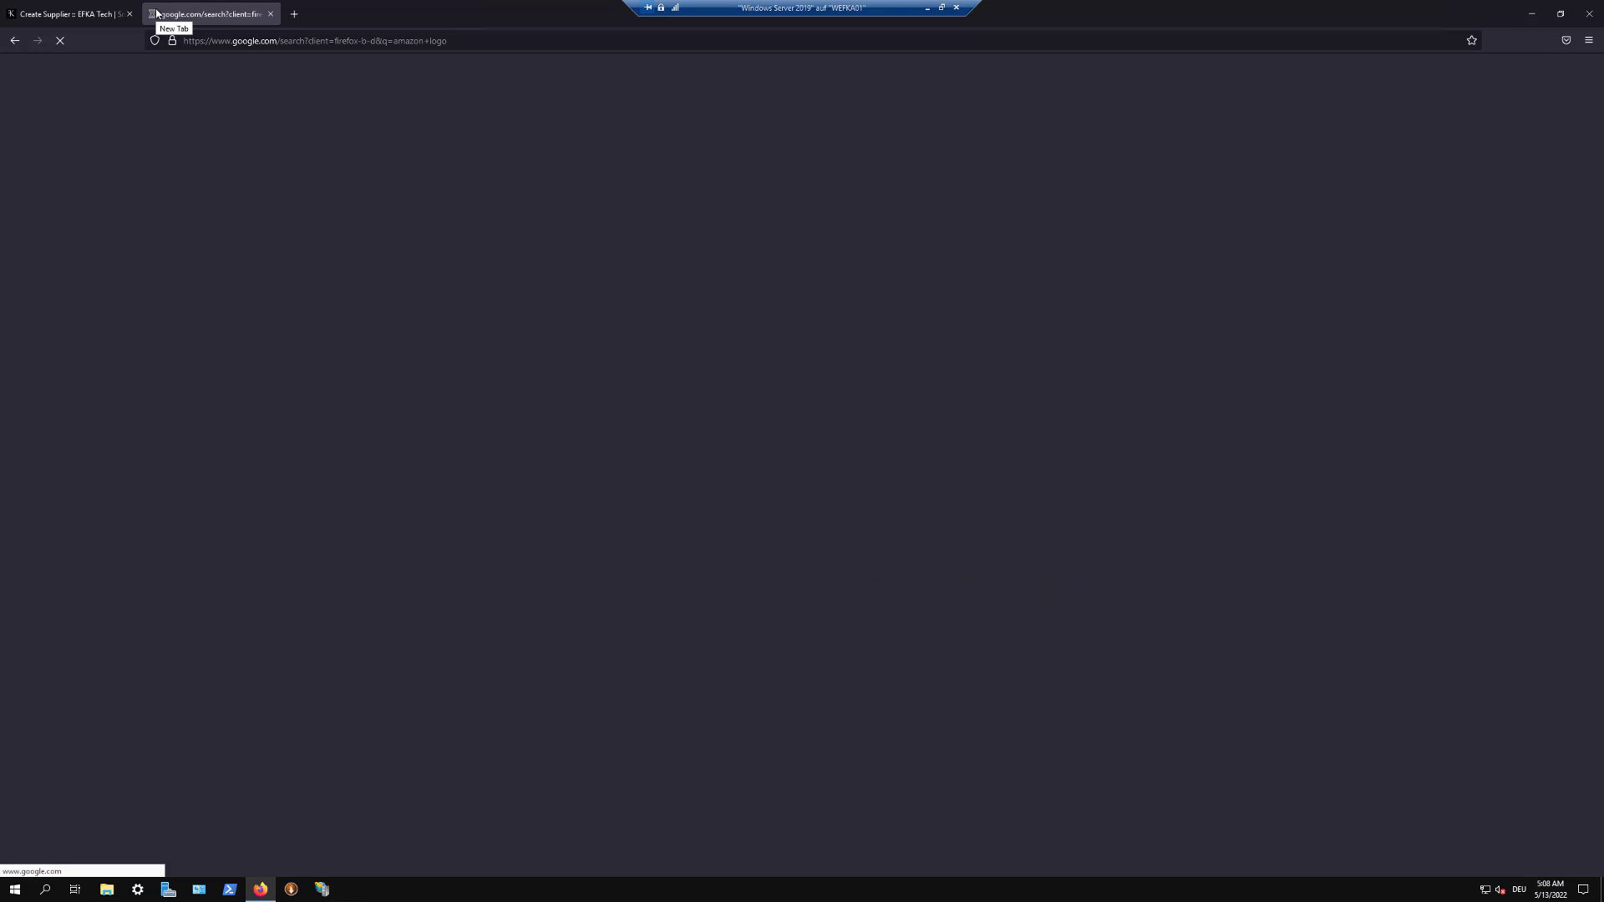
click(200, 256)
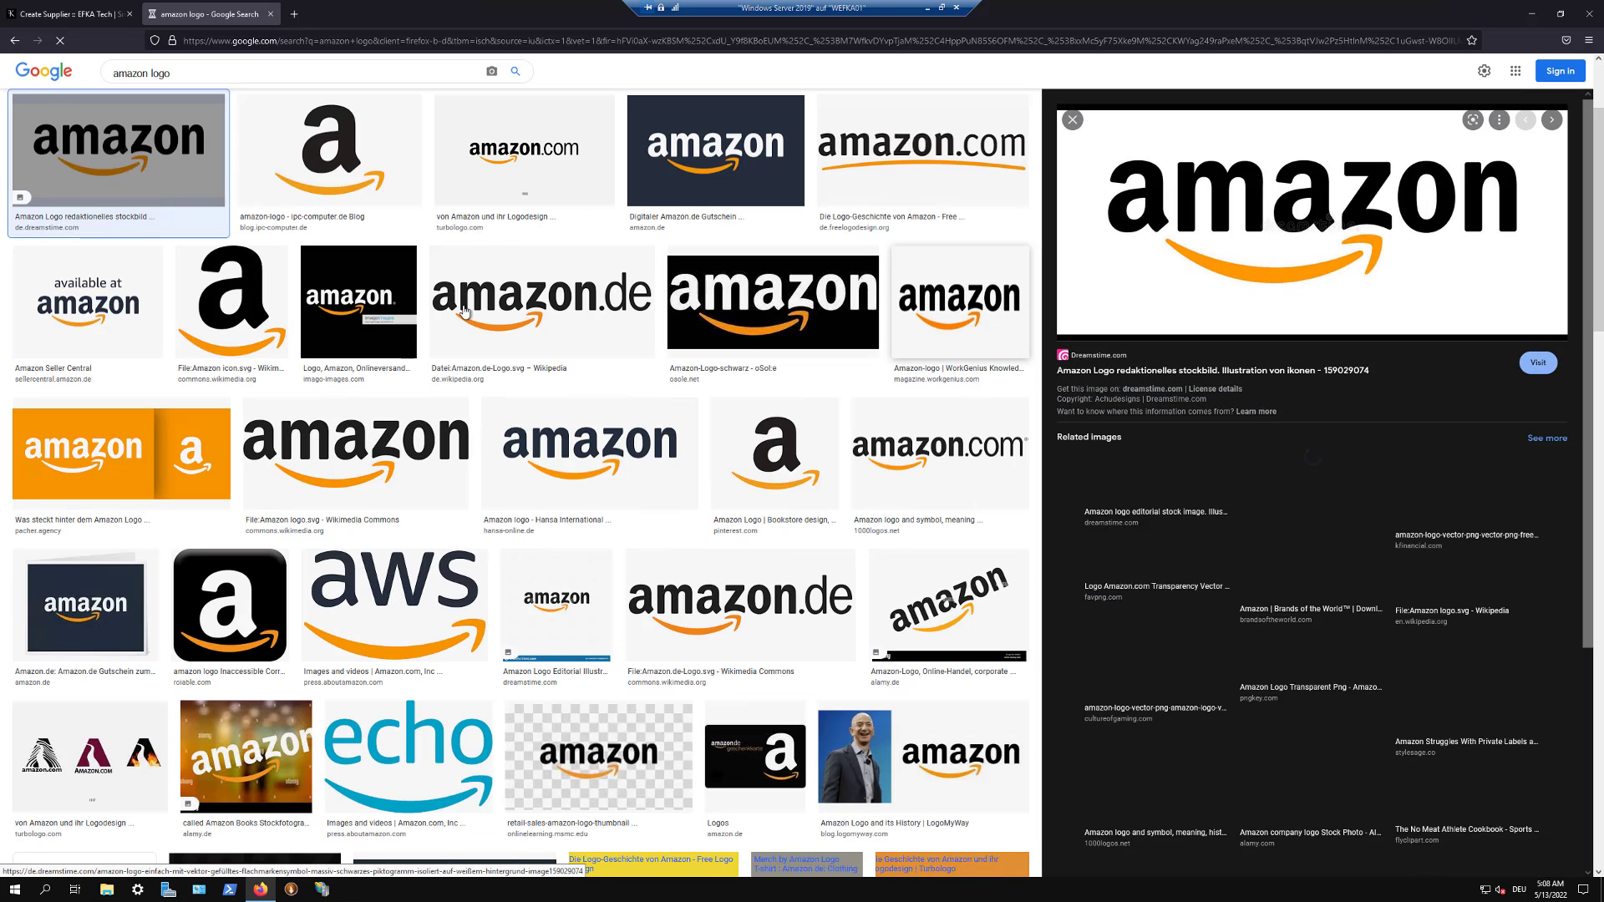
right_click(1299, 222)
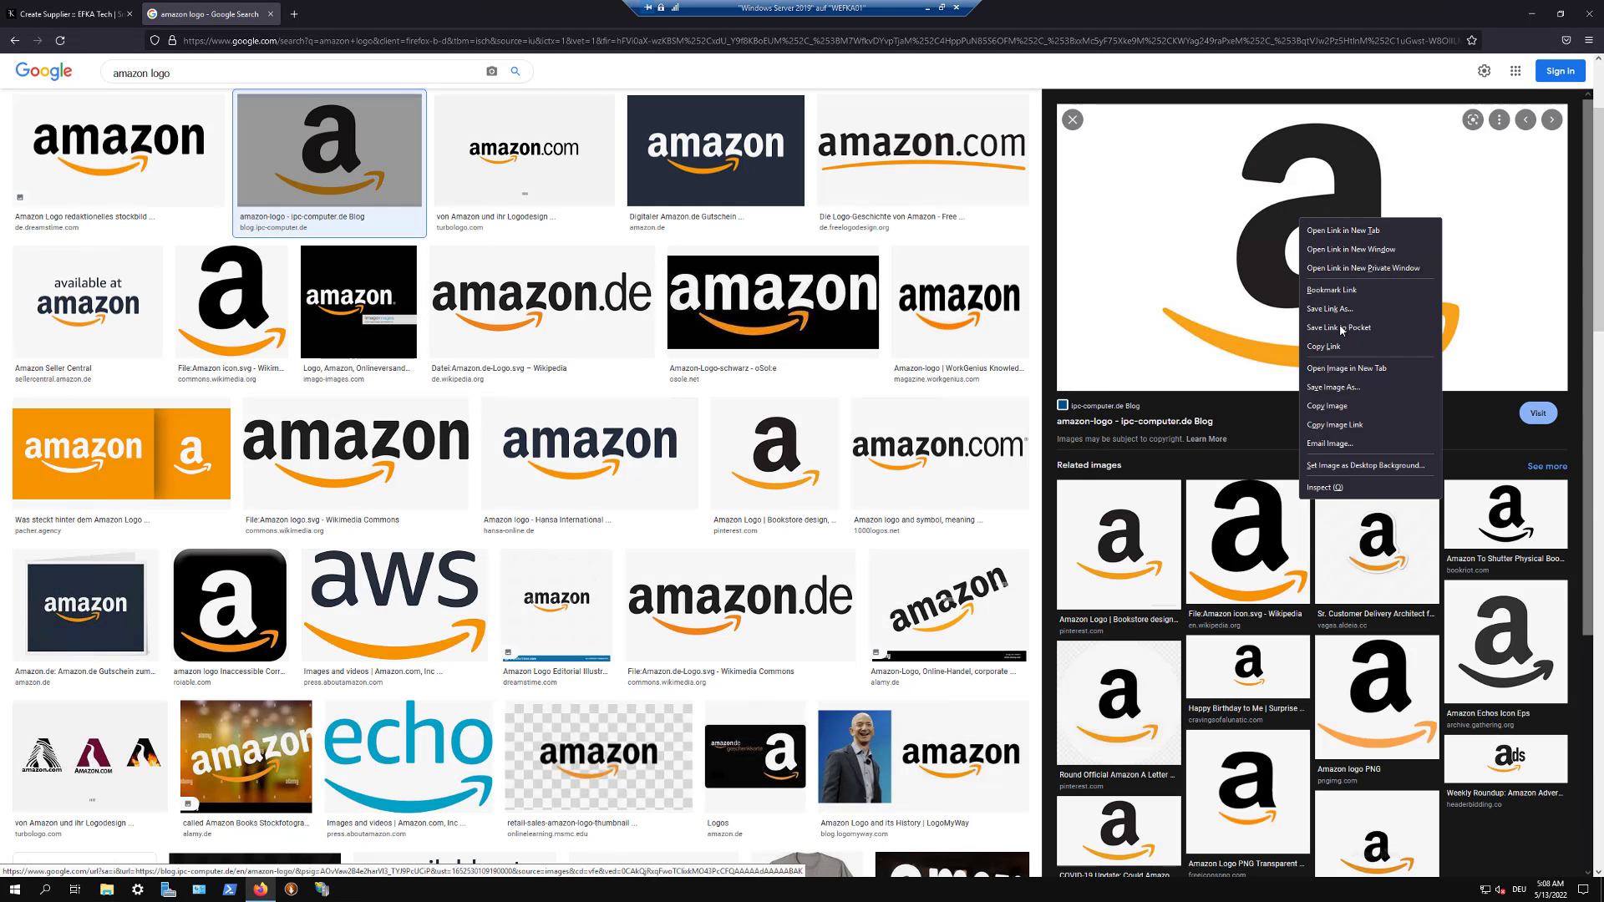
click(1352, 388)
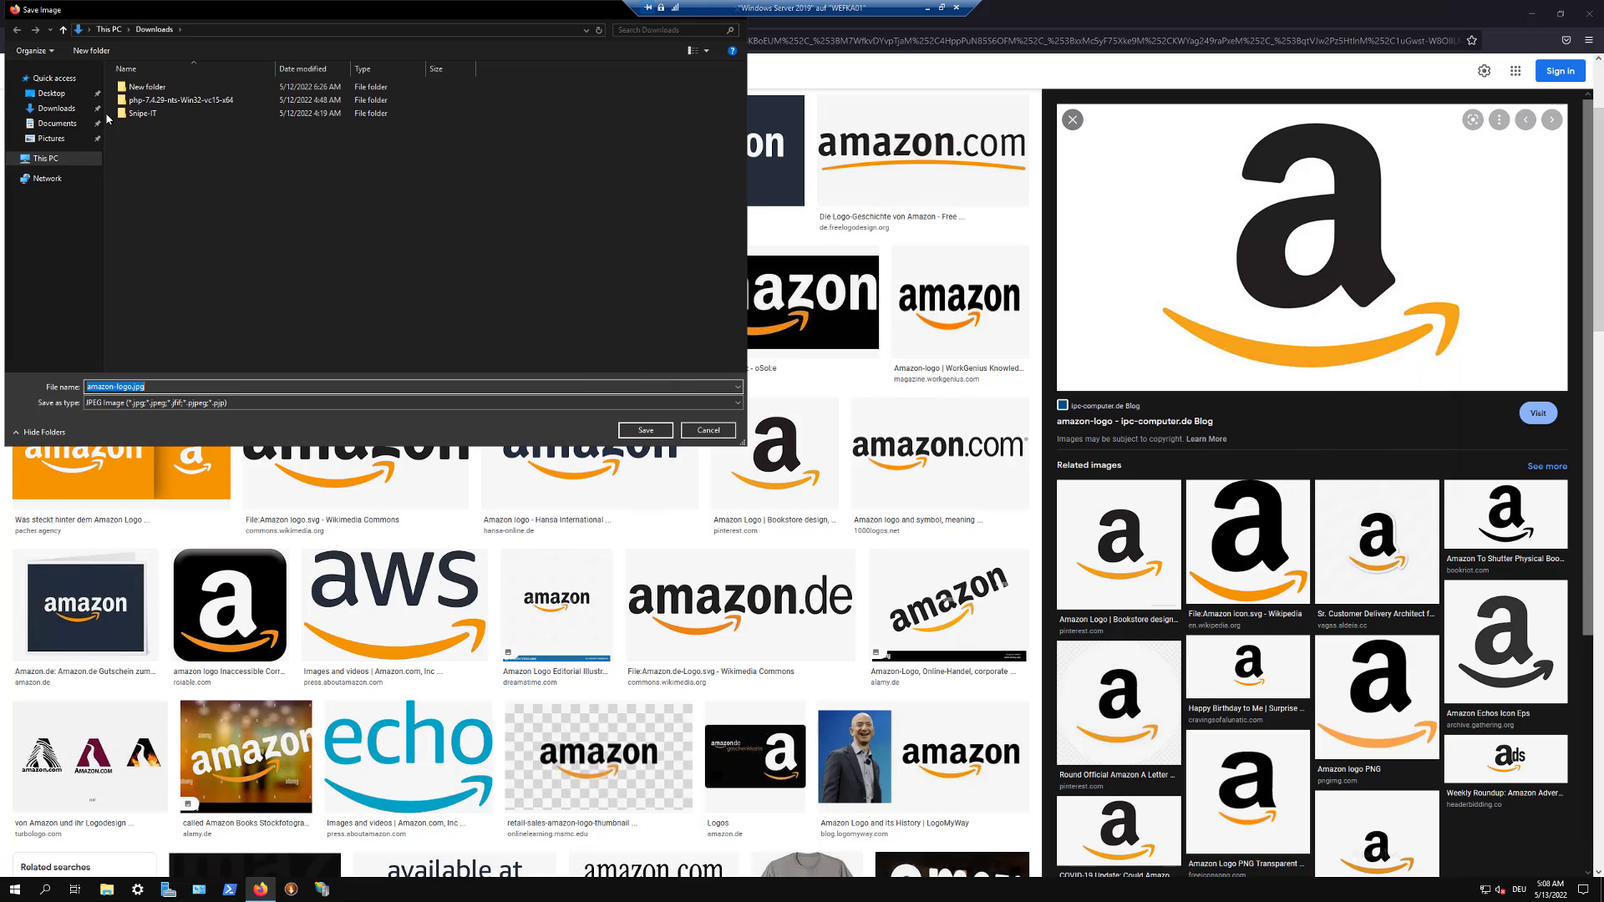
click(50, 93)
click(646, 430)
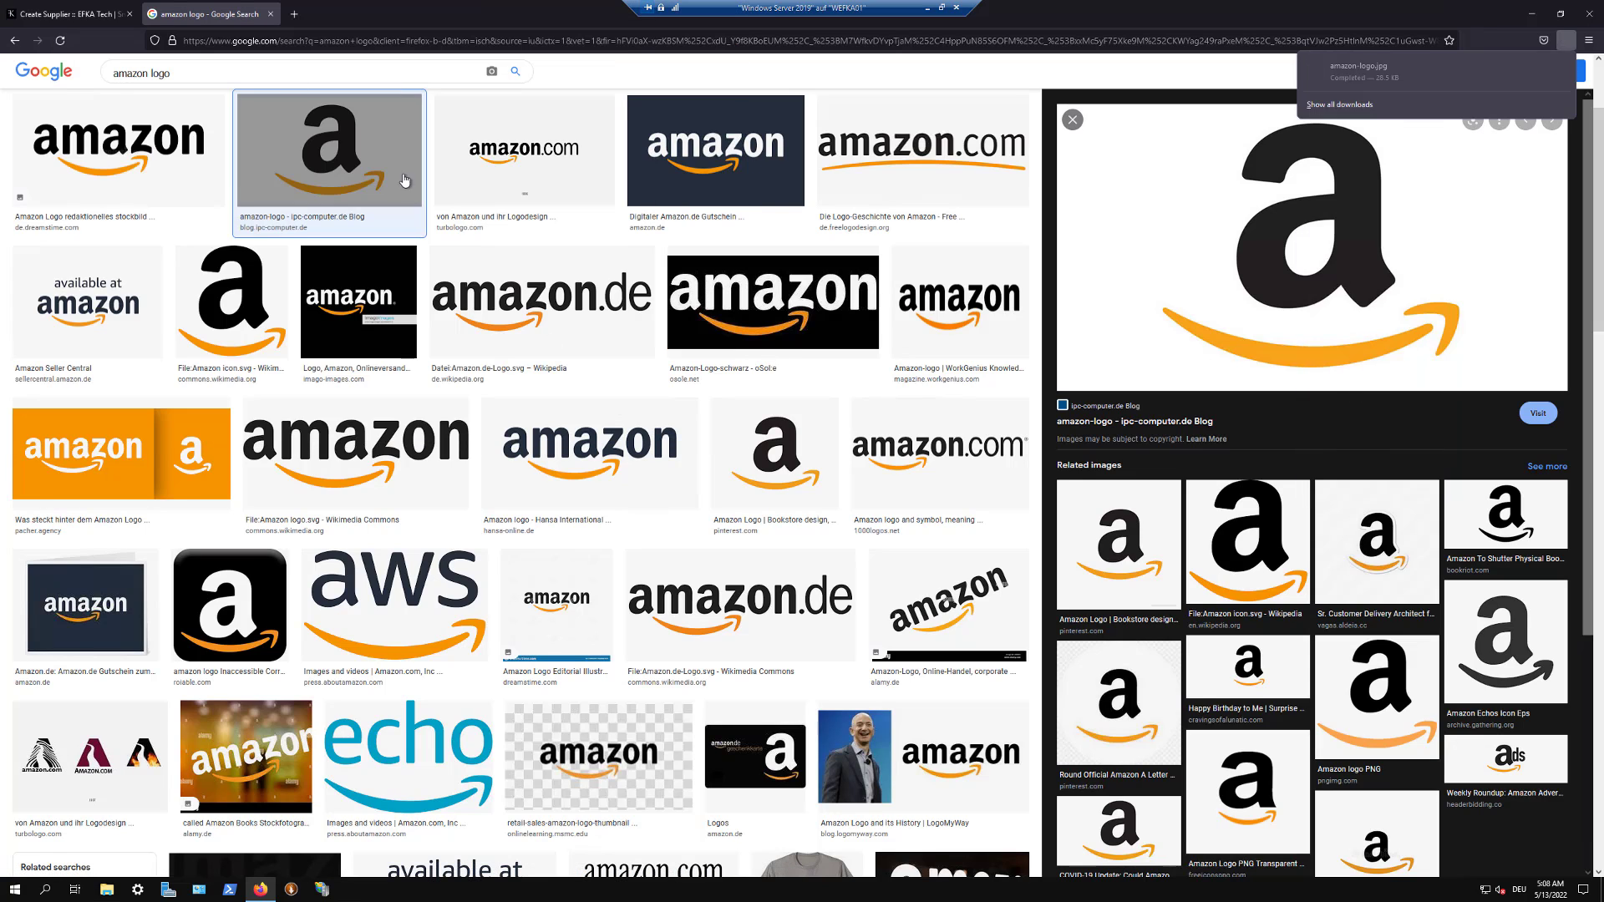
Step: Attach amazon-logo.jpg from the Desktop as the supplier's image and save the supplier
key(ctrl+Tab)
click(674, 616)
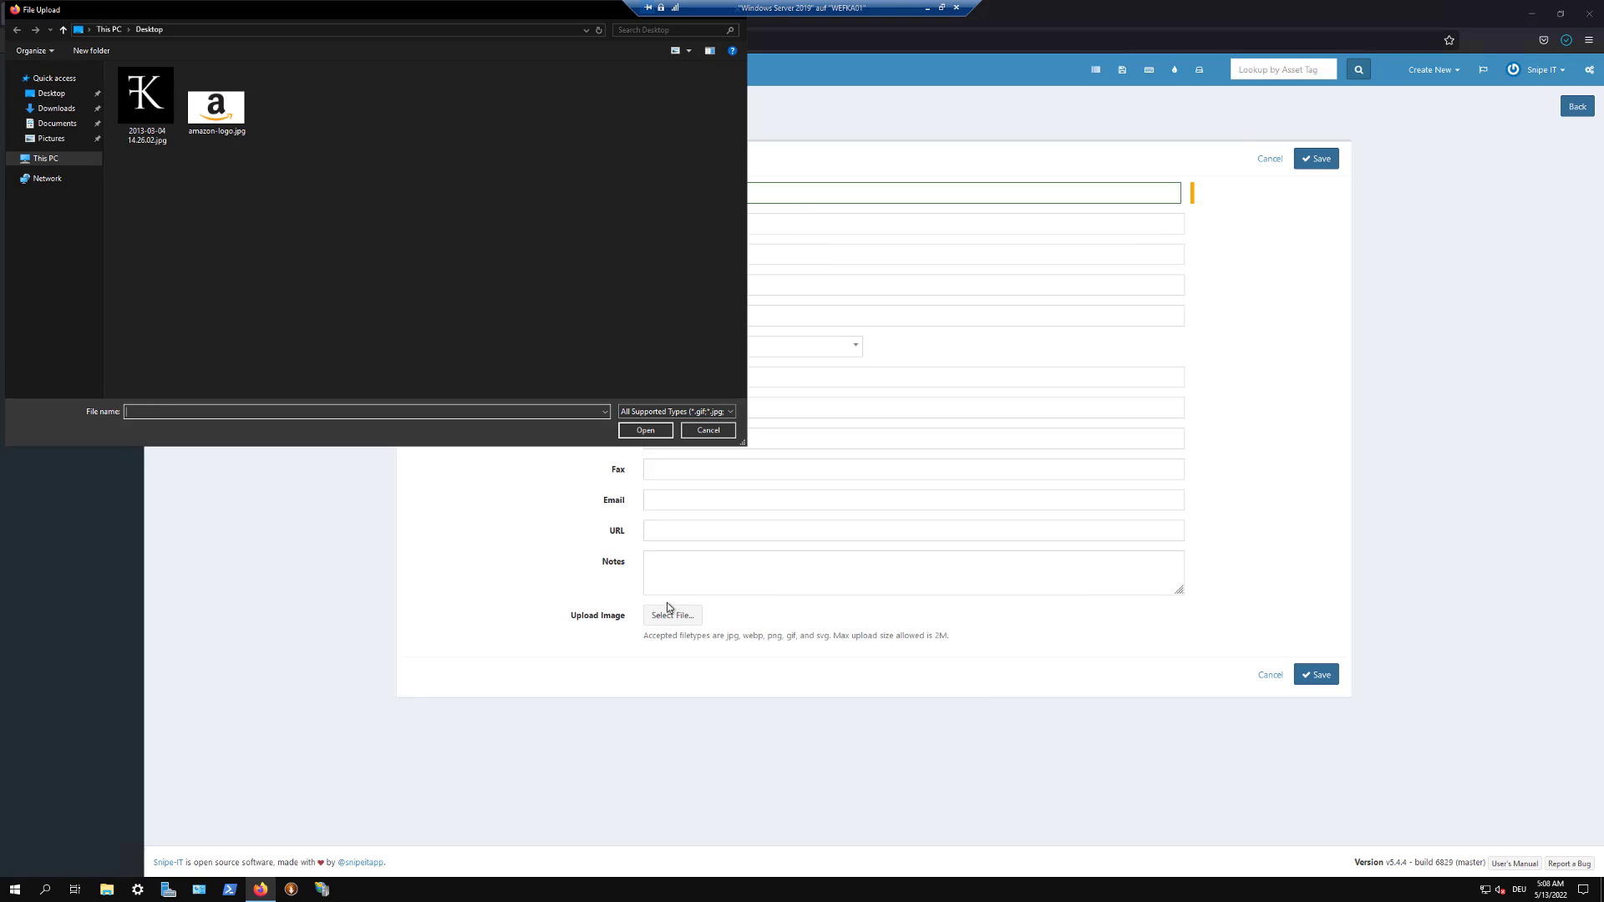
click(216, 107)
click(646, 430)
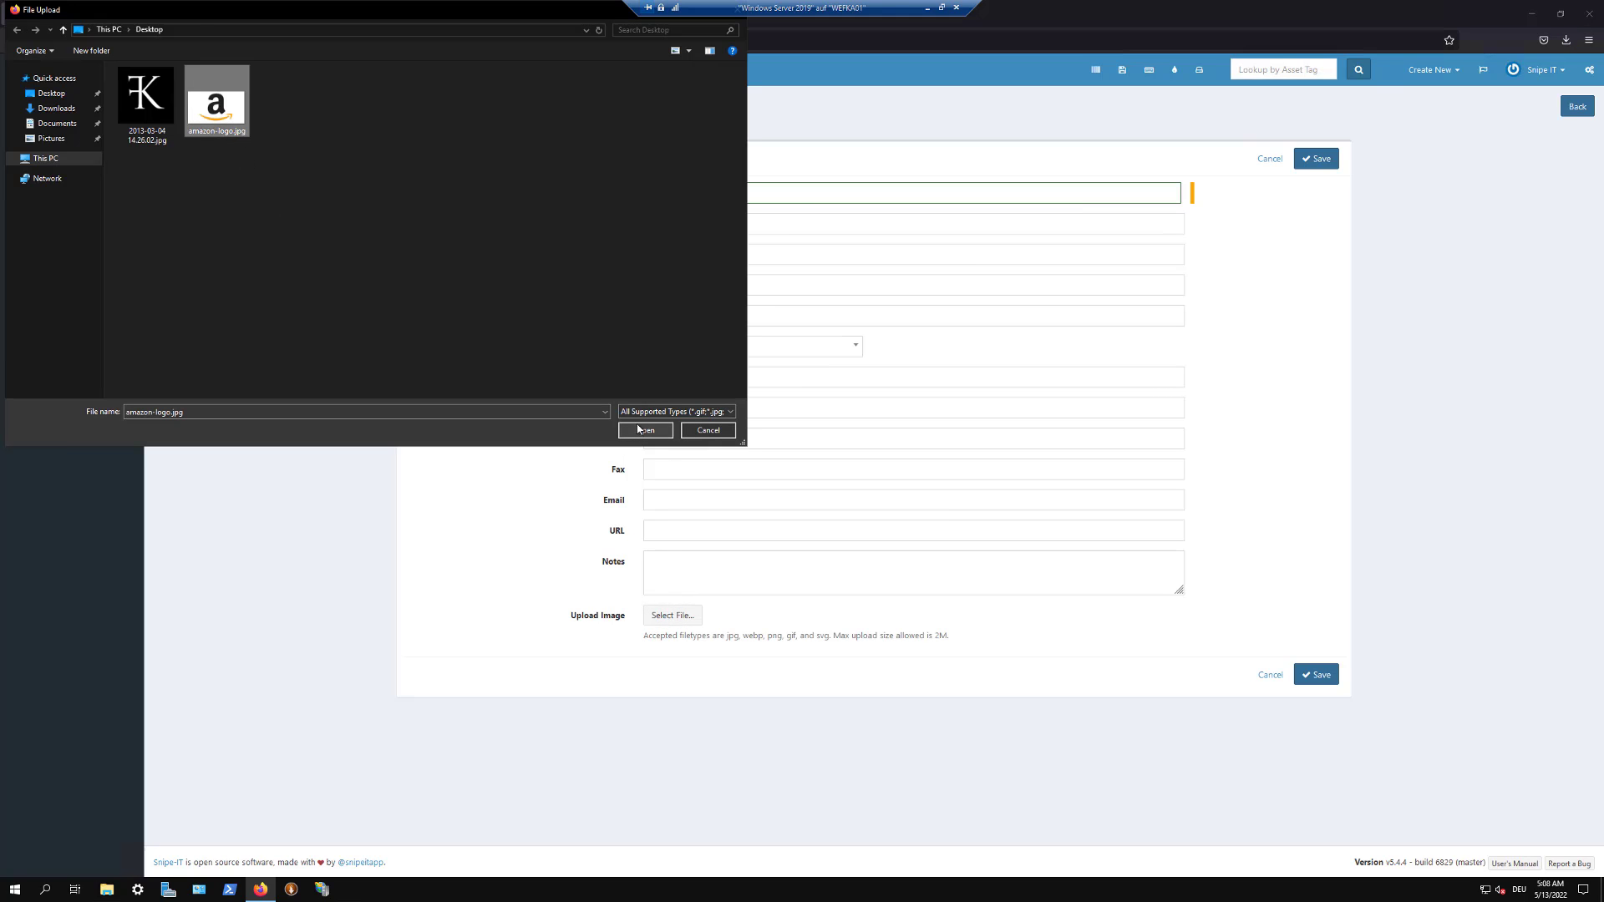
click(1317, 740)
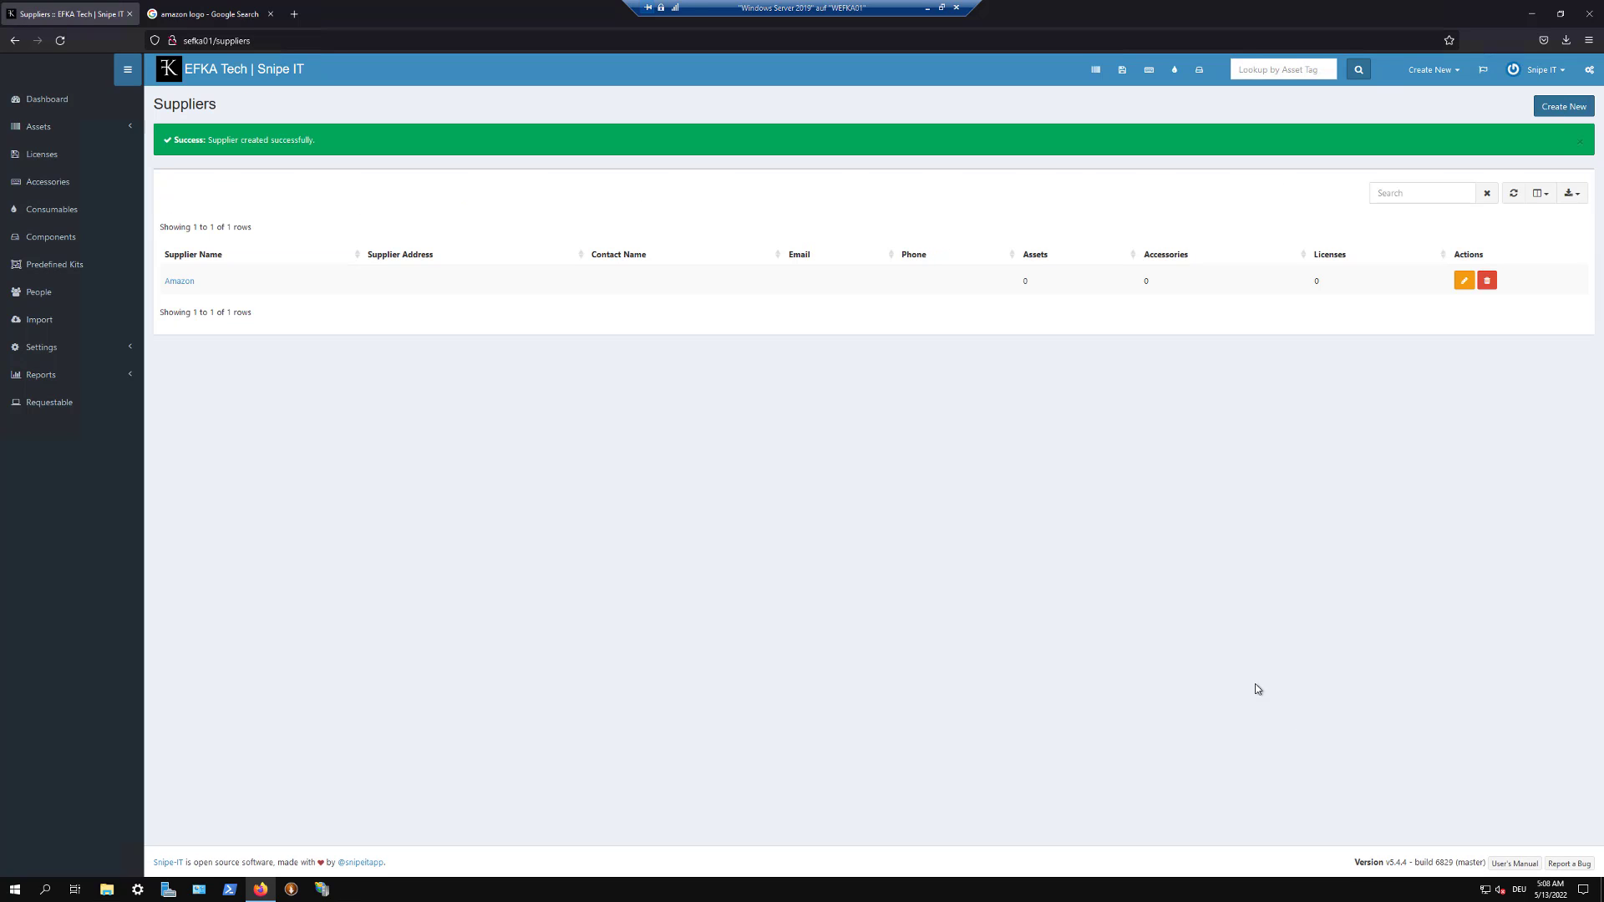
Step: Show the Image column in the supplier list
click(1541, 193)
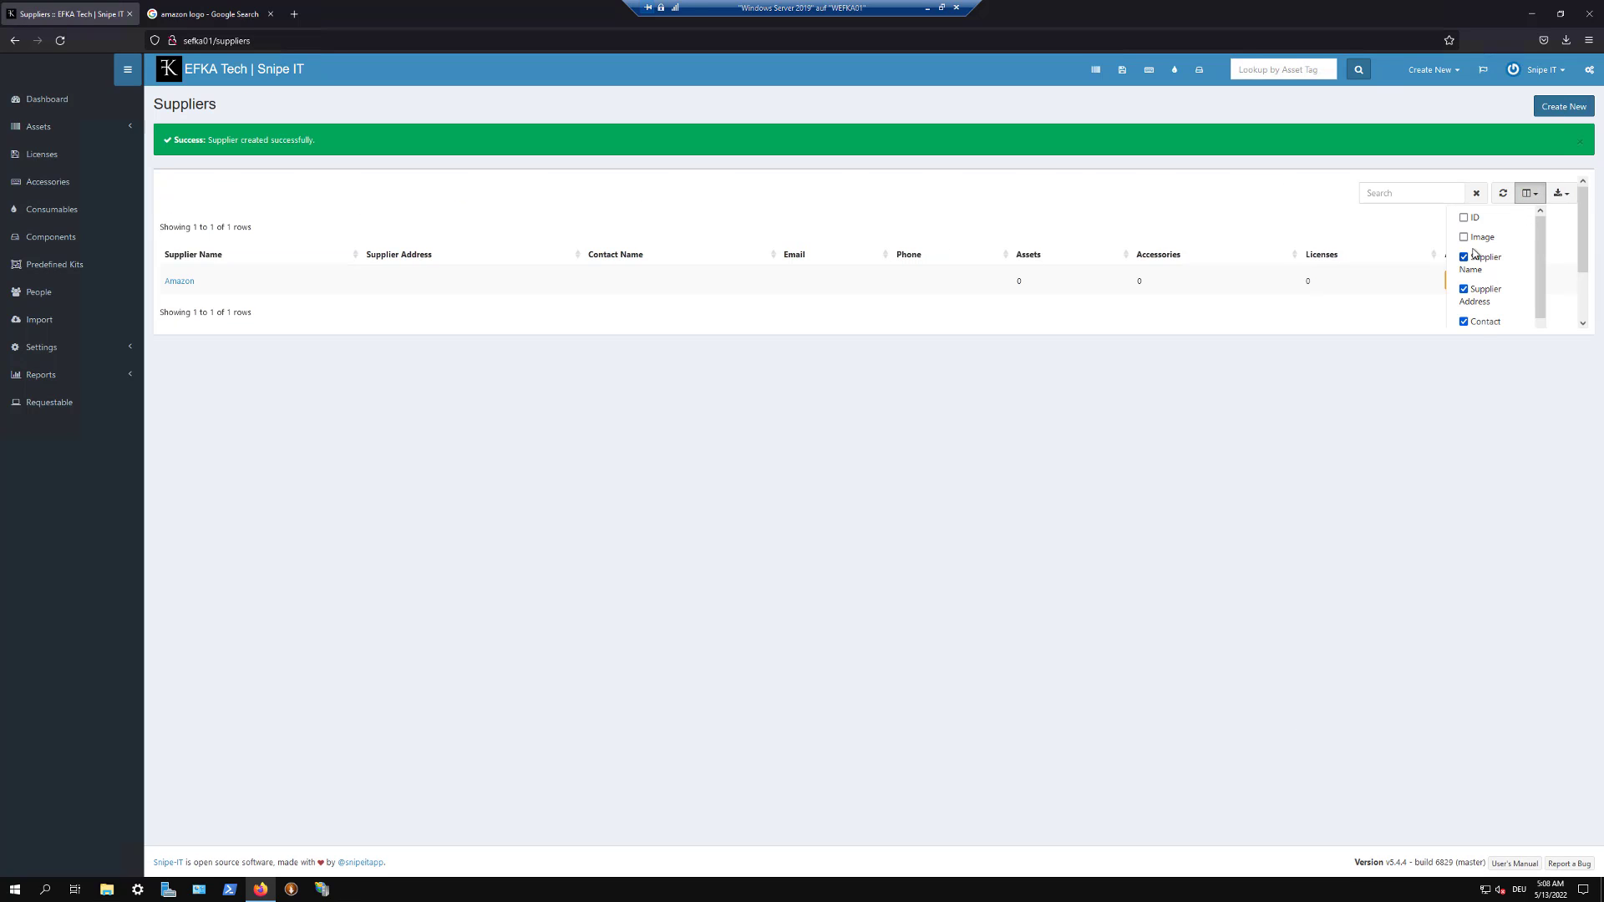
click(1468, 239)
click(1033, 397)
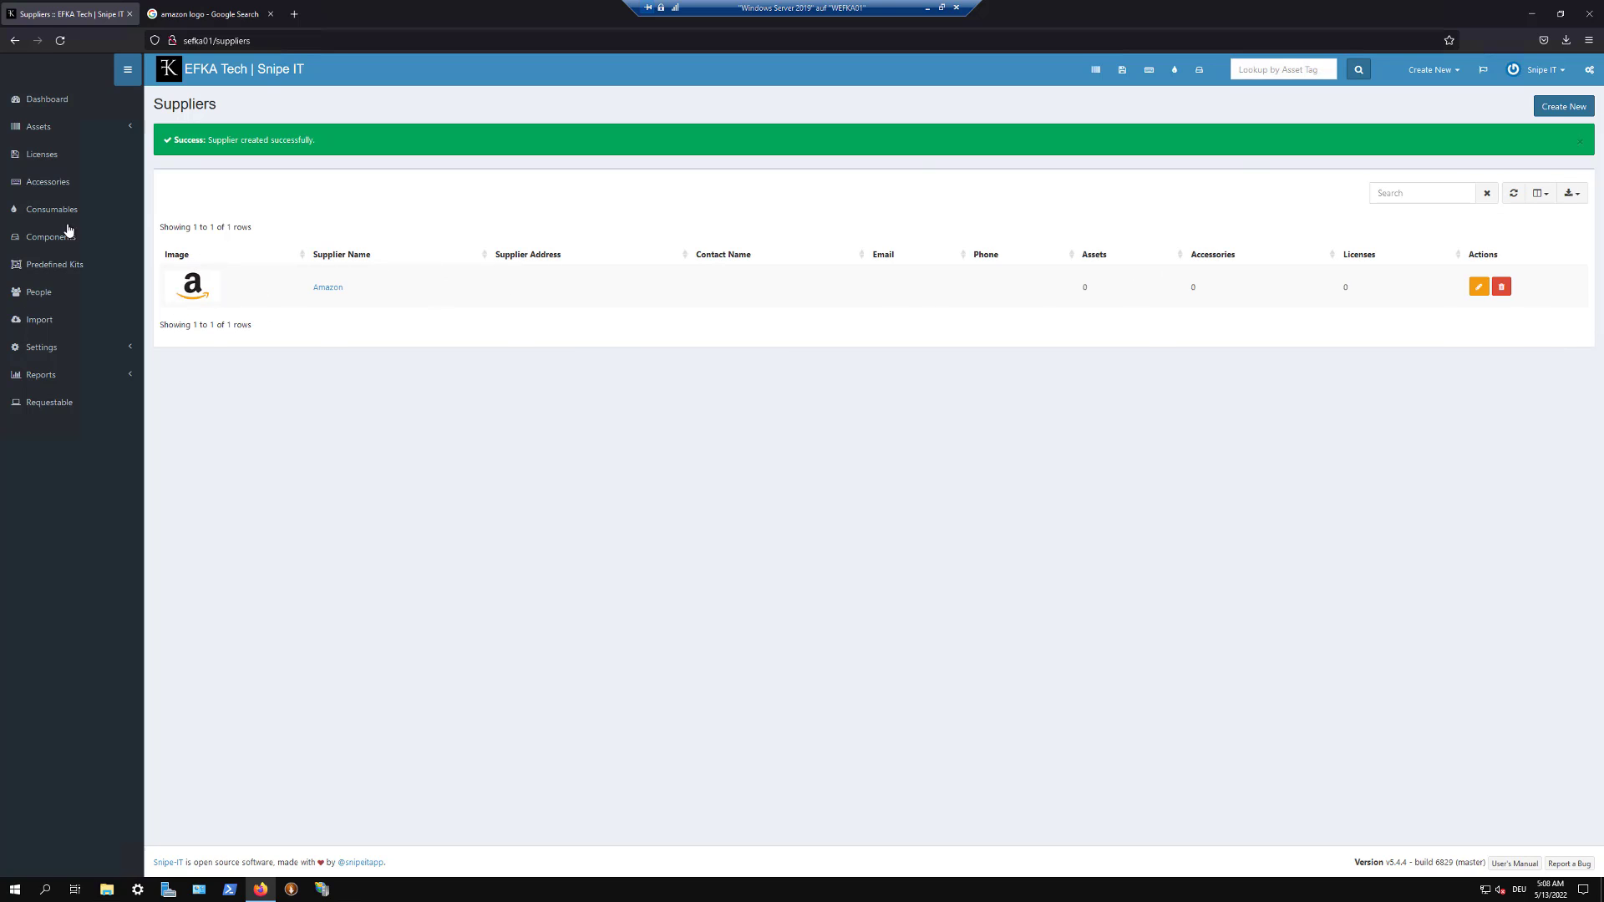
Step: Start a new manufacturer record and name it Microsoft
click(99, 350)
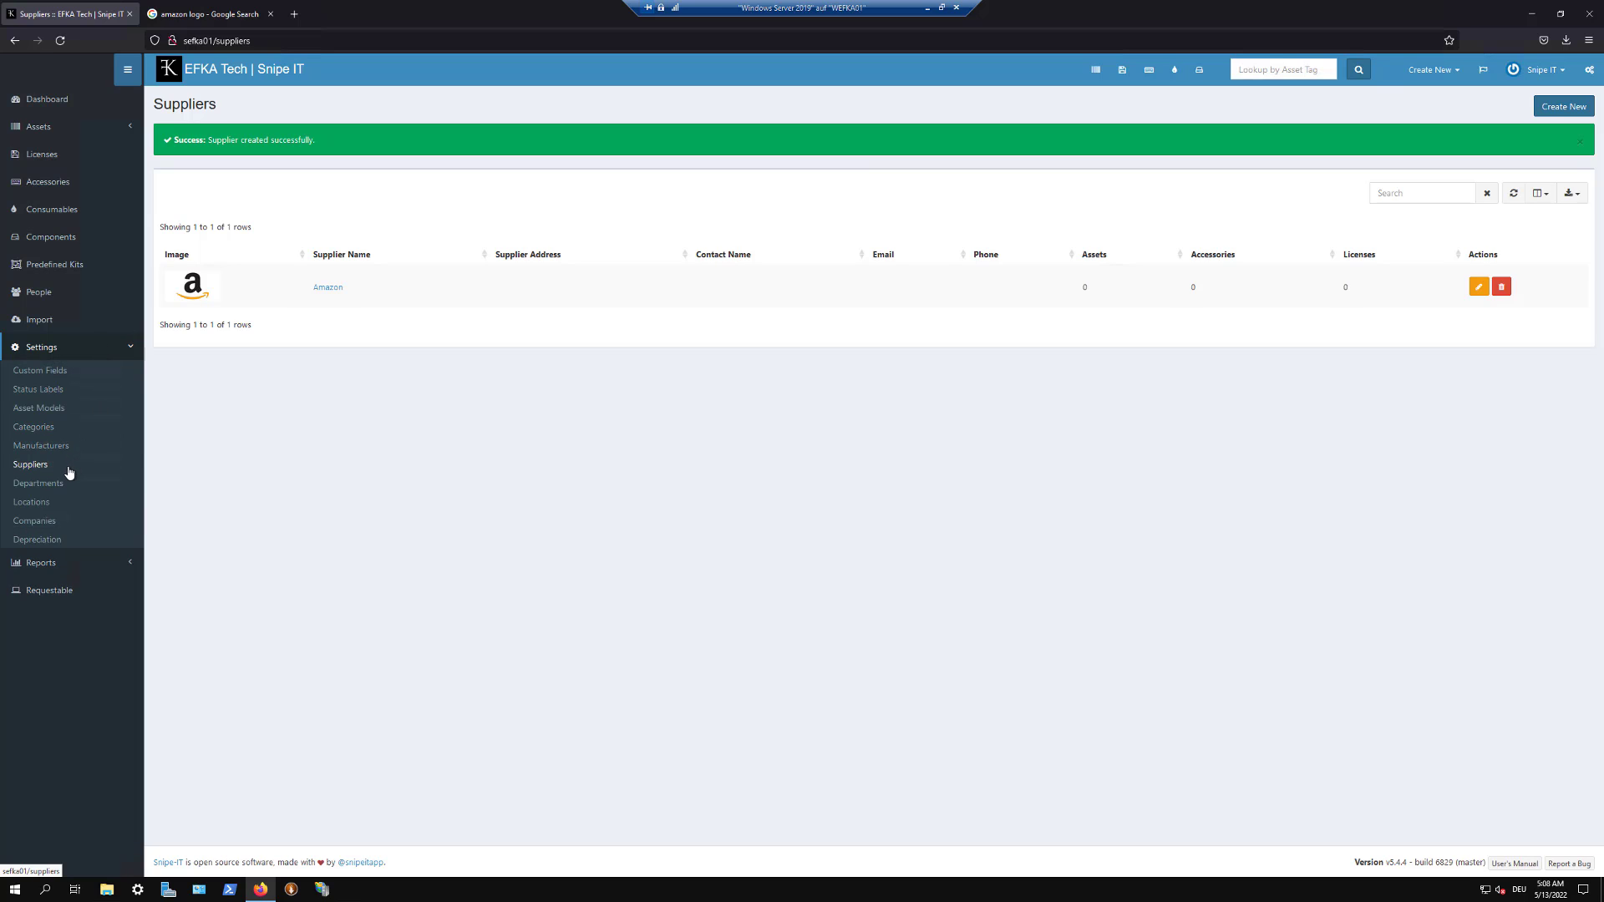
click(67, 449)
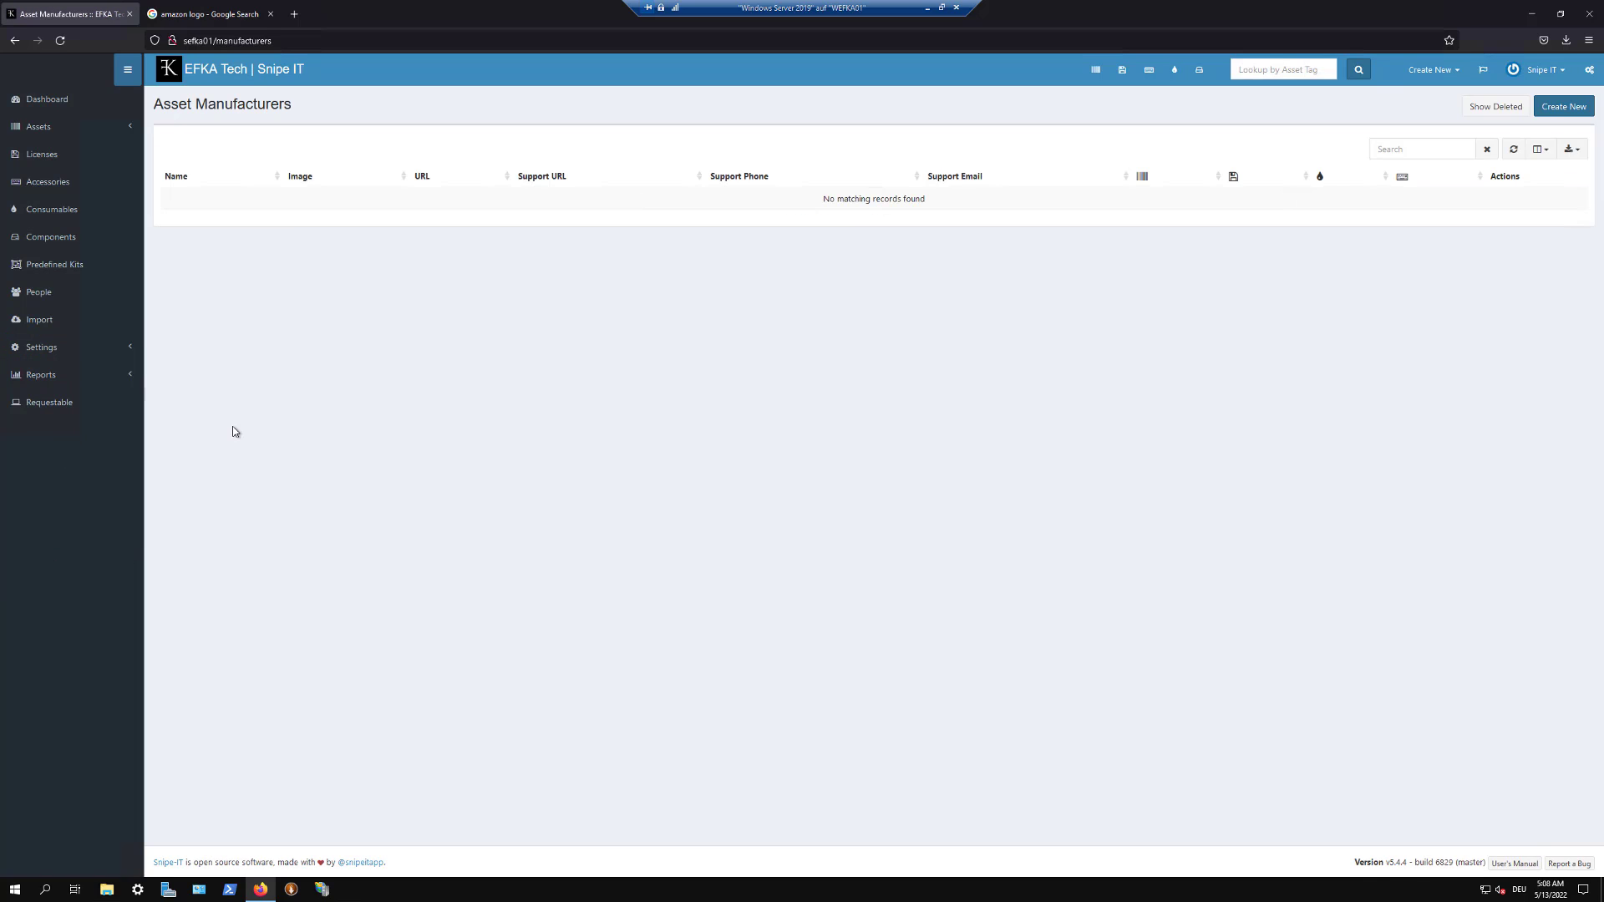
click(1561, 111)
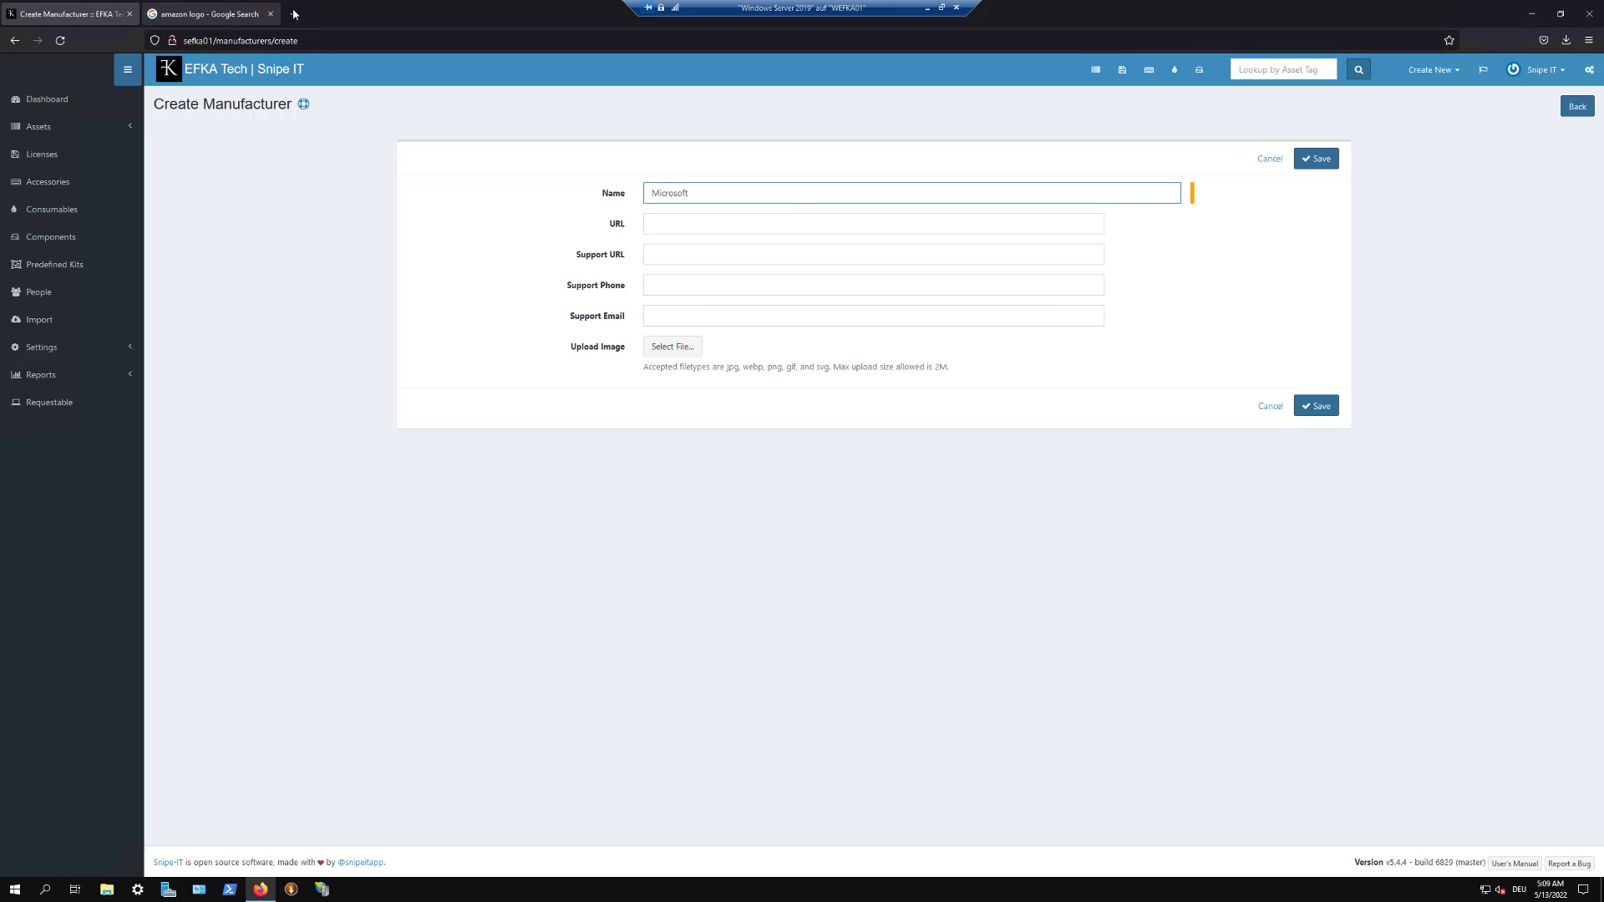
Step: Copy the address microsoft.com/ from the other browser tab into the manufacturer's URL
click(208, 13)
click(256, 40)
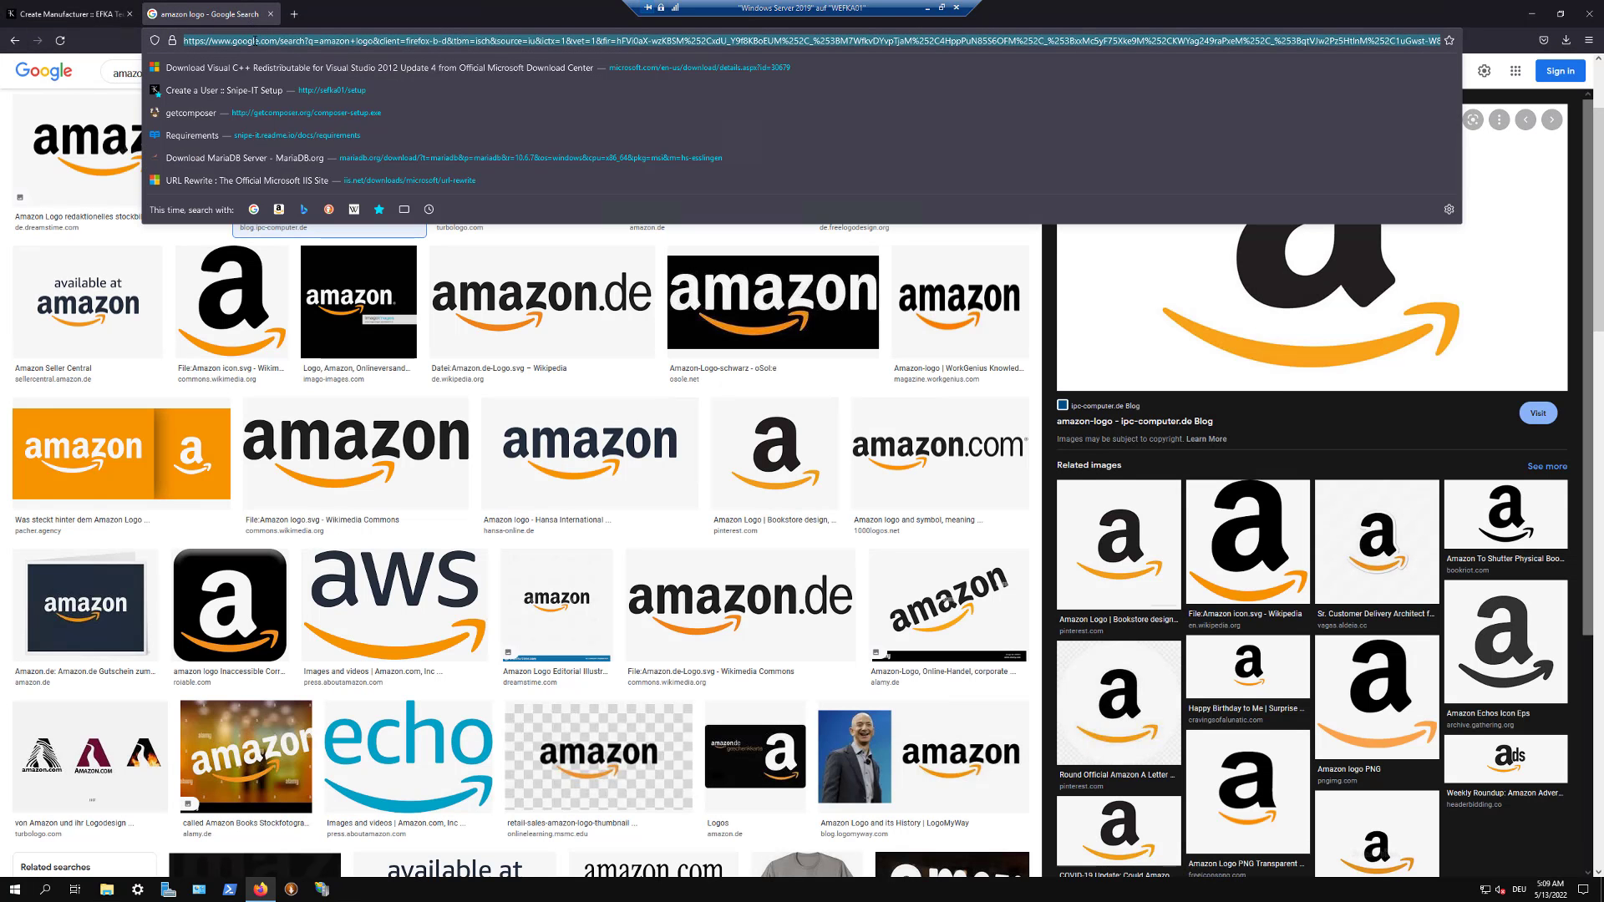
text(microsoft.com/)
key(Right)
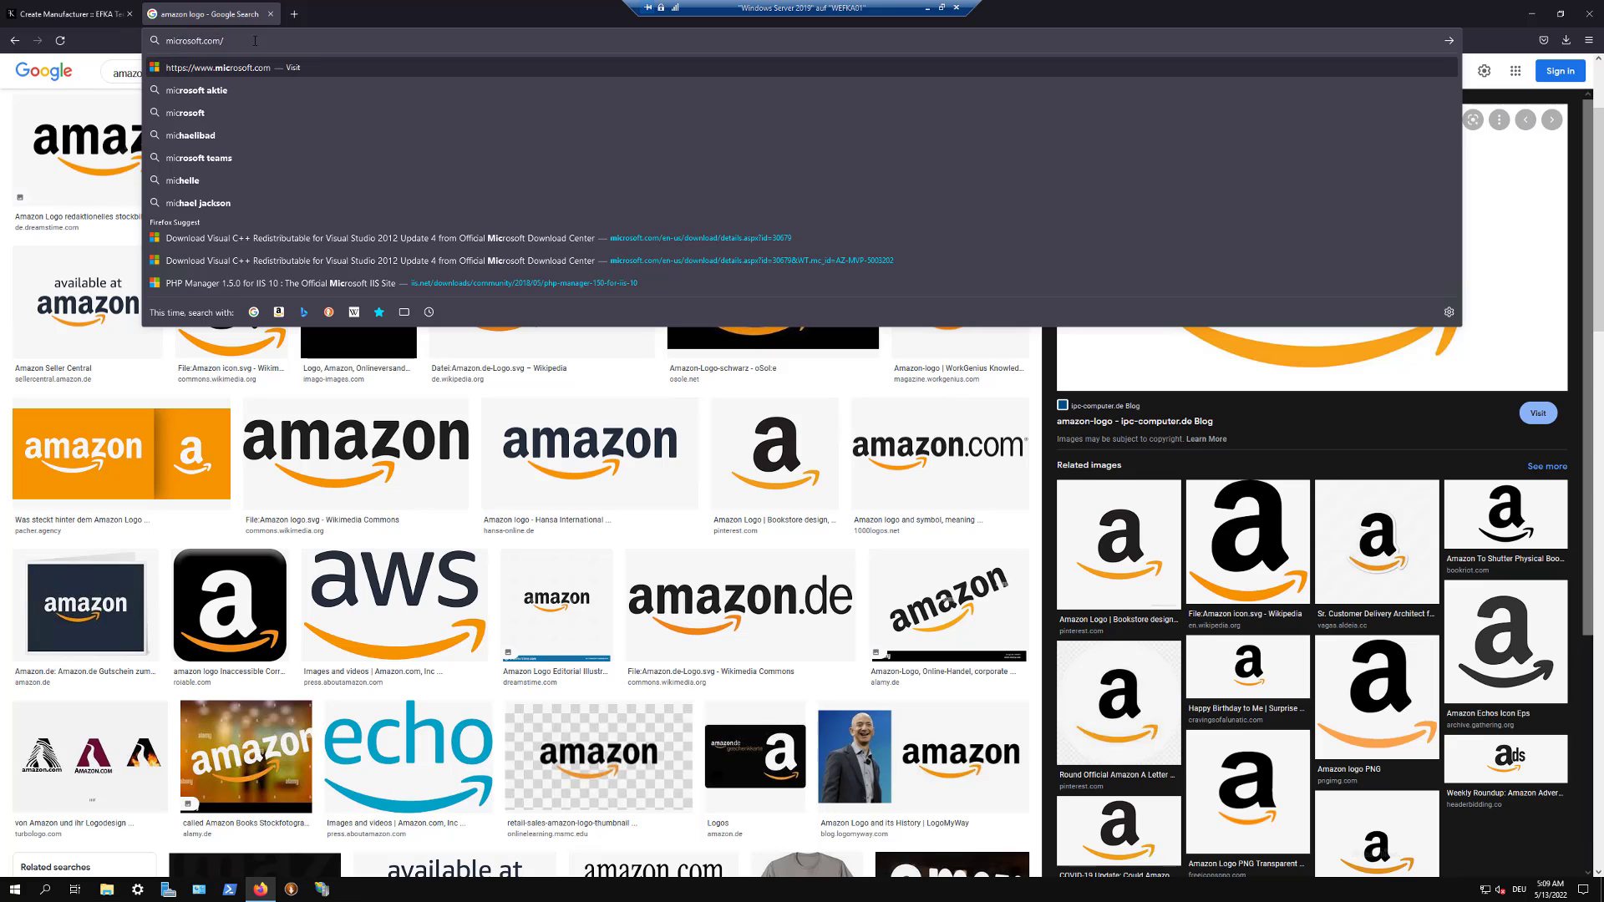
key(ctrl+a)
key(ctrl+c)
click(71, 14)
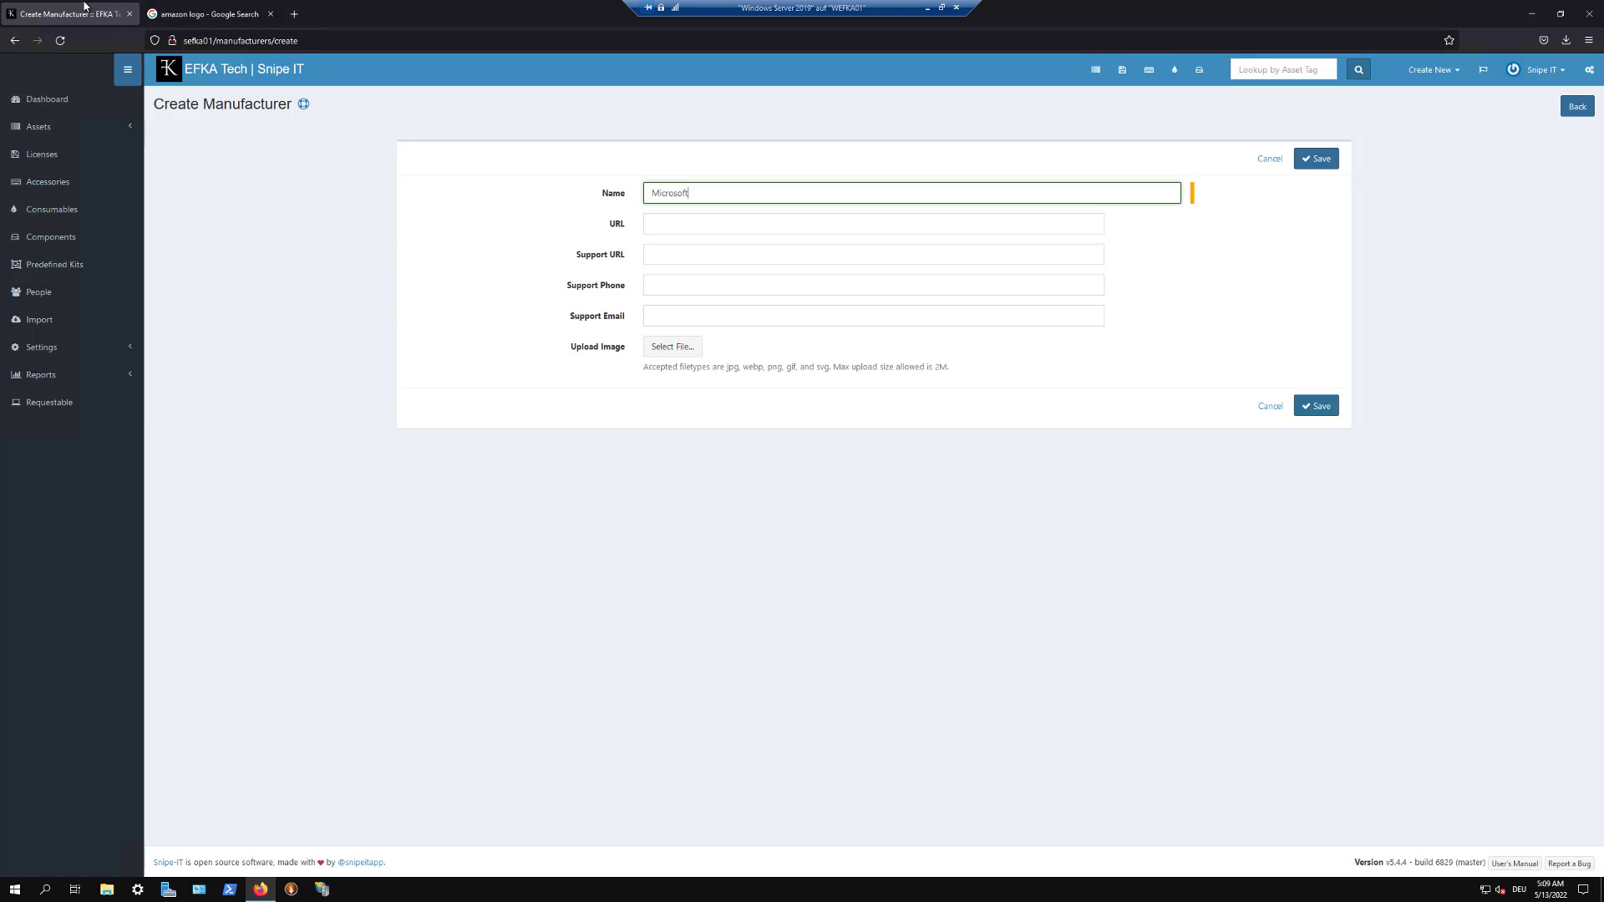
click(691, 223)
key(ctrl+v)
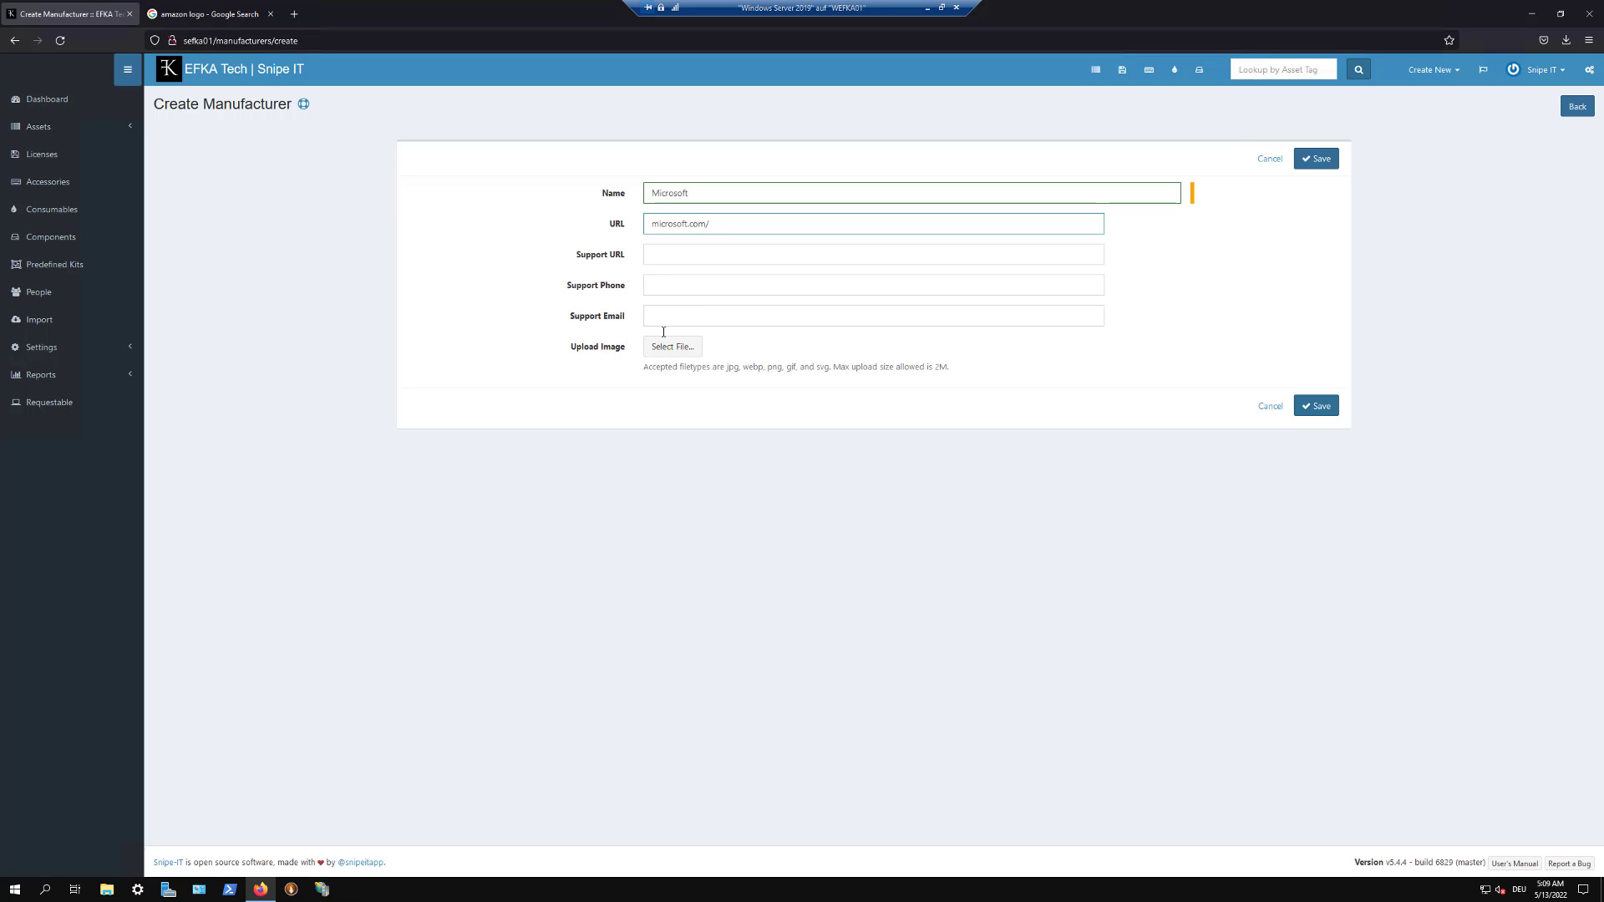
Step: Search the web for microsoft logo in the other browser tab
click(213, 14)
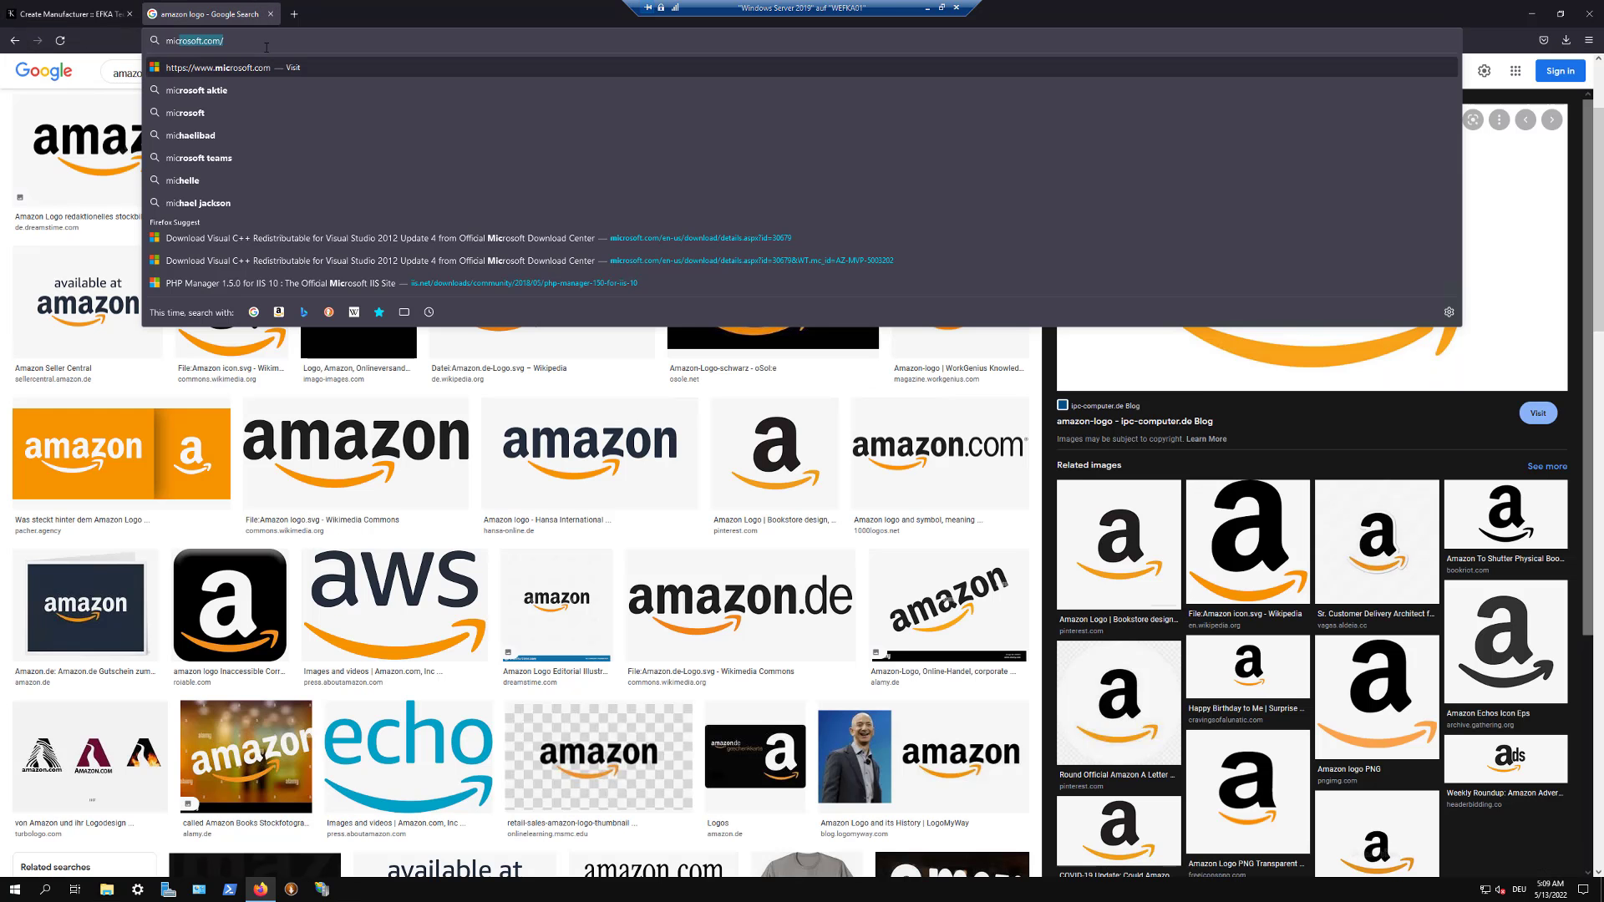
click(266, 46)
key(BackSpace)
key(BackSpace)
key(BackSpace)
key(BackSpace)
key(BackSpace)
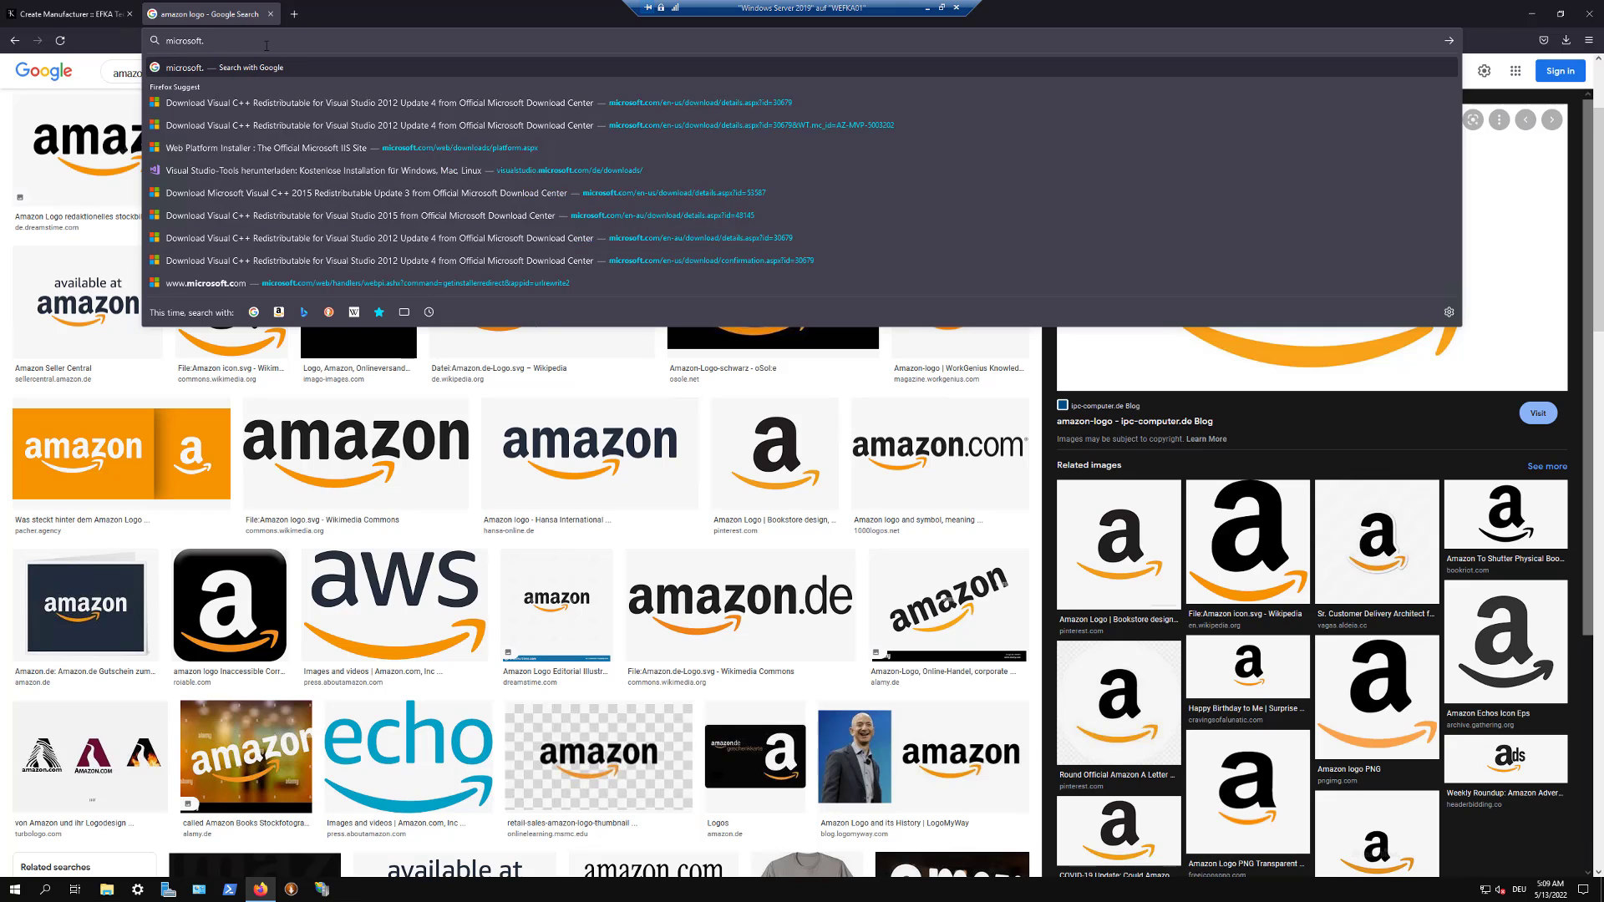
text(logo)
key(Return)
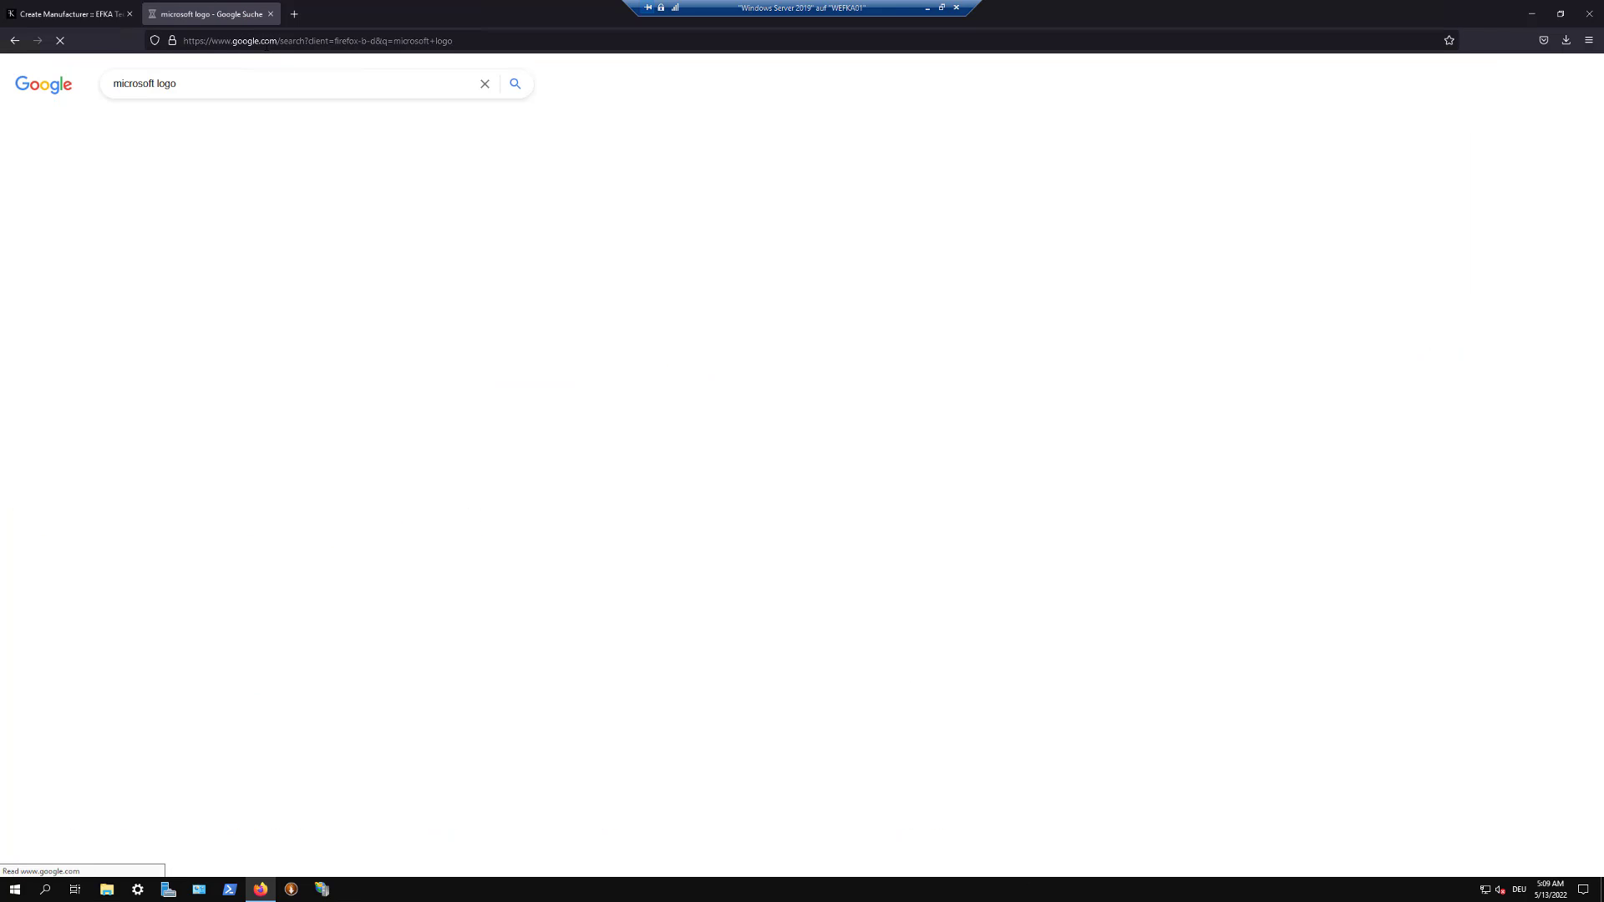
Step: Save the stacked Microsoft logo from the image results to the Desktop as 2560px-Microsoft_logo_(2012)_modified.svg.png
click(191, 251)
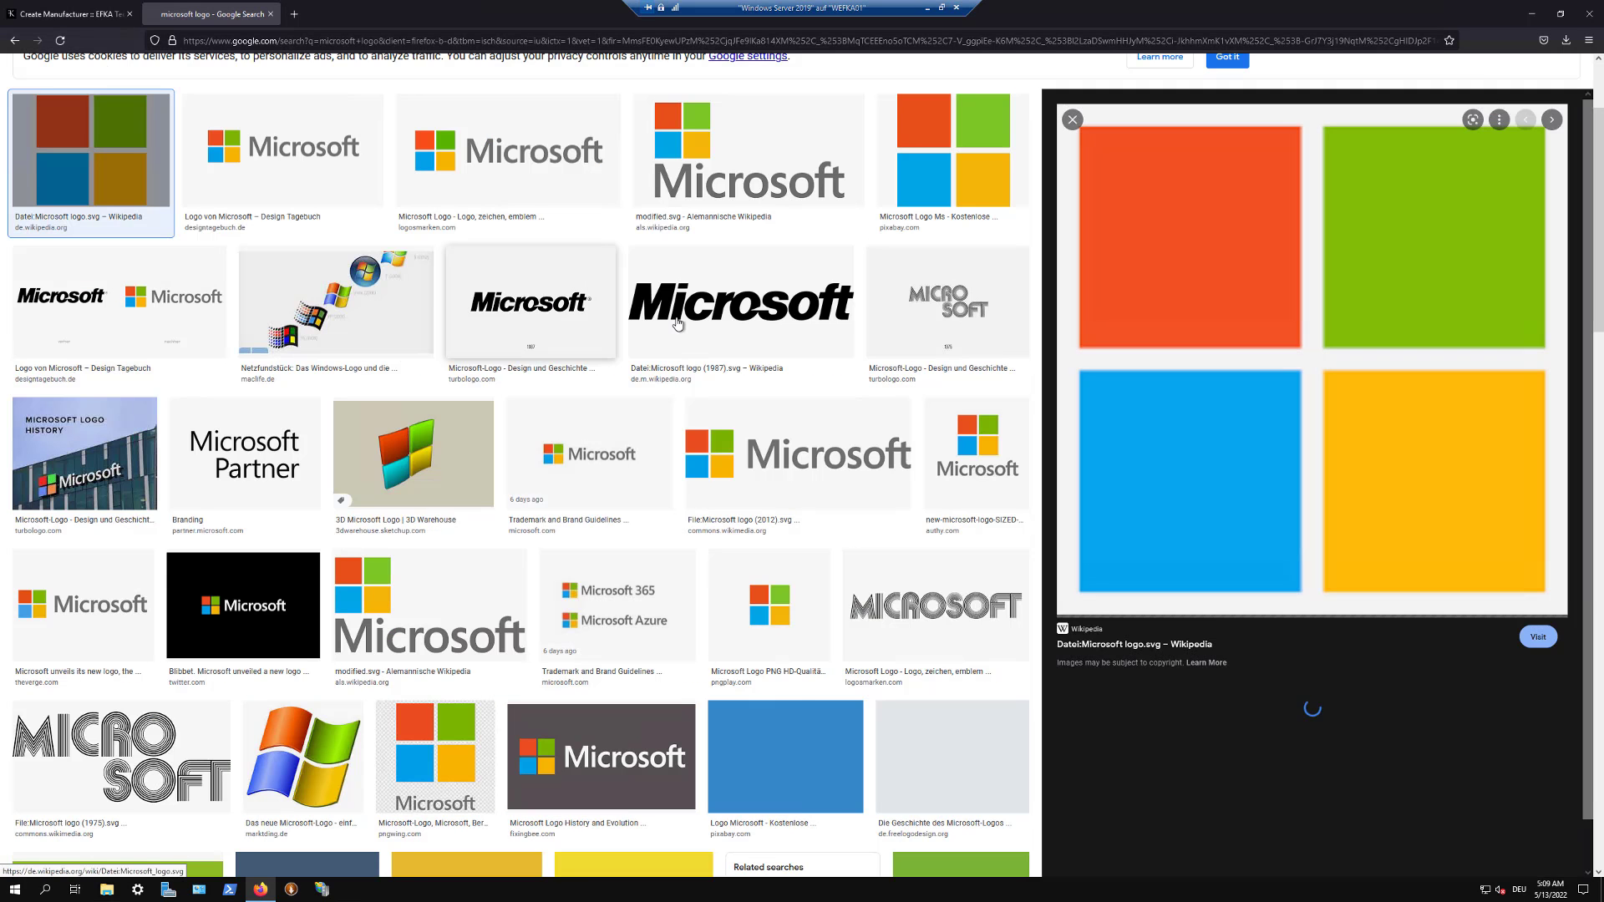
click(756, 174)
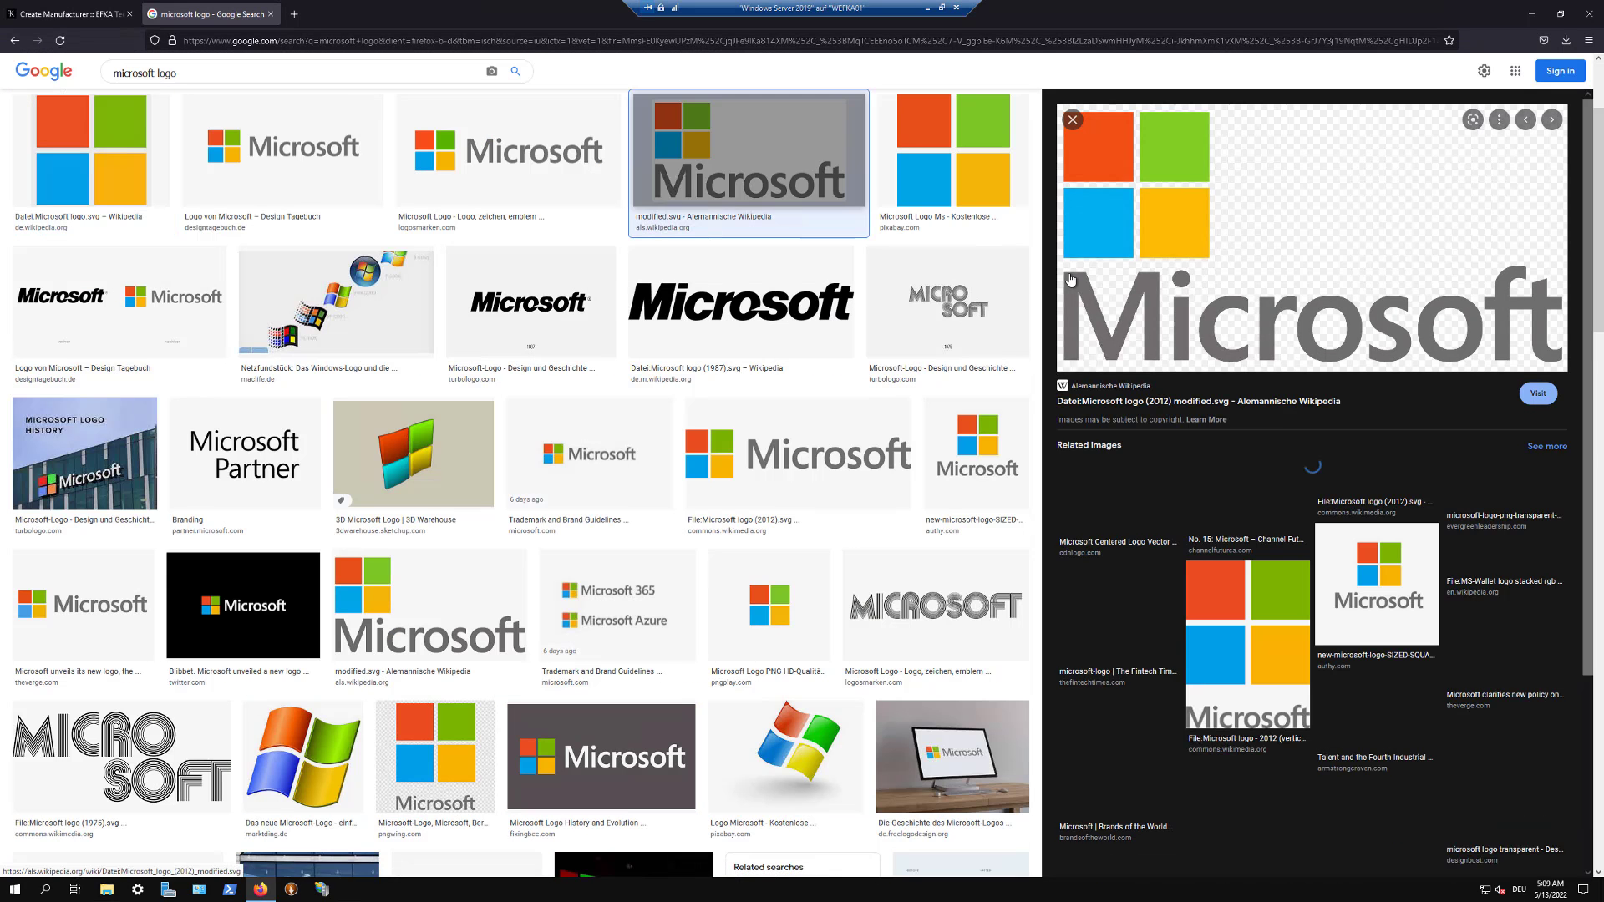
right_click(1215, 200)
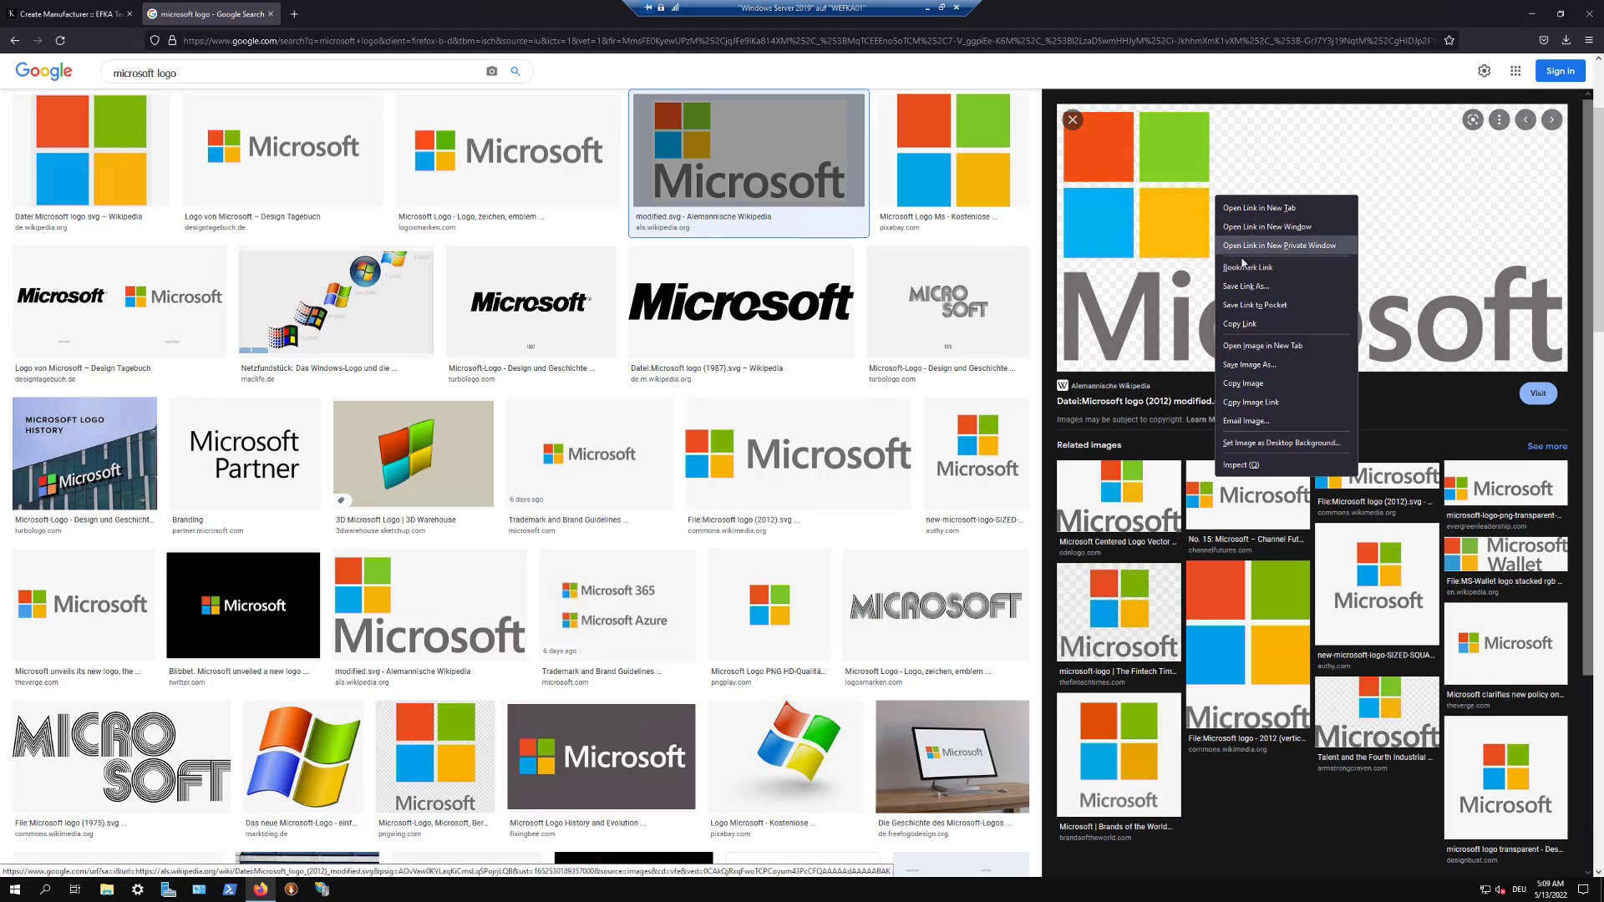
click(1254, 366)
click(643, 431)
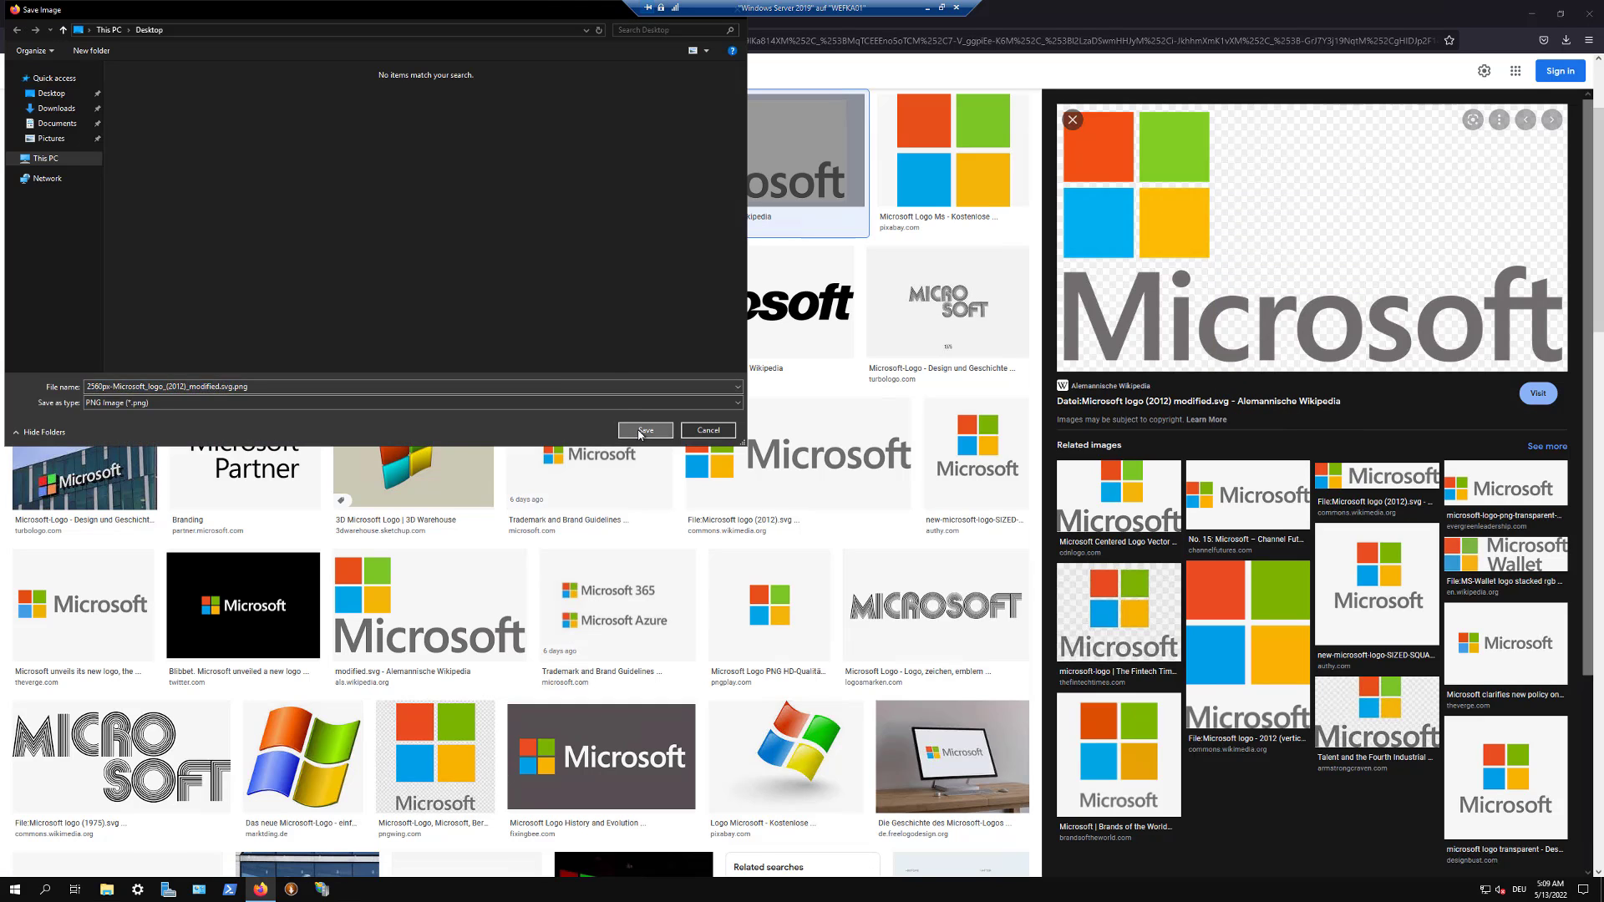
Step: Attach the saved Microsoft logo as the manufacturer's image and try to save the manufacturer
key(ctrl+shift+Tab)
click(685, 356)
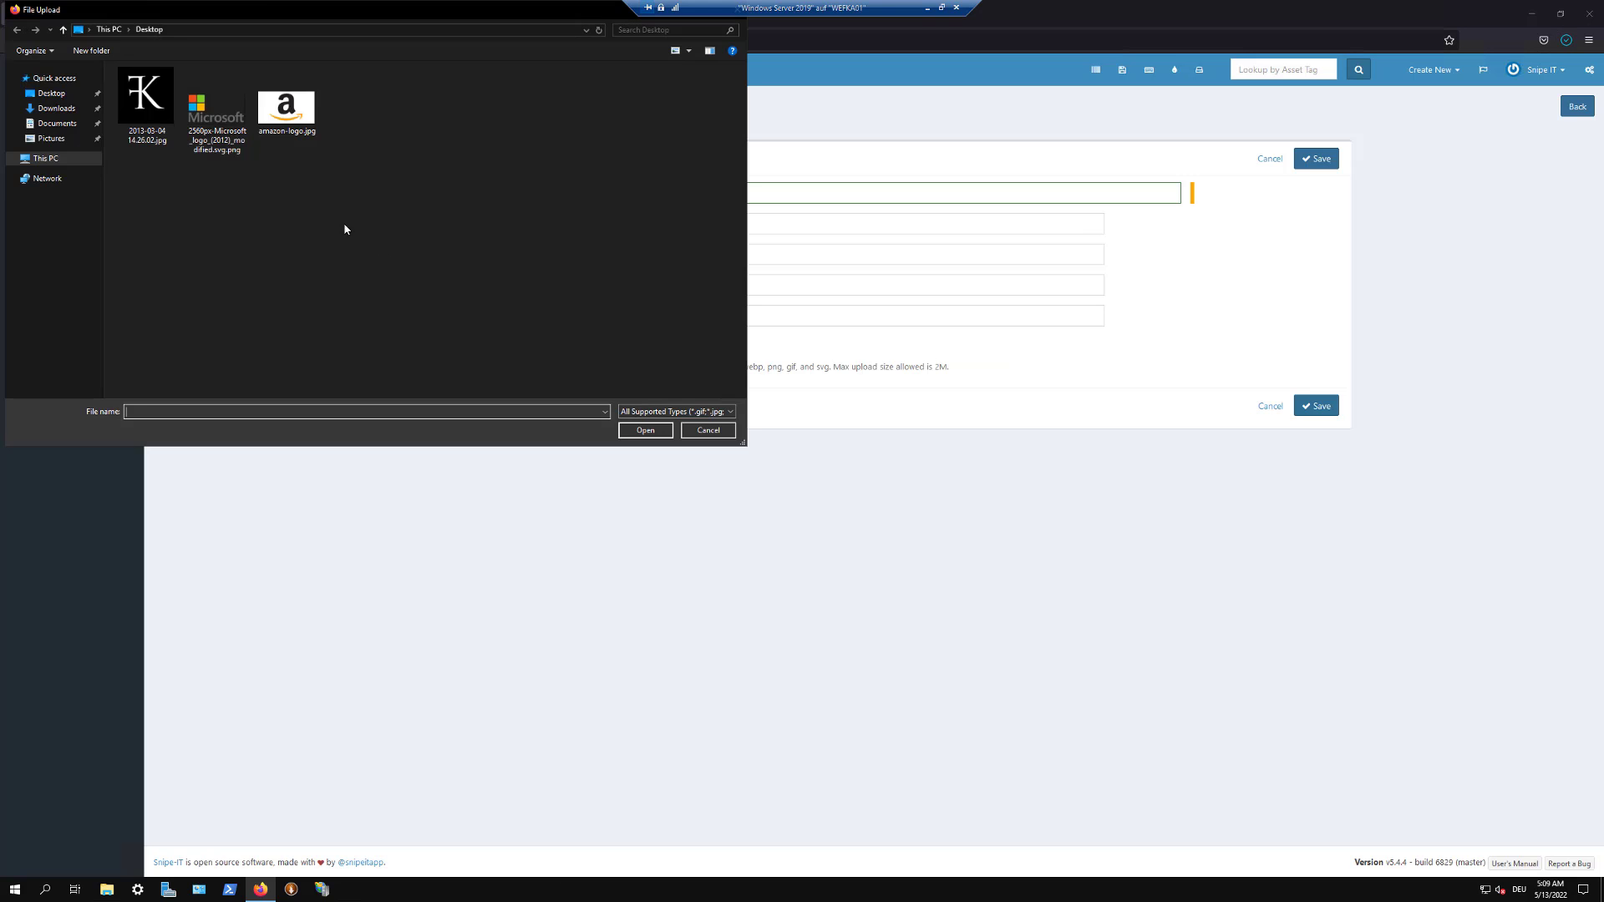
click(217, 107)
click(646, 430)
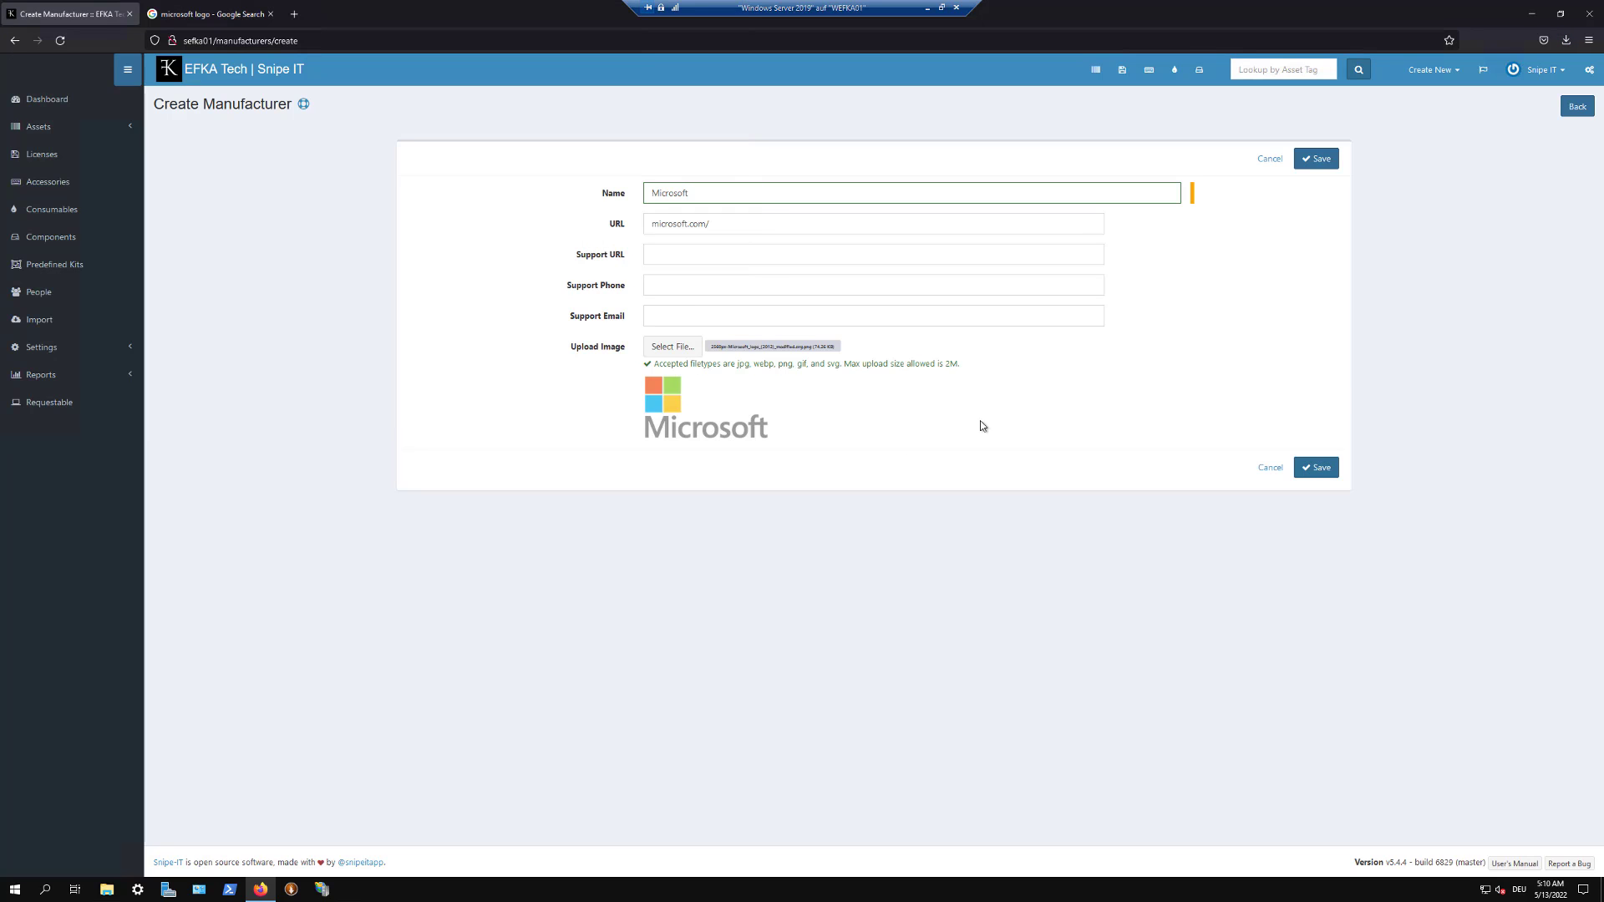
click(1317, 470)
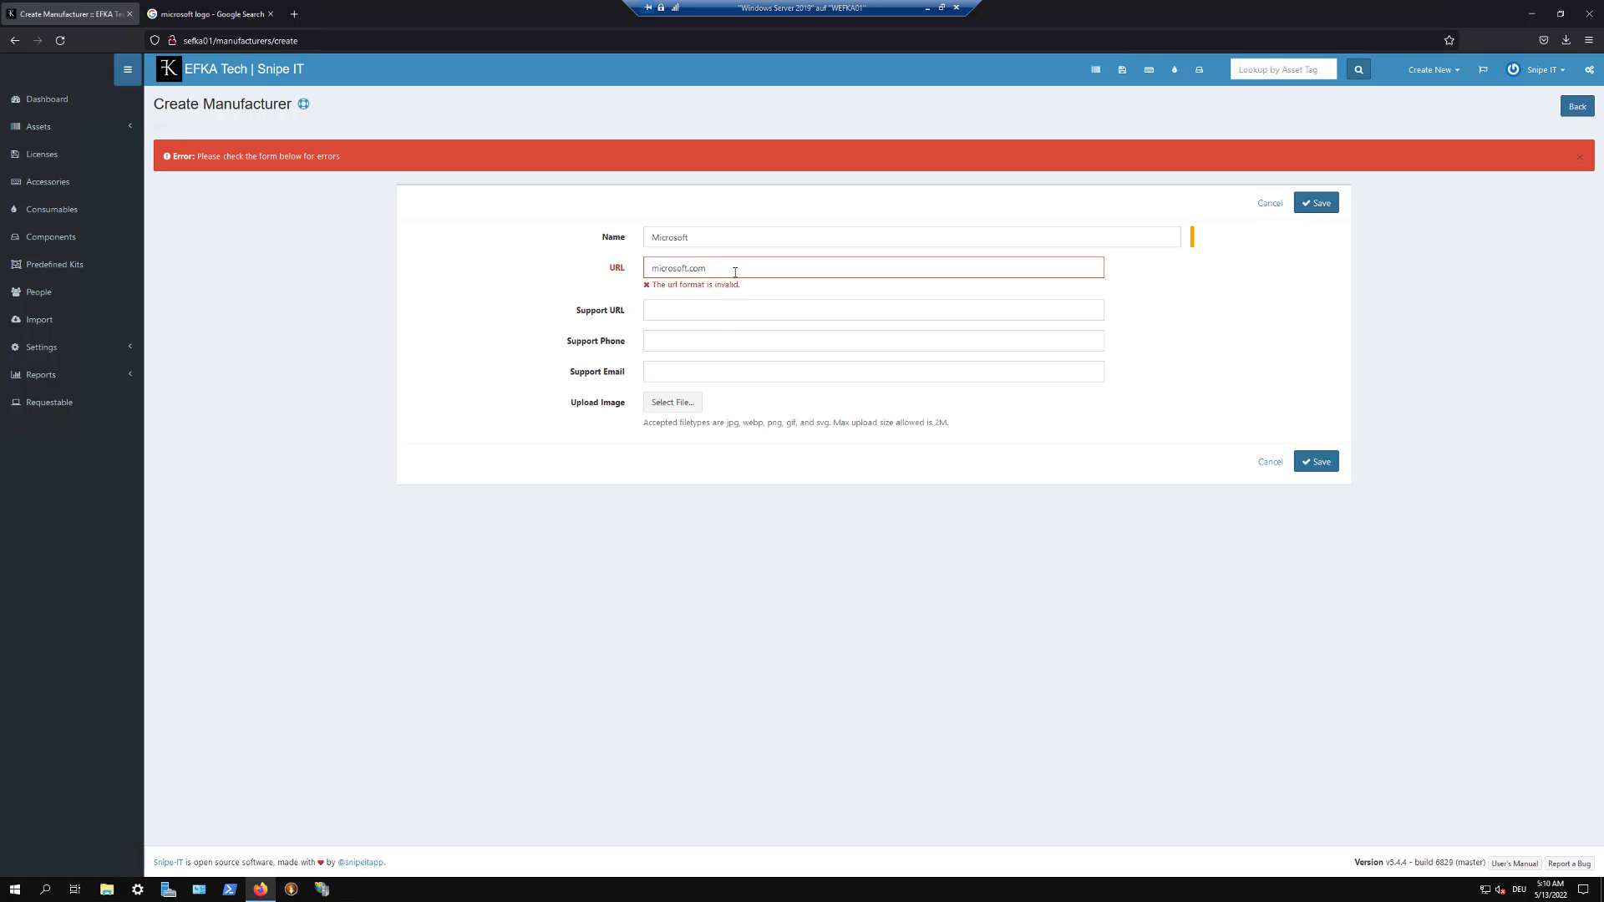
key(Home)
text(www.)
click(686, 401)
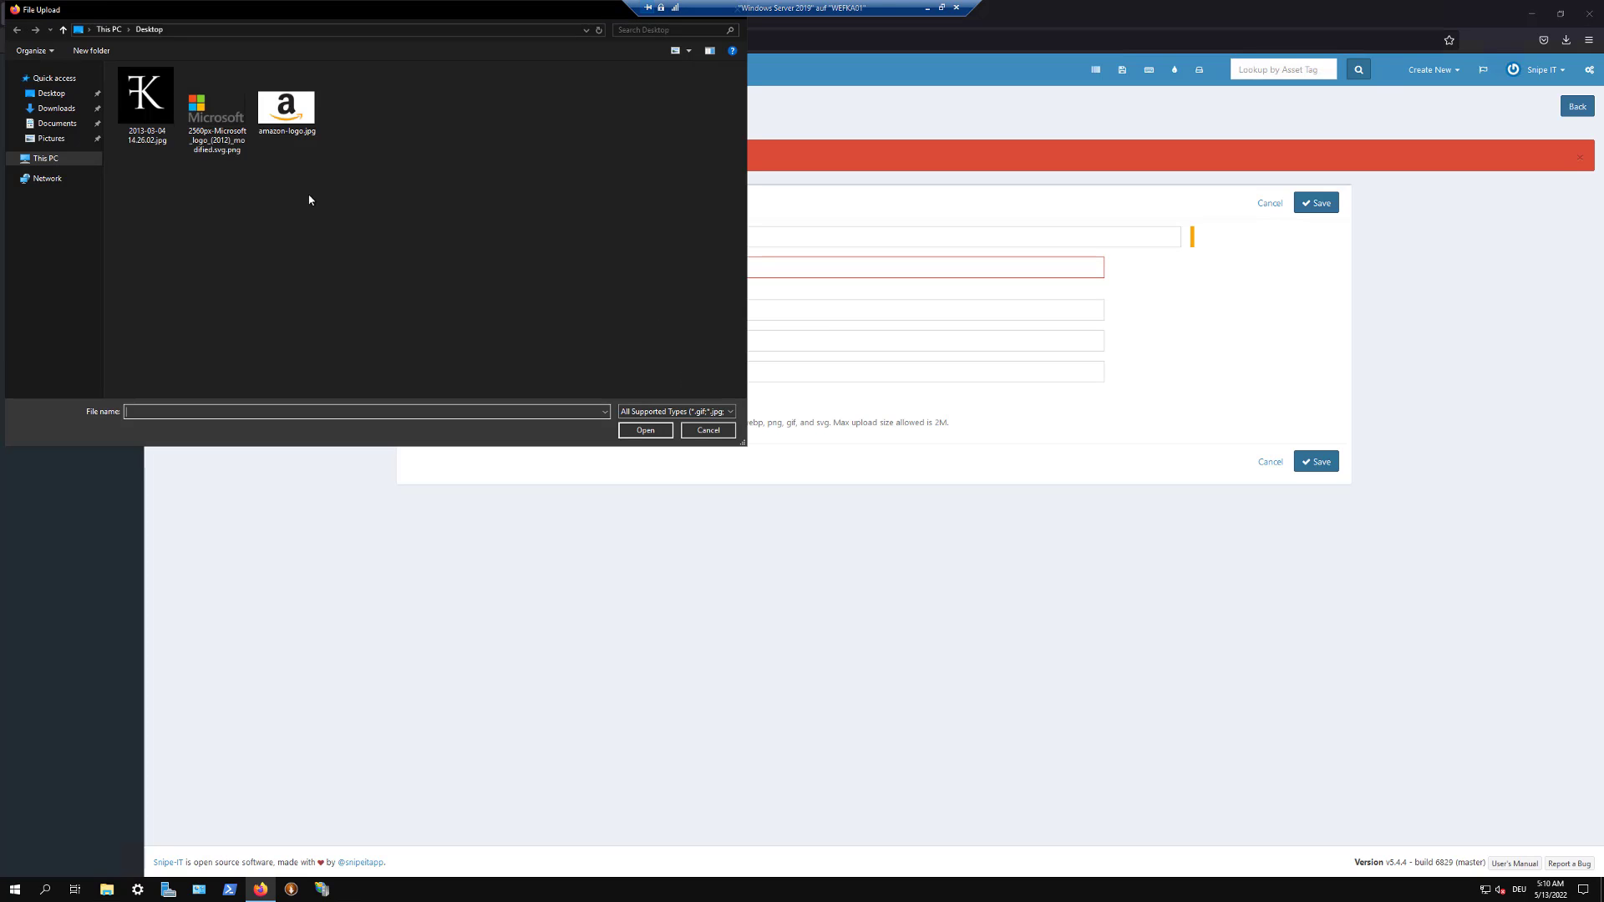
click(217, 105)
click(645, 429)
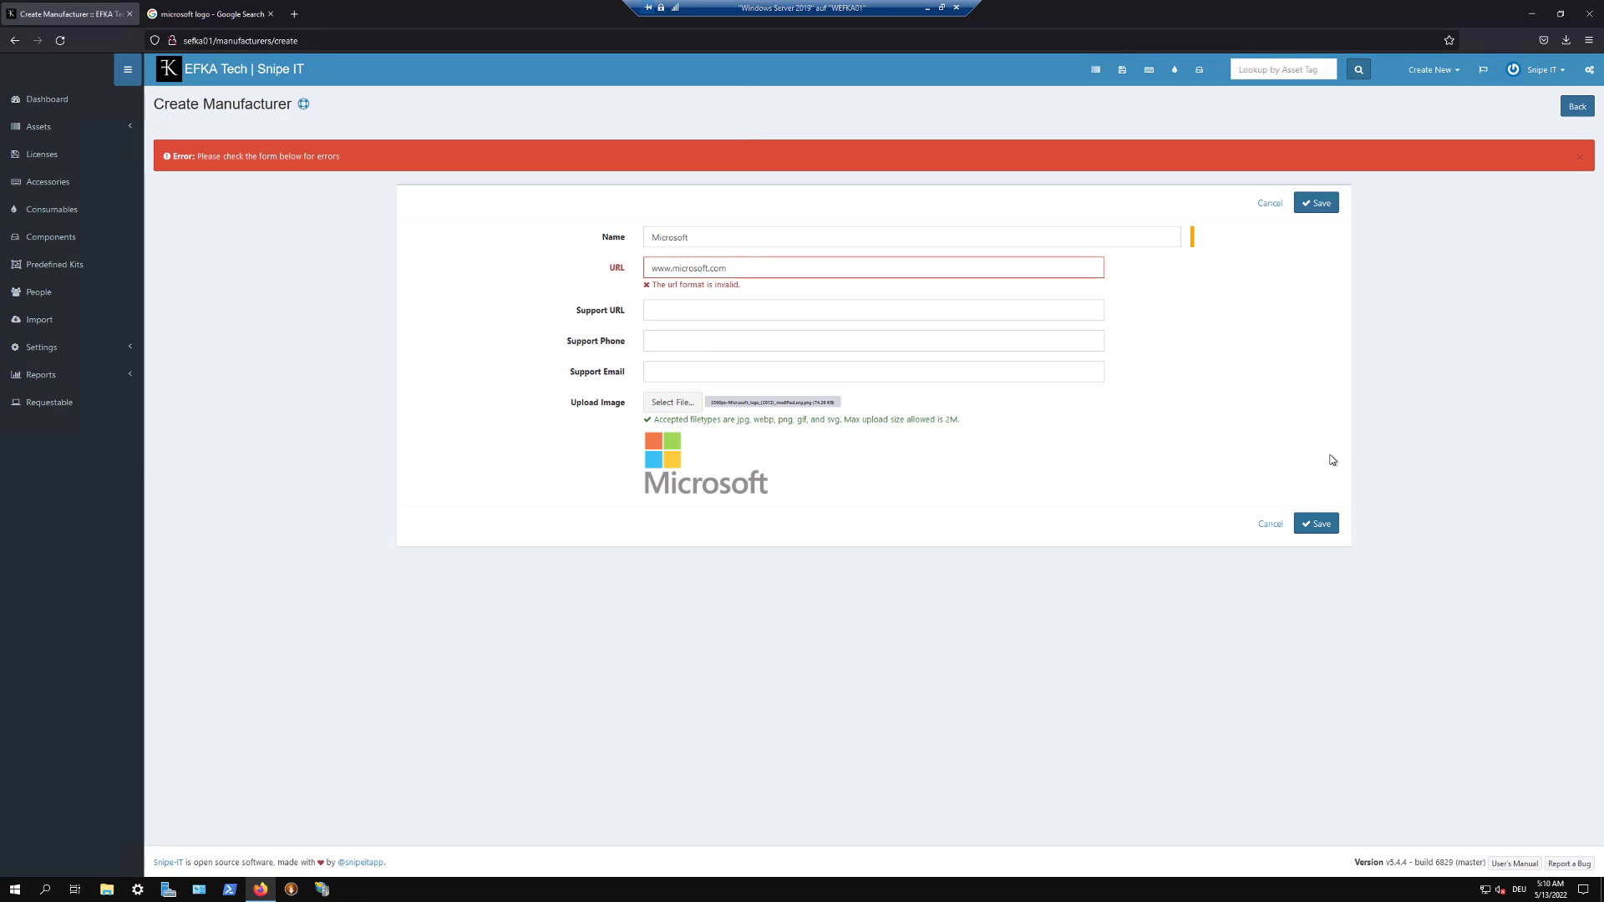
click(1328, 525)
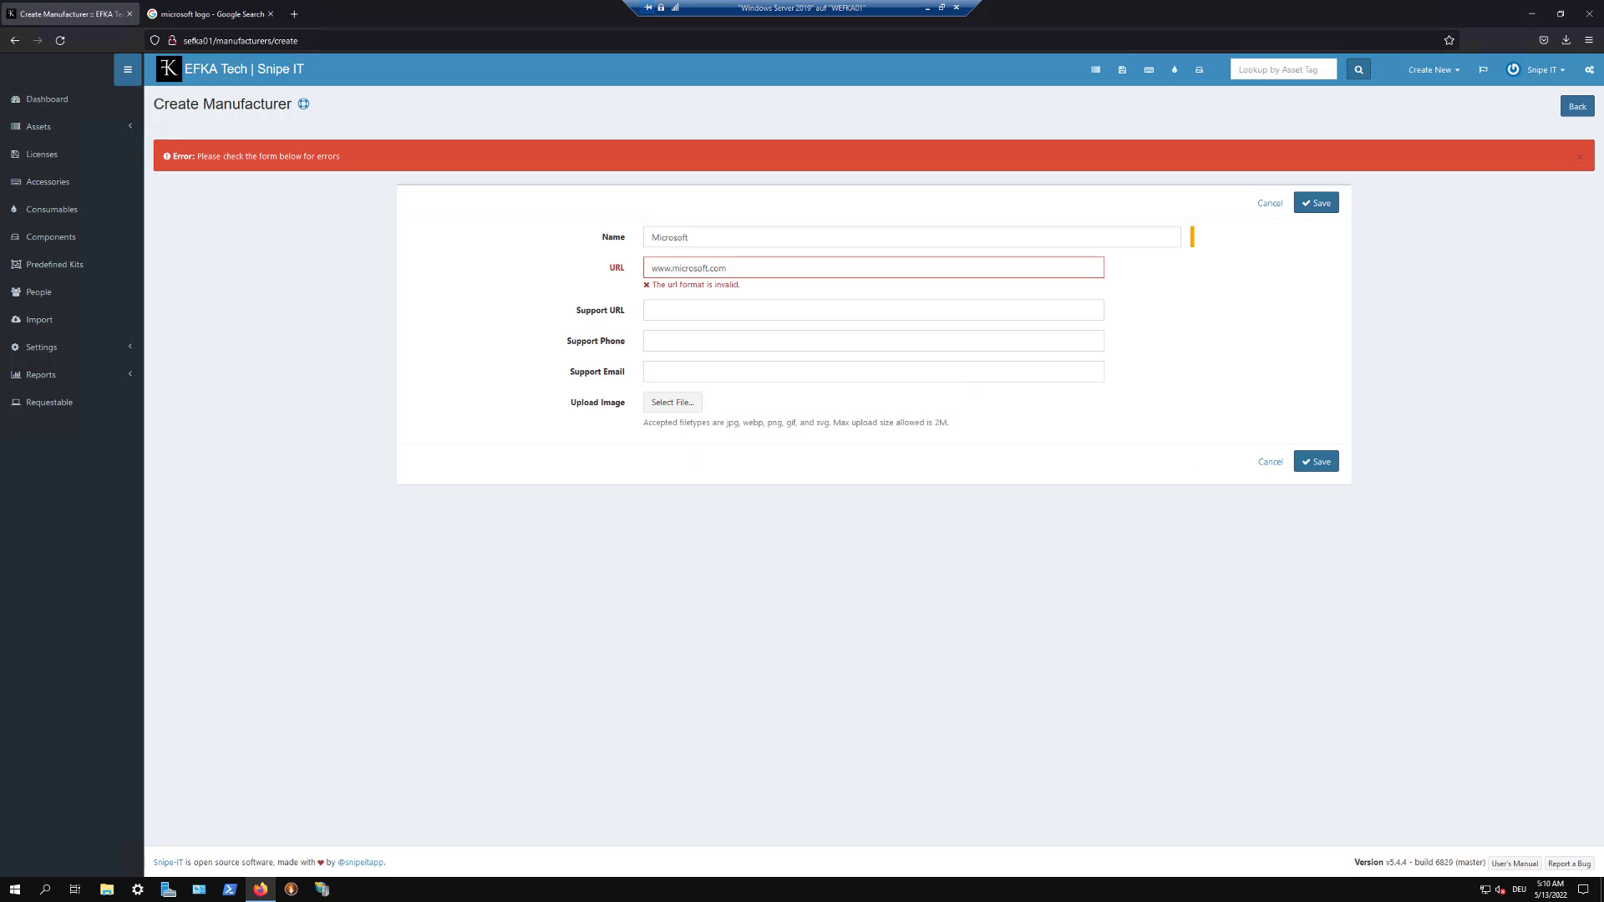
click(296, 13)
click(209, 13)
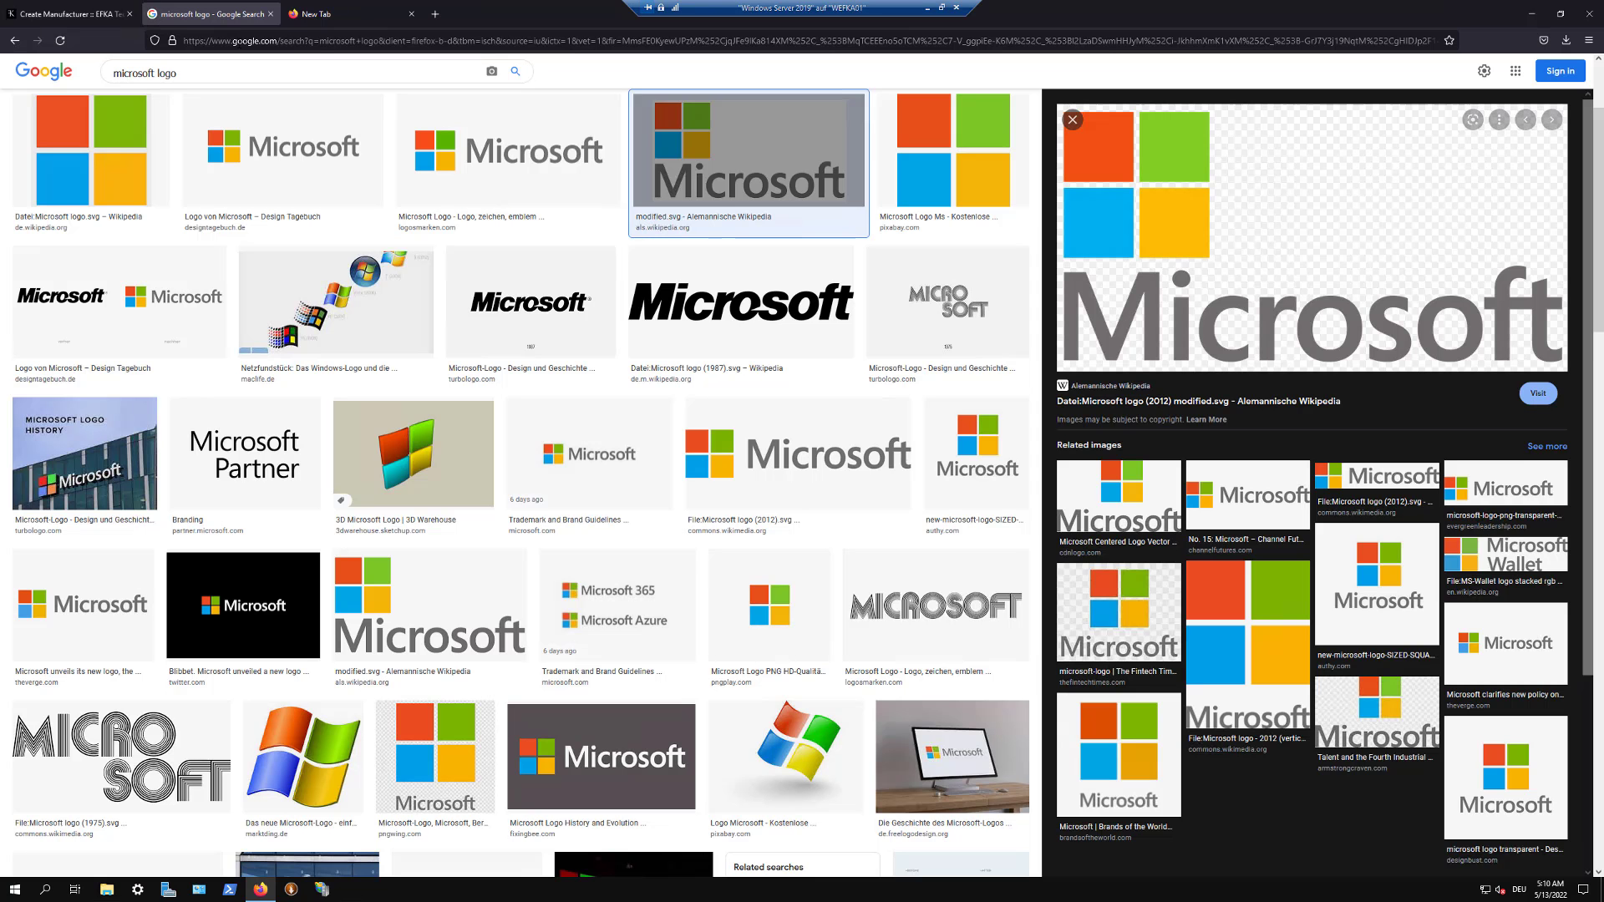
click(238, 40)
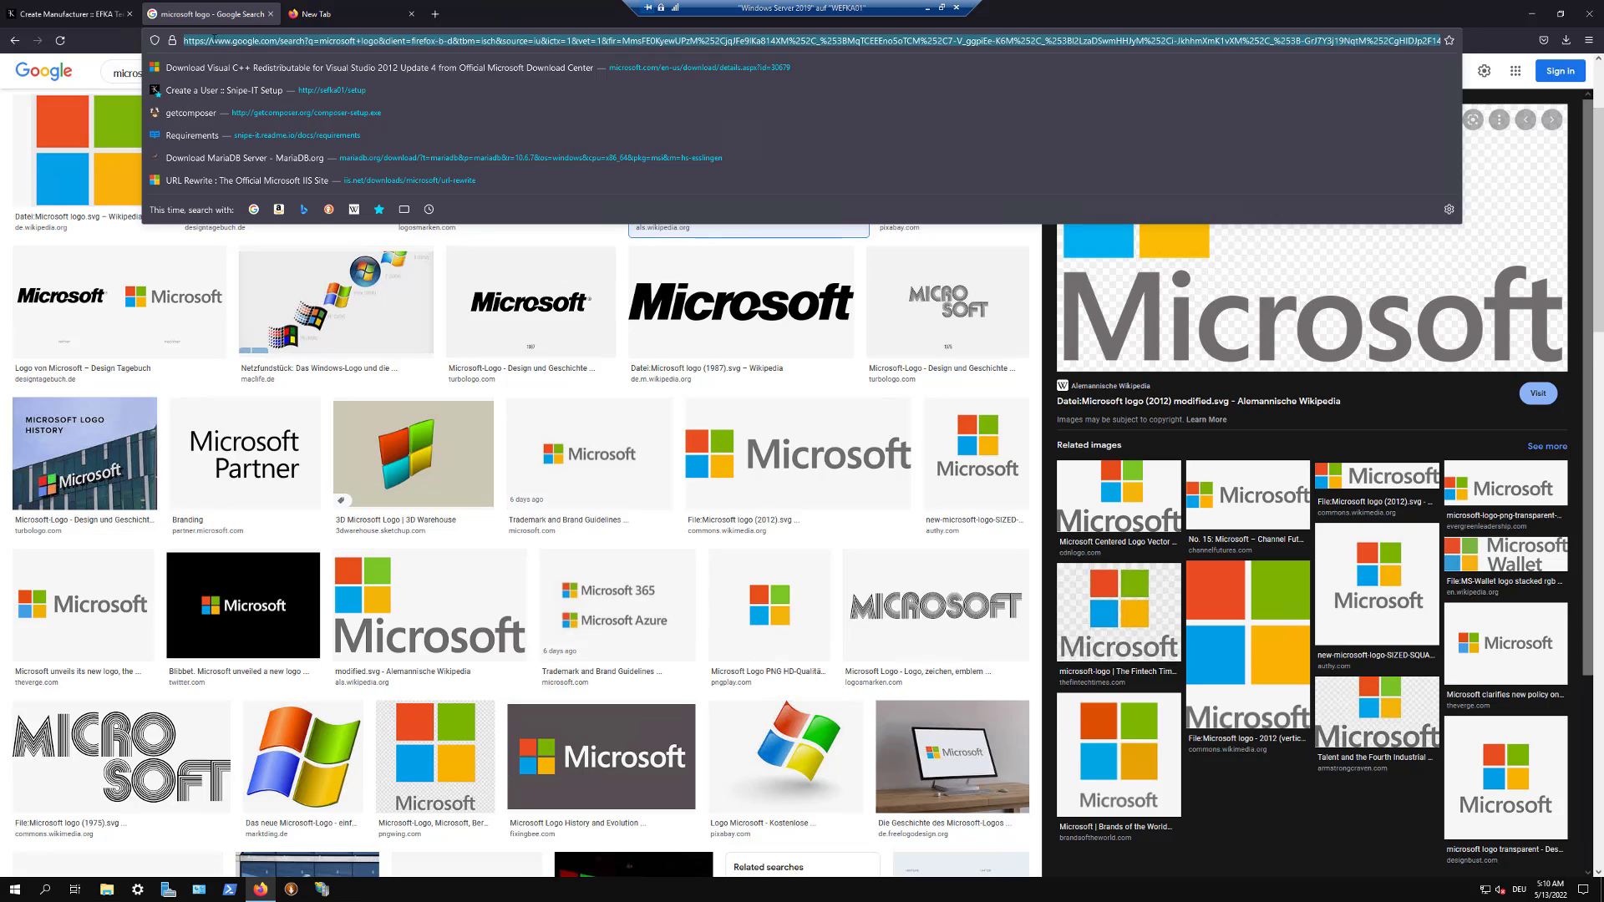
key(ctrl+shift+Tab)
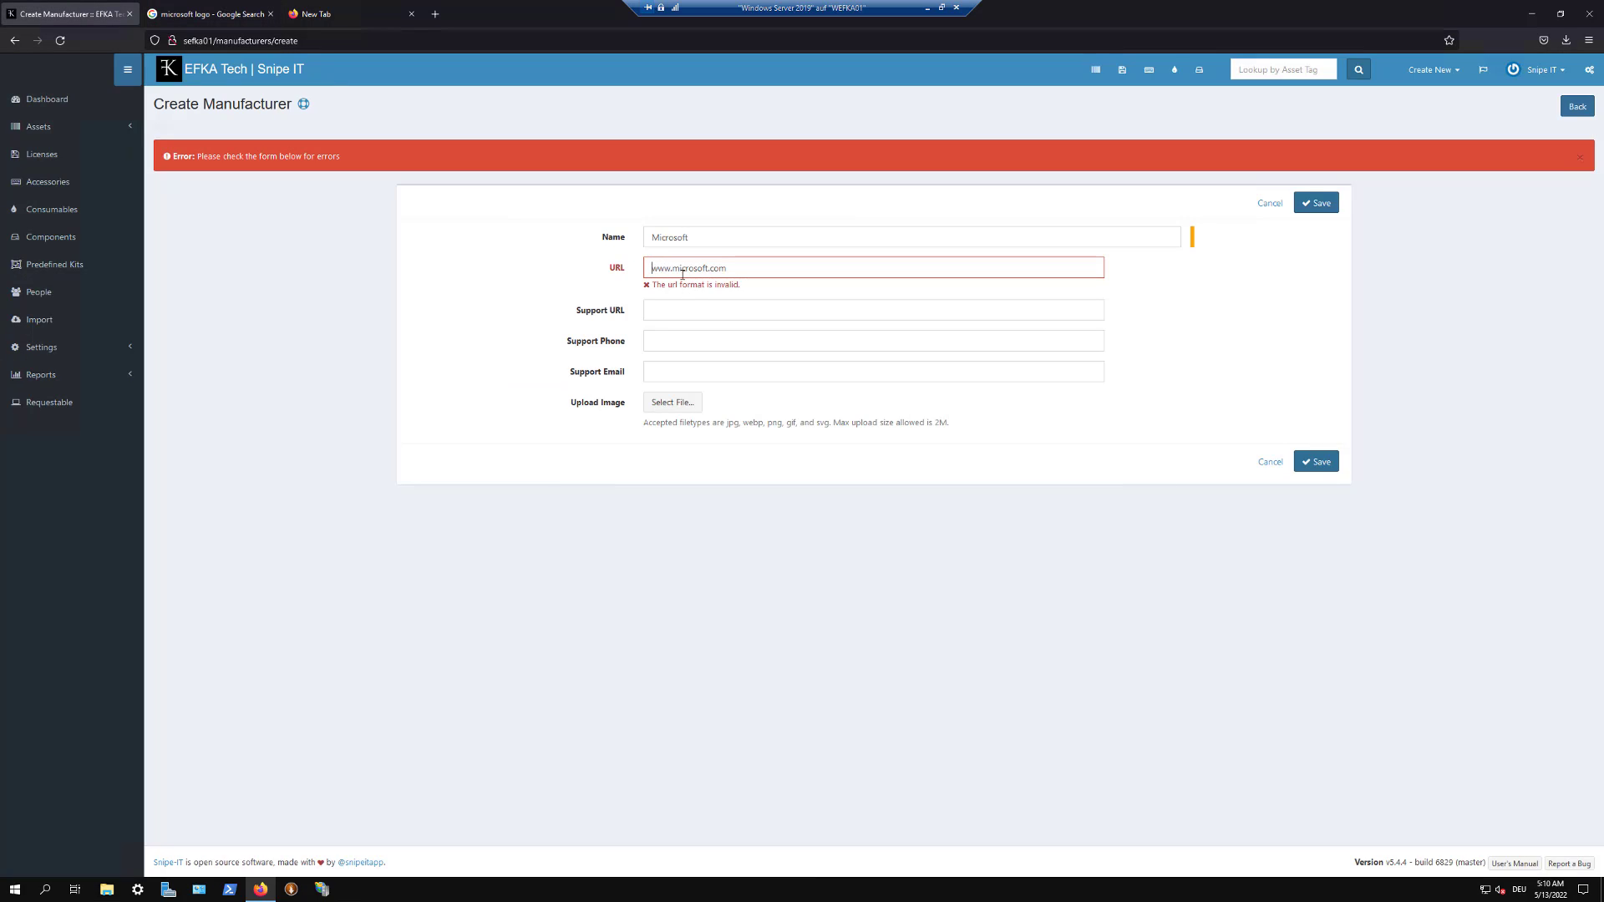
text(https://)
click(670, 402)
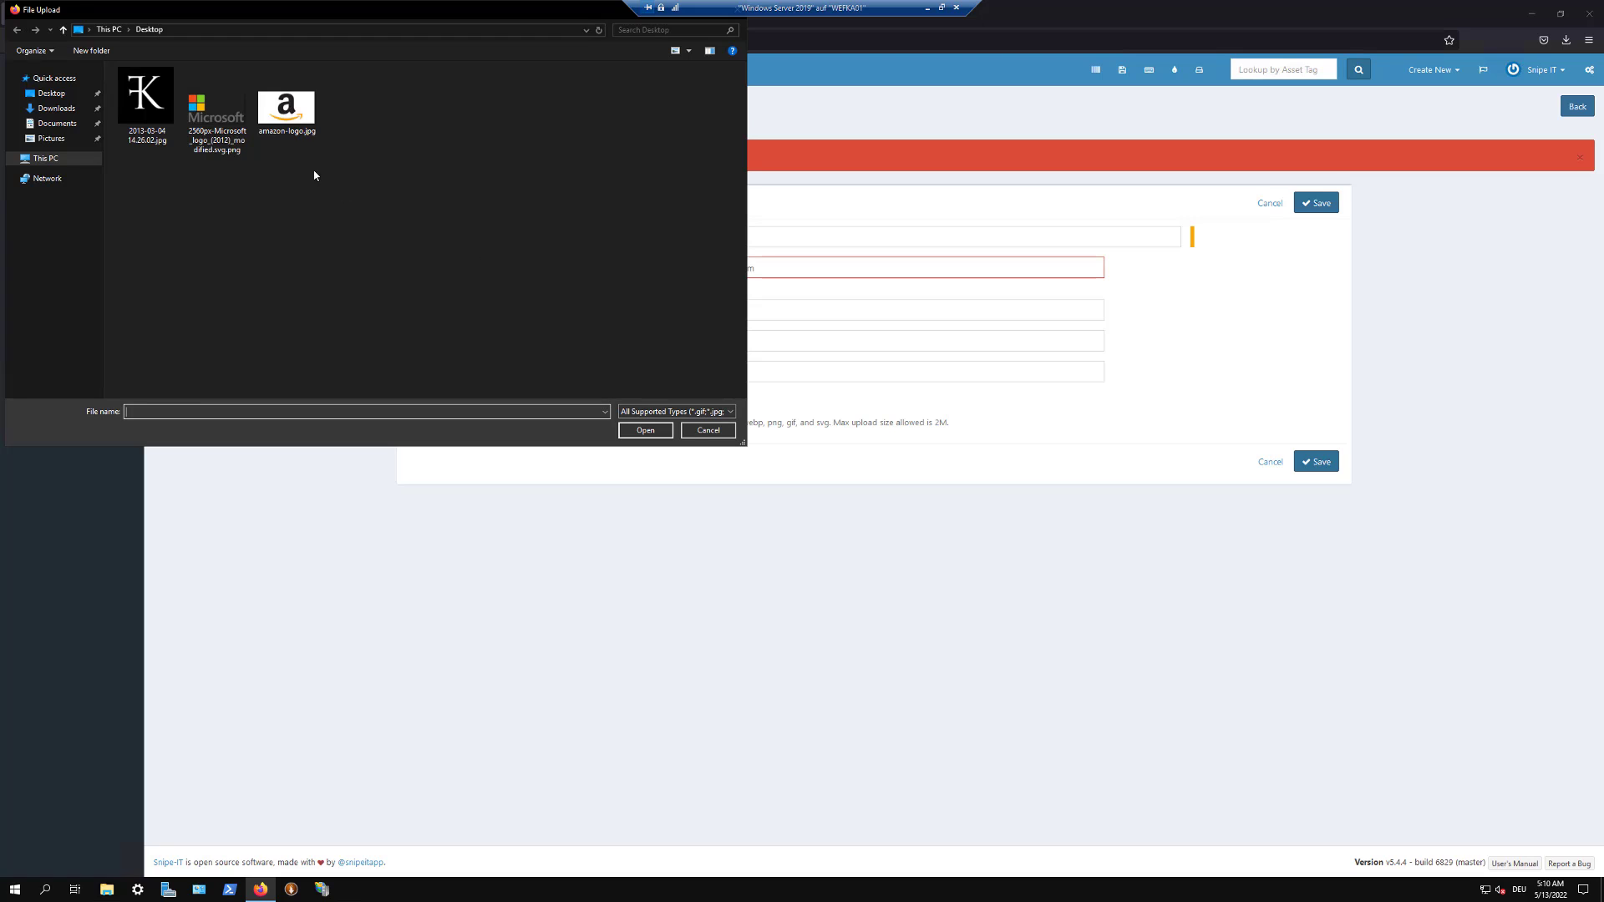
click(216, 109)
click(661, 436)
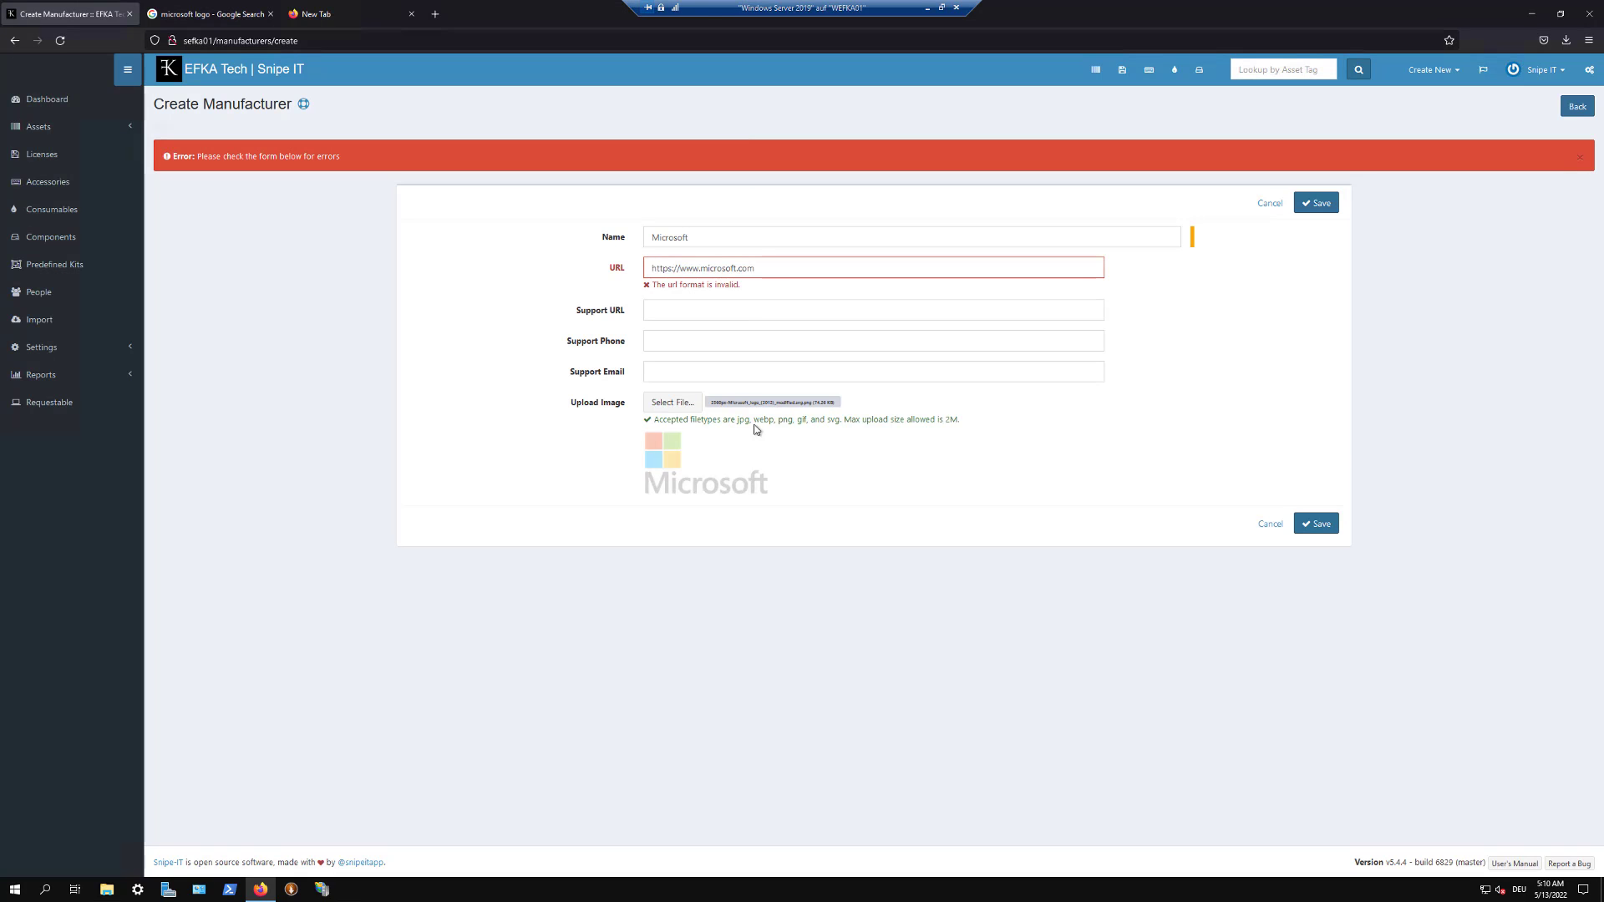
click(1310, 531)
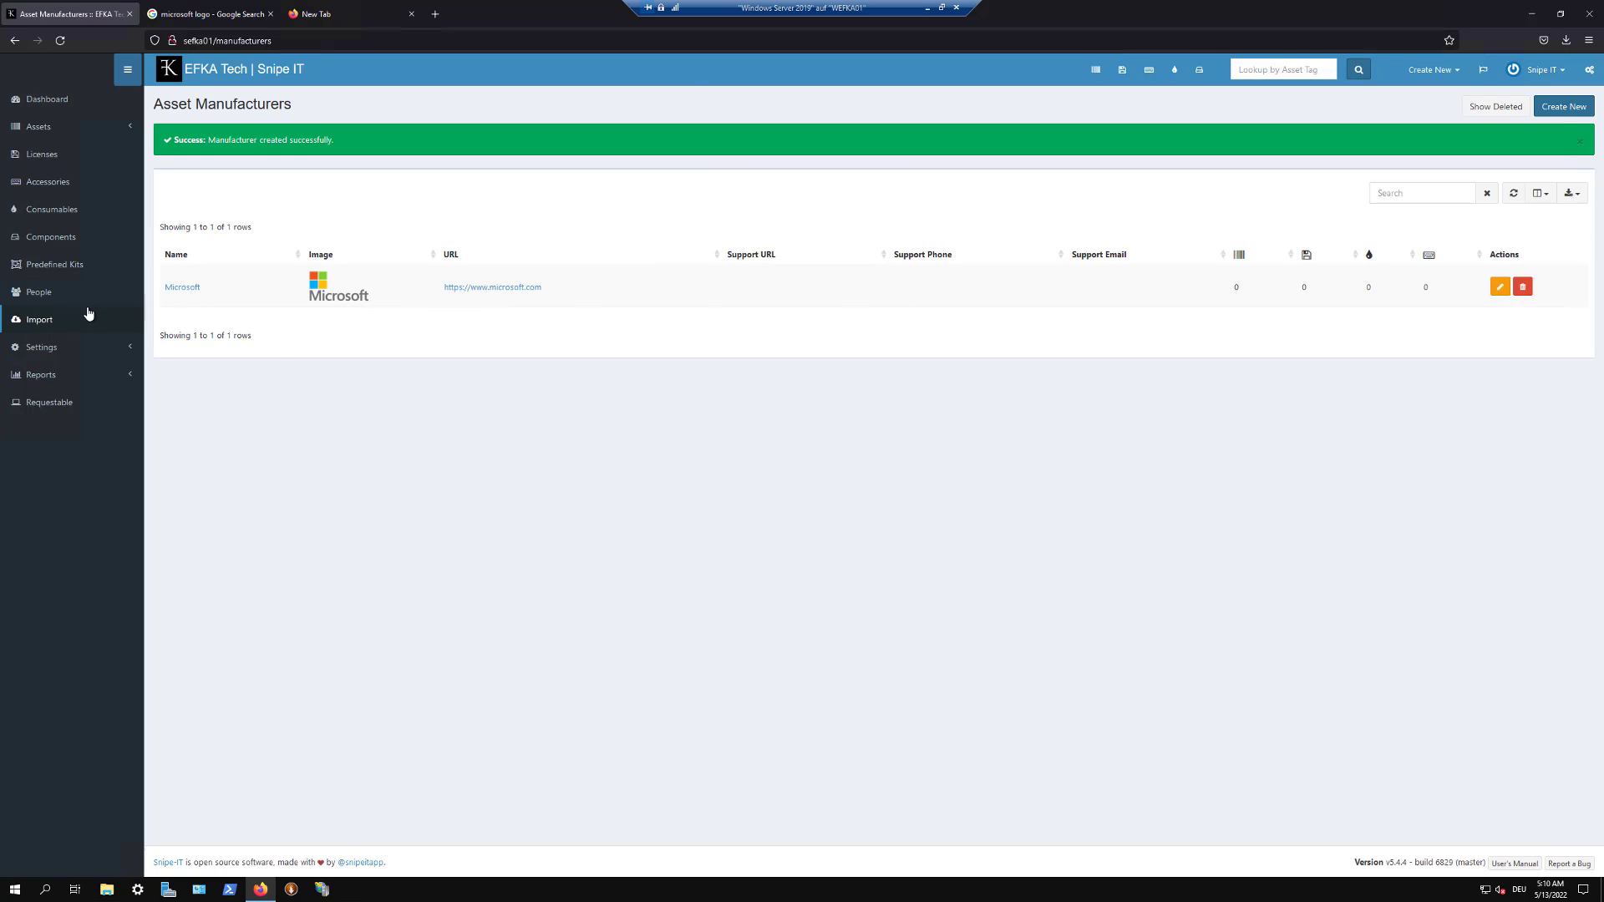
Step: Delete the Microsoft license category from the categories list
click(123, 350)
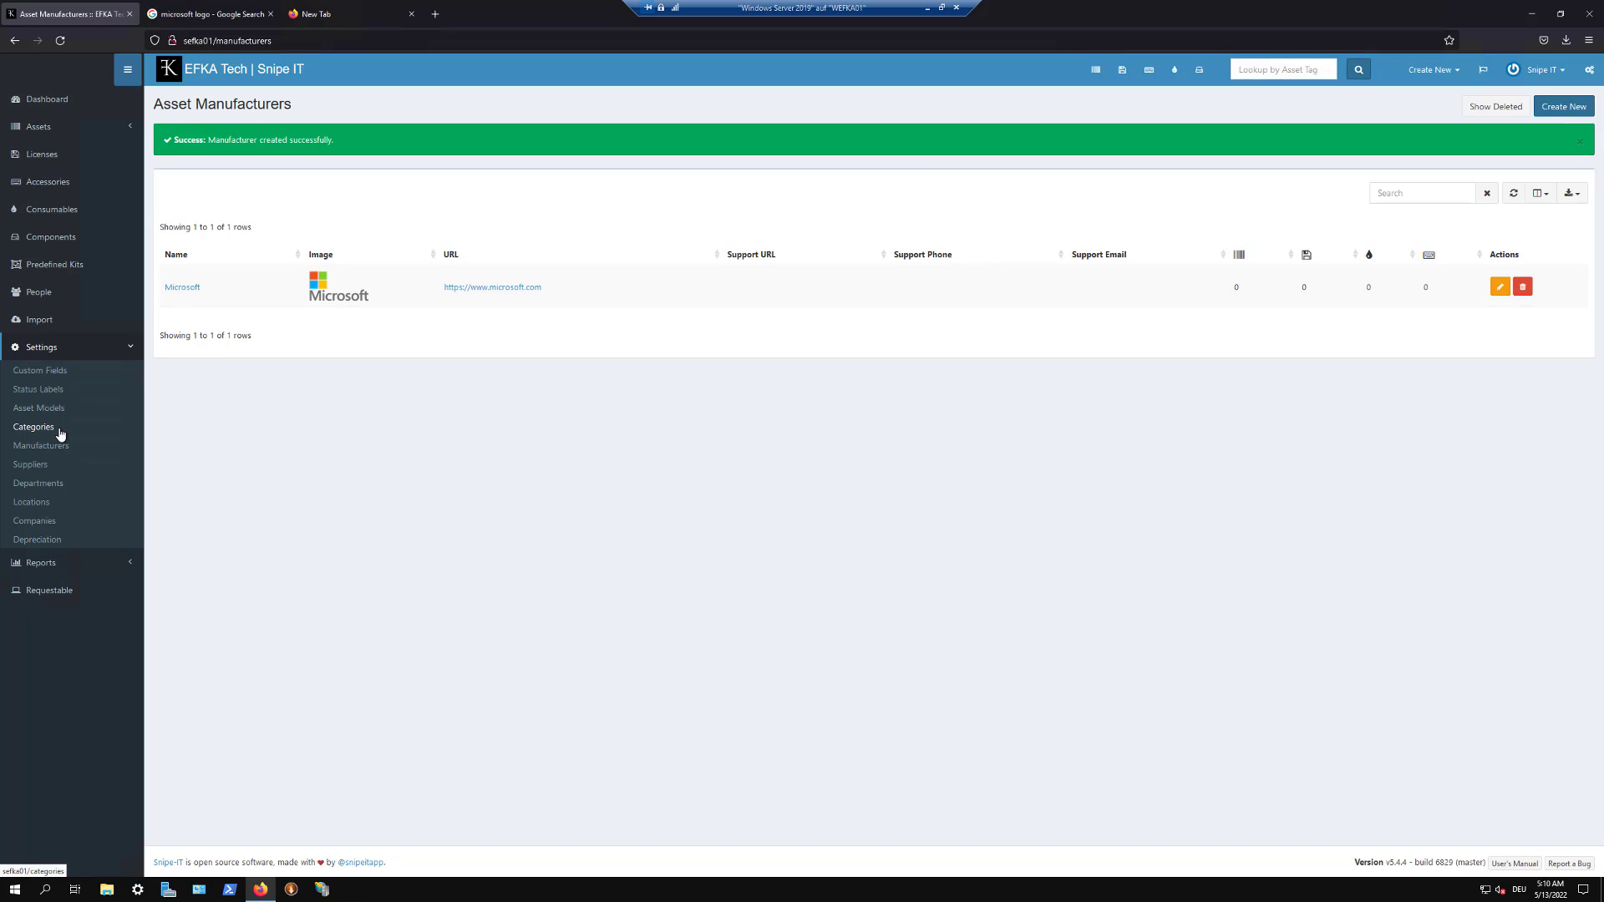
click(60, 432)
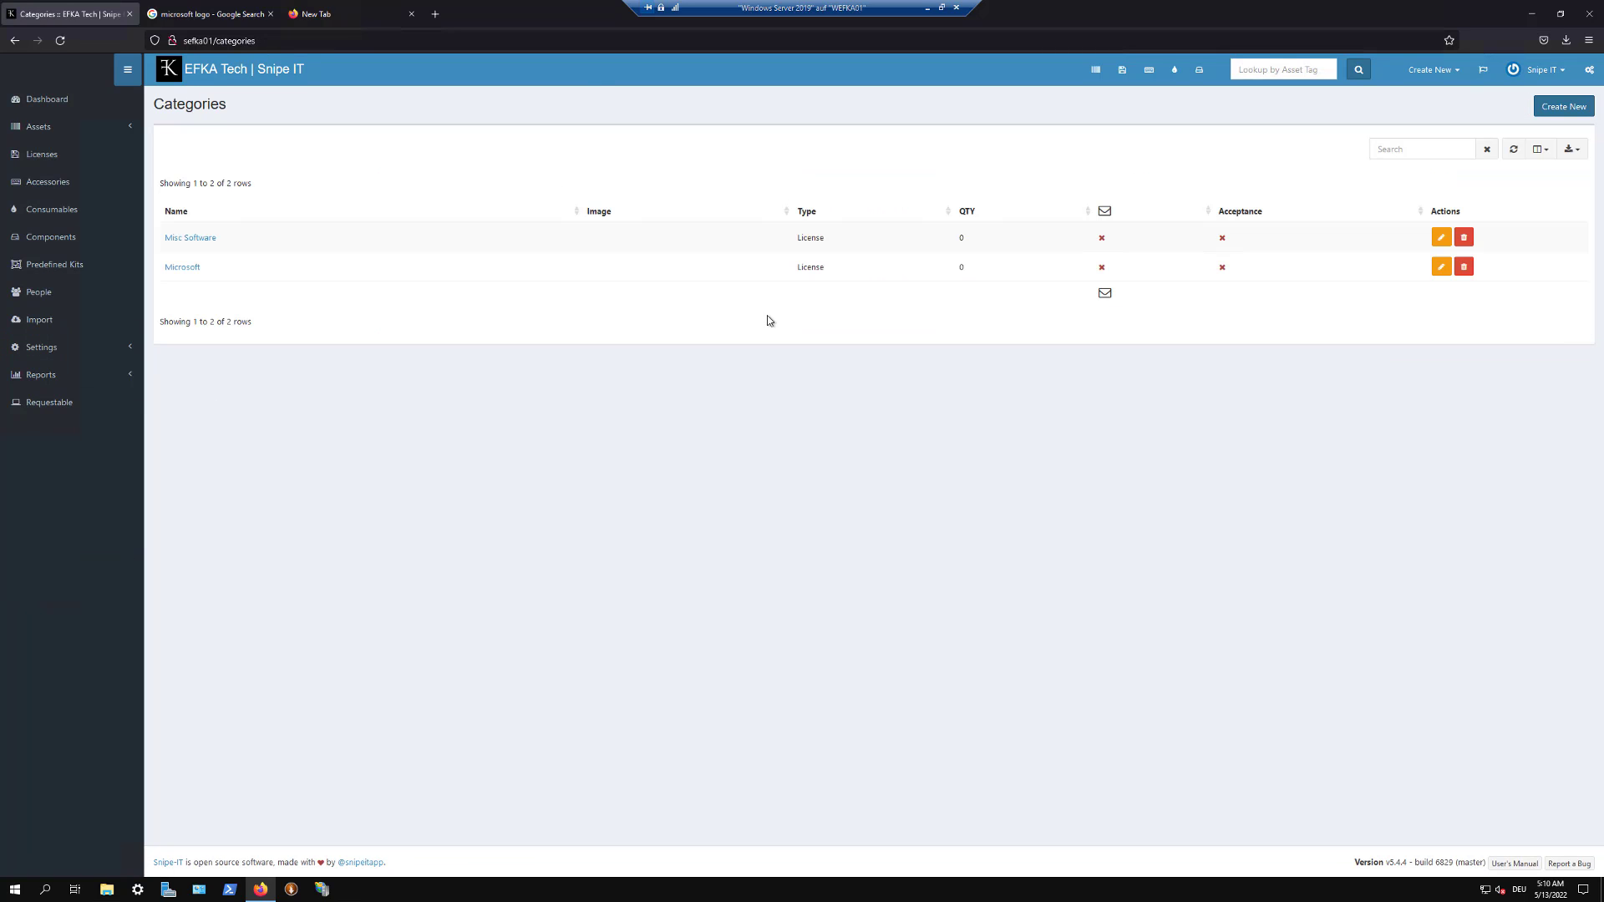
click(1470, 272)
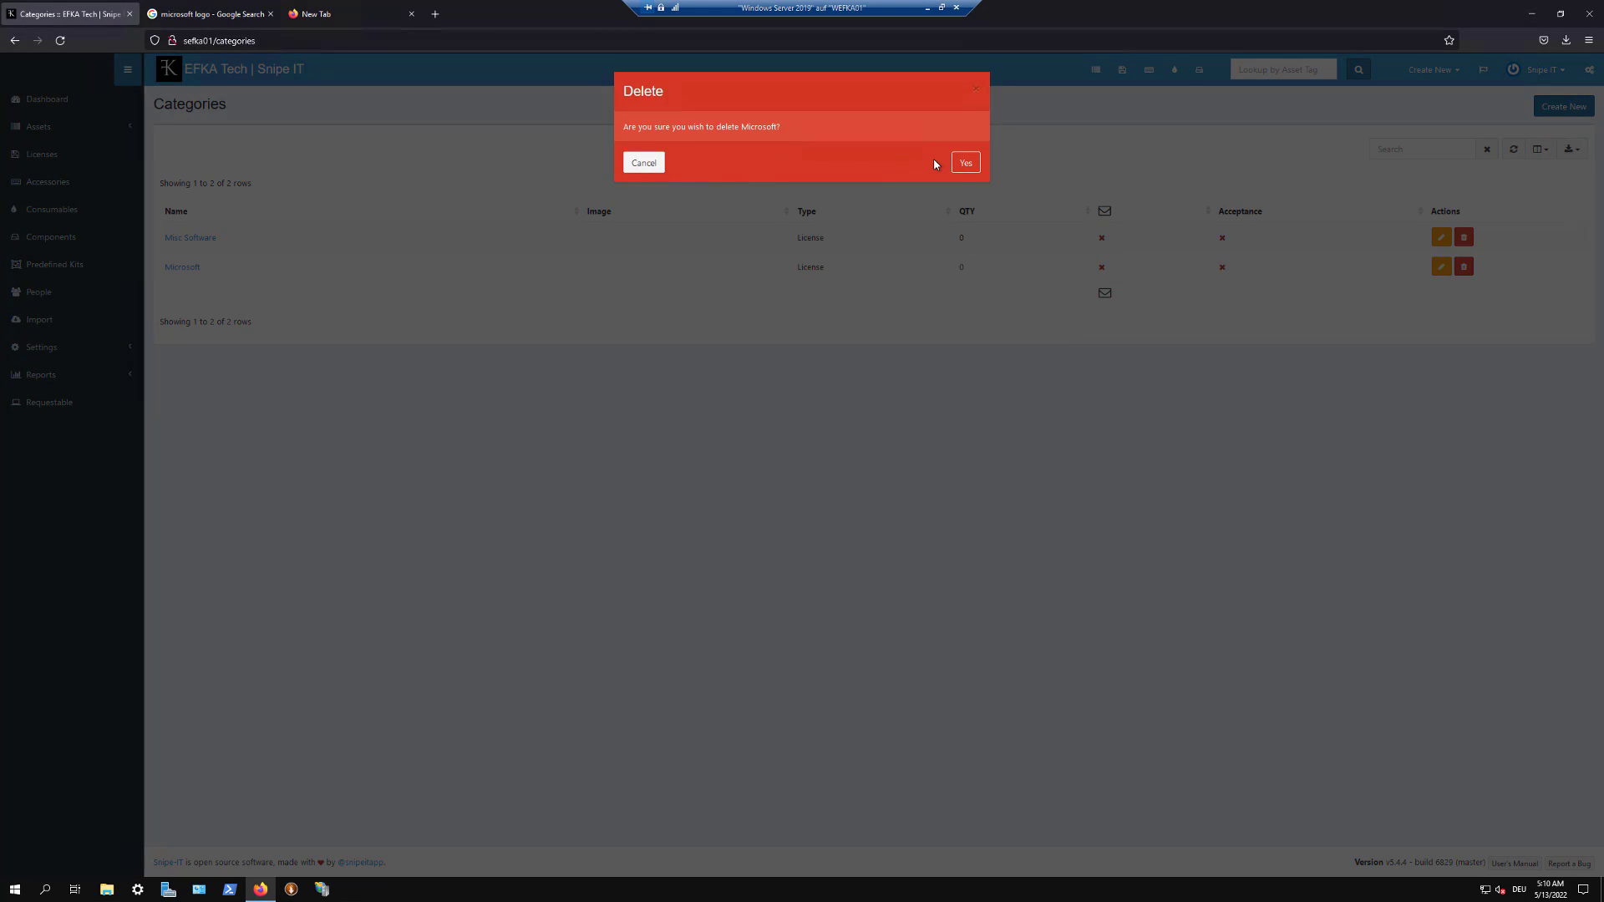
click(962, 164)
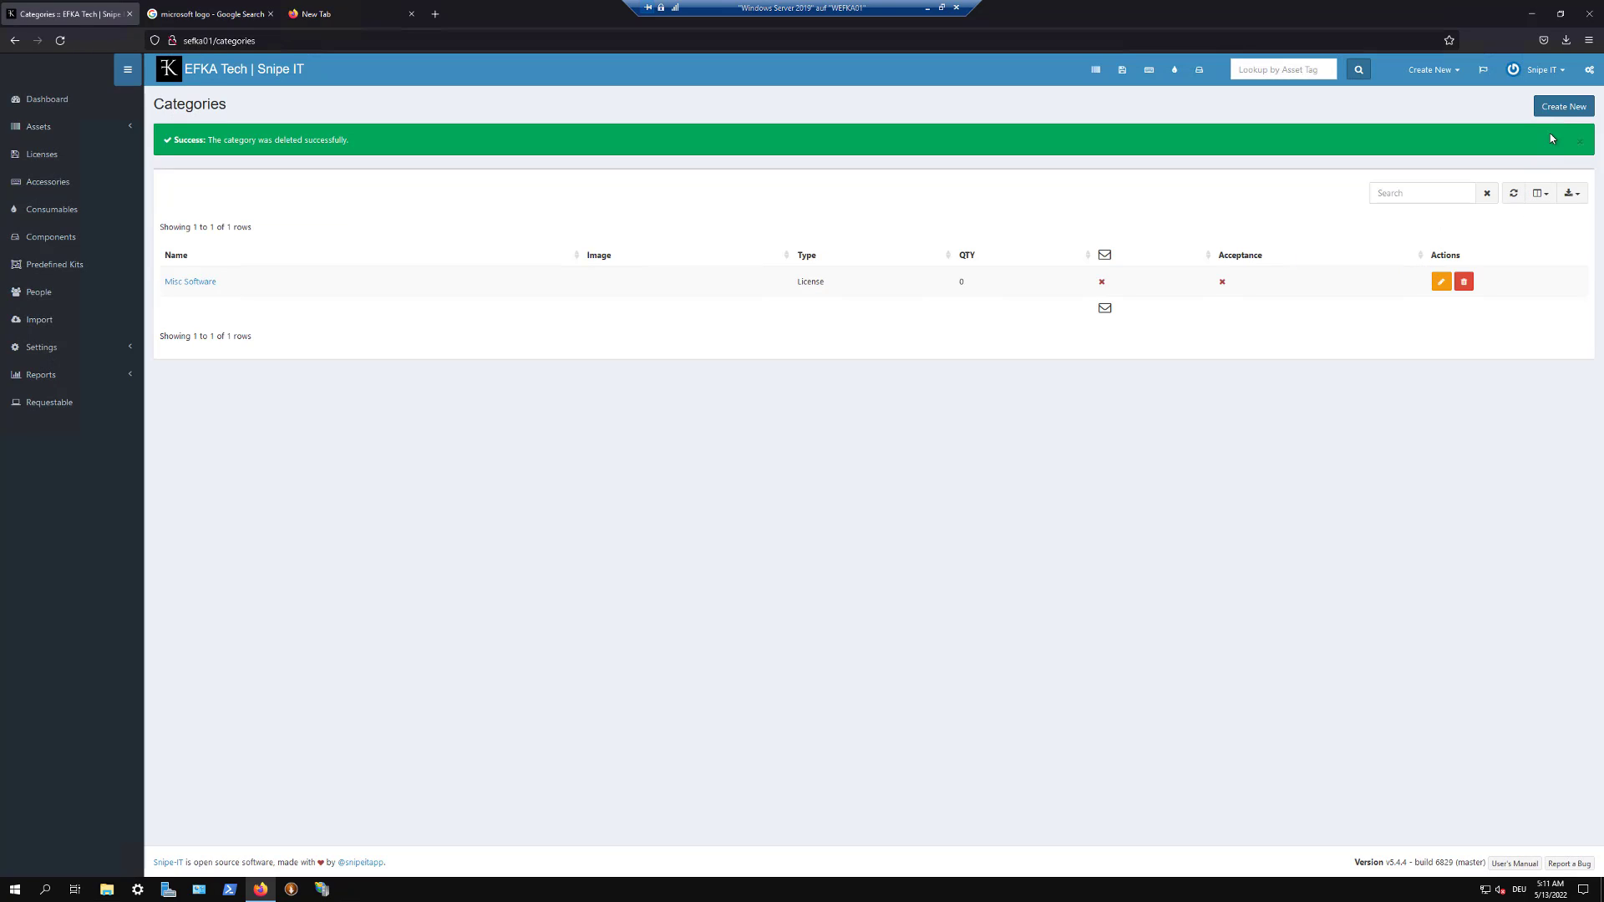
Step: Start a new category named Laptops with the type Asset
click(1564, 106)
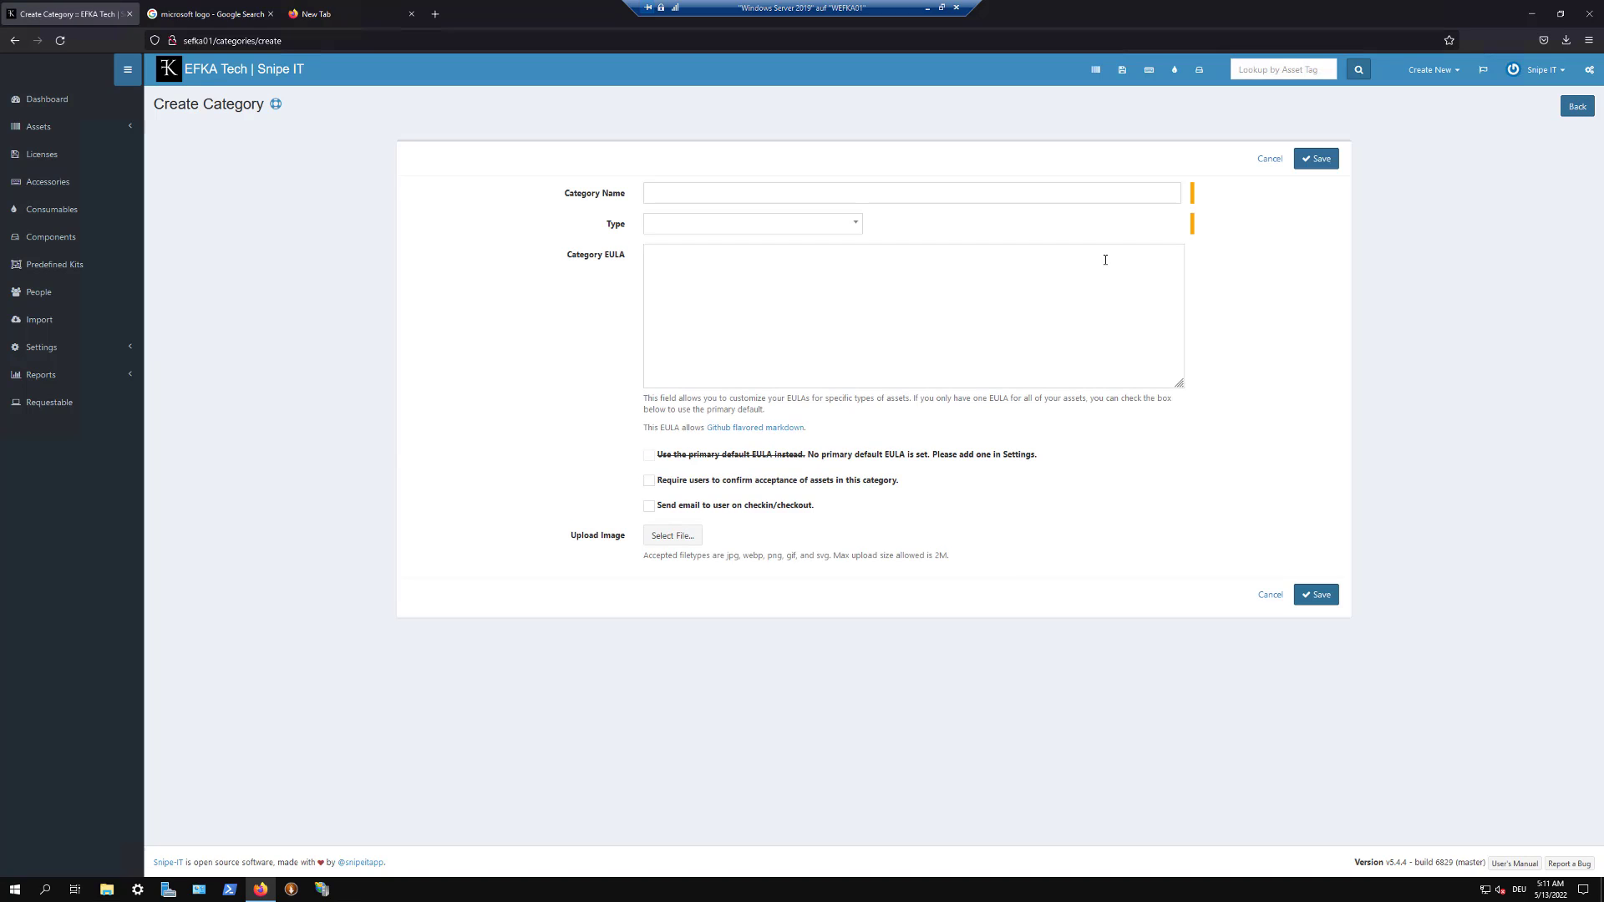
click(745, 196)
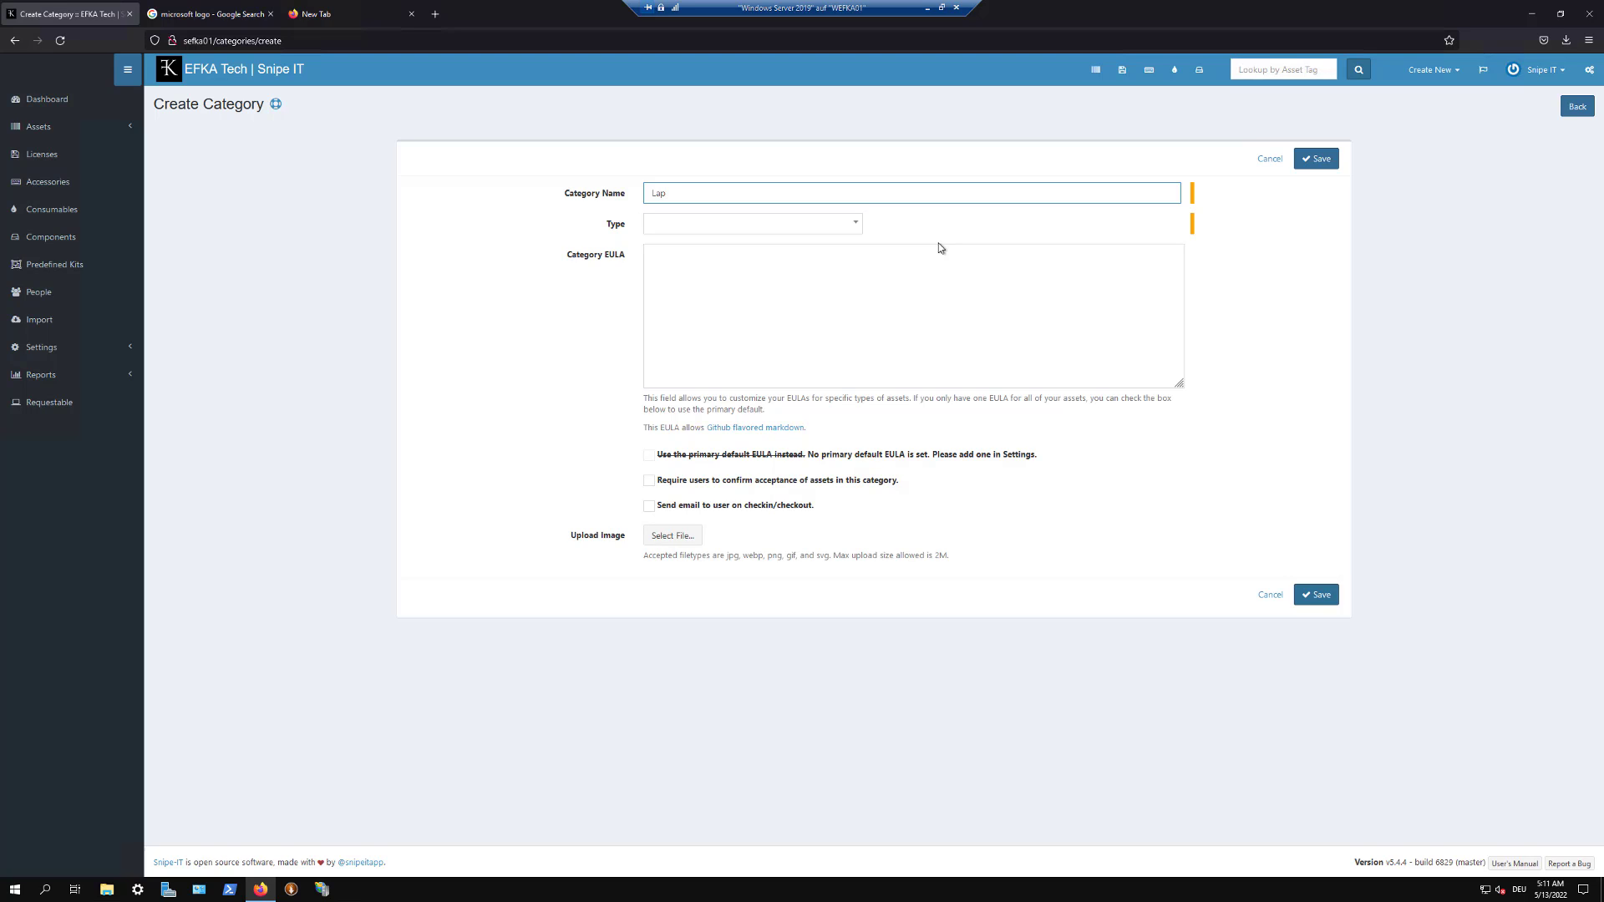
click(761, 223)
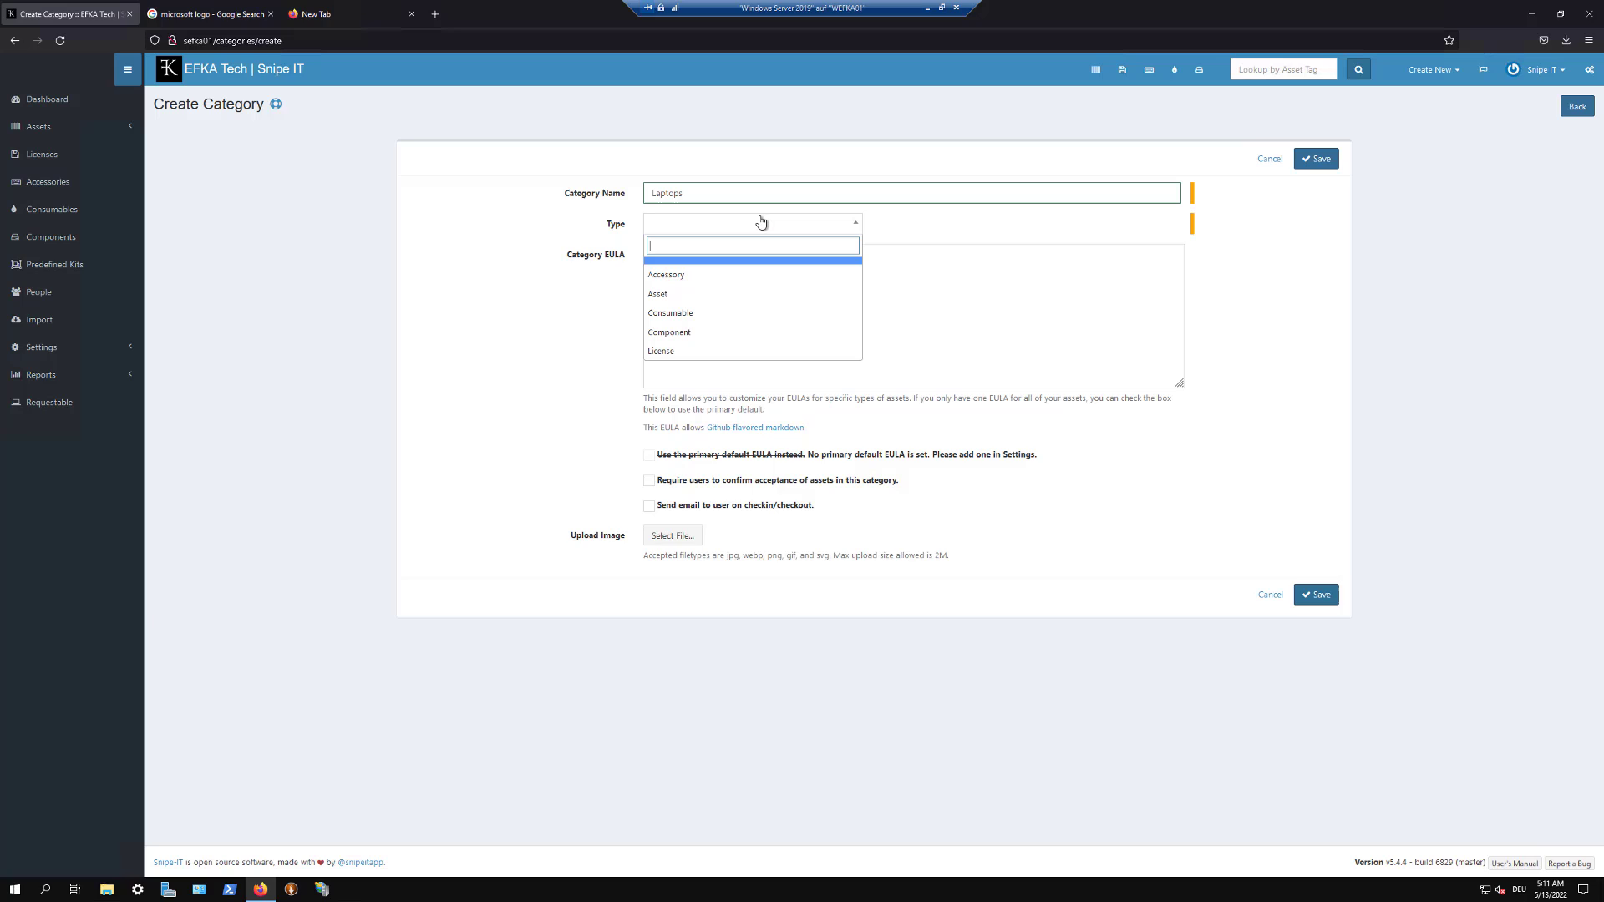
click(697, 292)
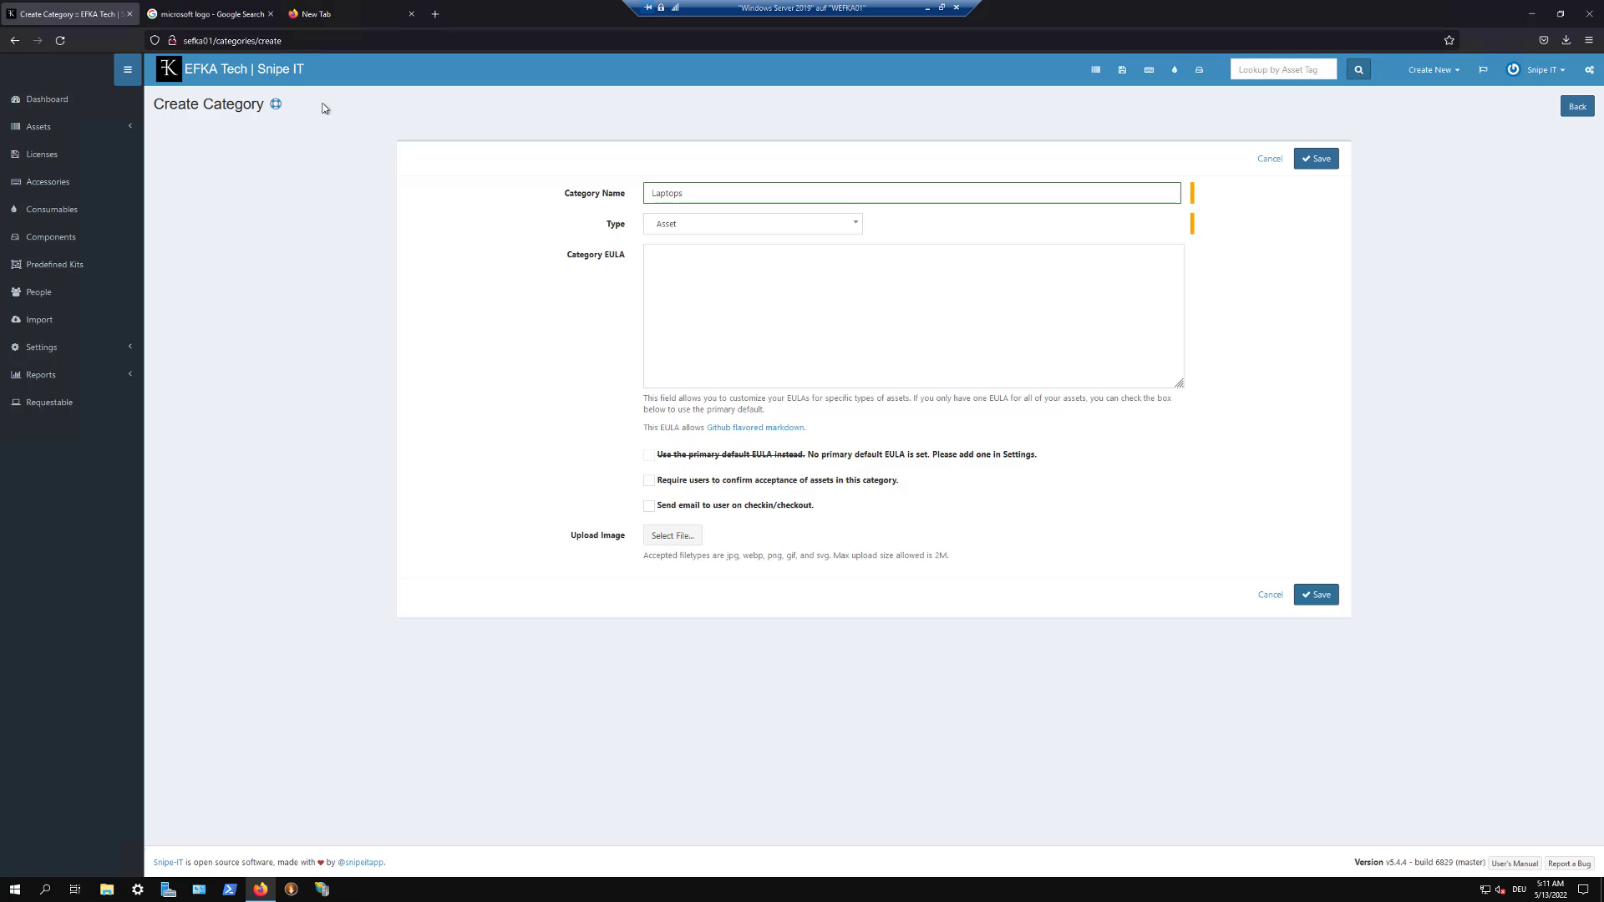
Step: Search the web for laptops in the empty browser tab and browse the image results
click(367, 13)
click(374, 41)
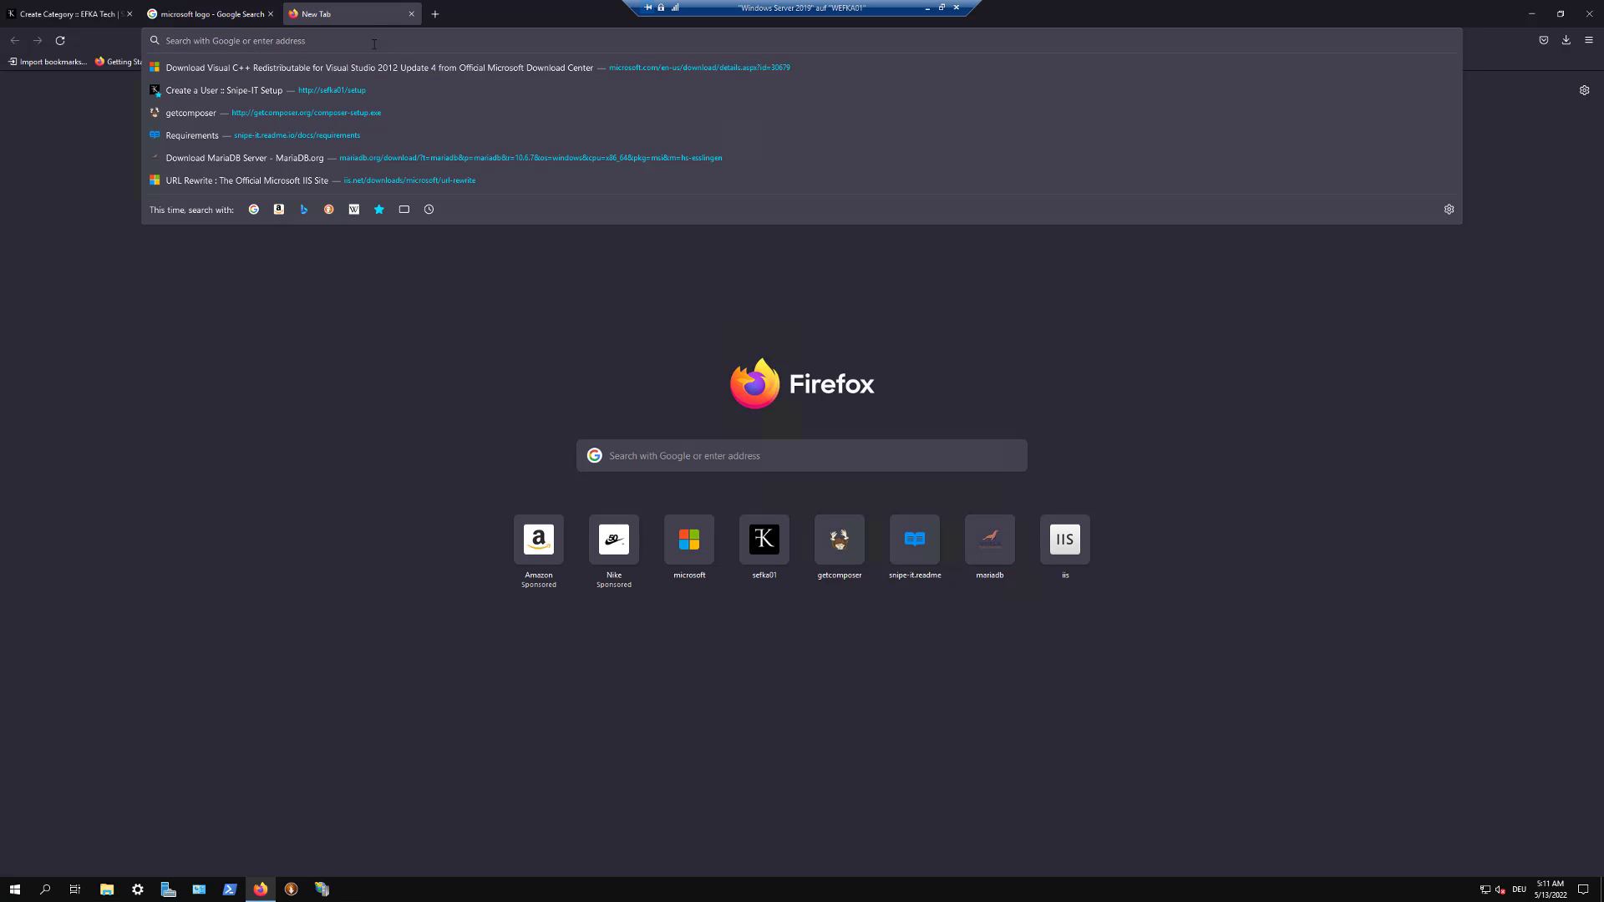
text(laptops)
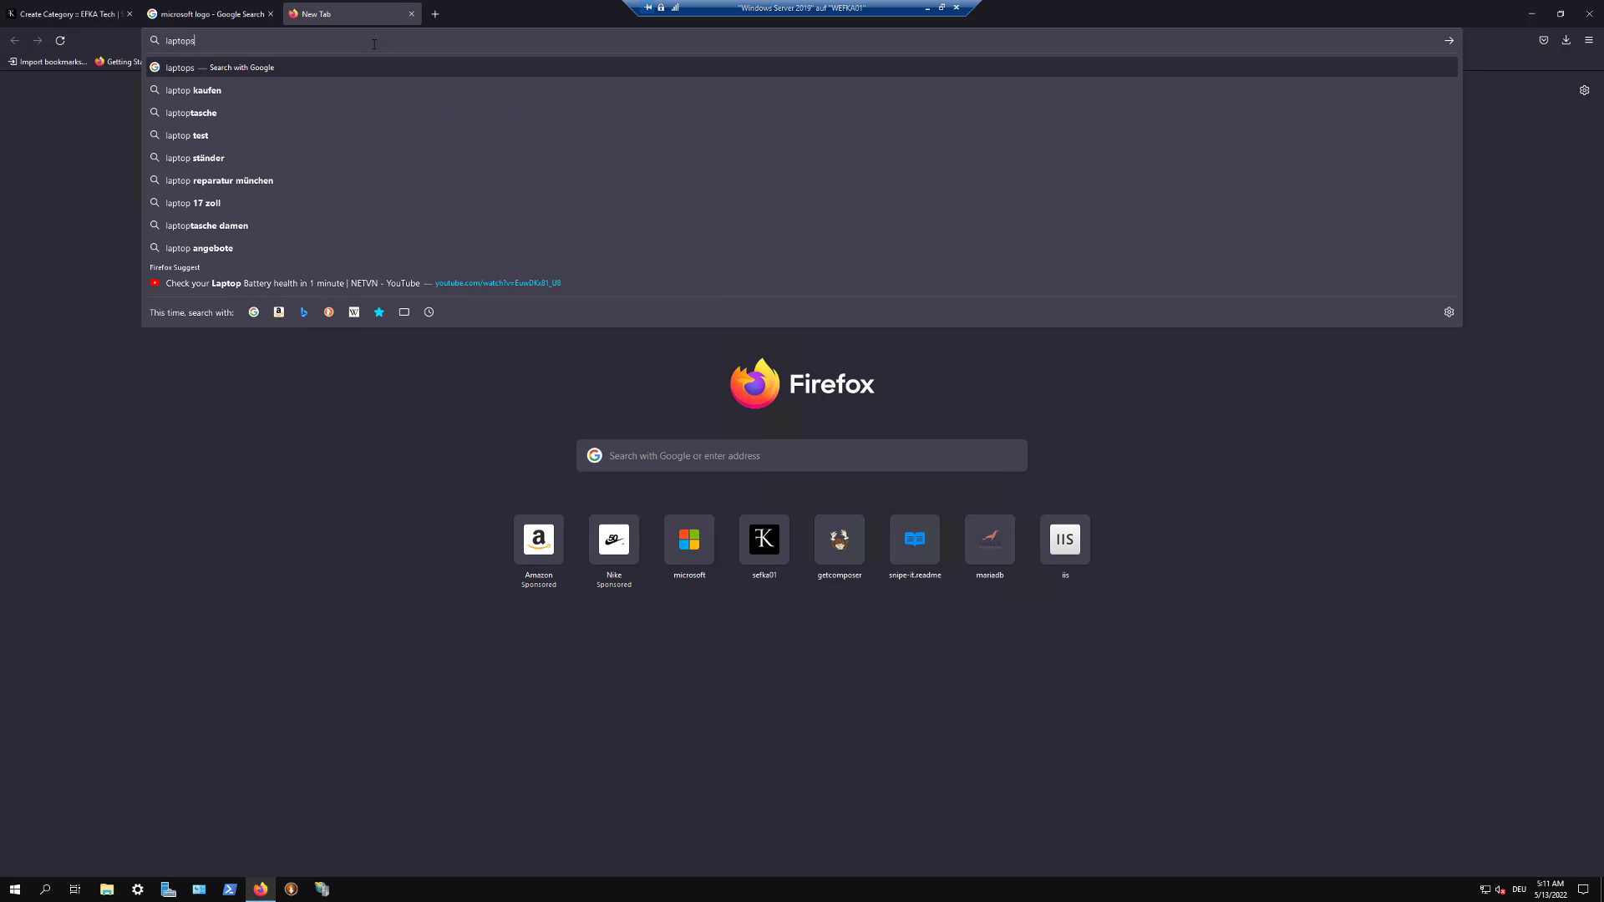
key(Return)
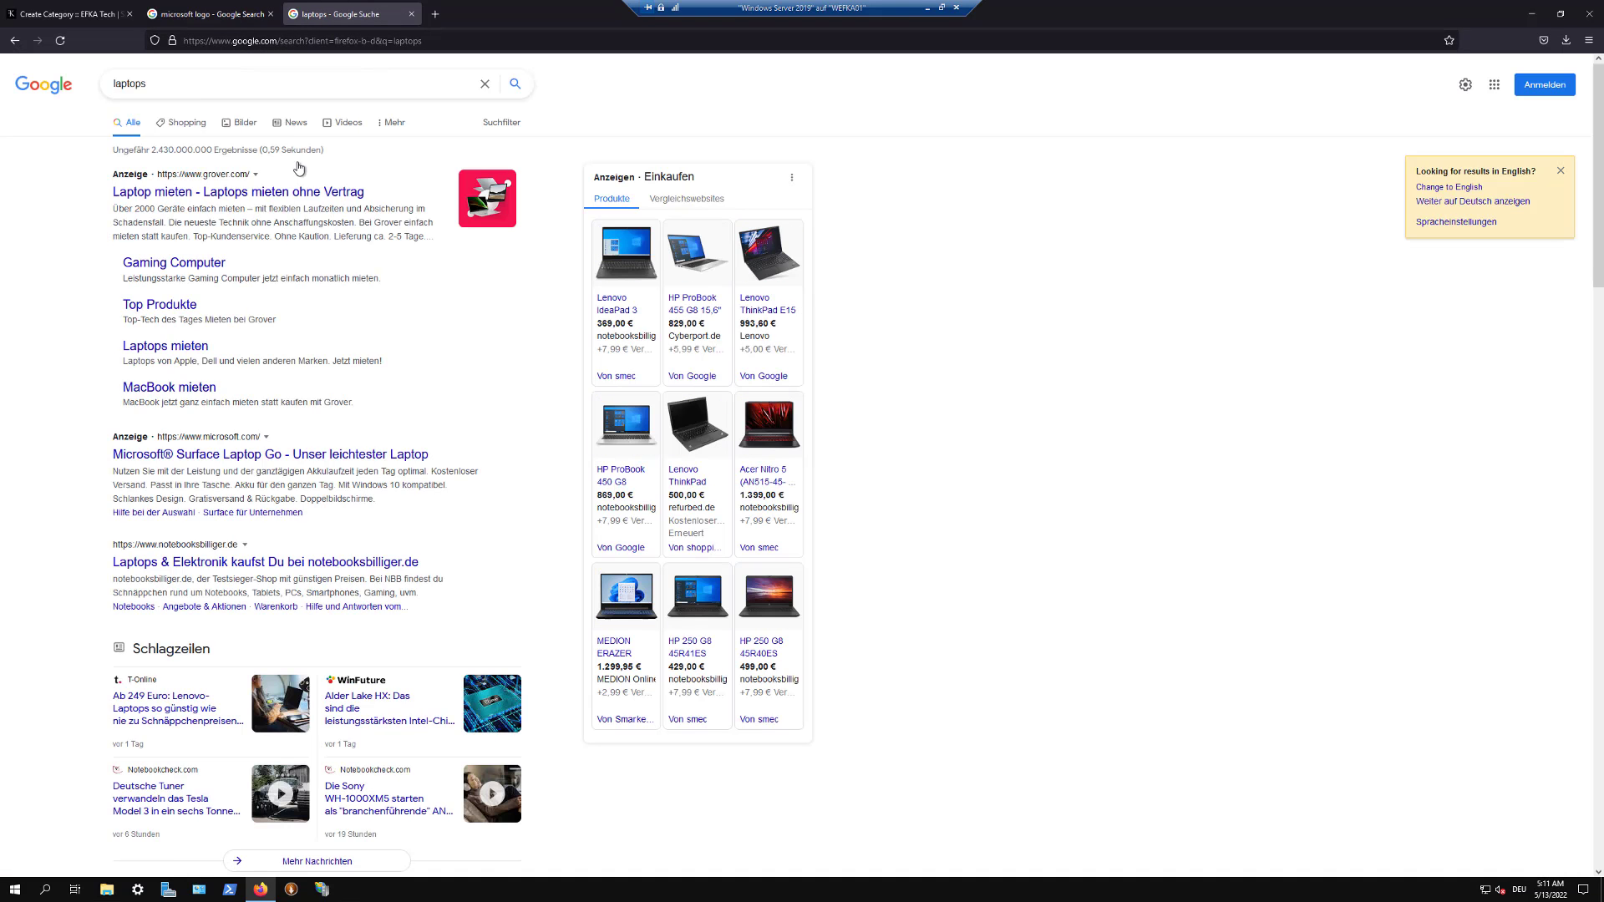
click(225, 126)
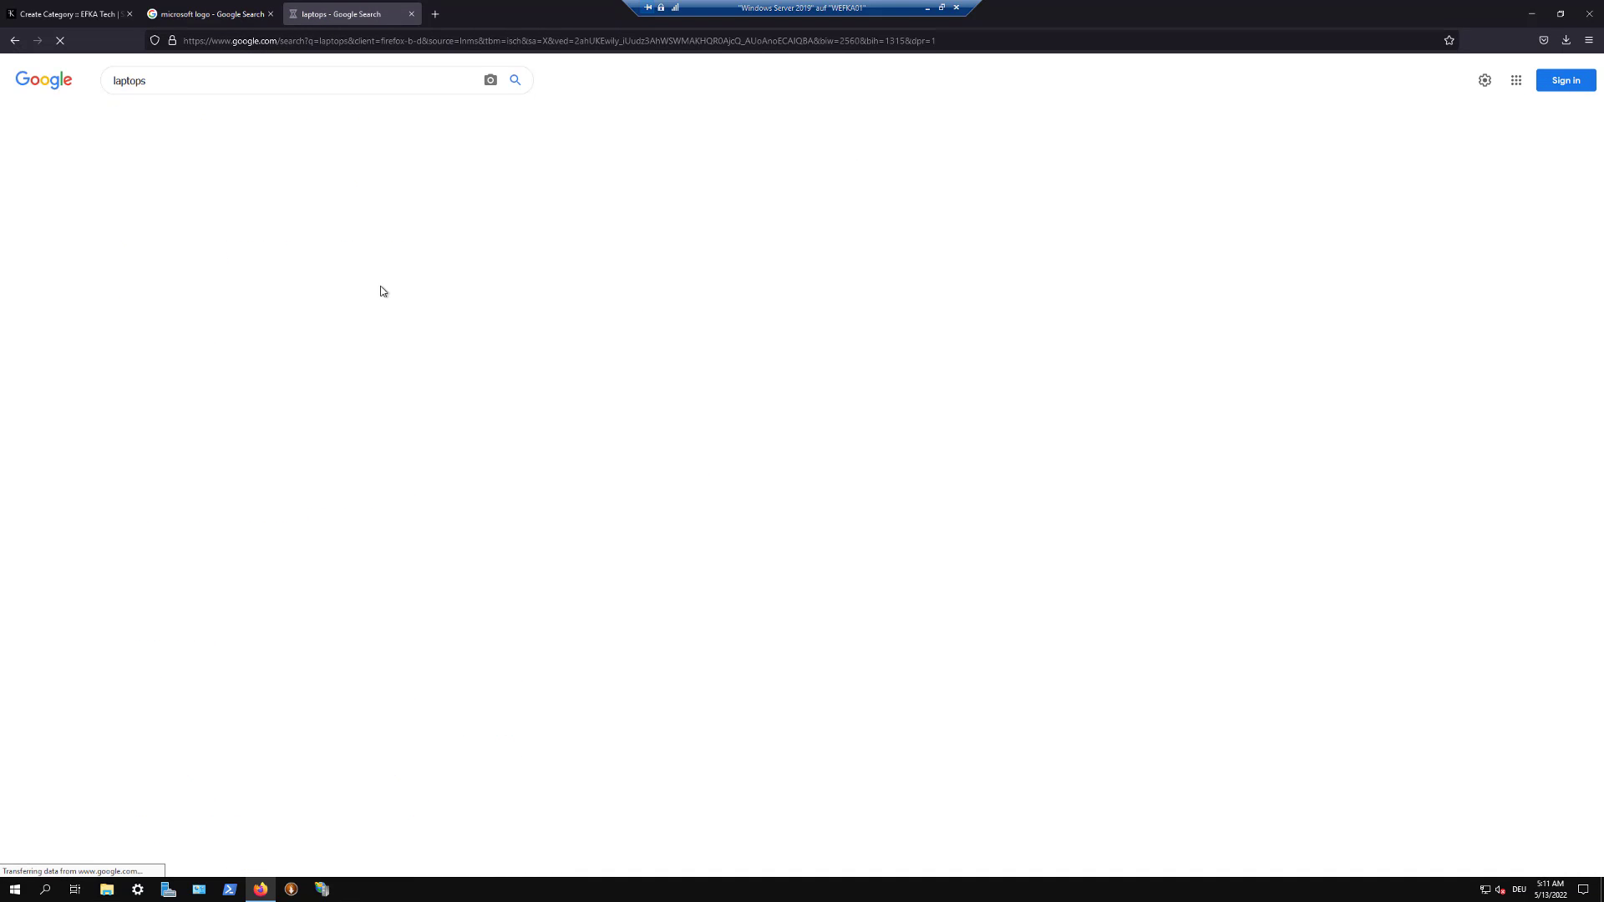
scroll(401, 318, down, 4)
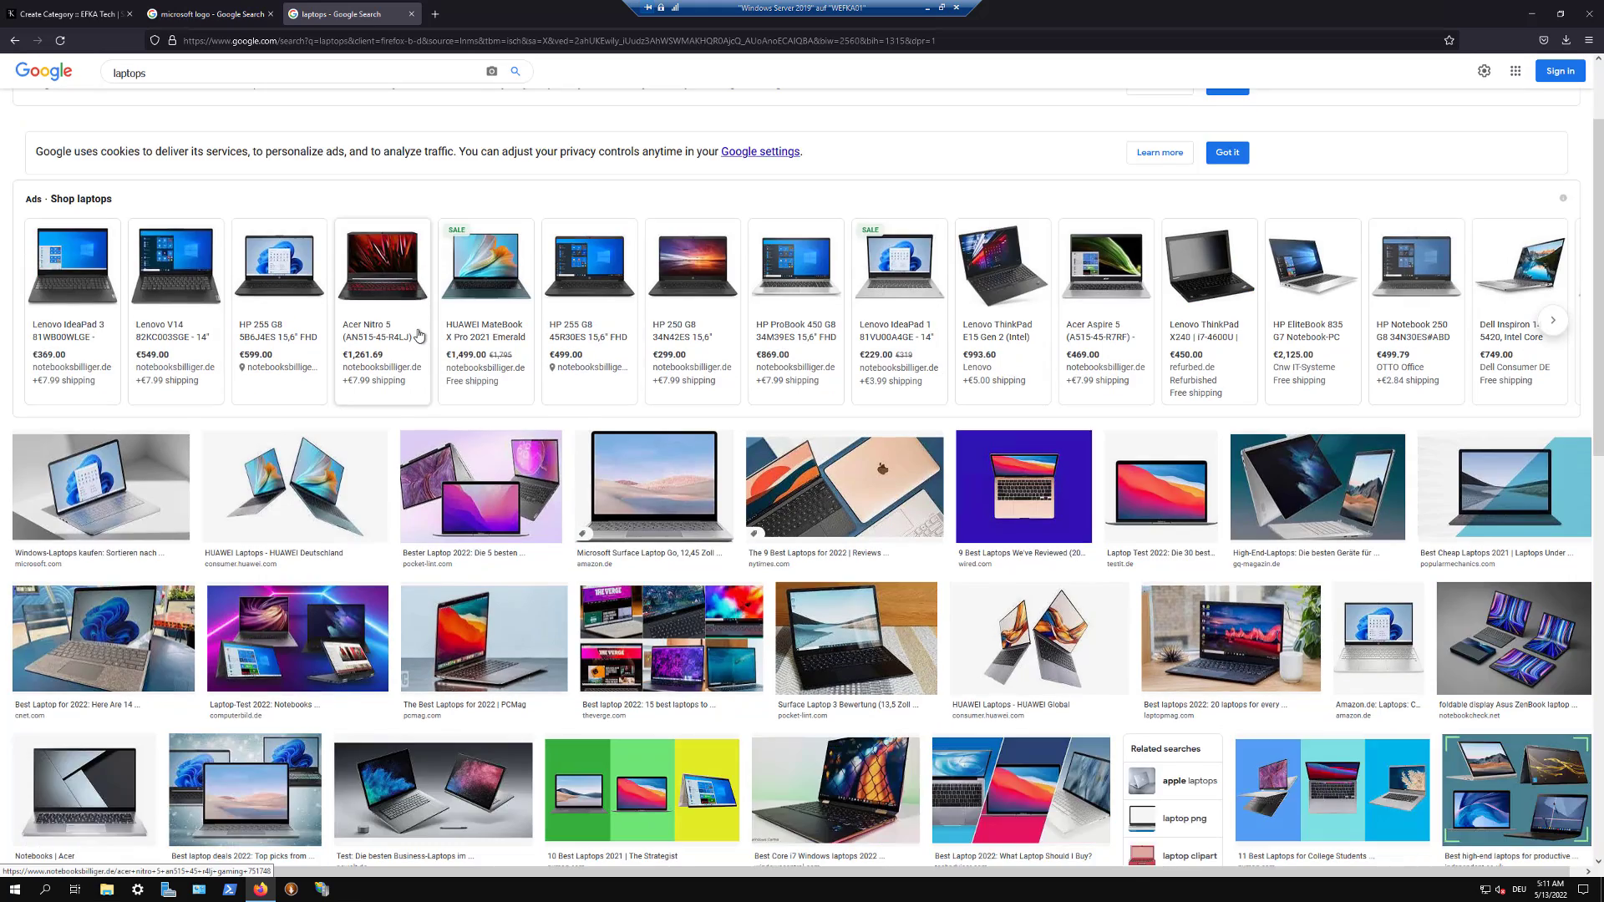
scroll(419, 335, up, 4)
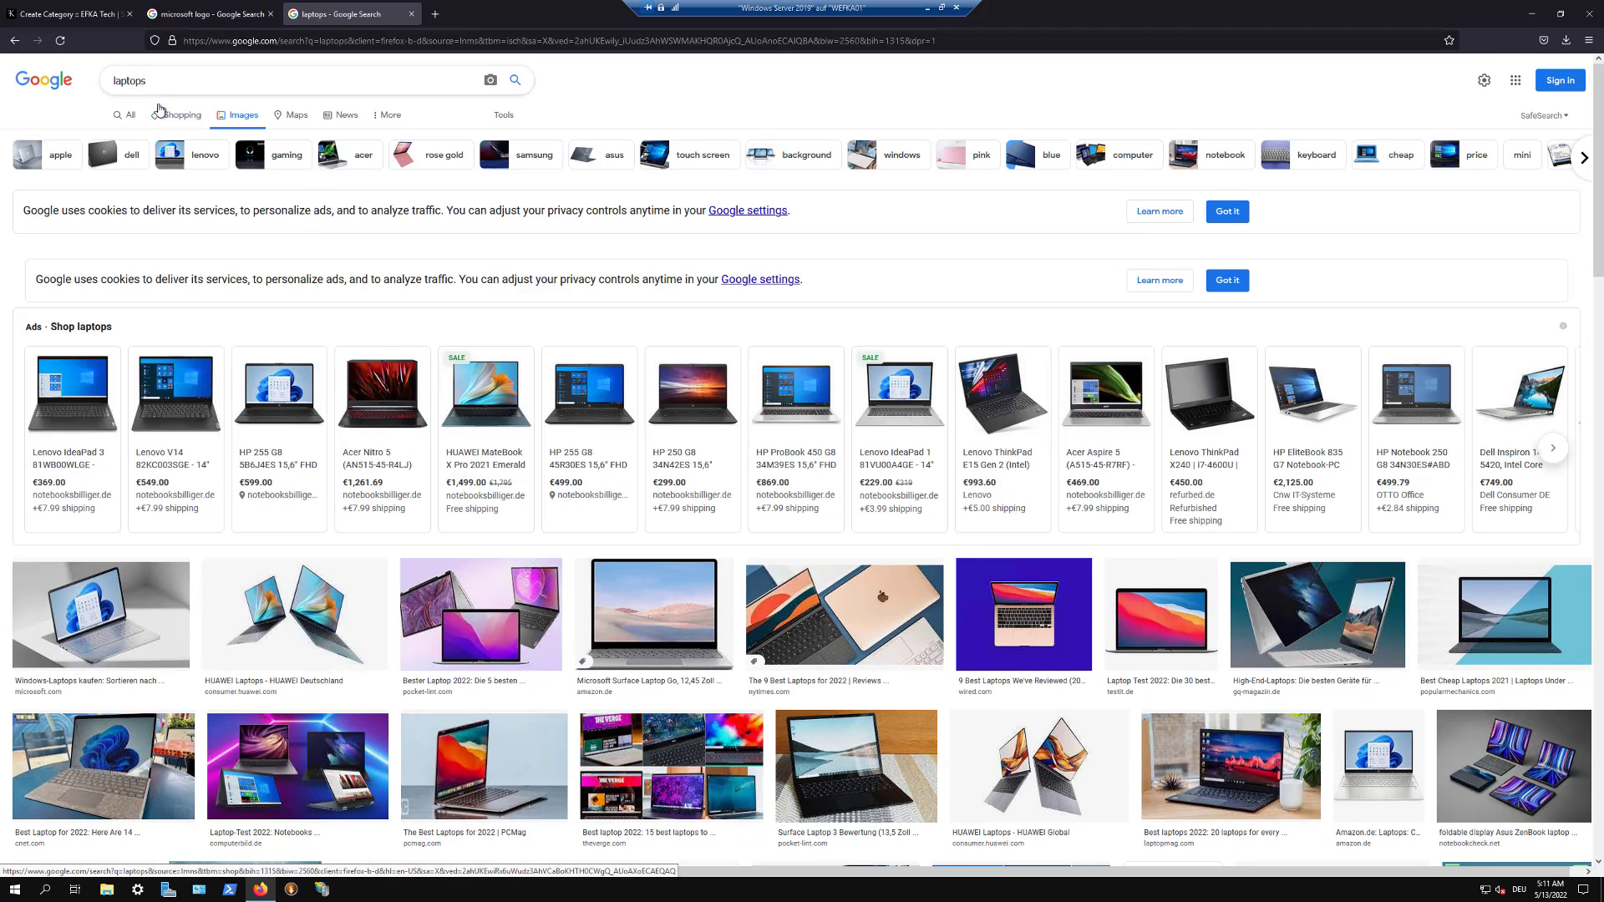
click(200, 106)
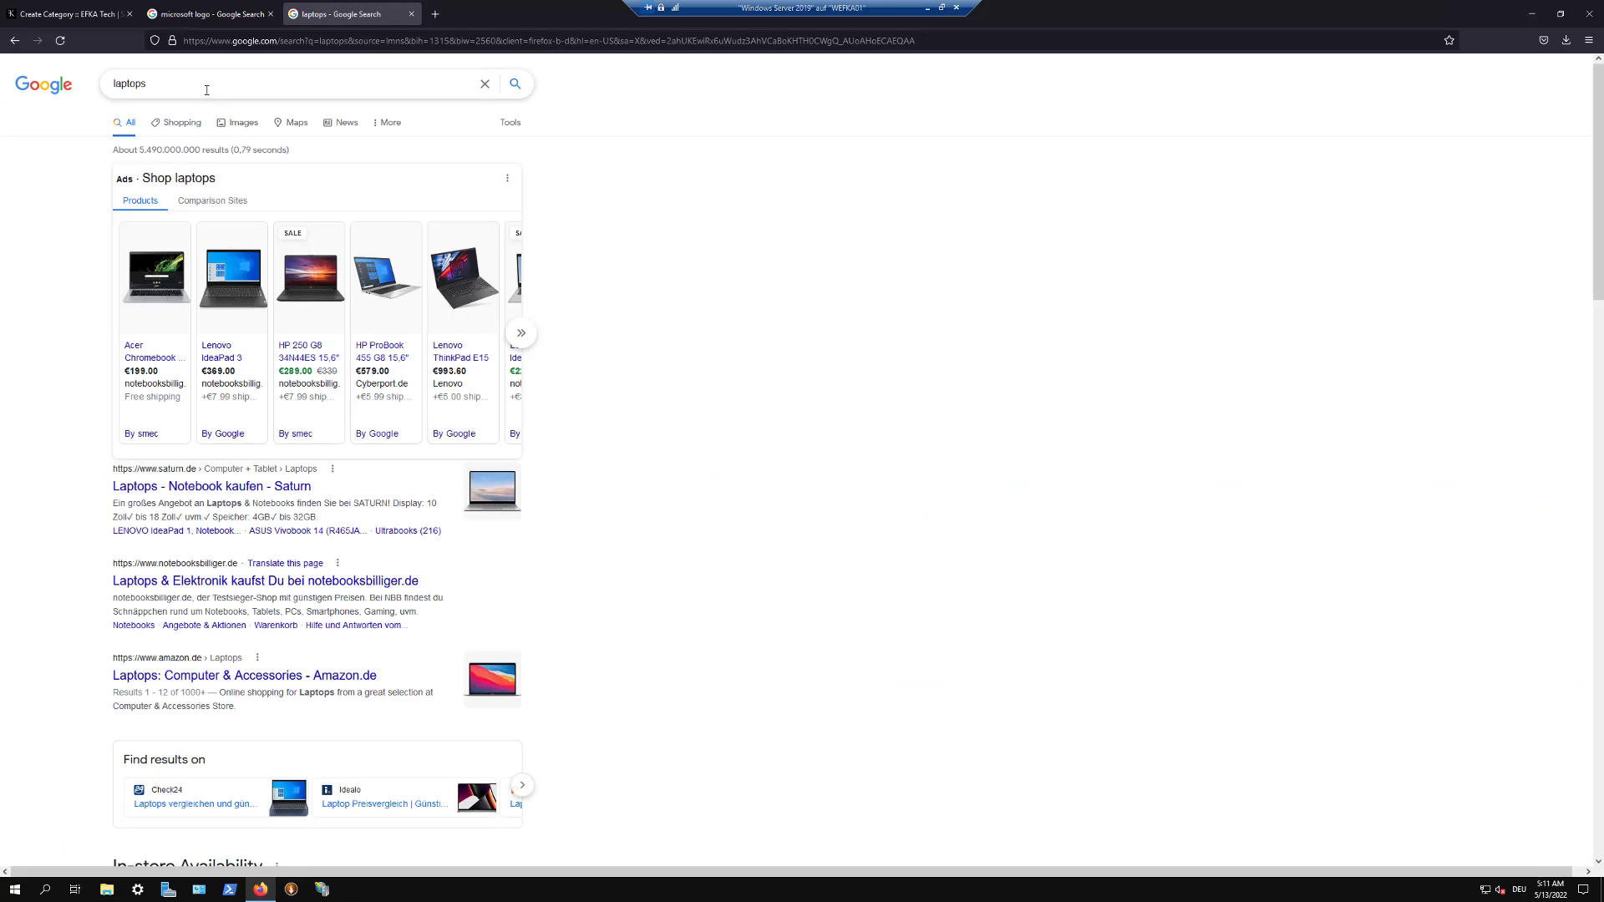
click(206, 89)
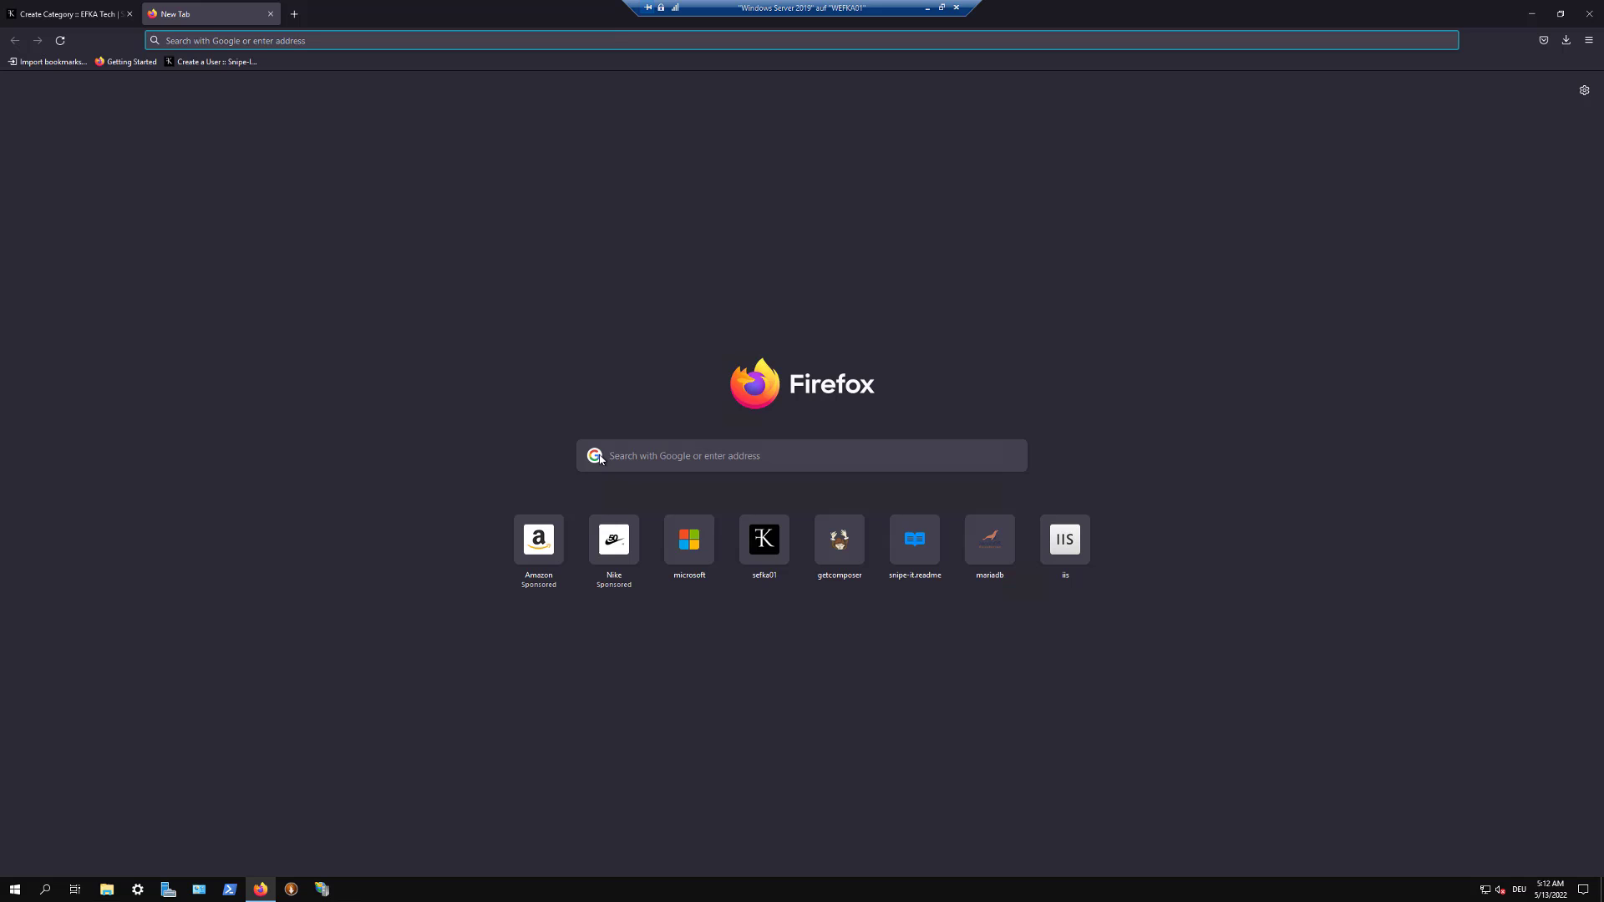
Step: Search the web for laptop icon in the new browser tab
click(632, 452)
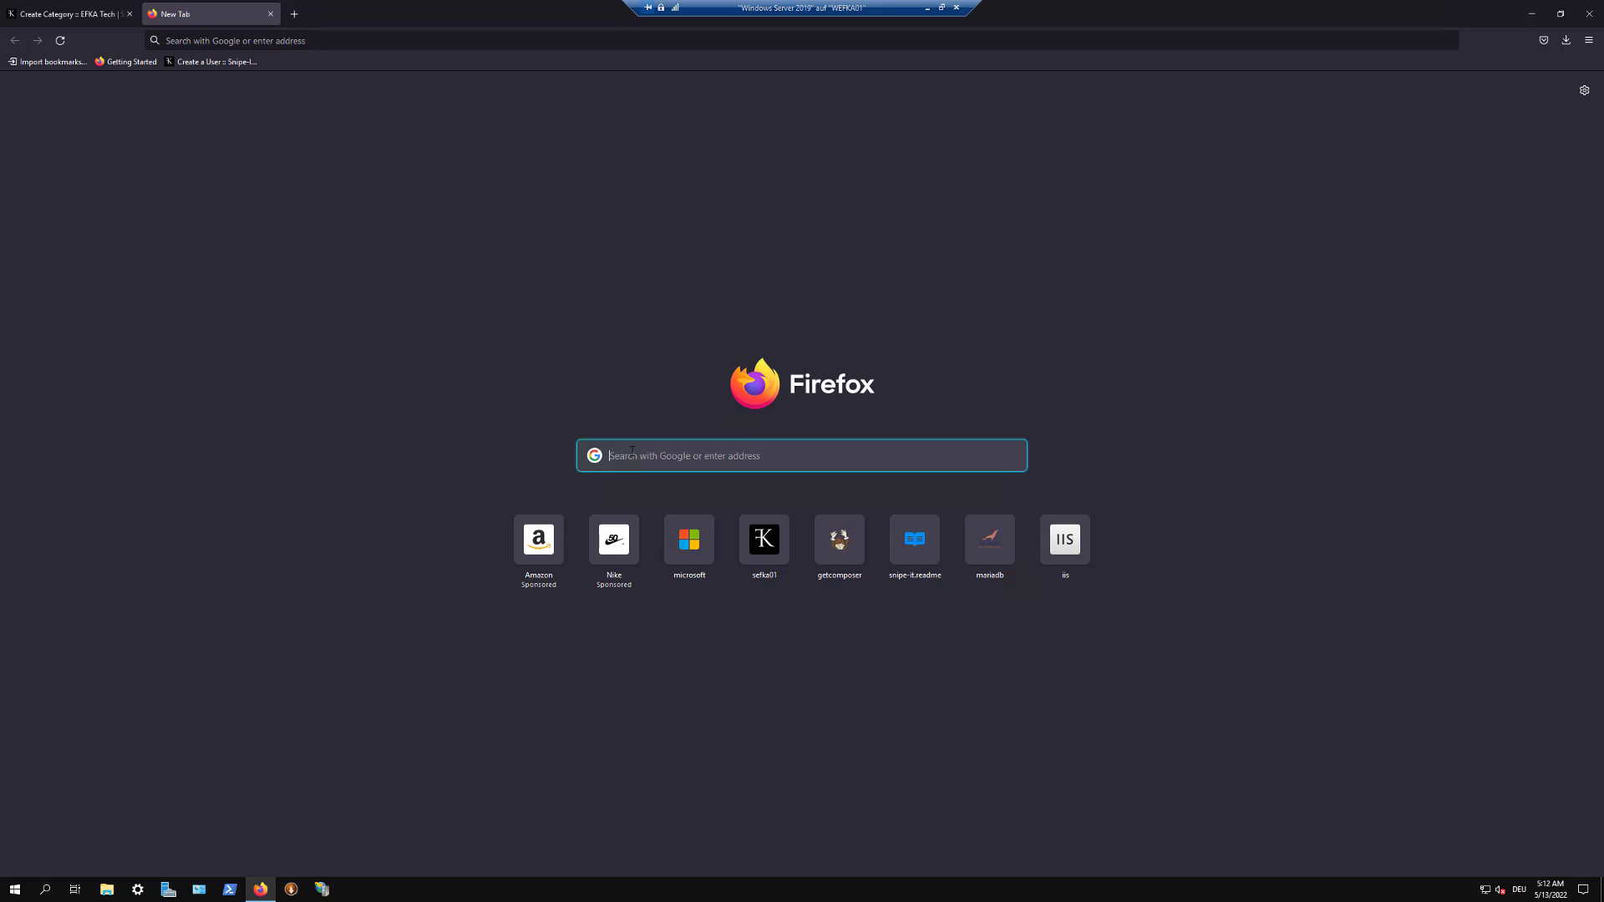
text(laptop icon)
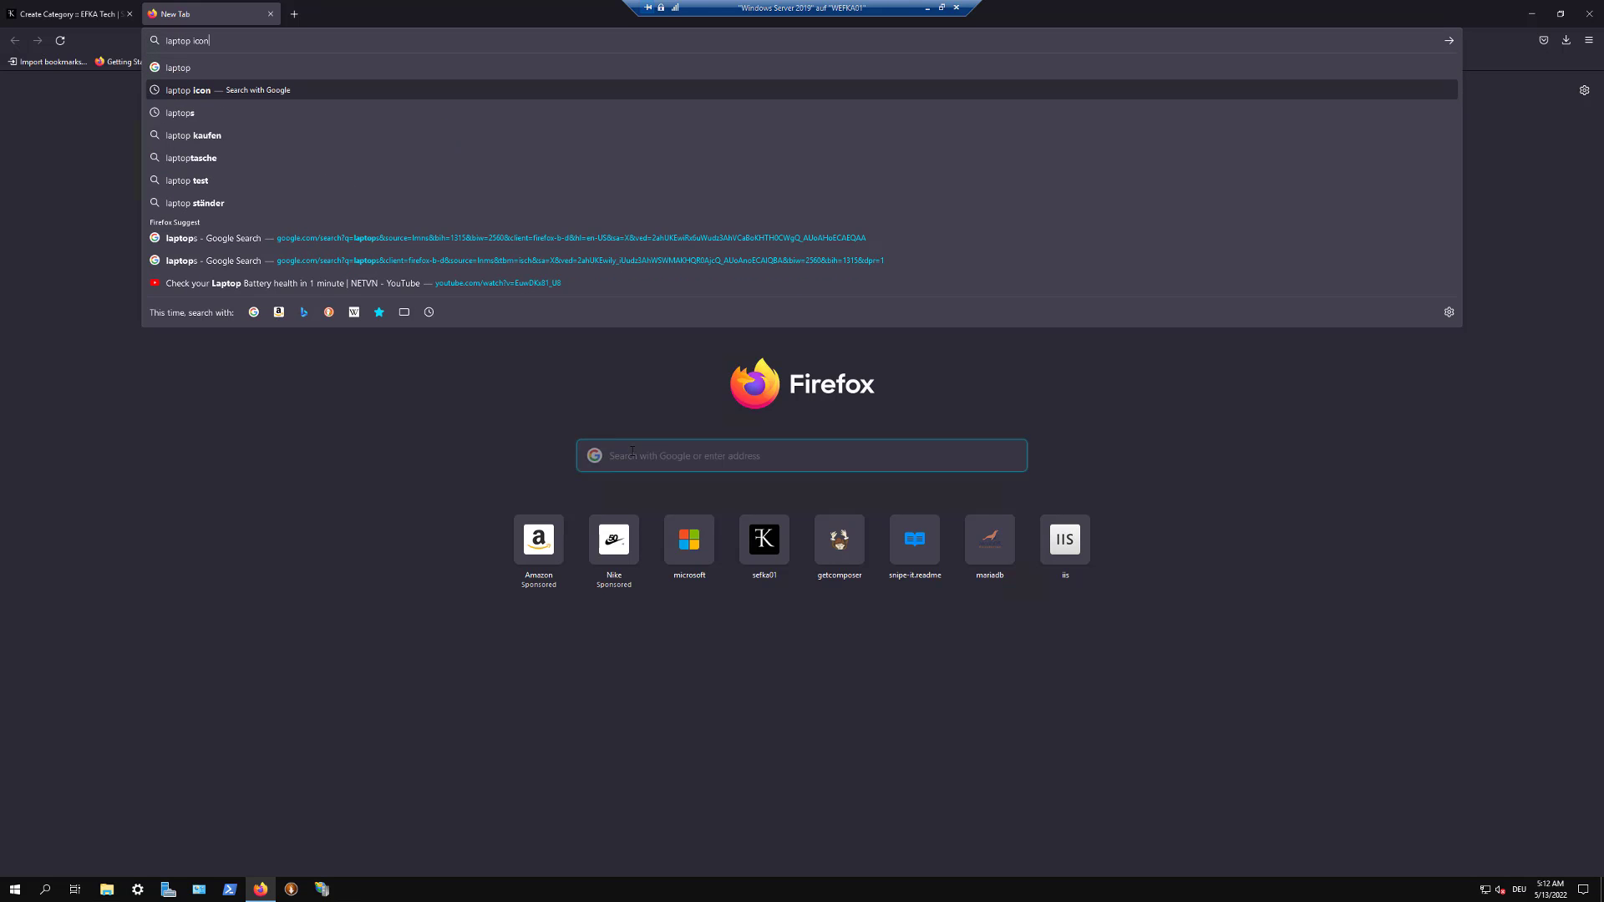
key(Return)
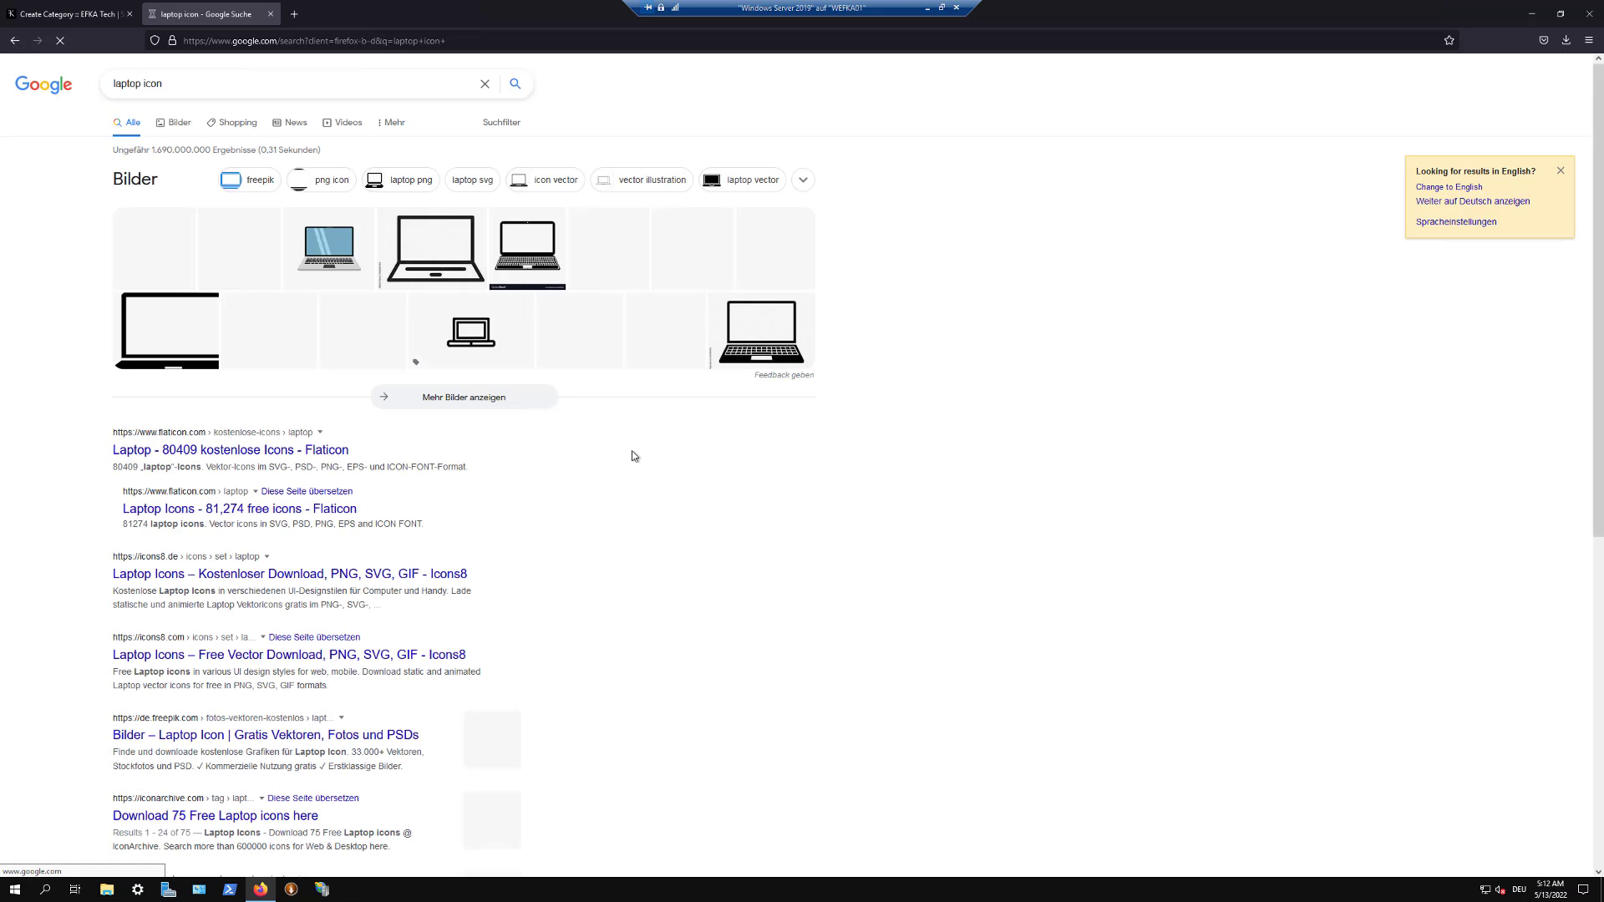
Step: Save the first outlined laptop icon from the image results to the Desktop as 114734.png
click(159, 259)
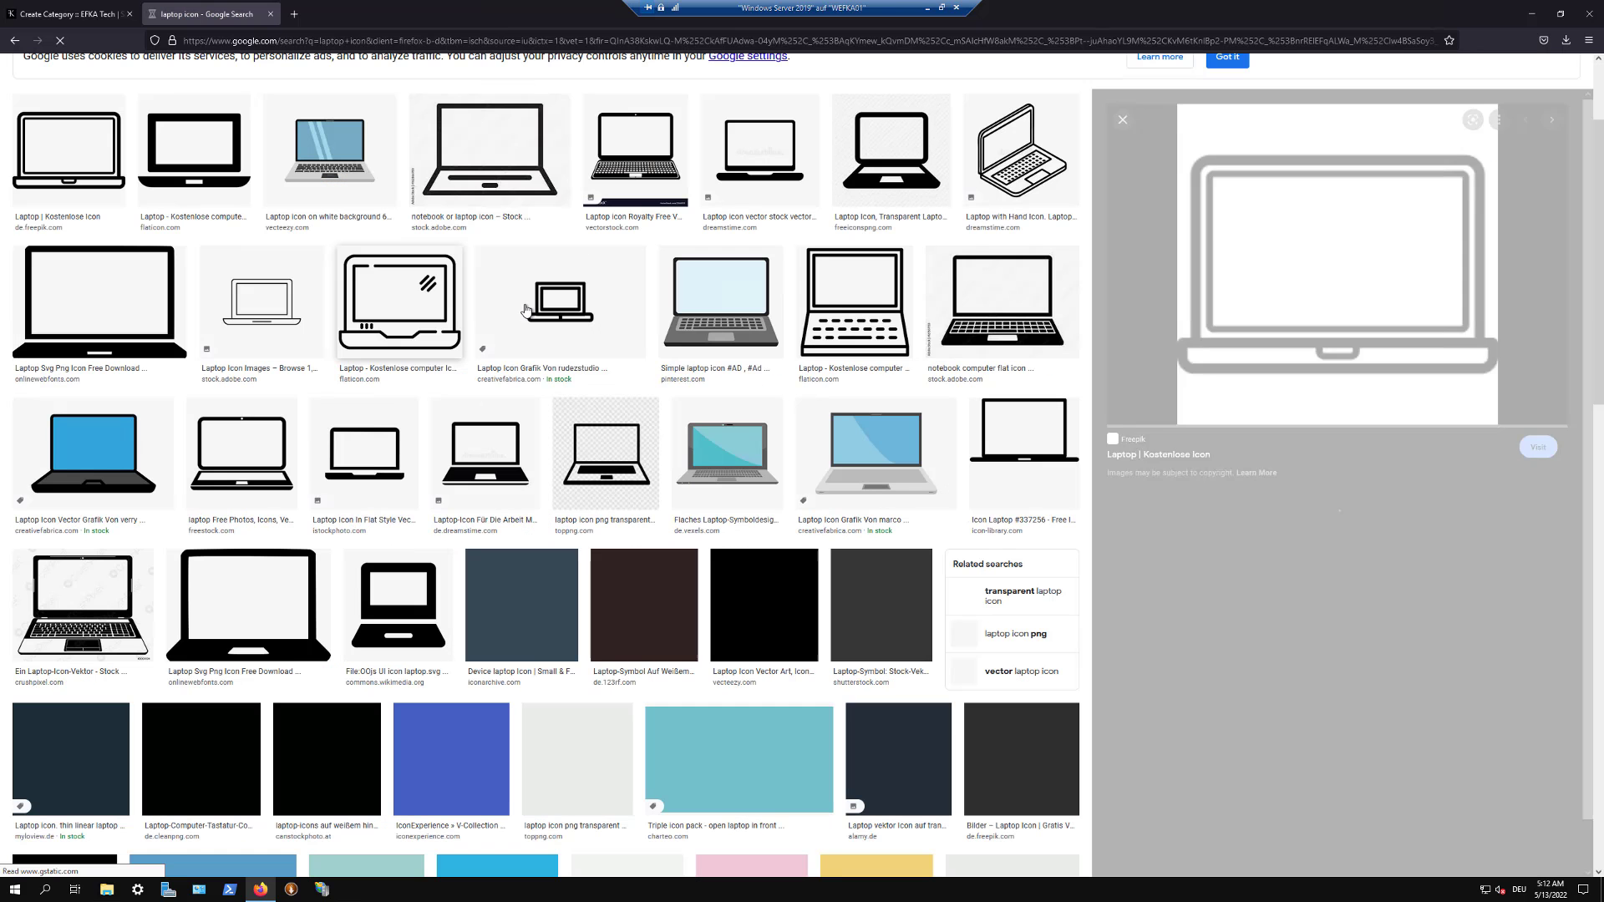
right_click(1342, 261)
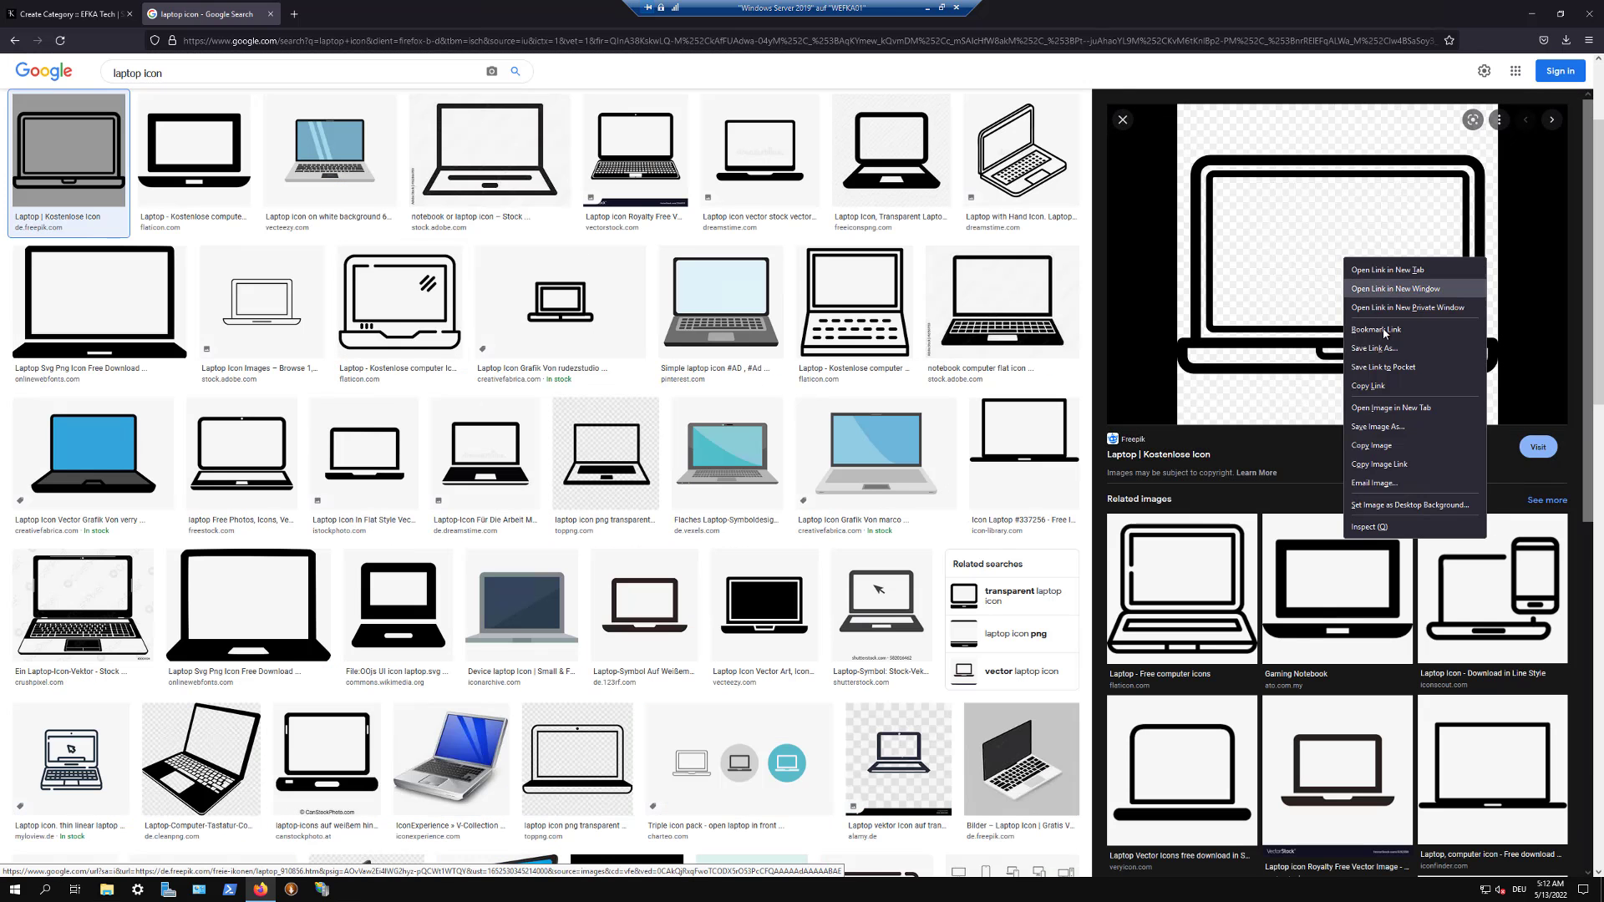
click(1378, 427)
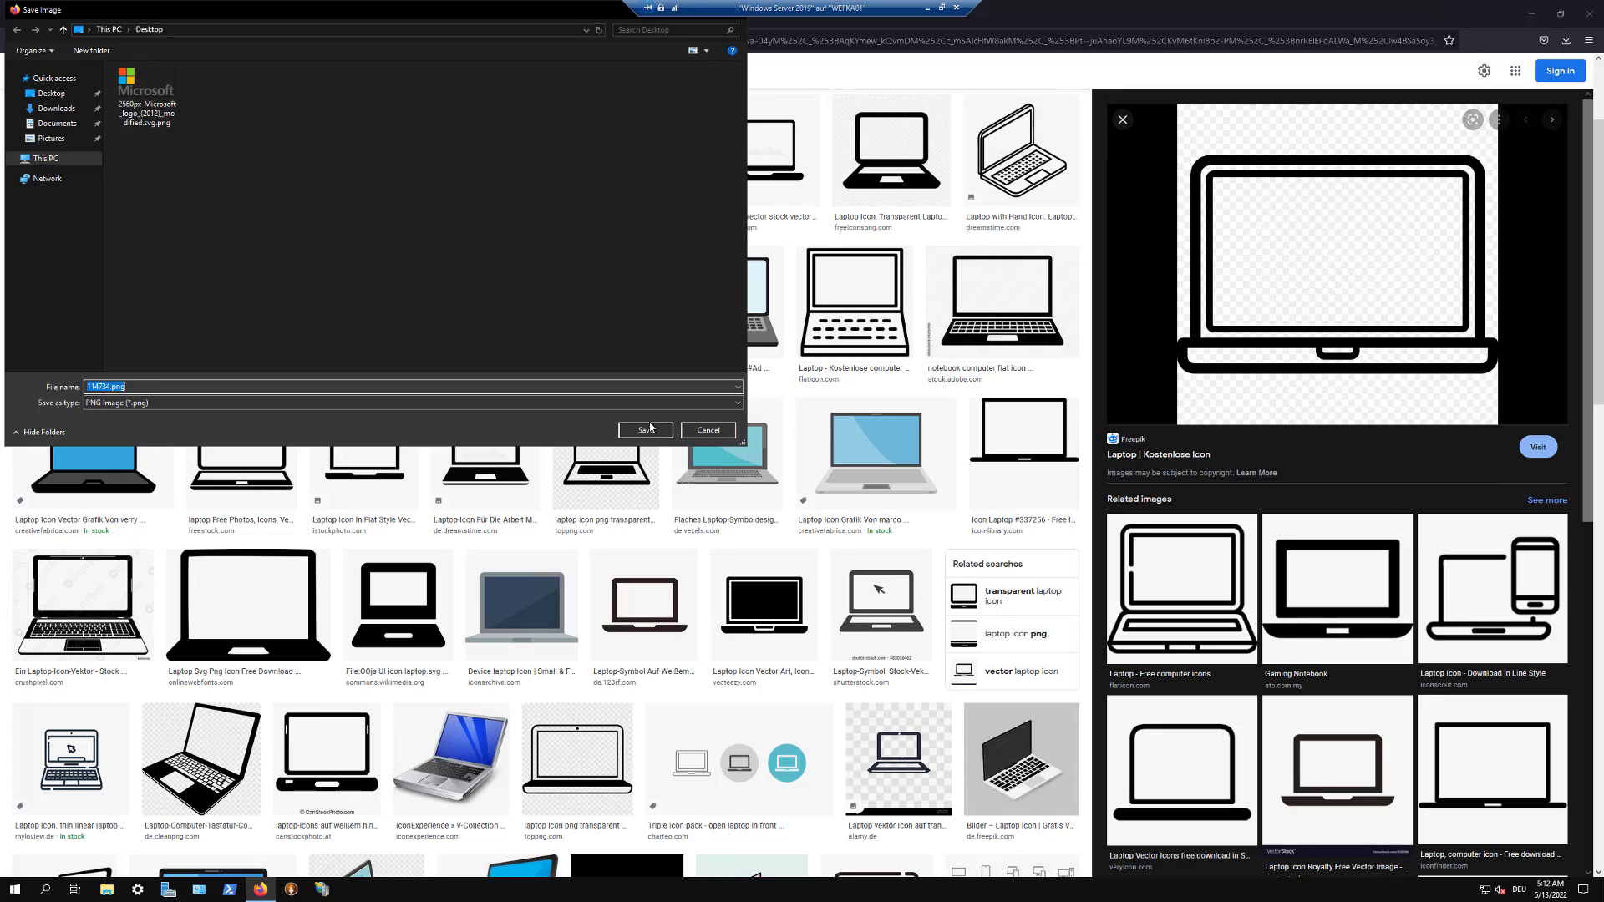
key(Return)
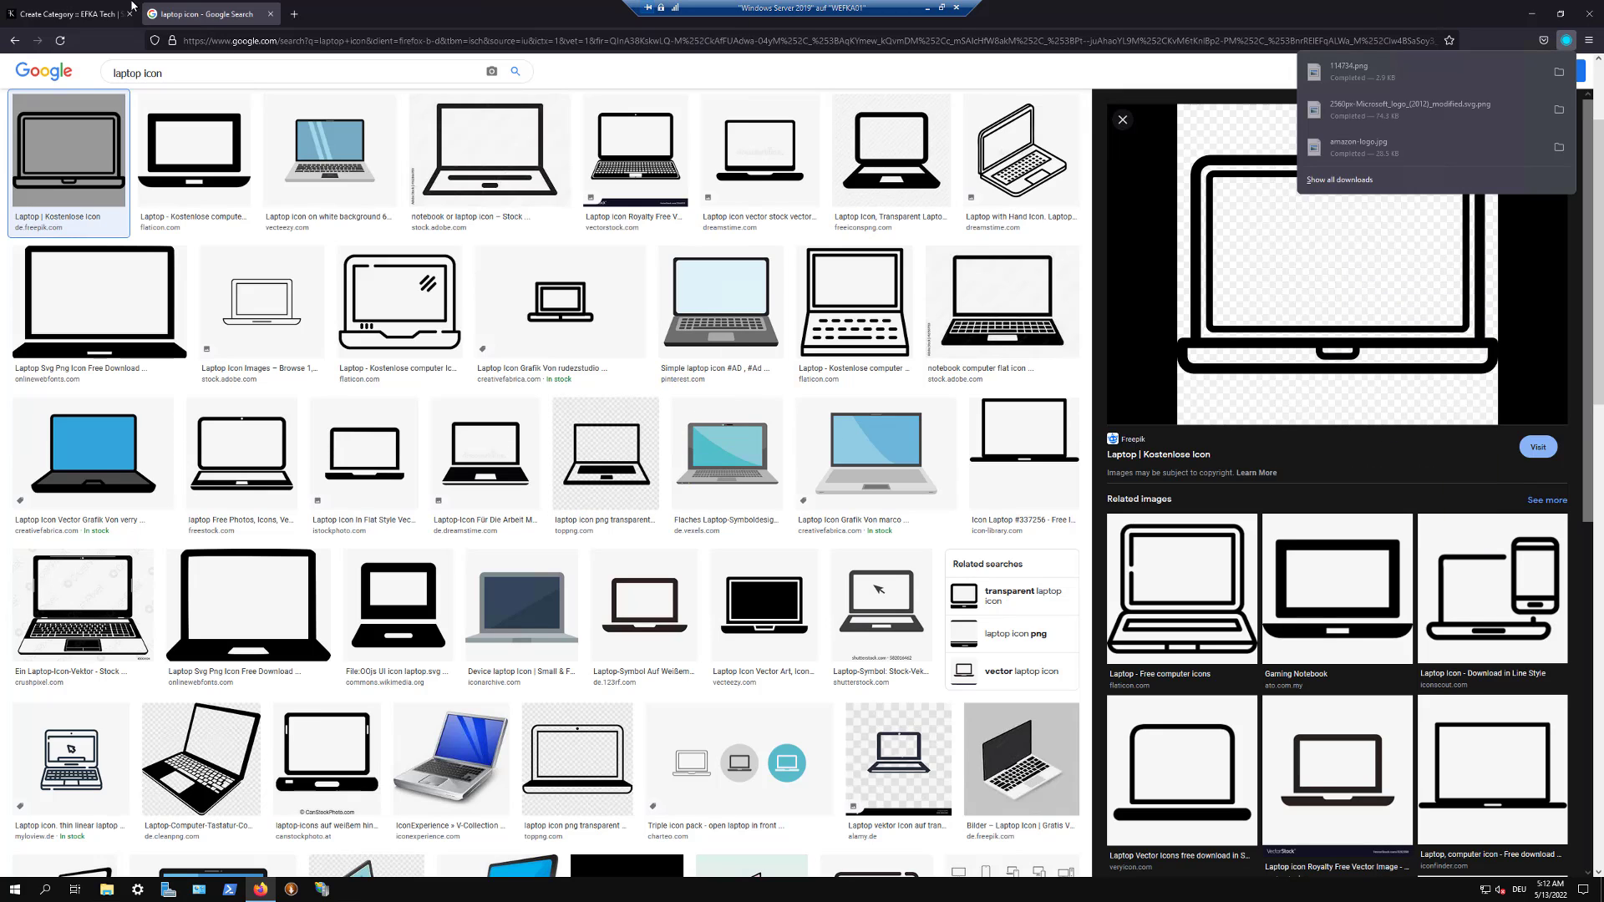
Step: Attach 114734.png as the Laptops category's image and save the category
key(ctrl+shift+Tab)
click(672, 536)
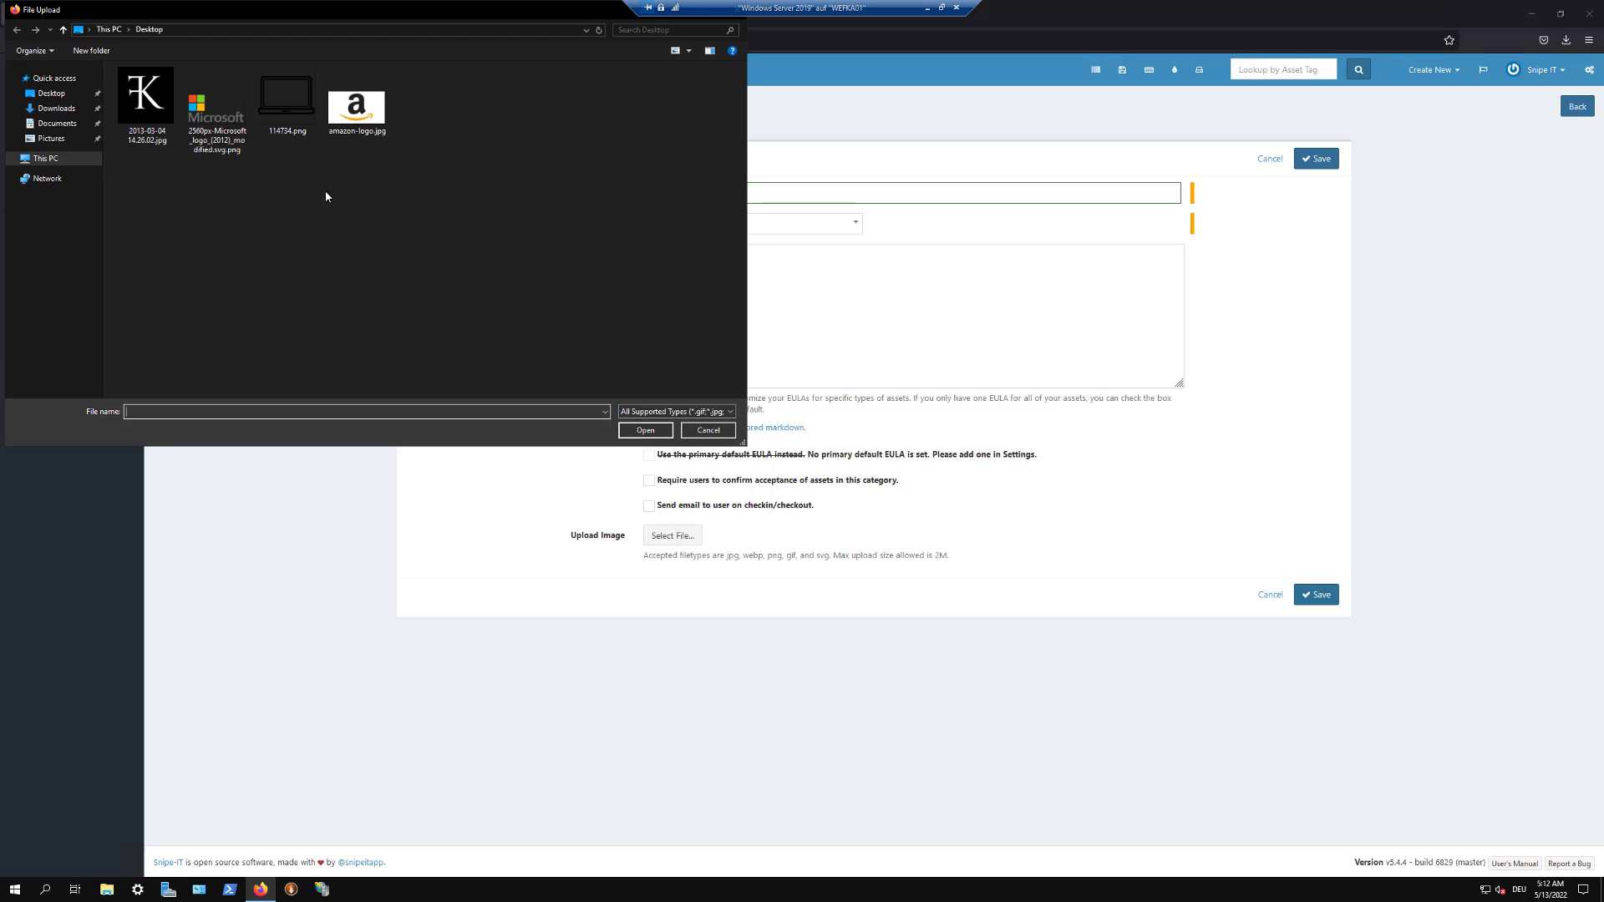
click(317, 124)
click(644, 430)
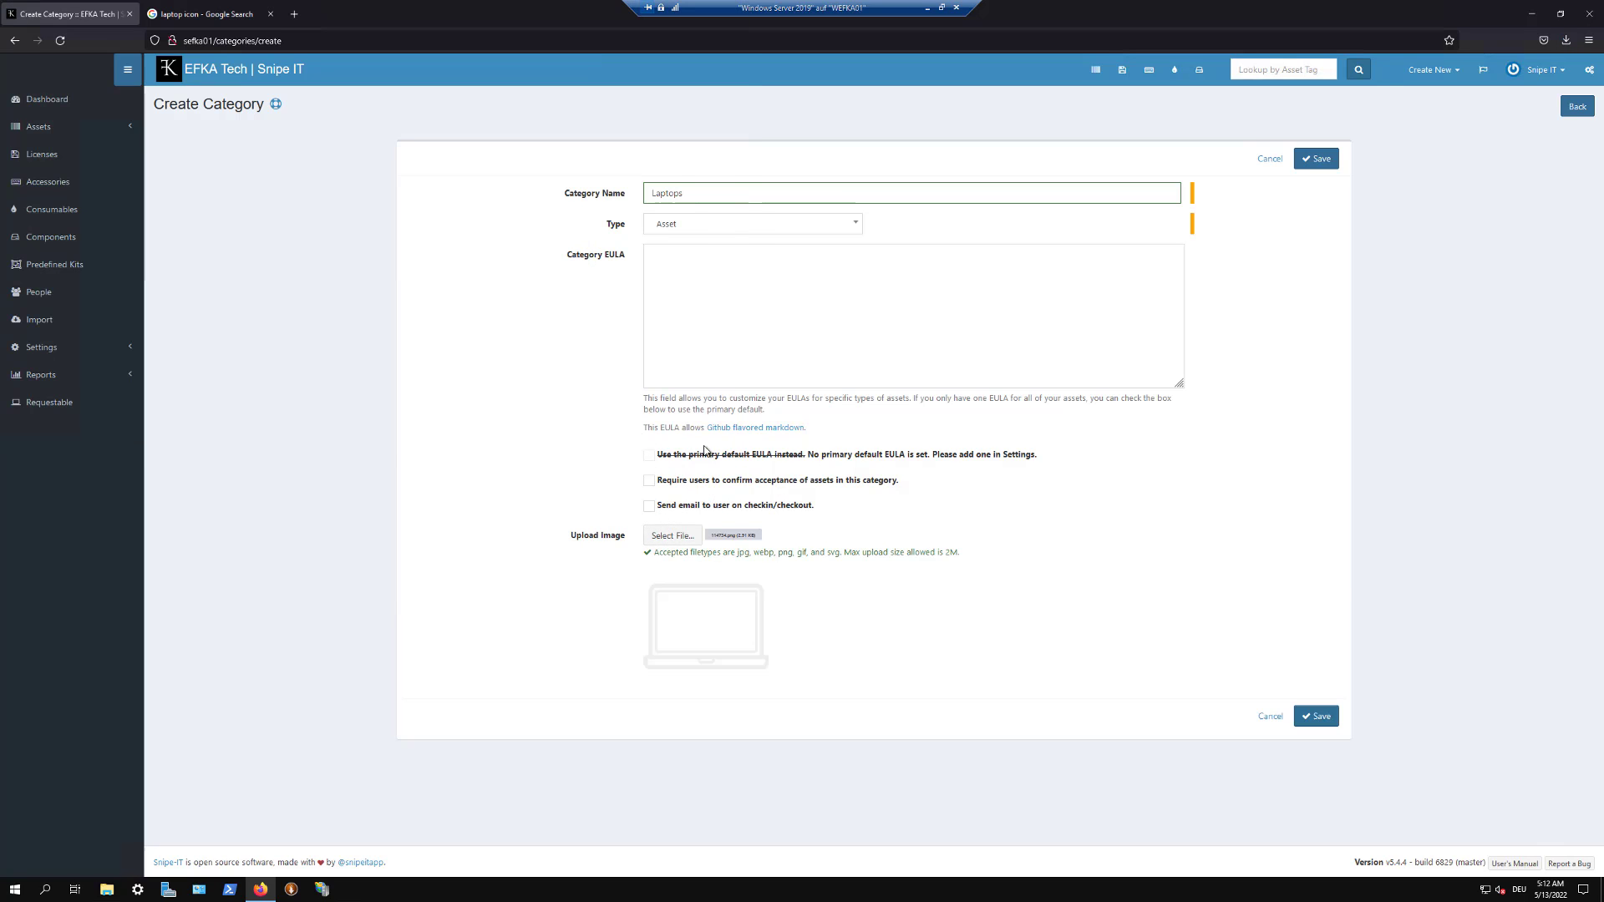
click(1312, 716)
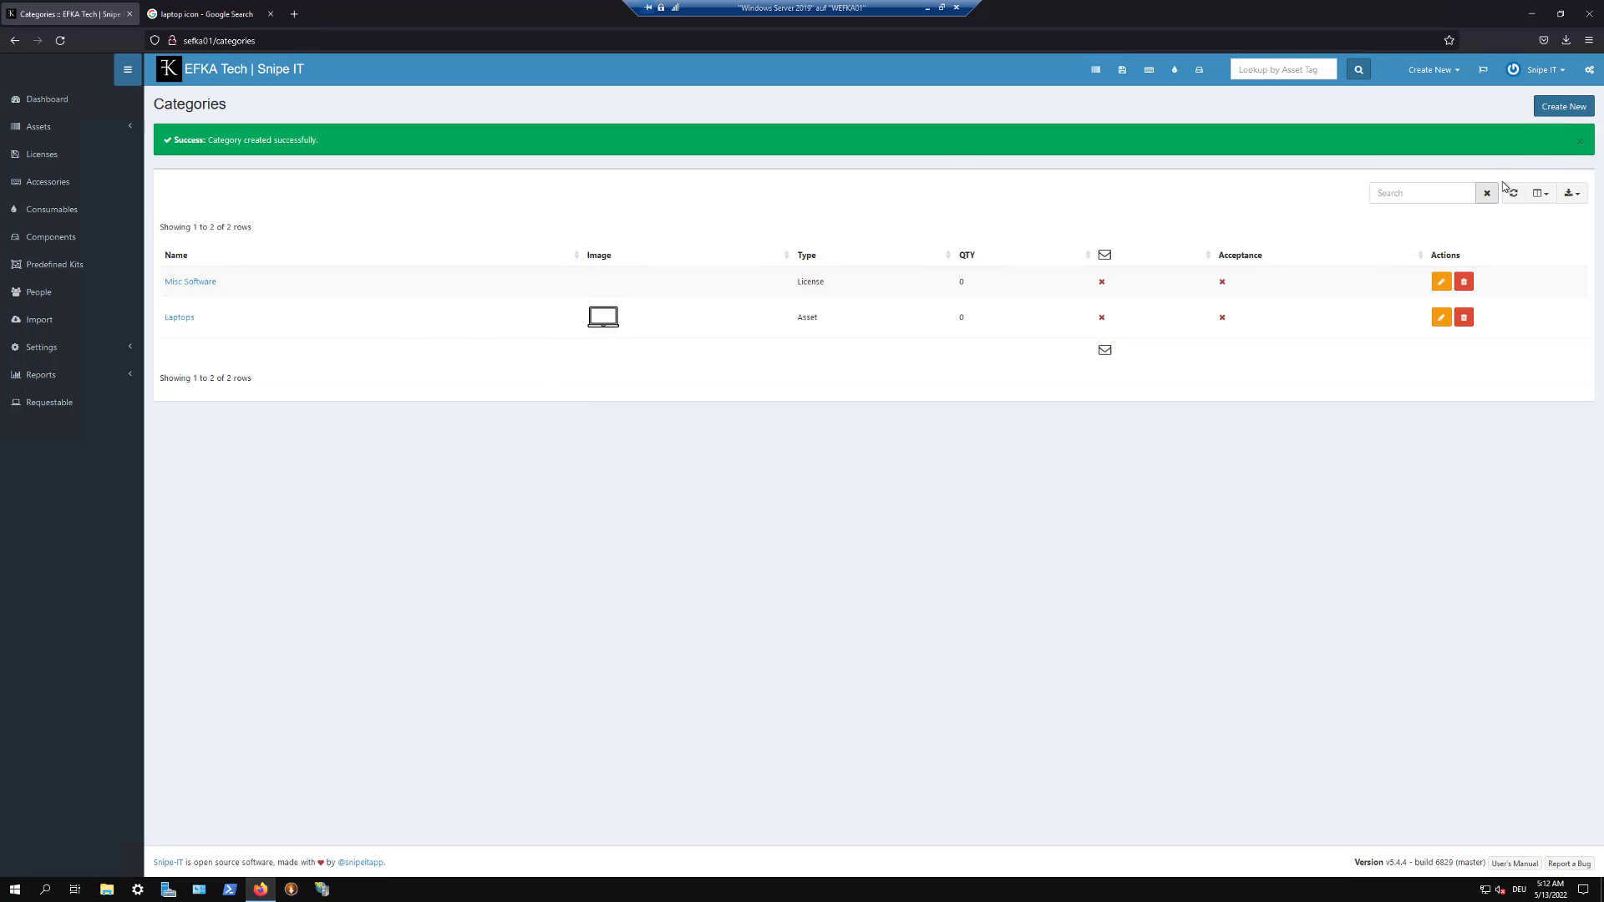
Step: Start a new category named Headset with the type Accessory
click(1554, 110)
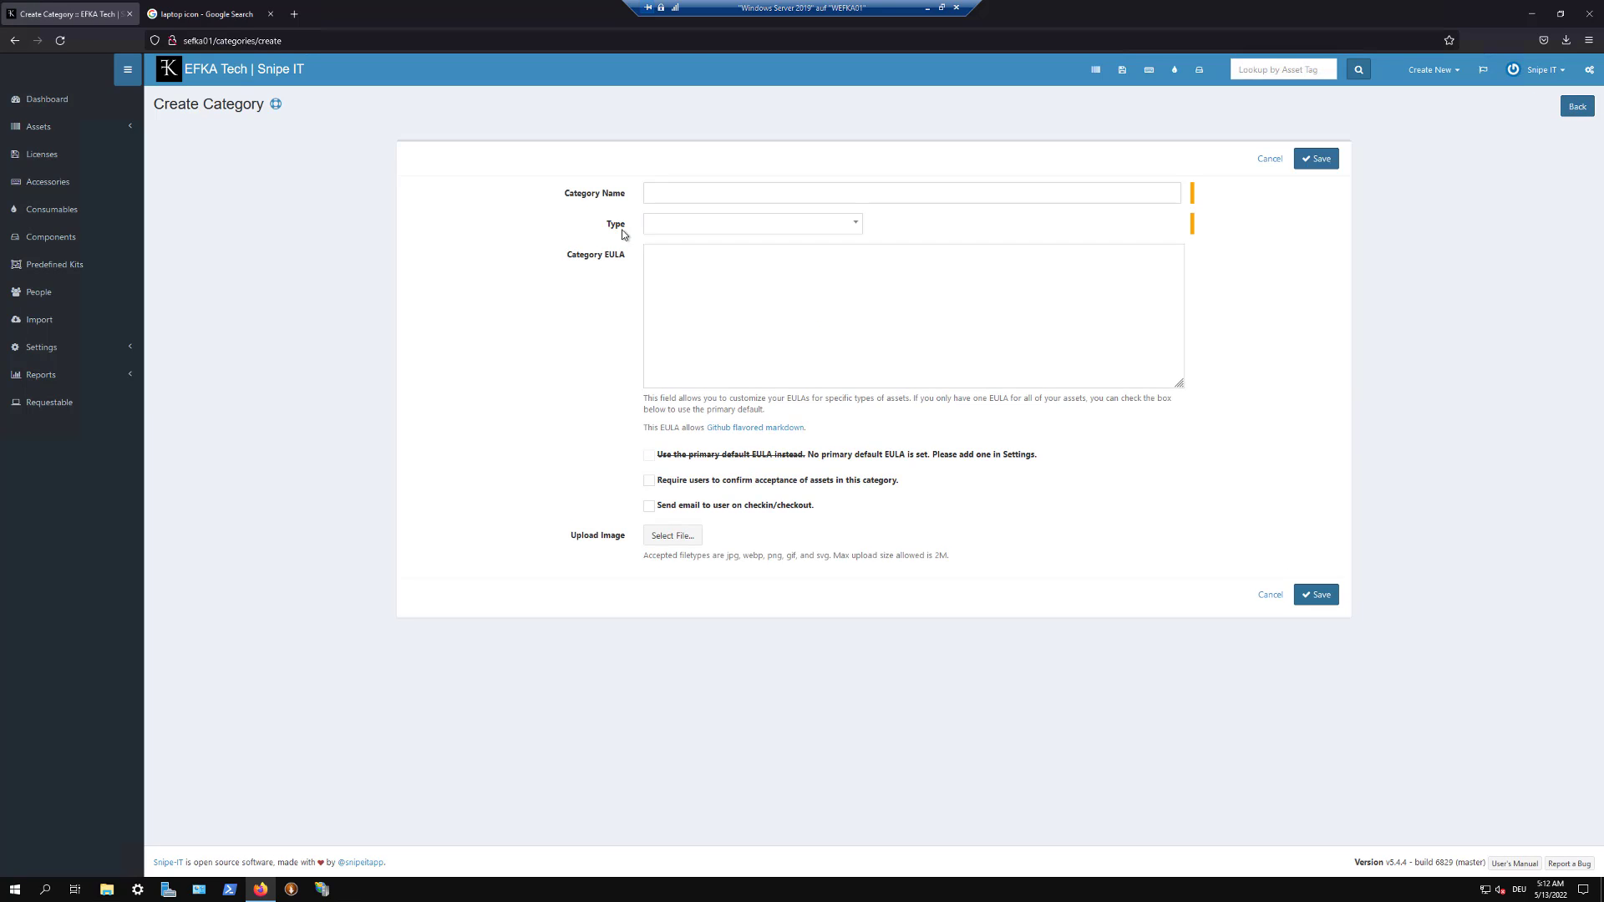
click(664, 194)
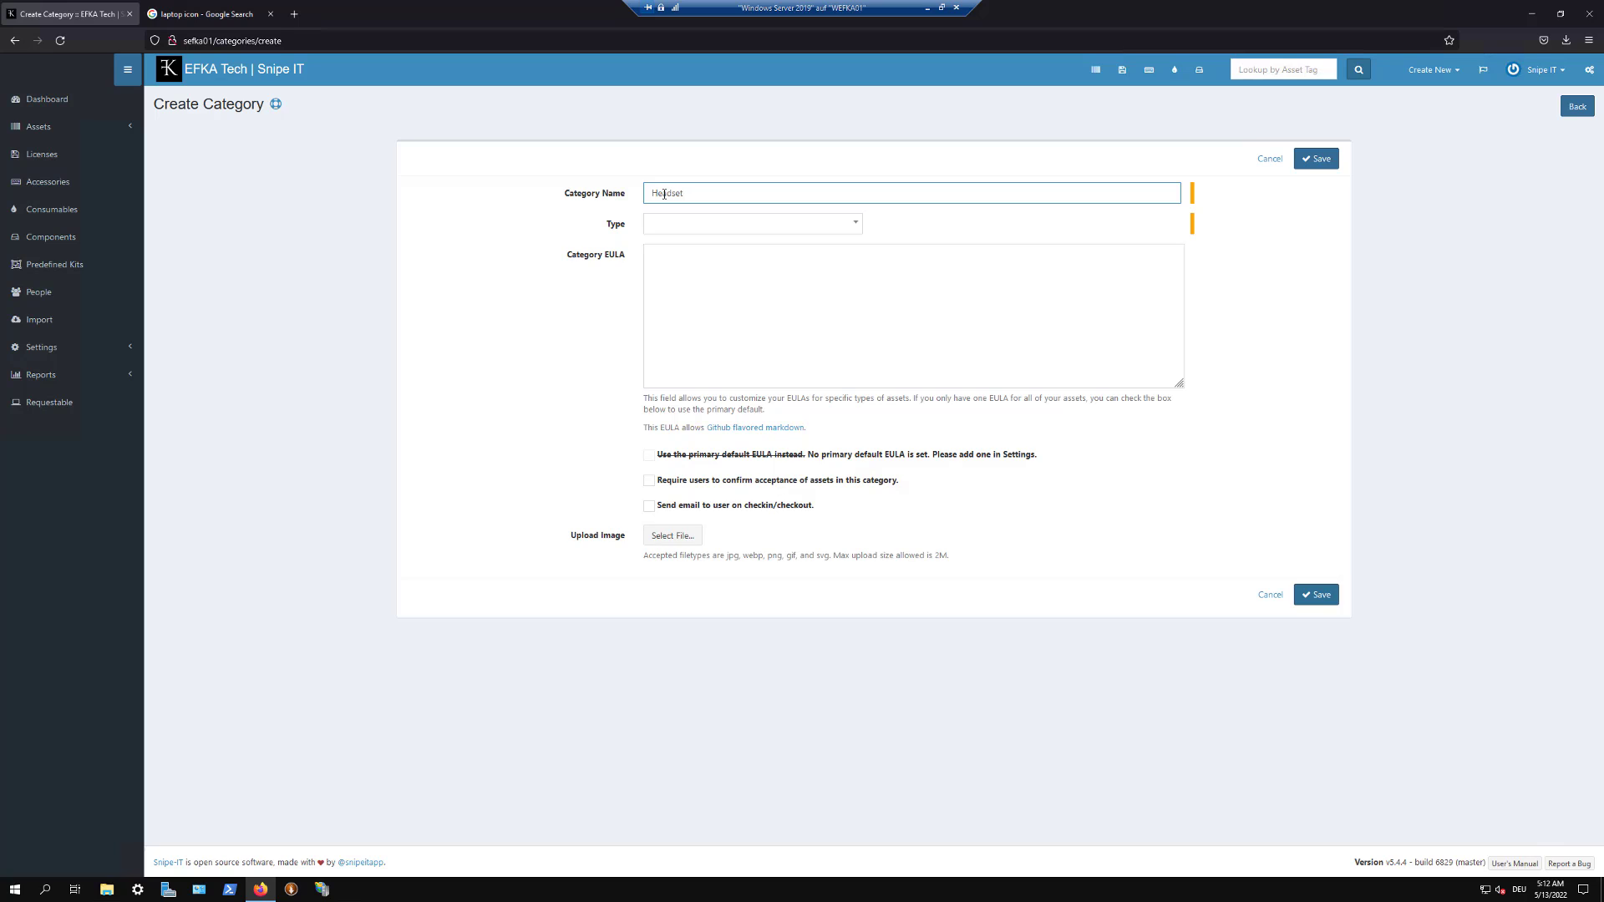
double_click(664, 193)
click(669, 226)
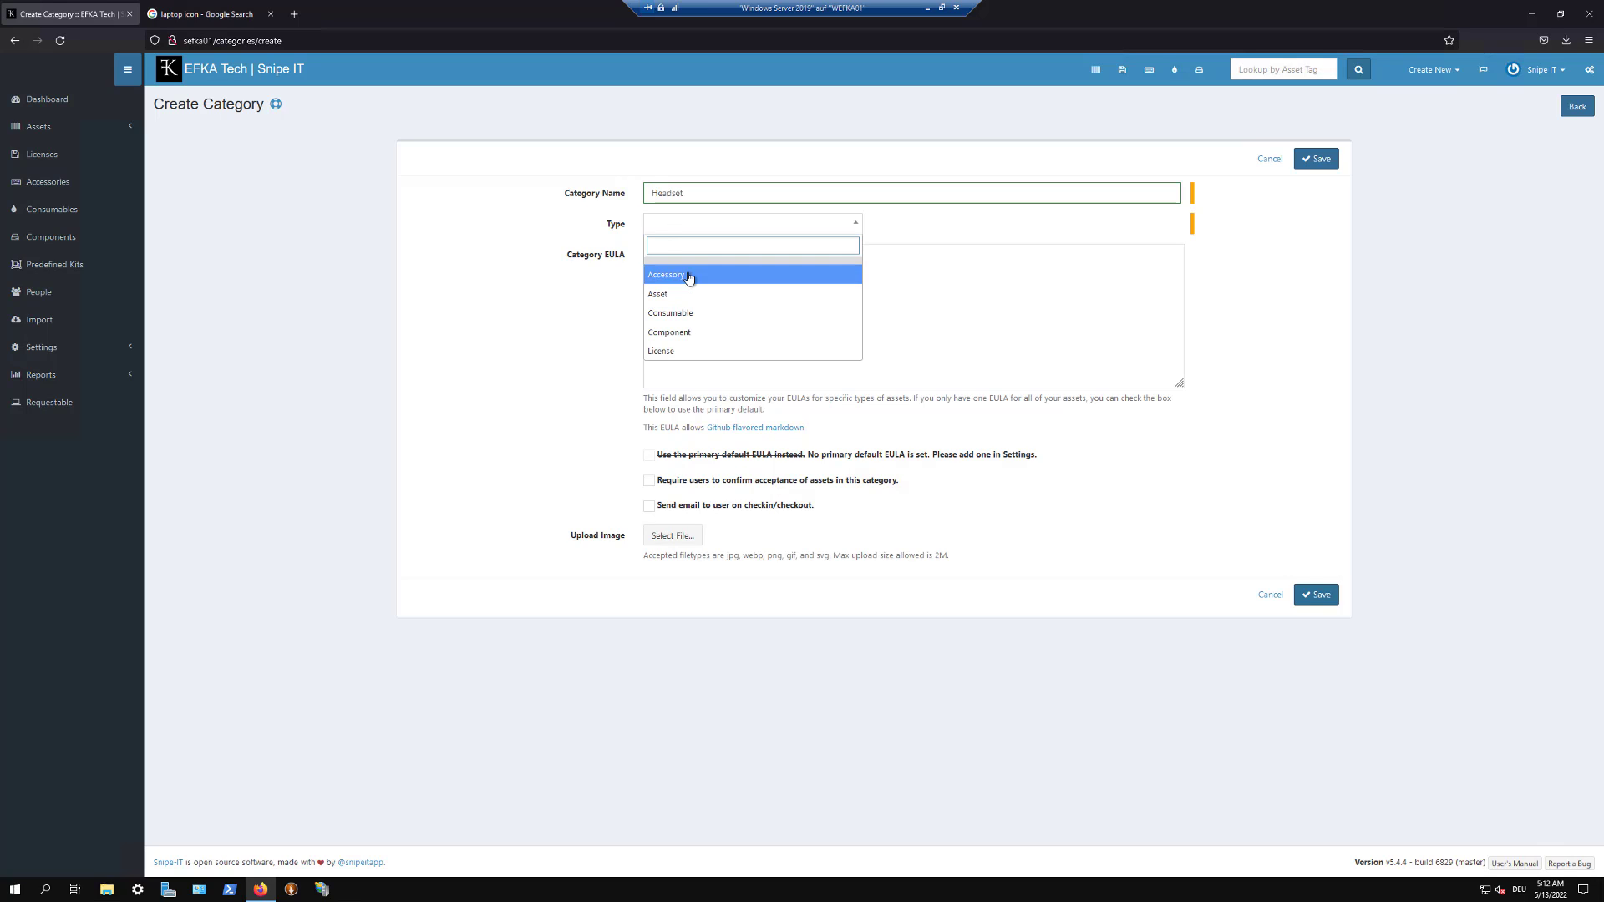
click(688, 276)
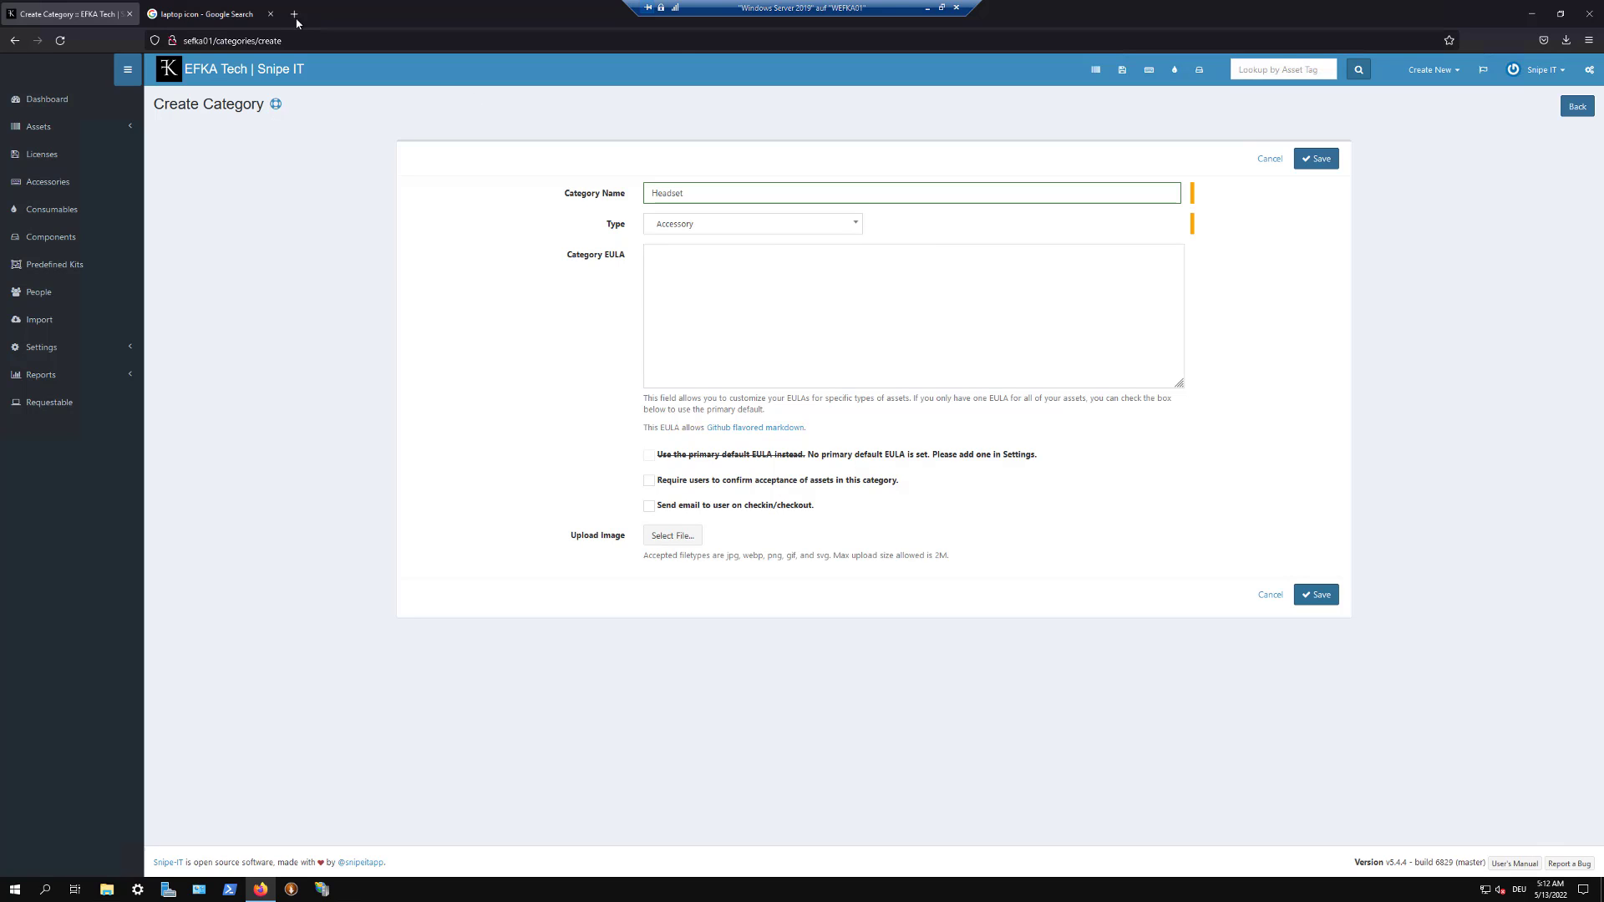
Step: Search the web images for Headset icon in the laptop icon results tab and dismiss the cookie notice
click(232, 8)
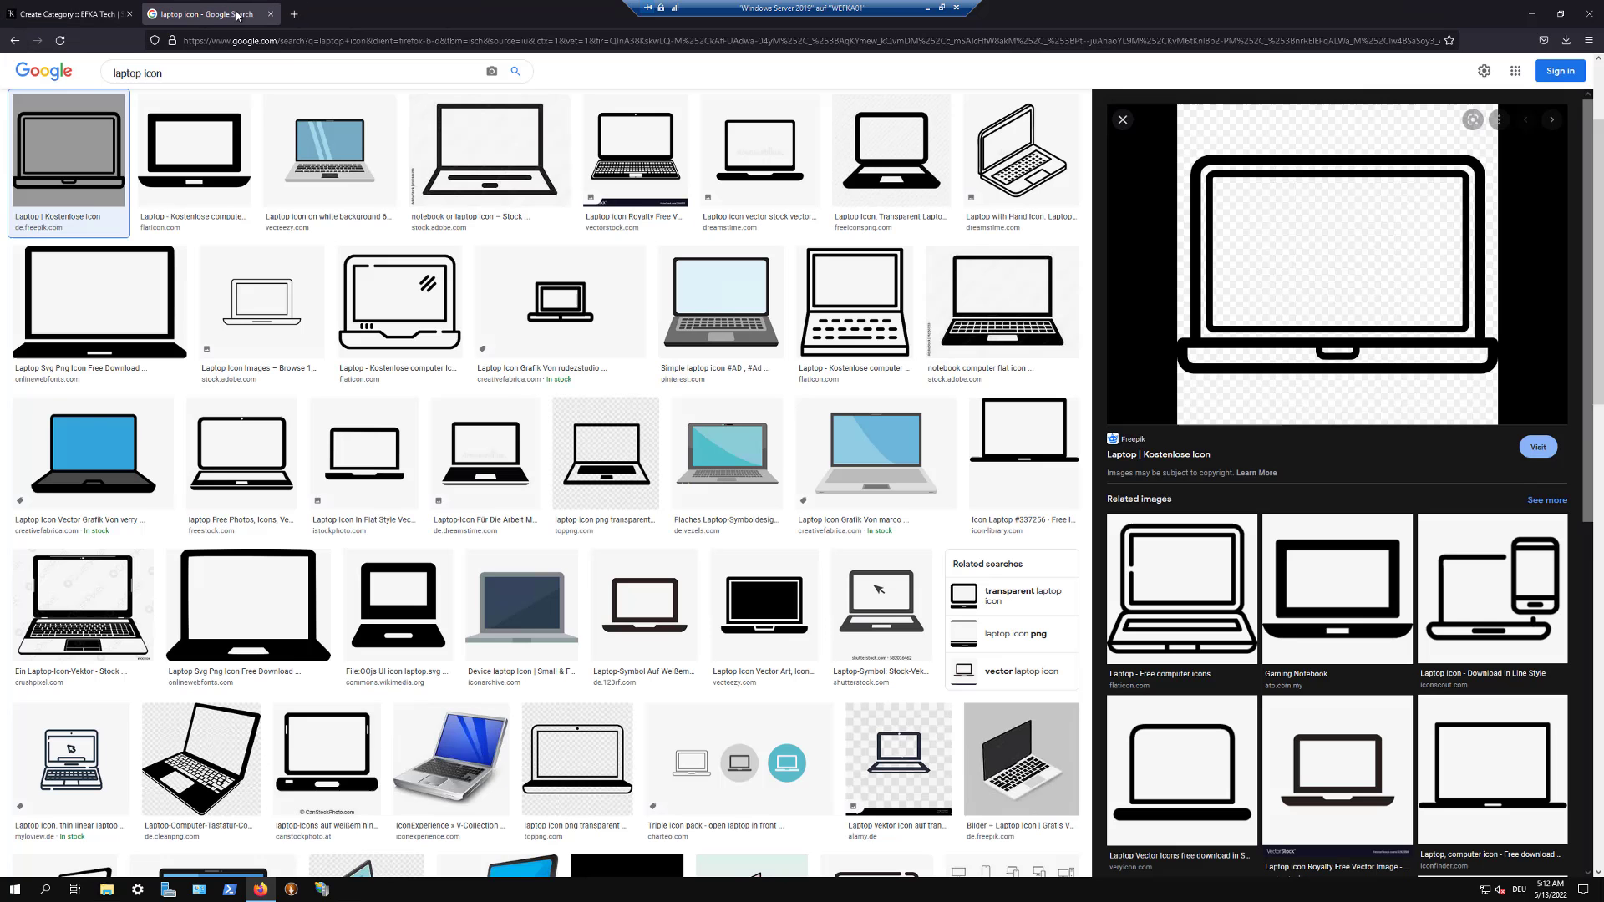
double_click(279, 71)
key(ctrl+a)
text(Headset ico)
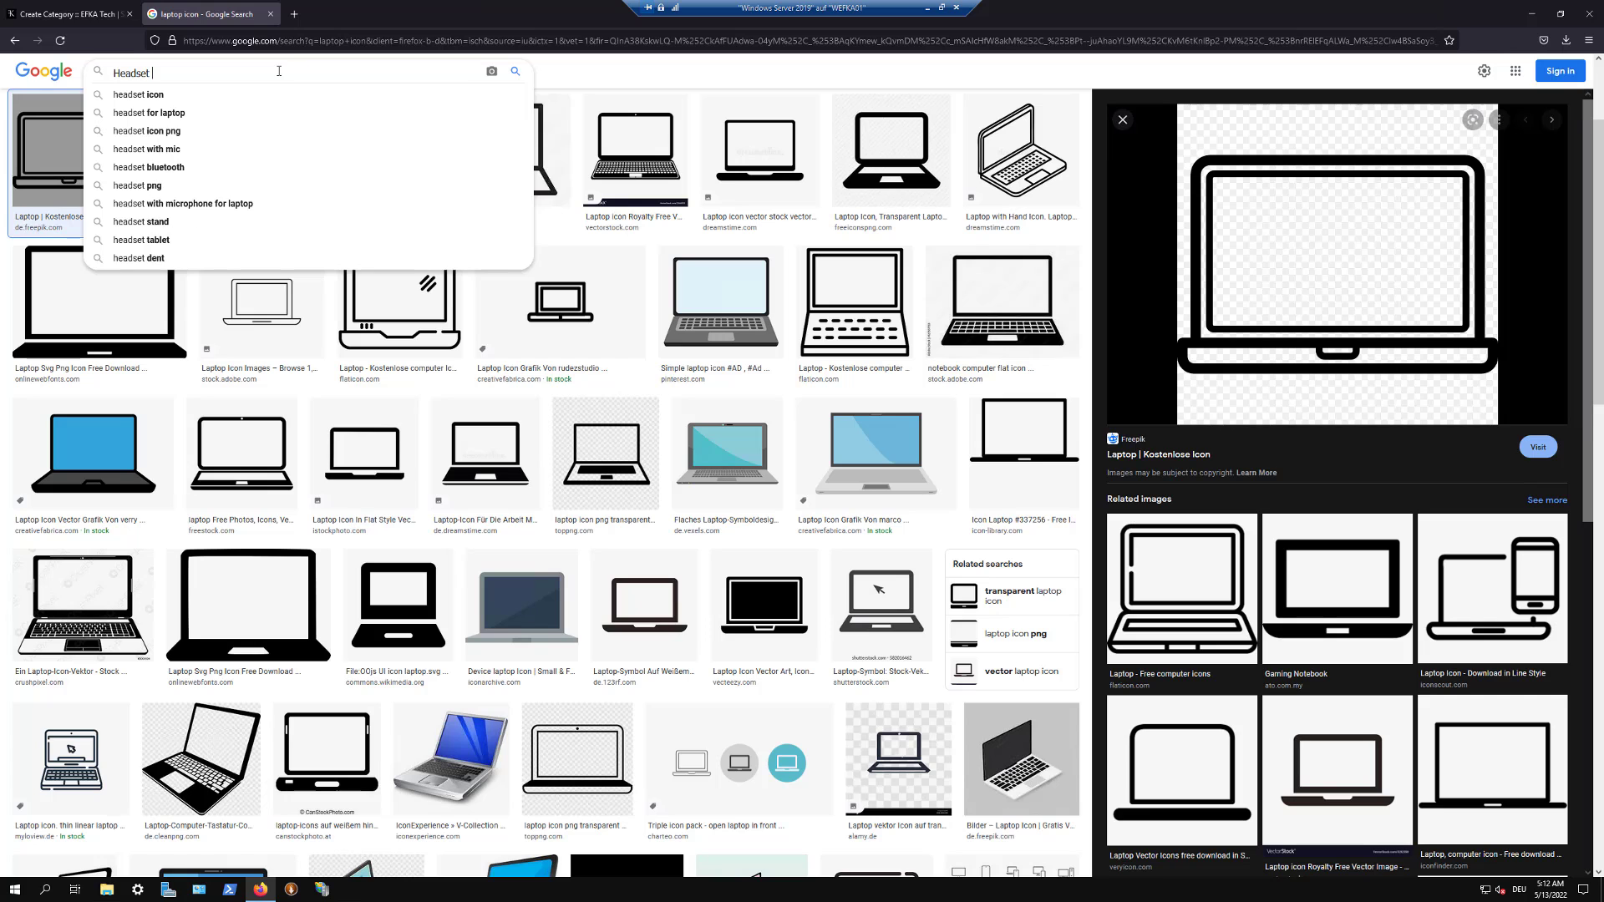
text(n)
key(Return)
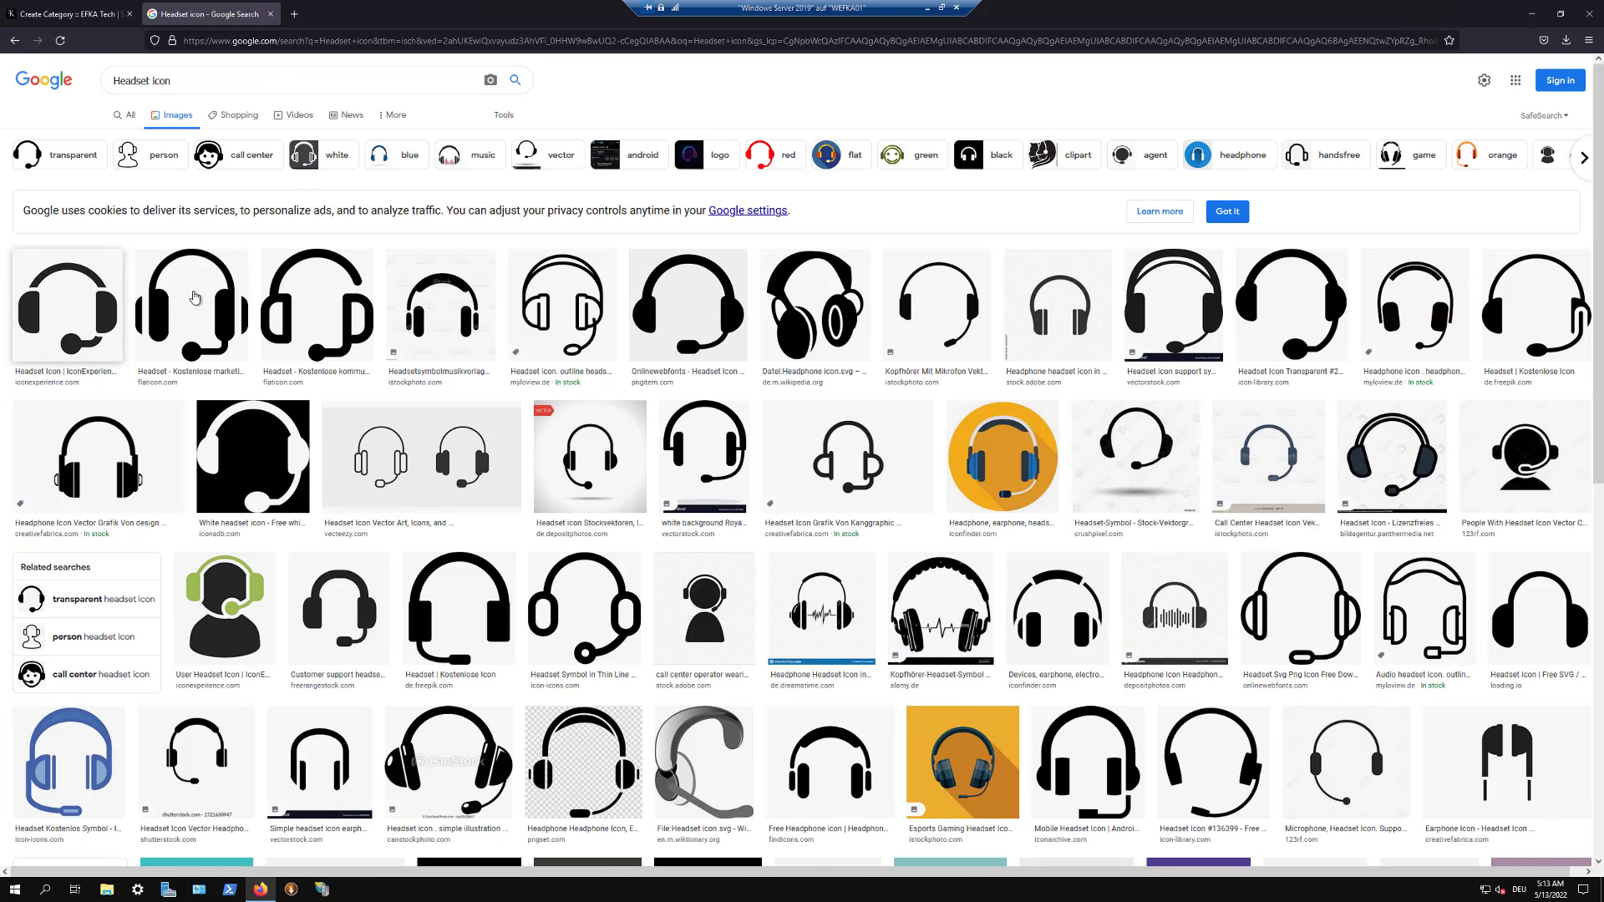
click(1225, 211)
Step: Compare several headset icons and save the rounded black outline headset with microphone to the Desktop as 868516.png
right_click(1283, 257)
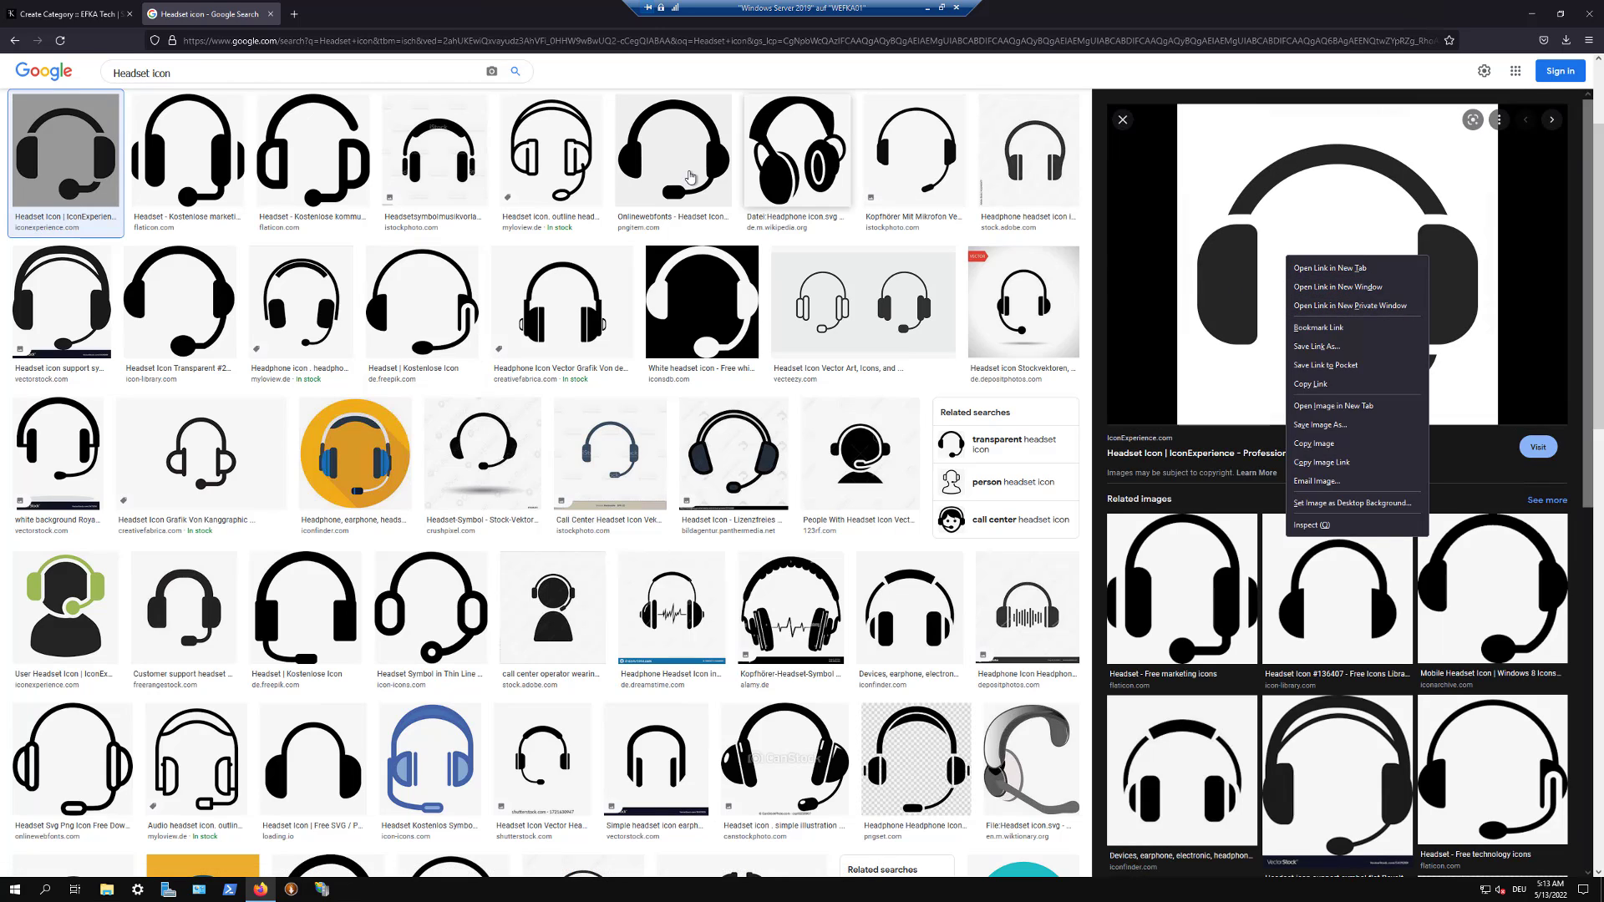
click(443, 164)
click(549, 154)
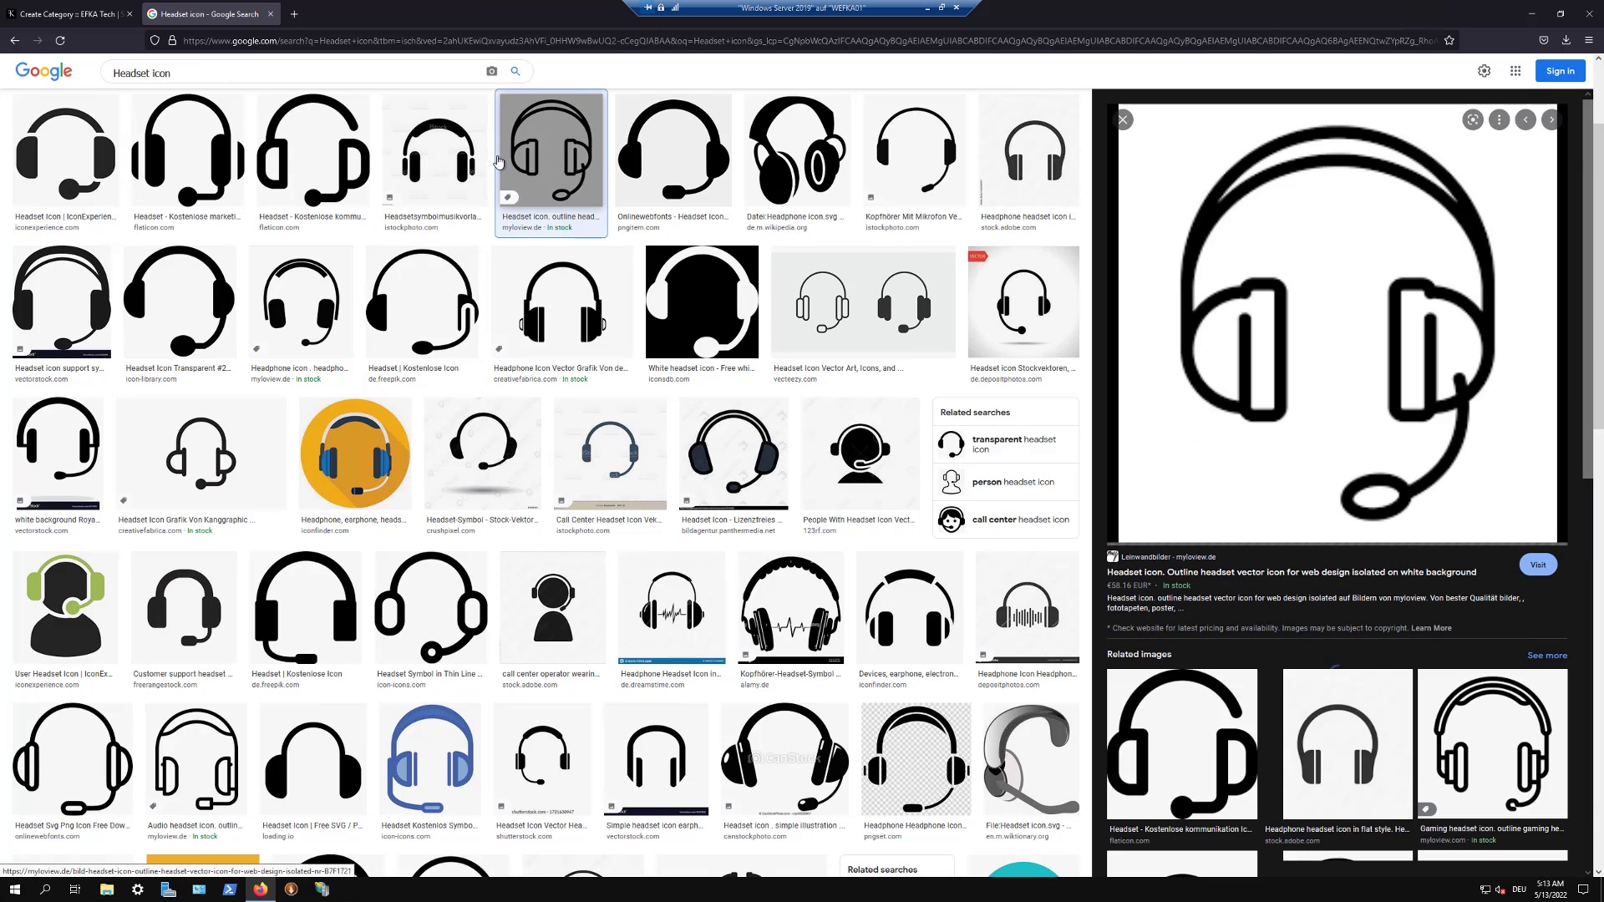
click(282, 163)
right_click(1263, 186)
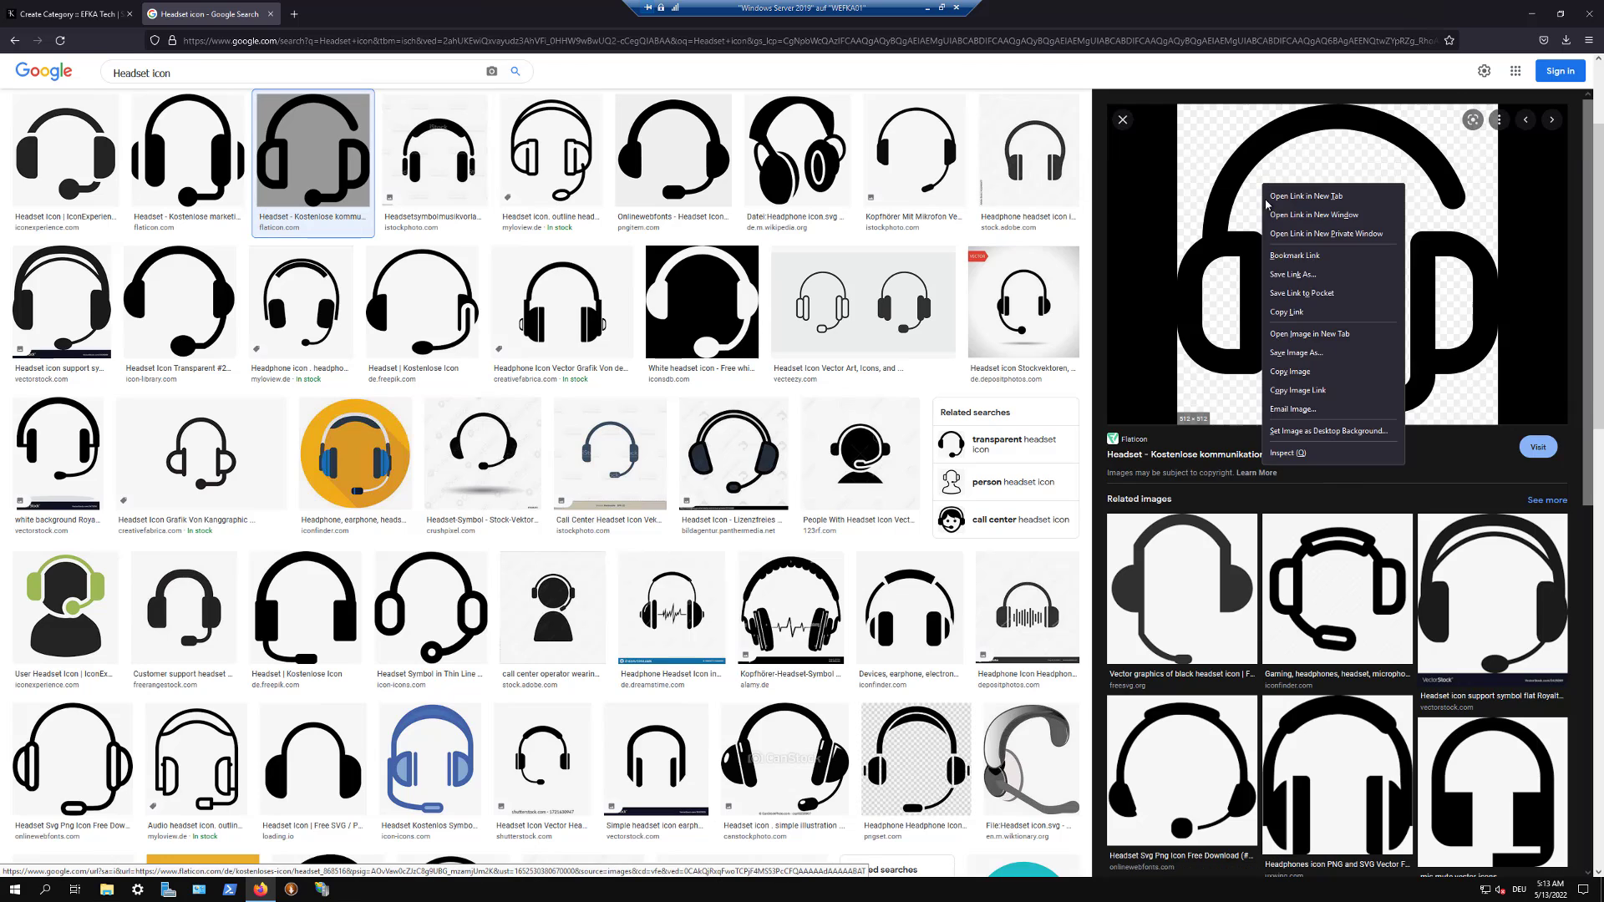
click(1290, 353)
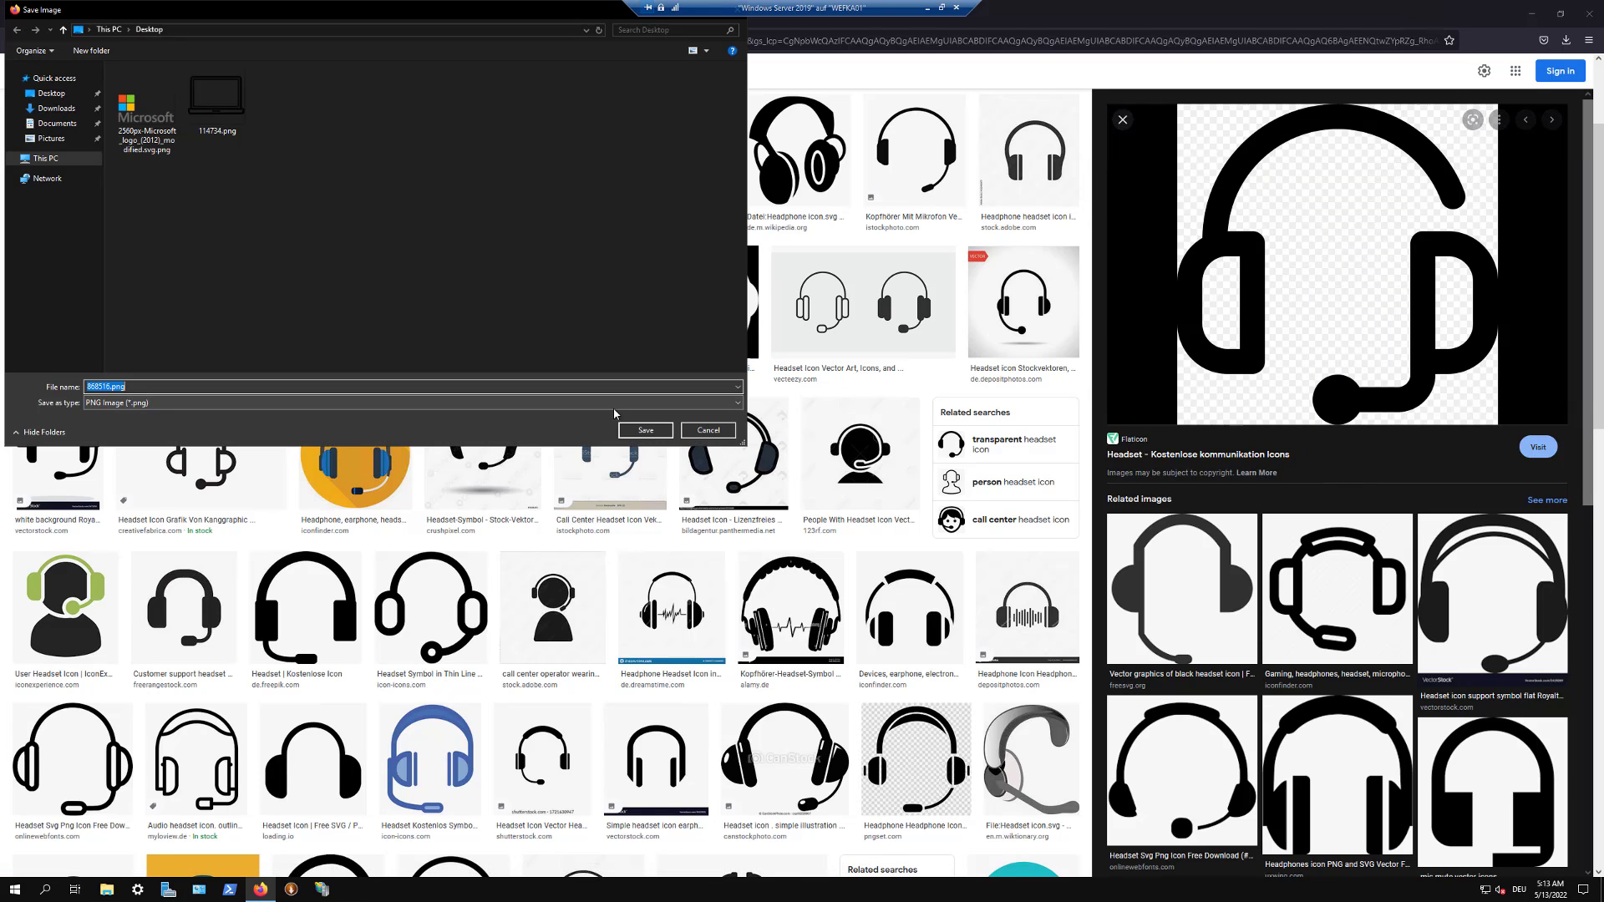
click(640, 430)
Step: Attach 868516.png as the Headset category's image and save the category
click(67, 14)
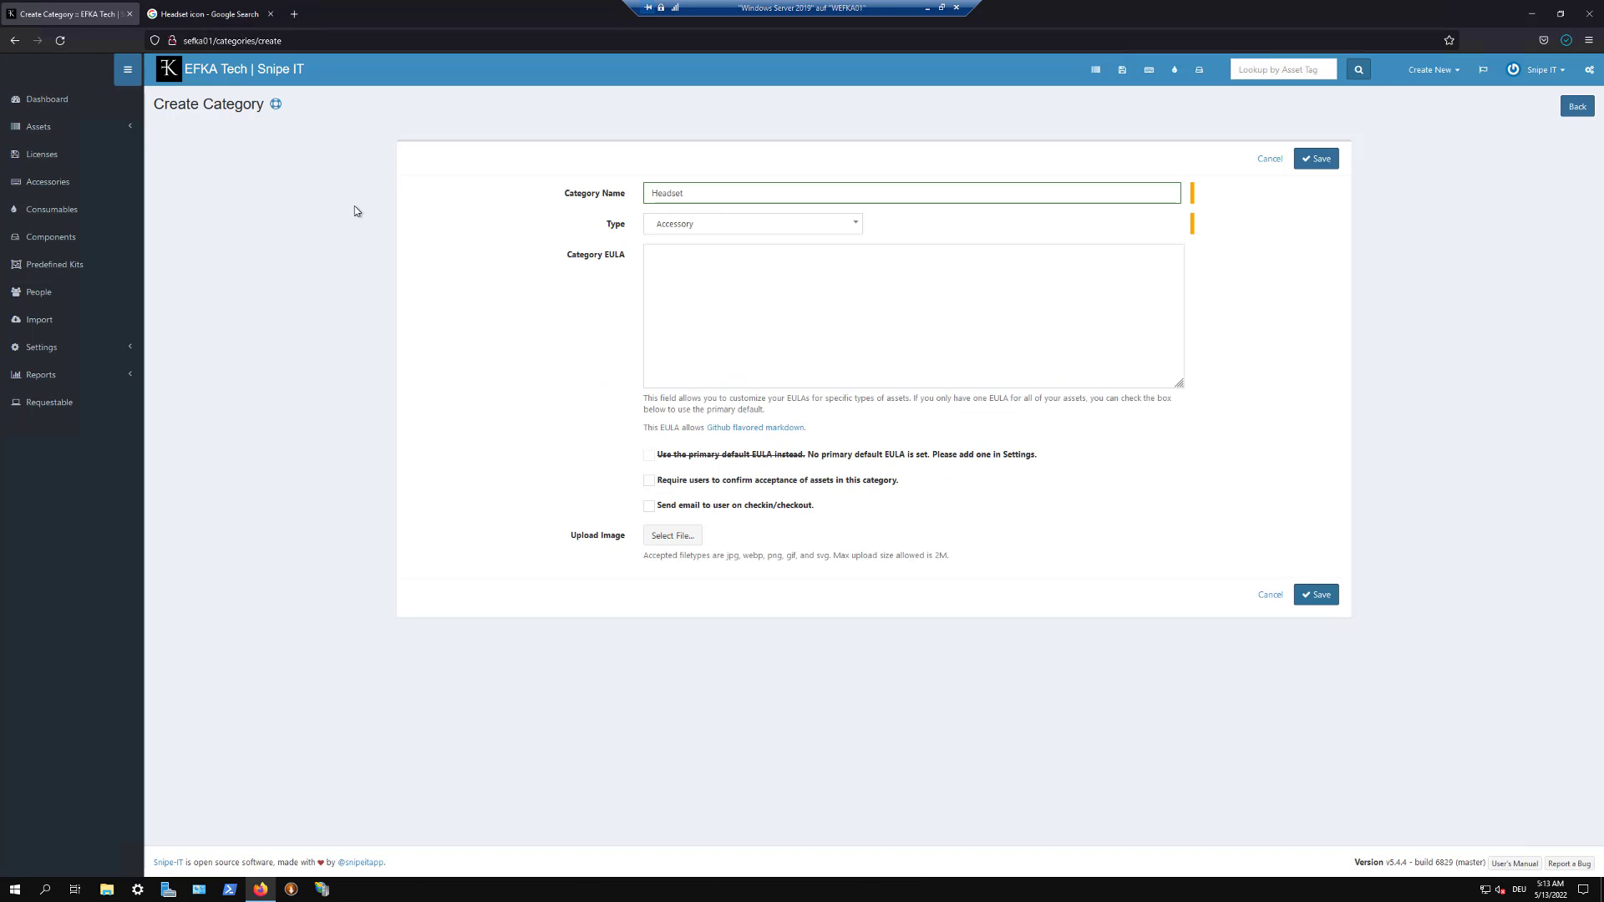
click(672, 535)
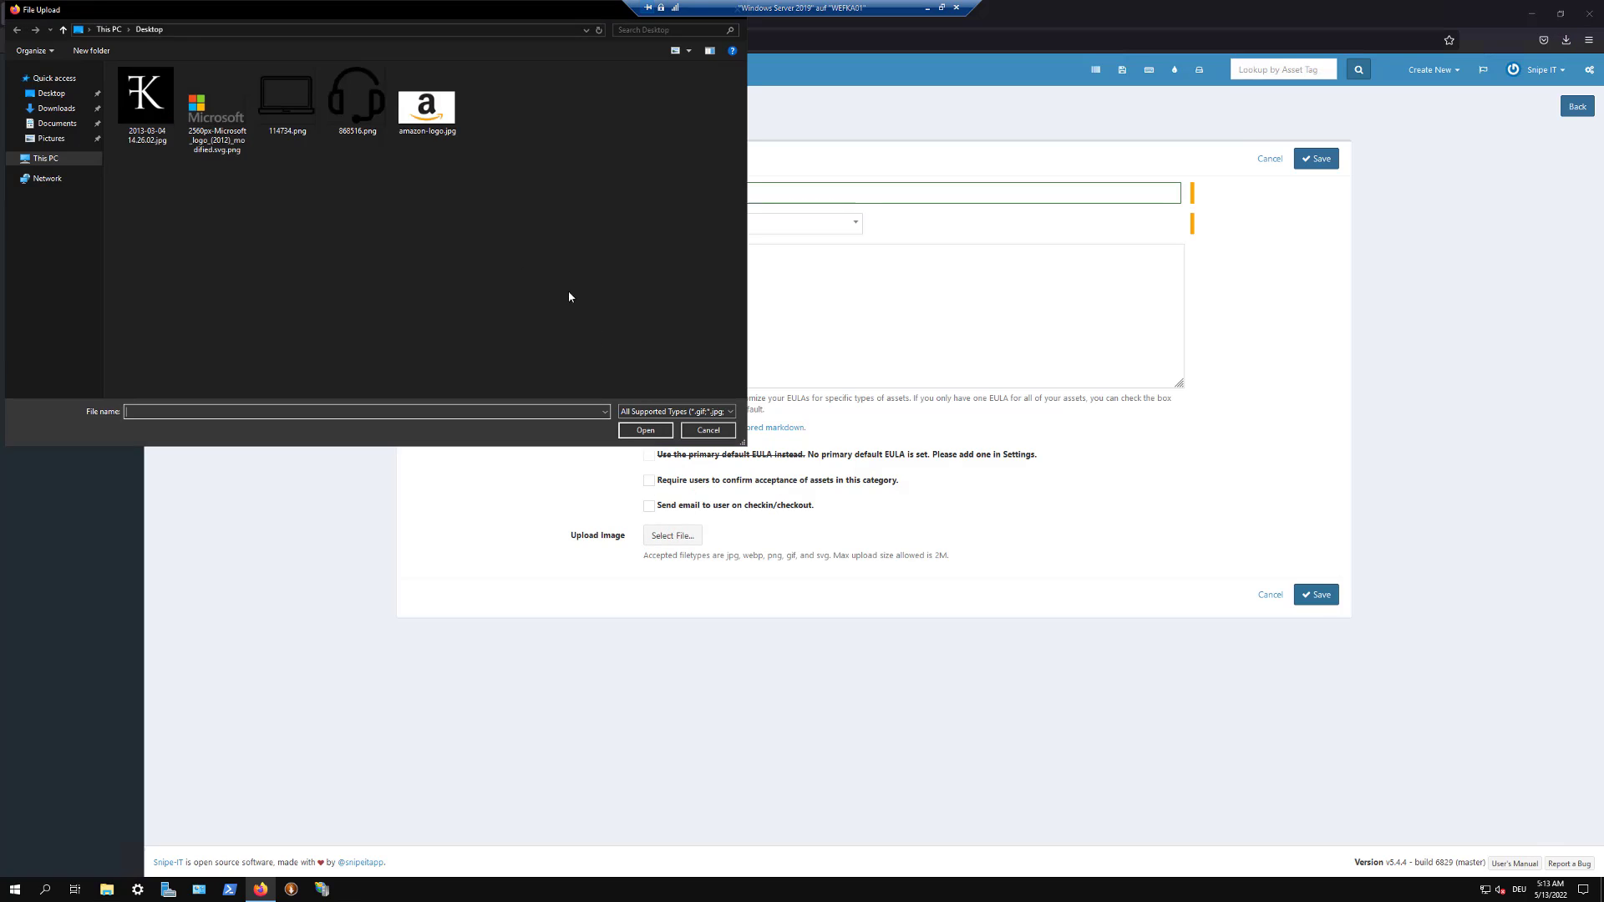
click(357, 98)
click(645, 430)
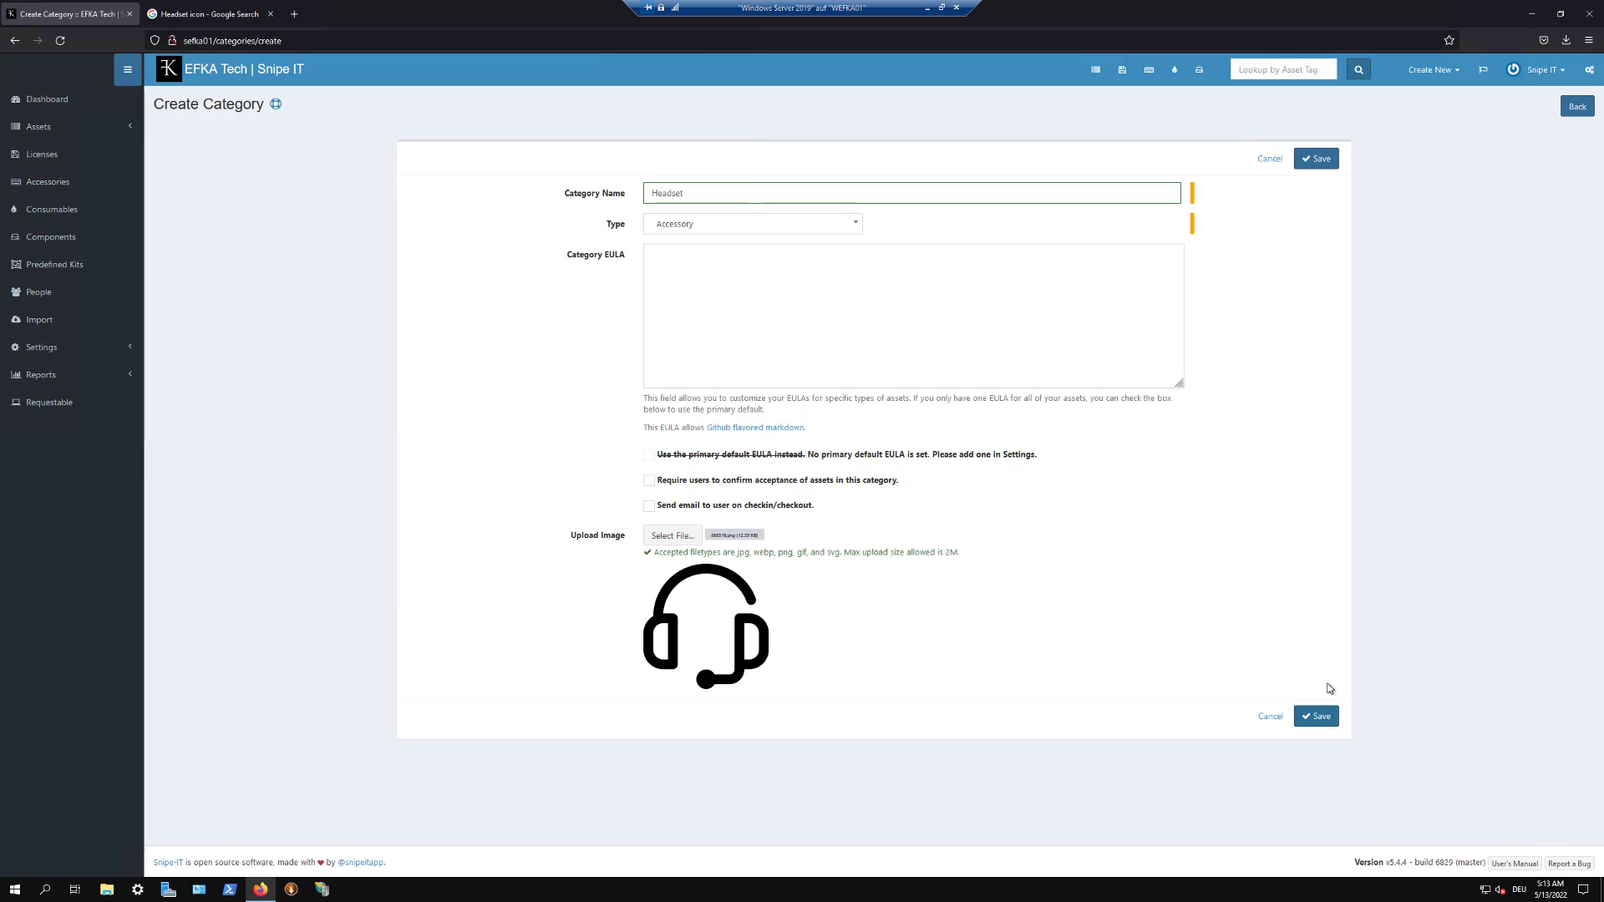
click(1317, 715)
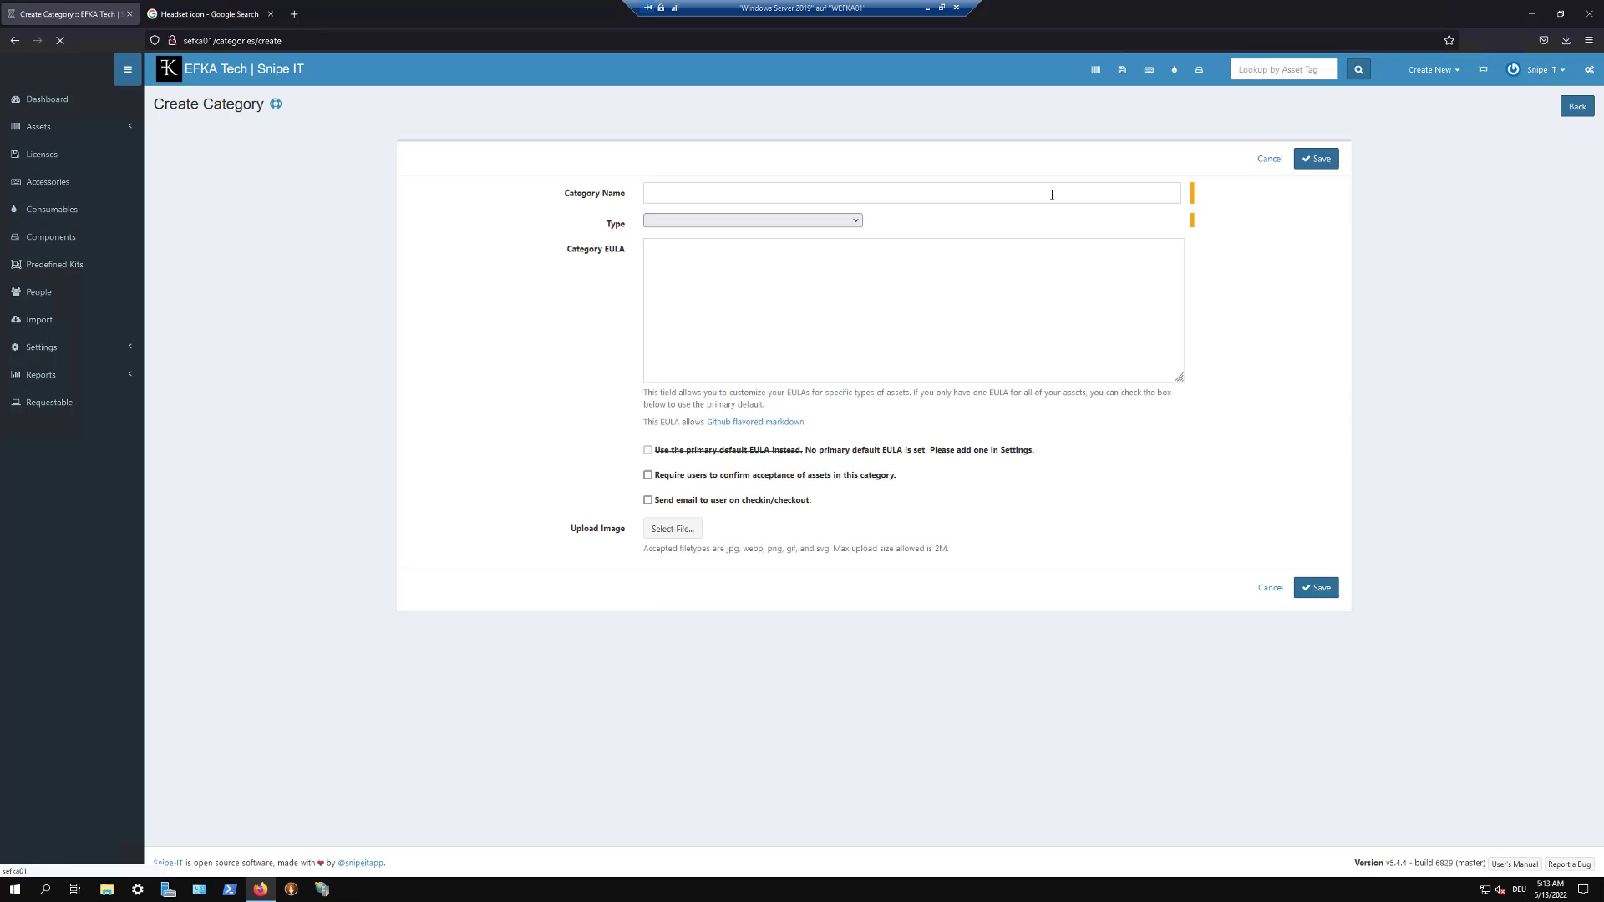
Step: Close the headset image search tab and fill in a new category named Printer Ink with the type Consumable
click(753, 196)
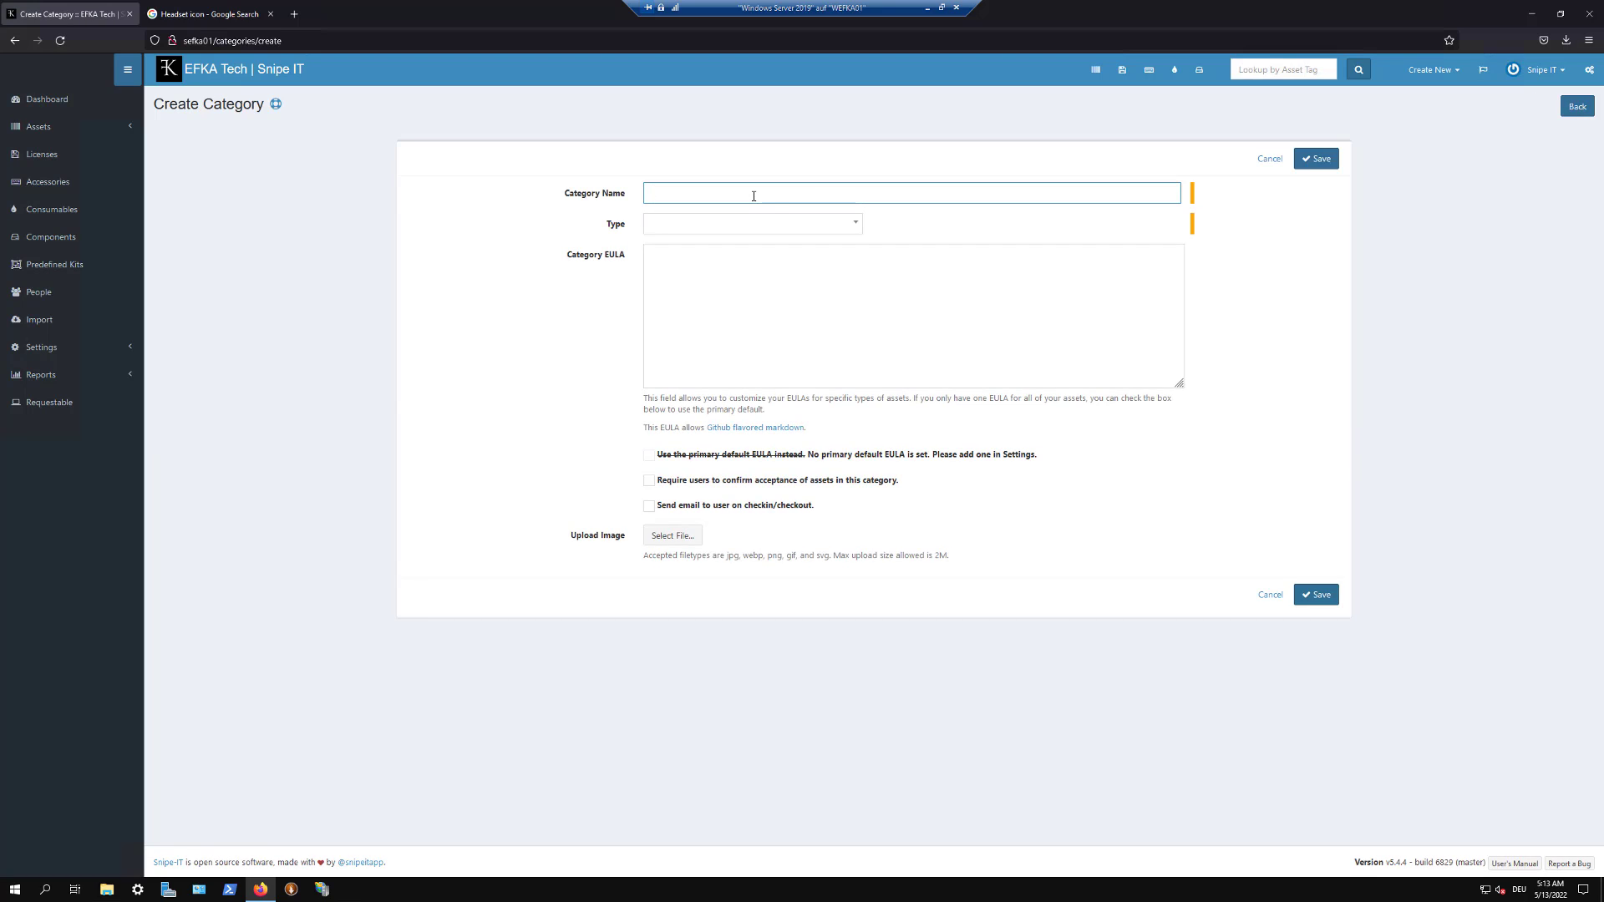
click(270, 13)
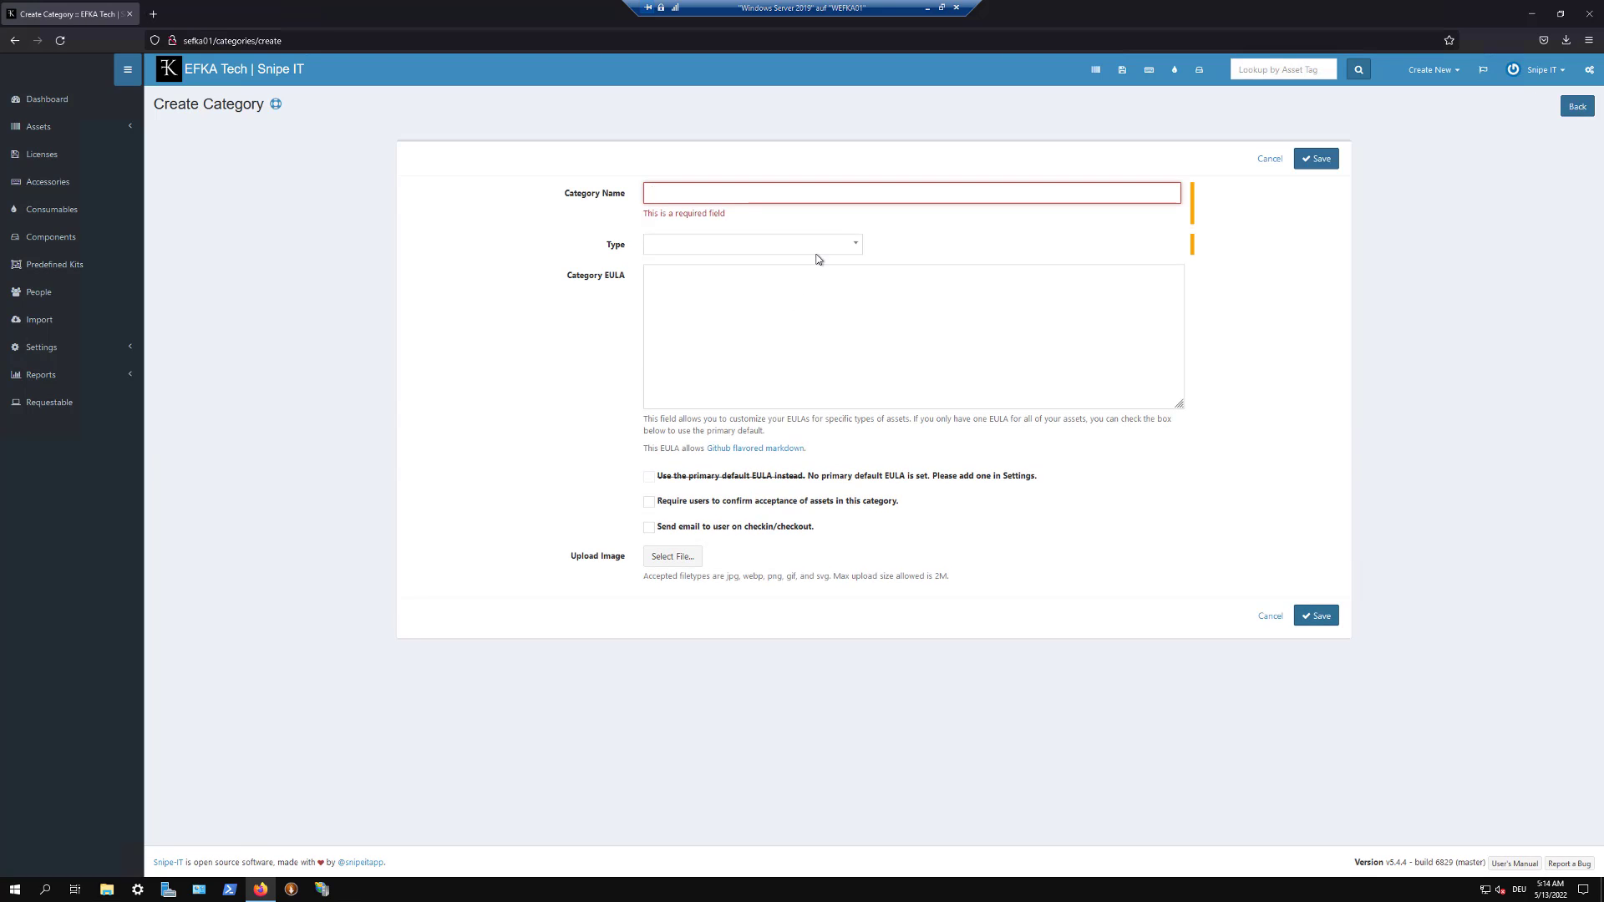
click(820, 189)
text(Pr)
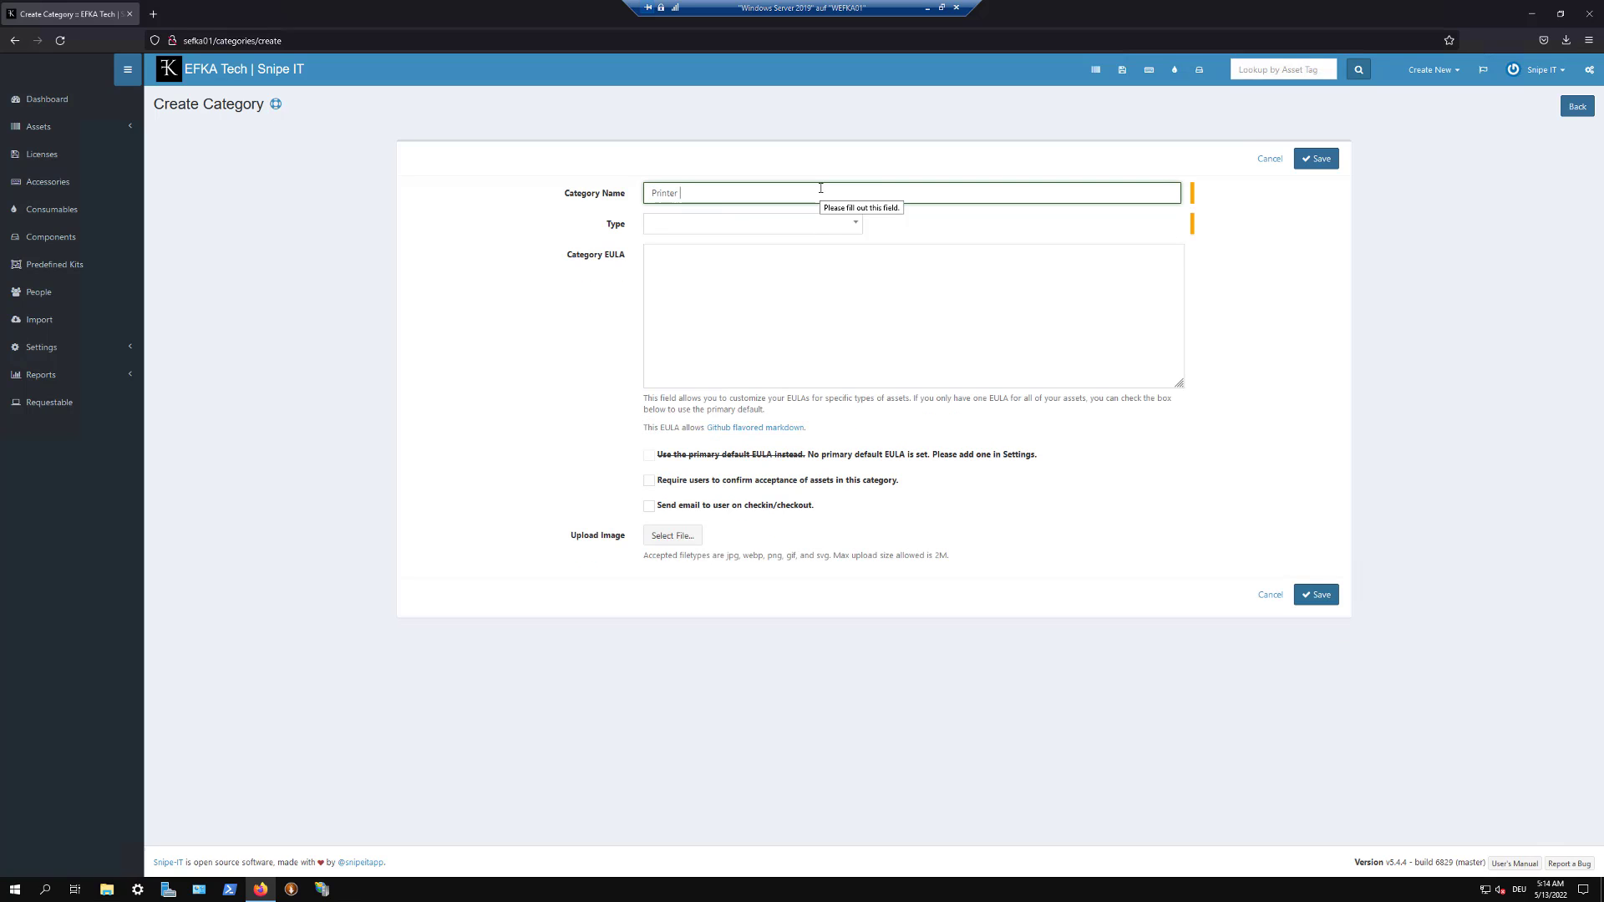
text(inter Ink)
click(802, 225)
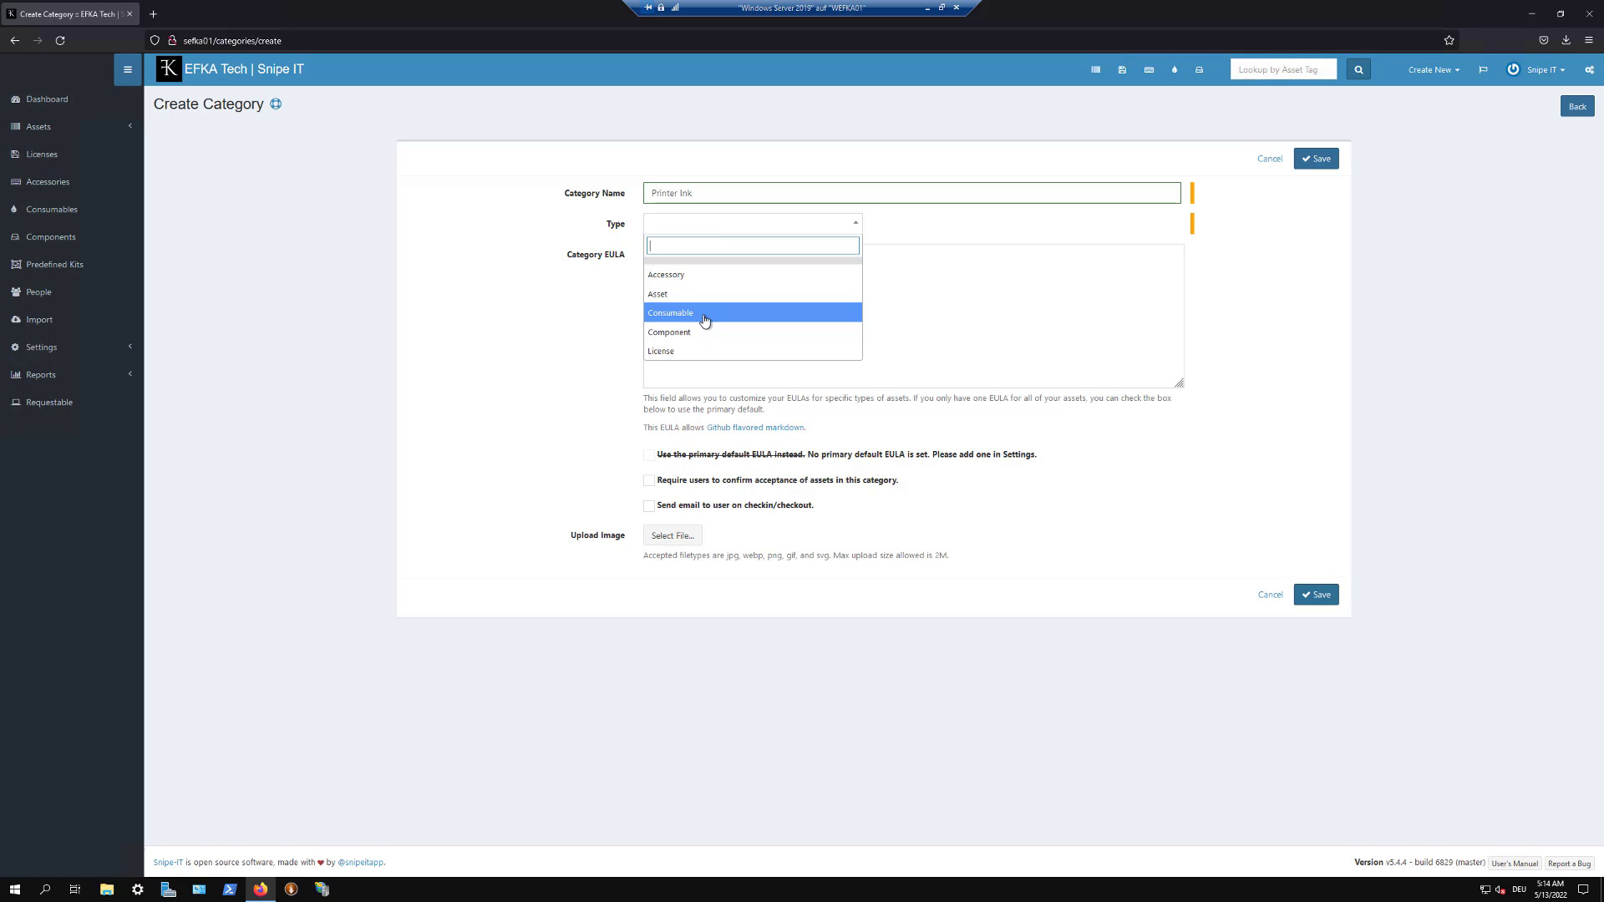
click(704, 314)
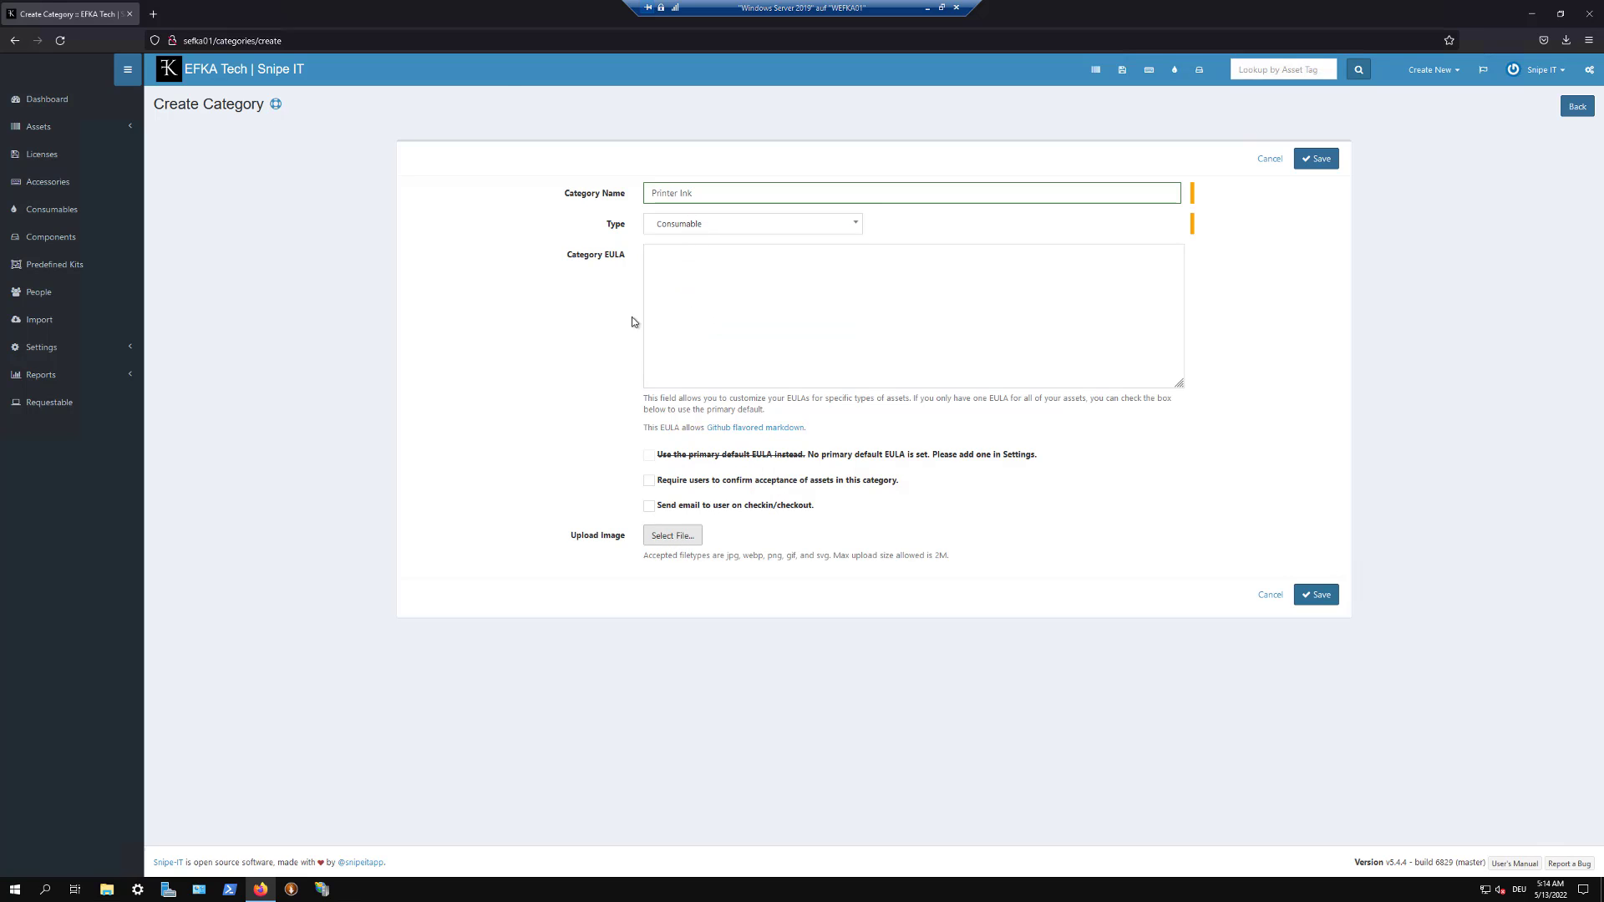
Step: Search the web for printer ink icon in a new browser tab
click(153, 13)
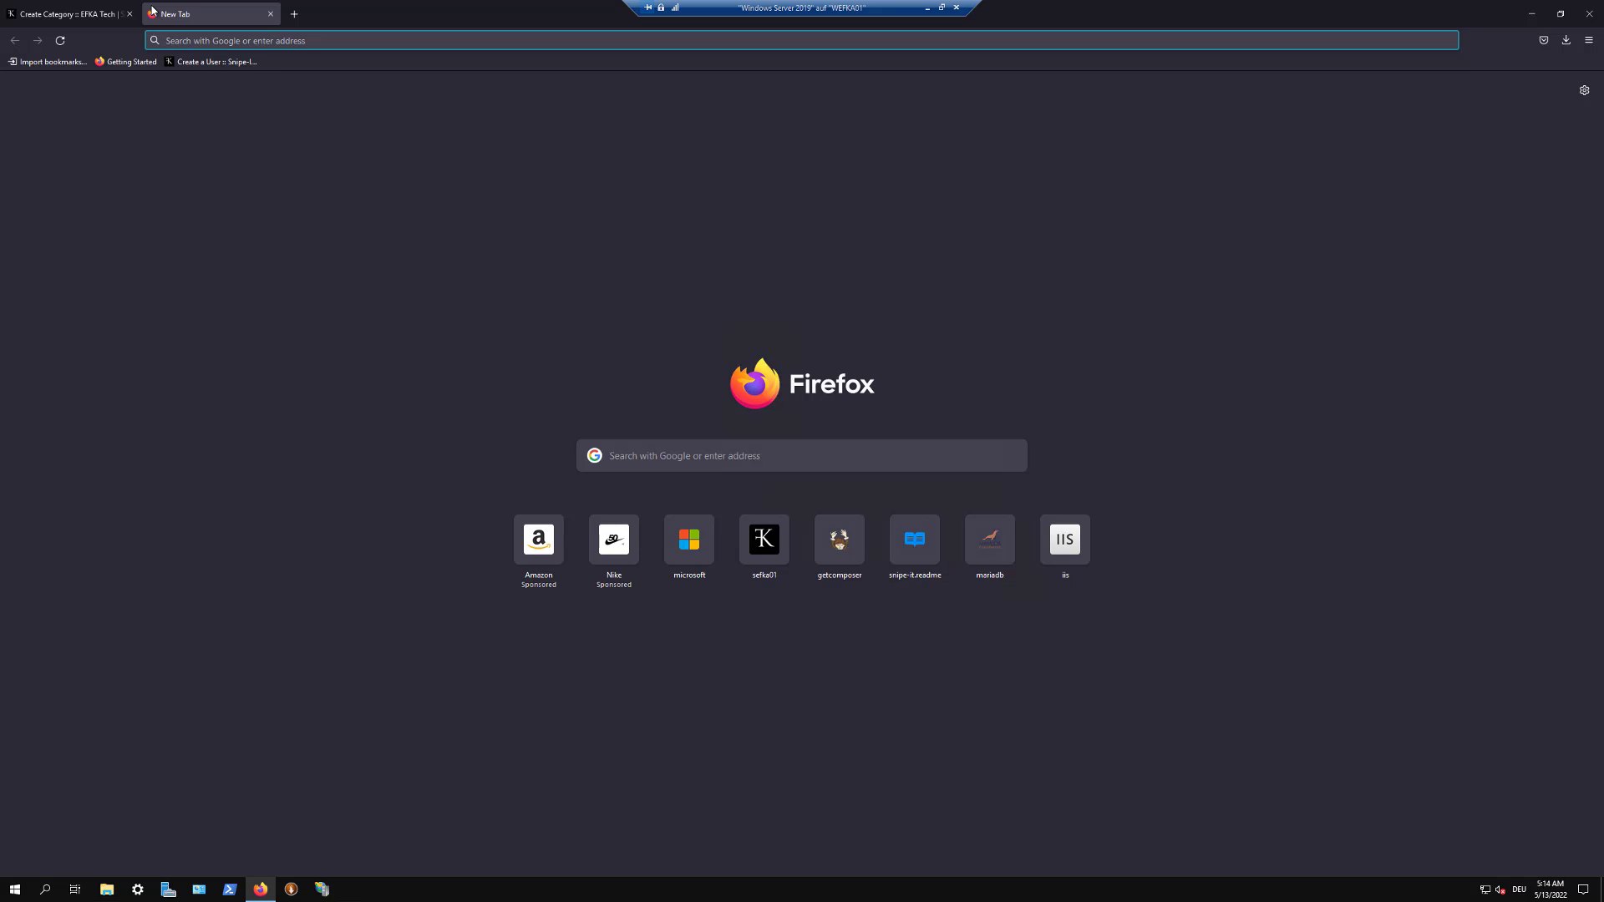
text(printer ic)
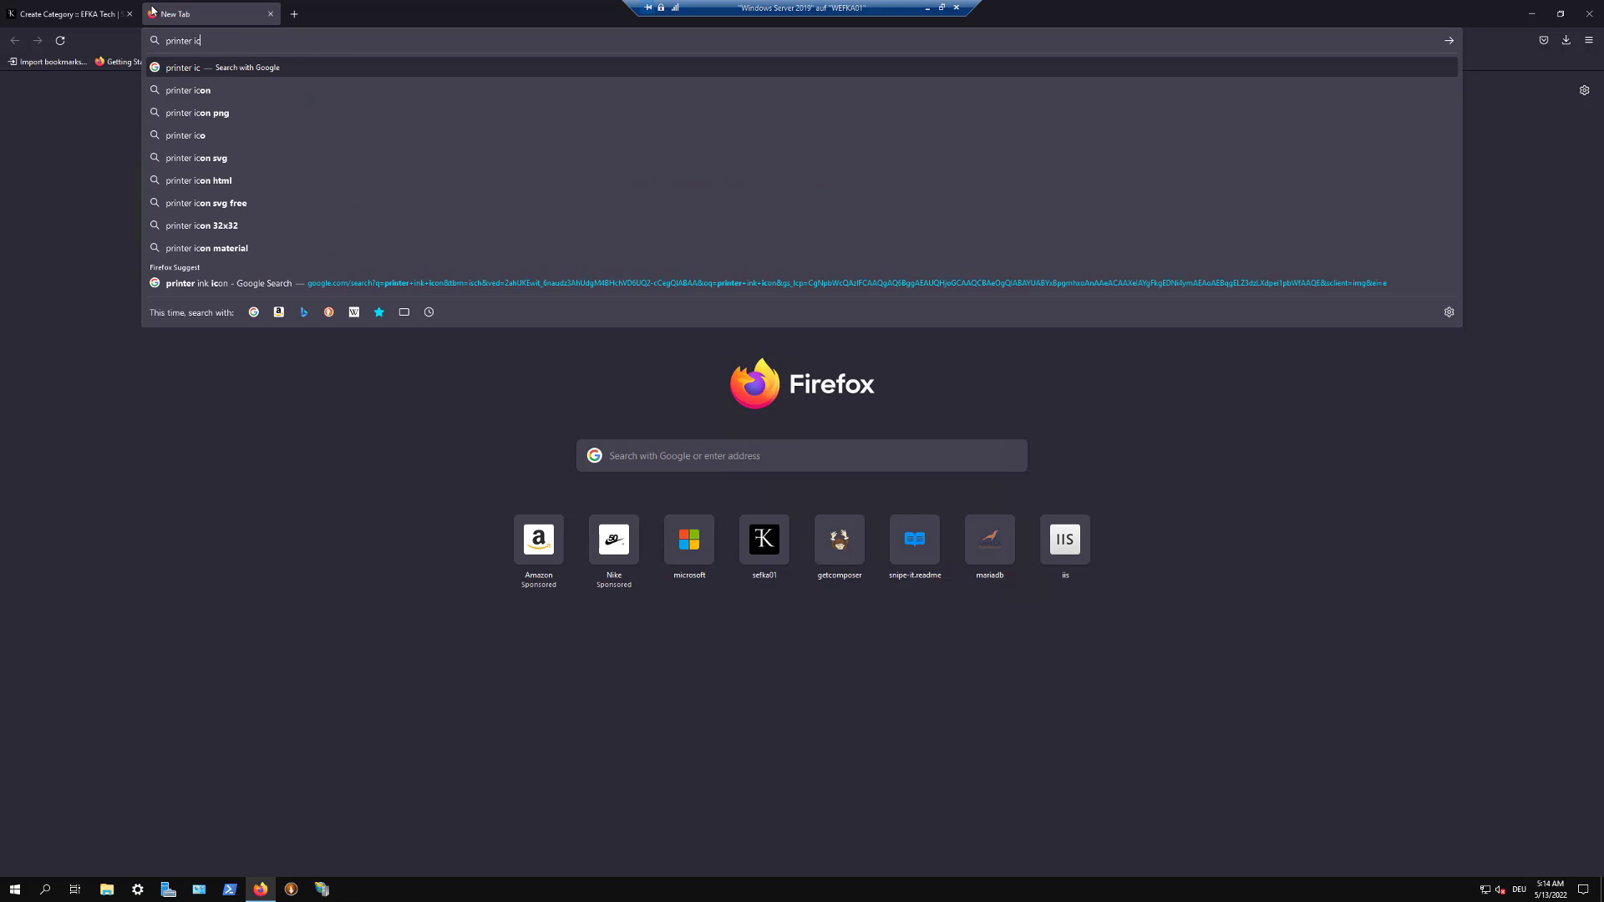
text(on)
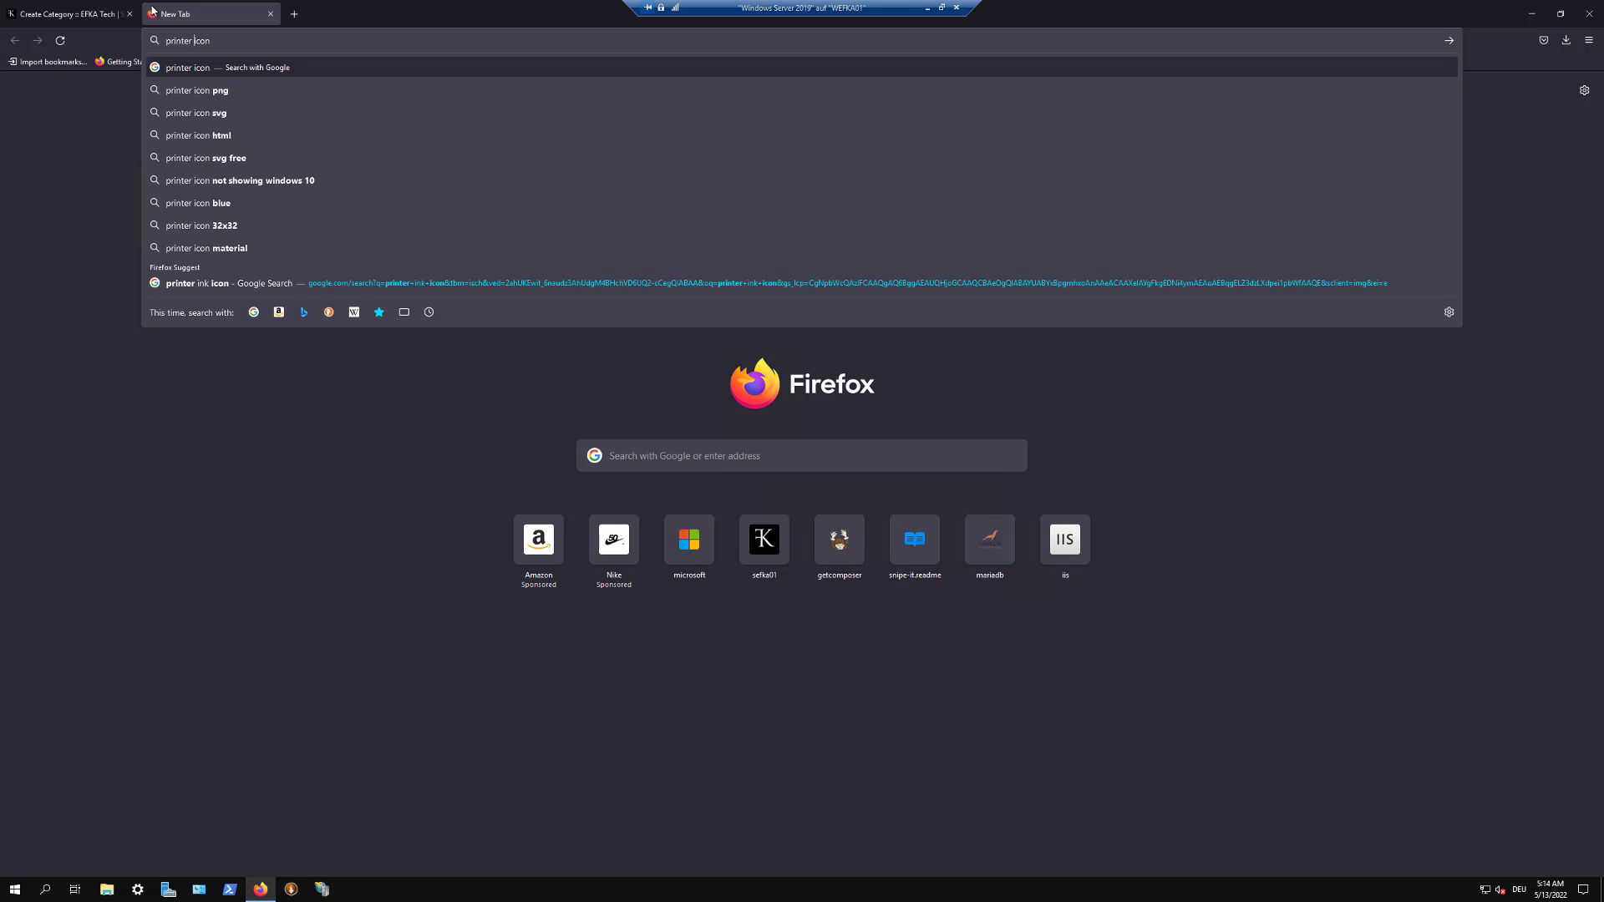
text(ink)
key(Return)
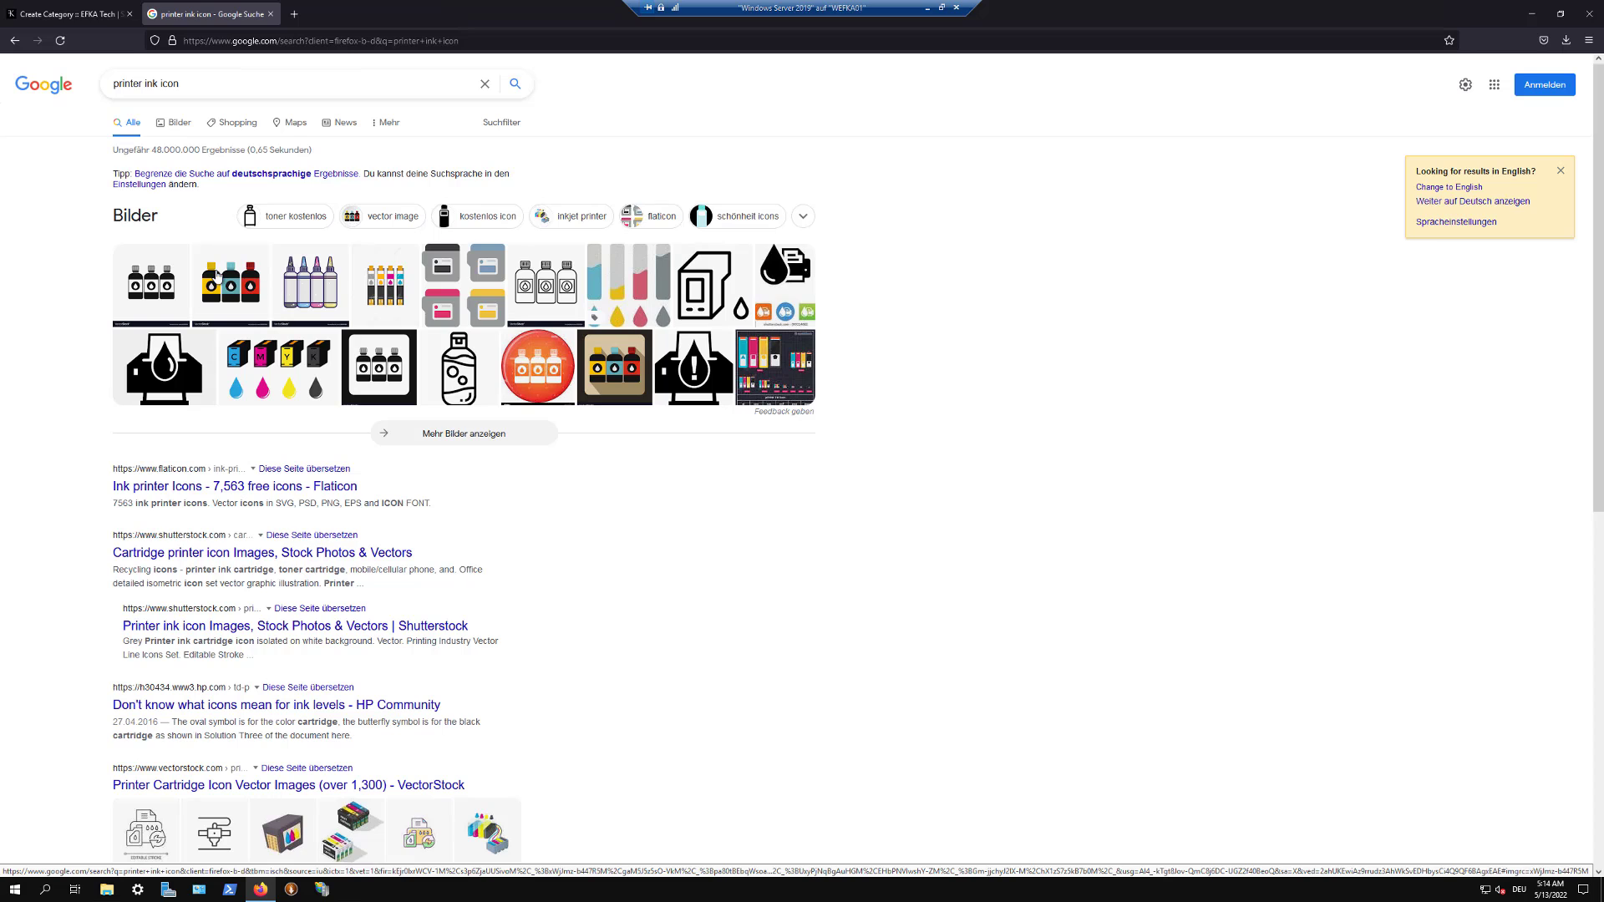
Step: Save the image of yellow, blue and red ink bottles to the Desktop as printer-ink-icon-flat-style-vector-10323324.jpg
click(216, 273)
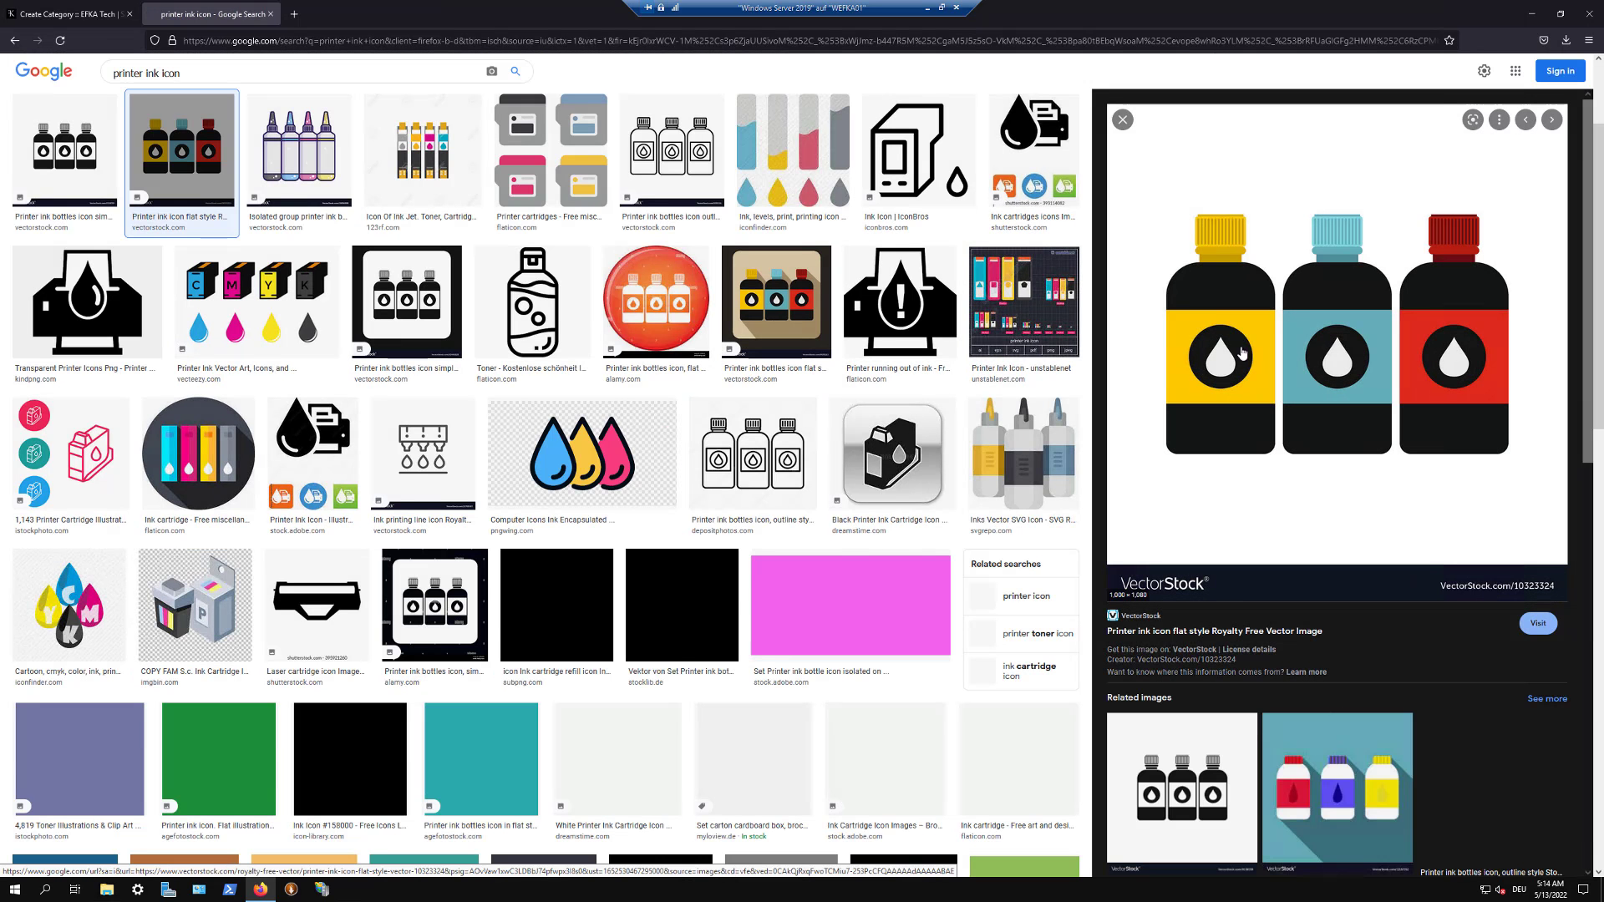
right_click(1292, 302)
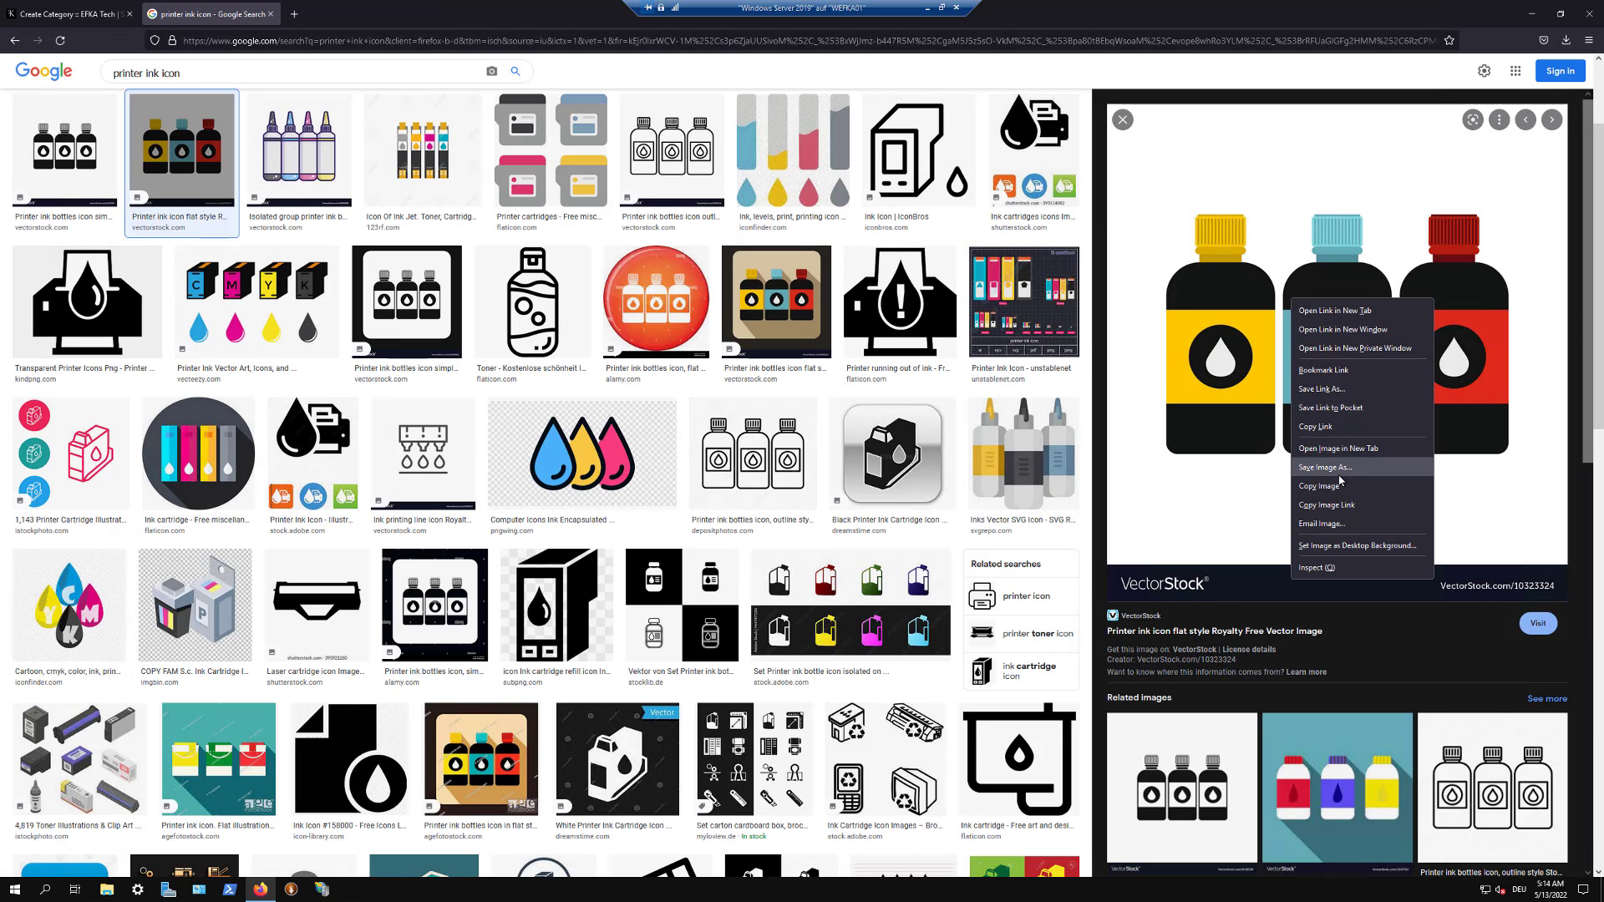
click(1339, 473)
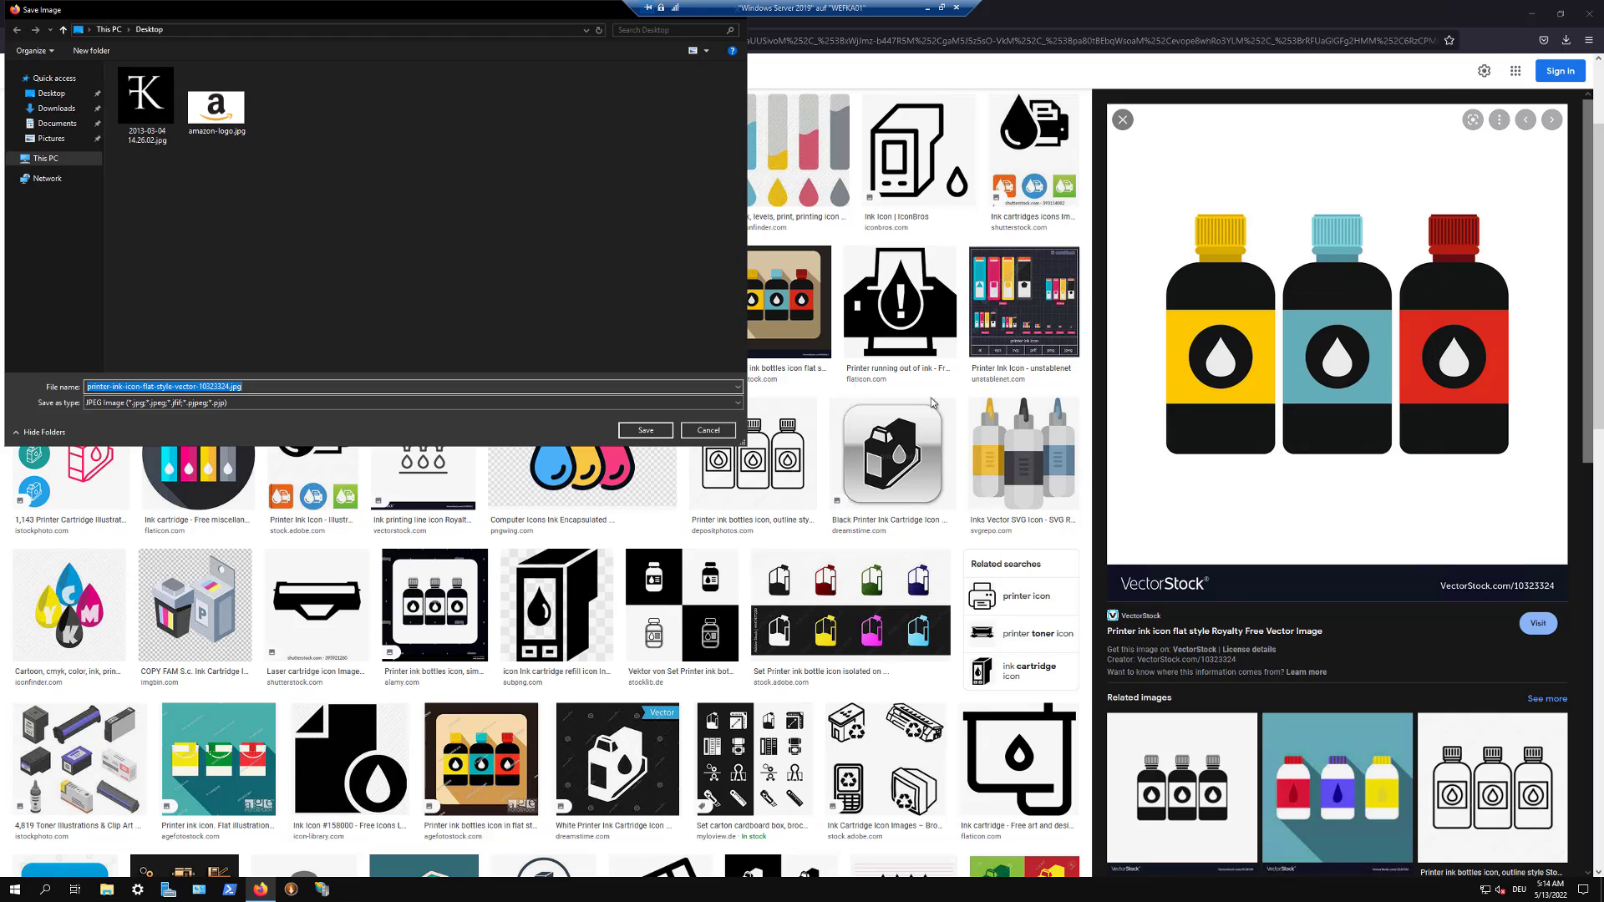
click(649, 430)
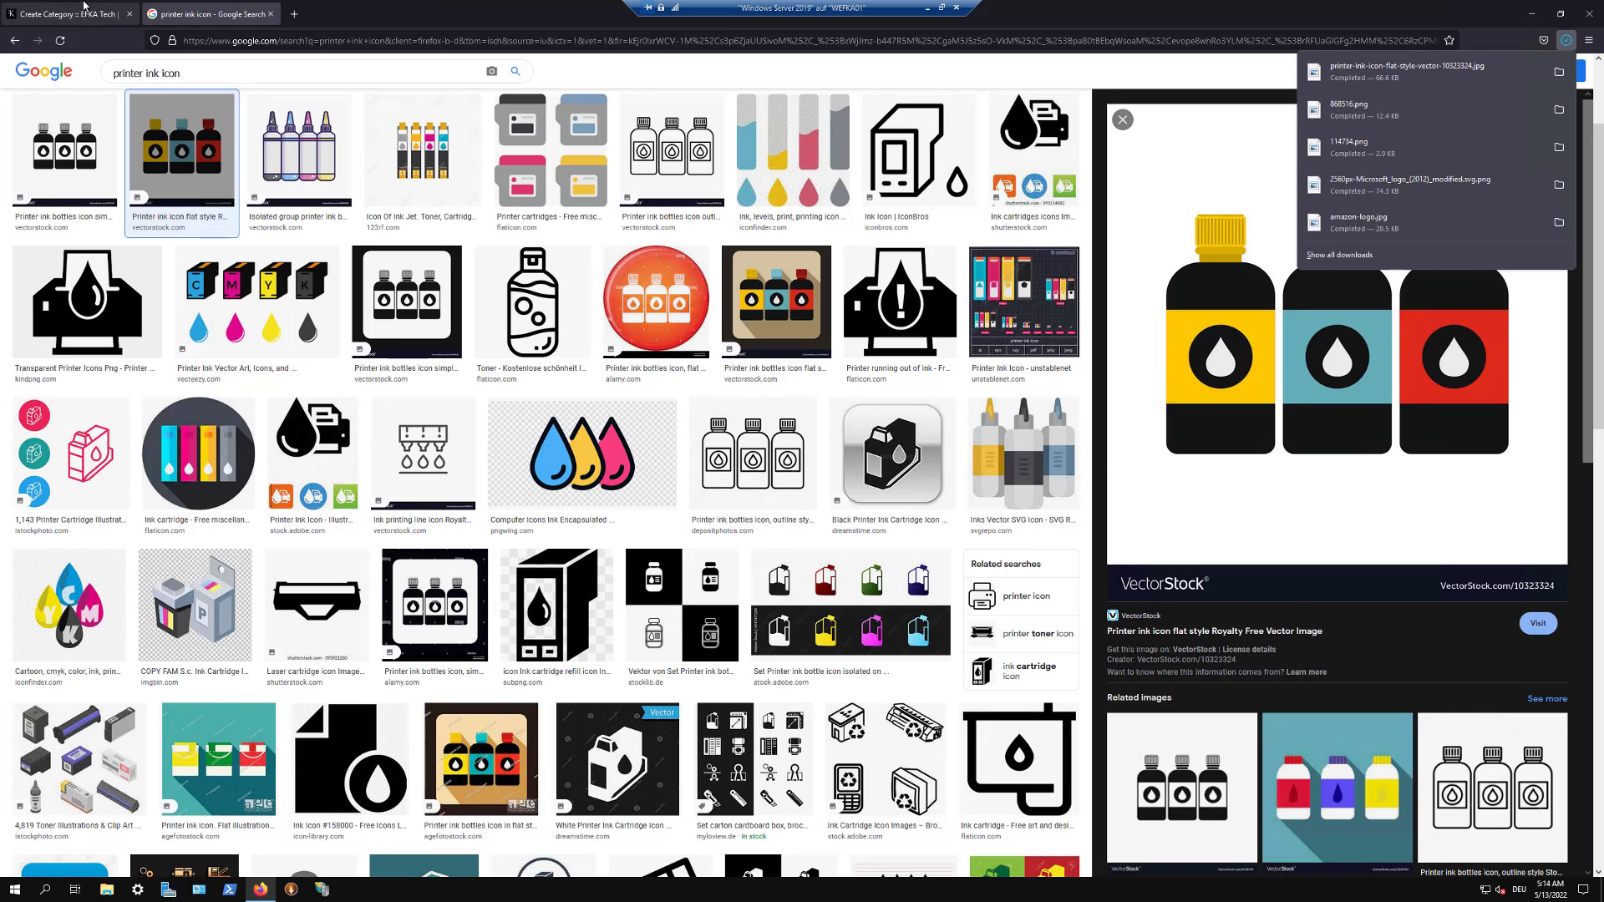
Step: Attach the saved ink bottles picture as the Printer Ink category's image and save the category
click(83, 5)
click(672, 535)
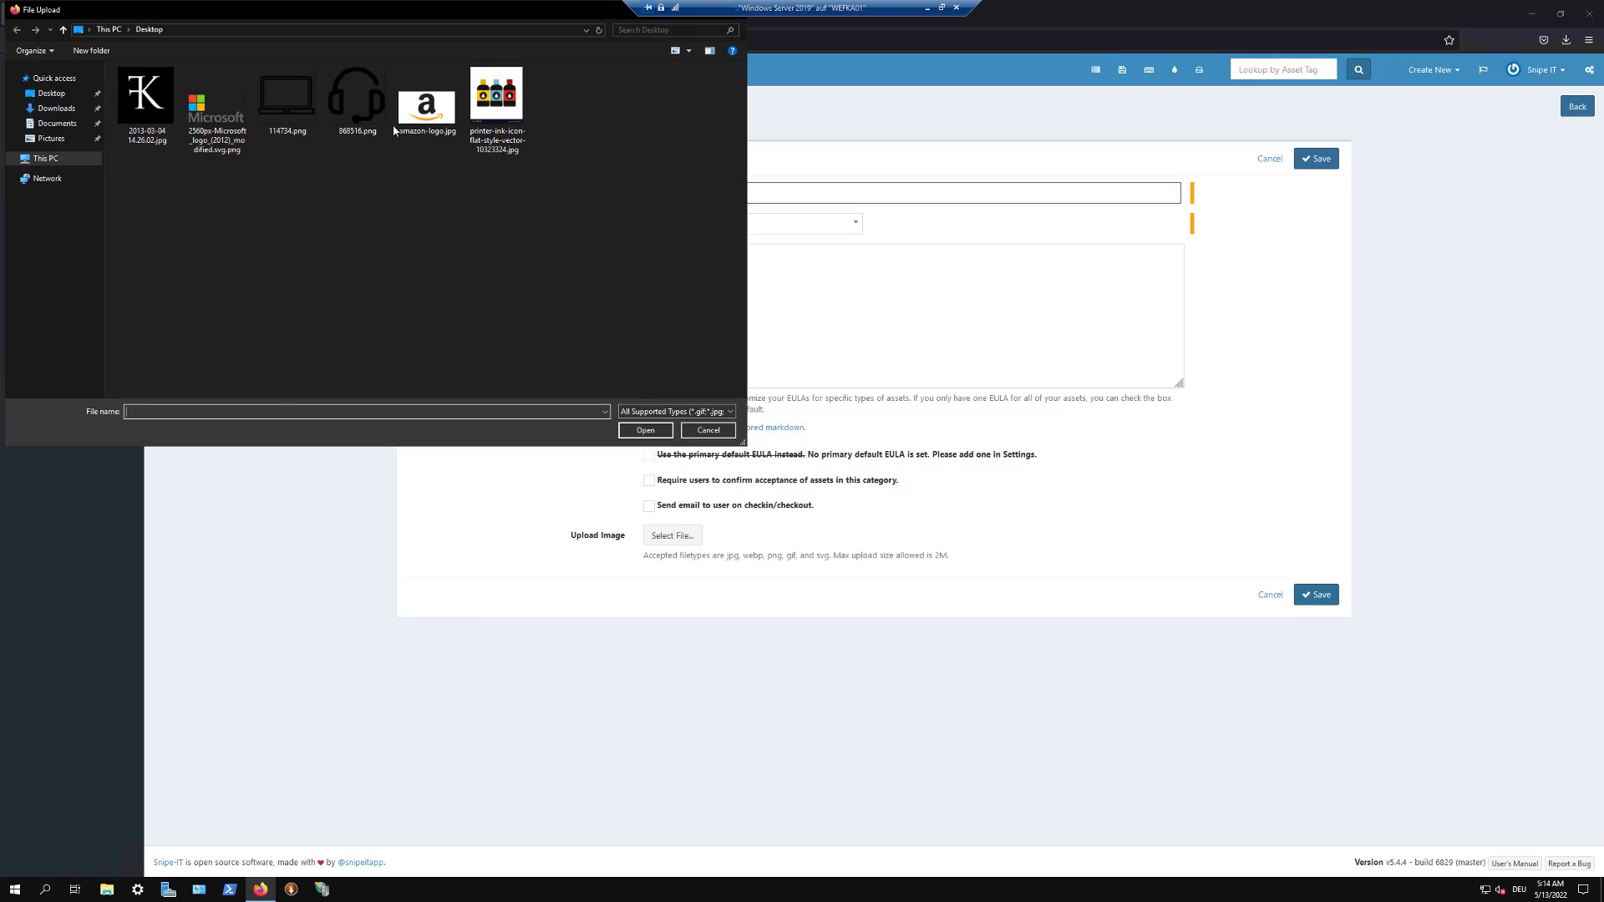
click(496, 96)
click(645, 430)
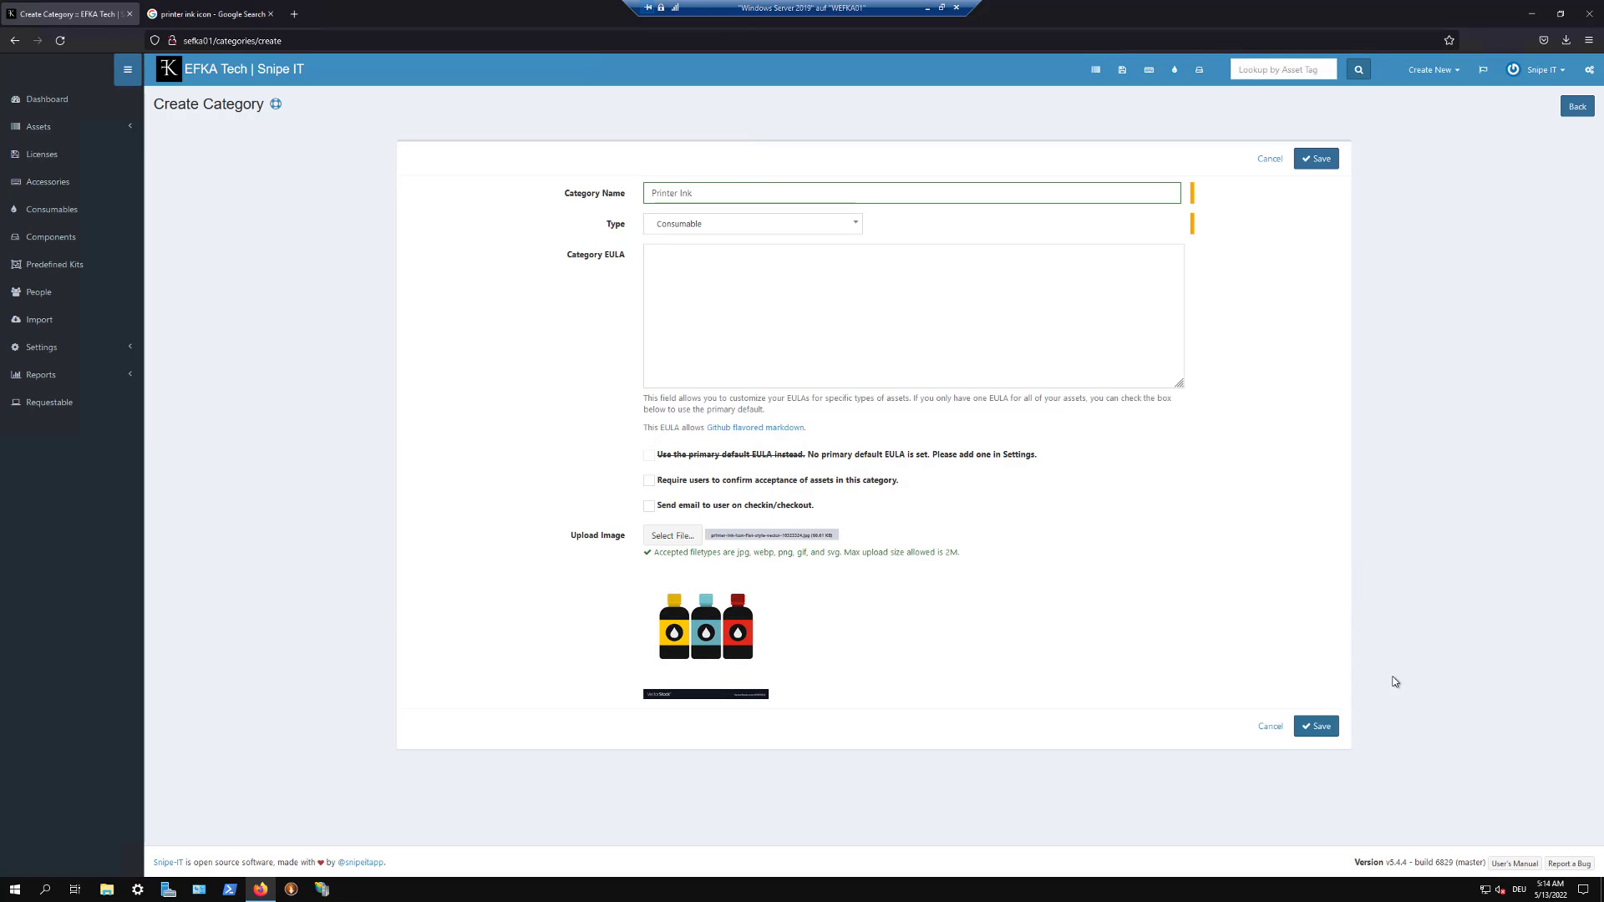
click(1317, 726)
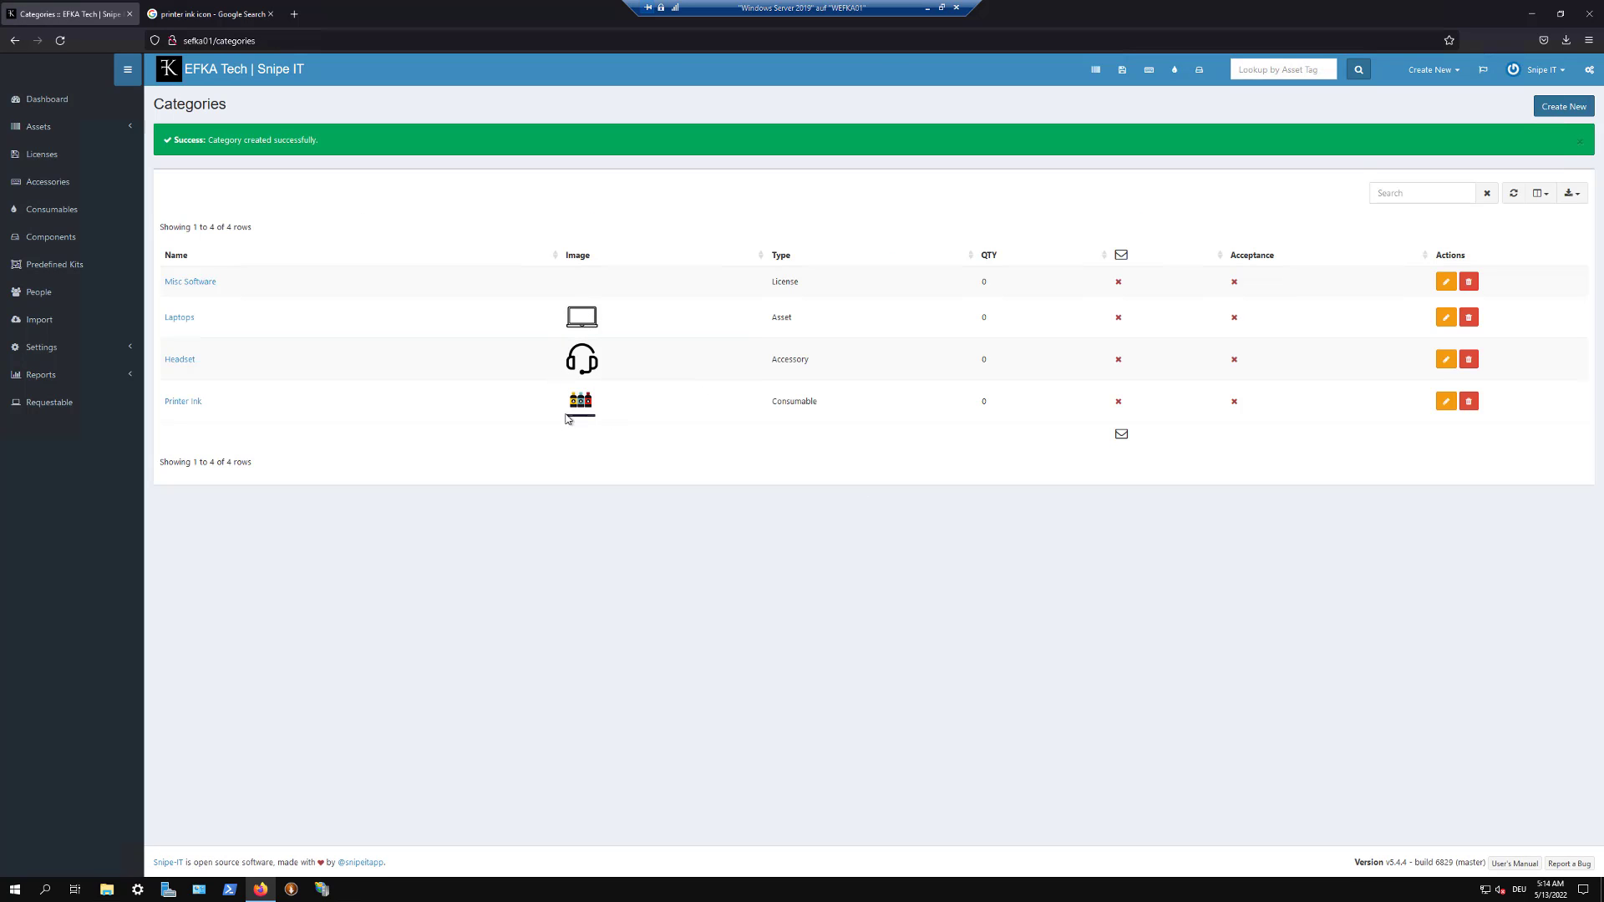
Step: Start another new category and name it Mouse
click(1546, 104)
key(alt+Left)
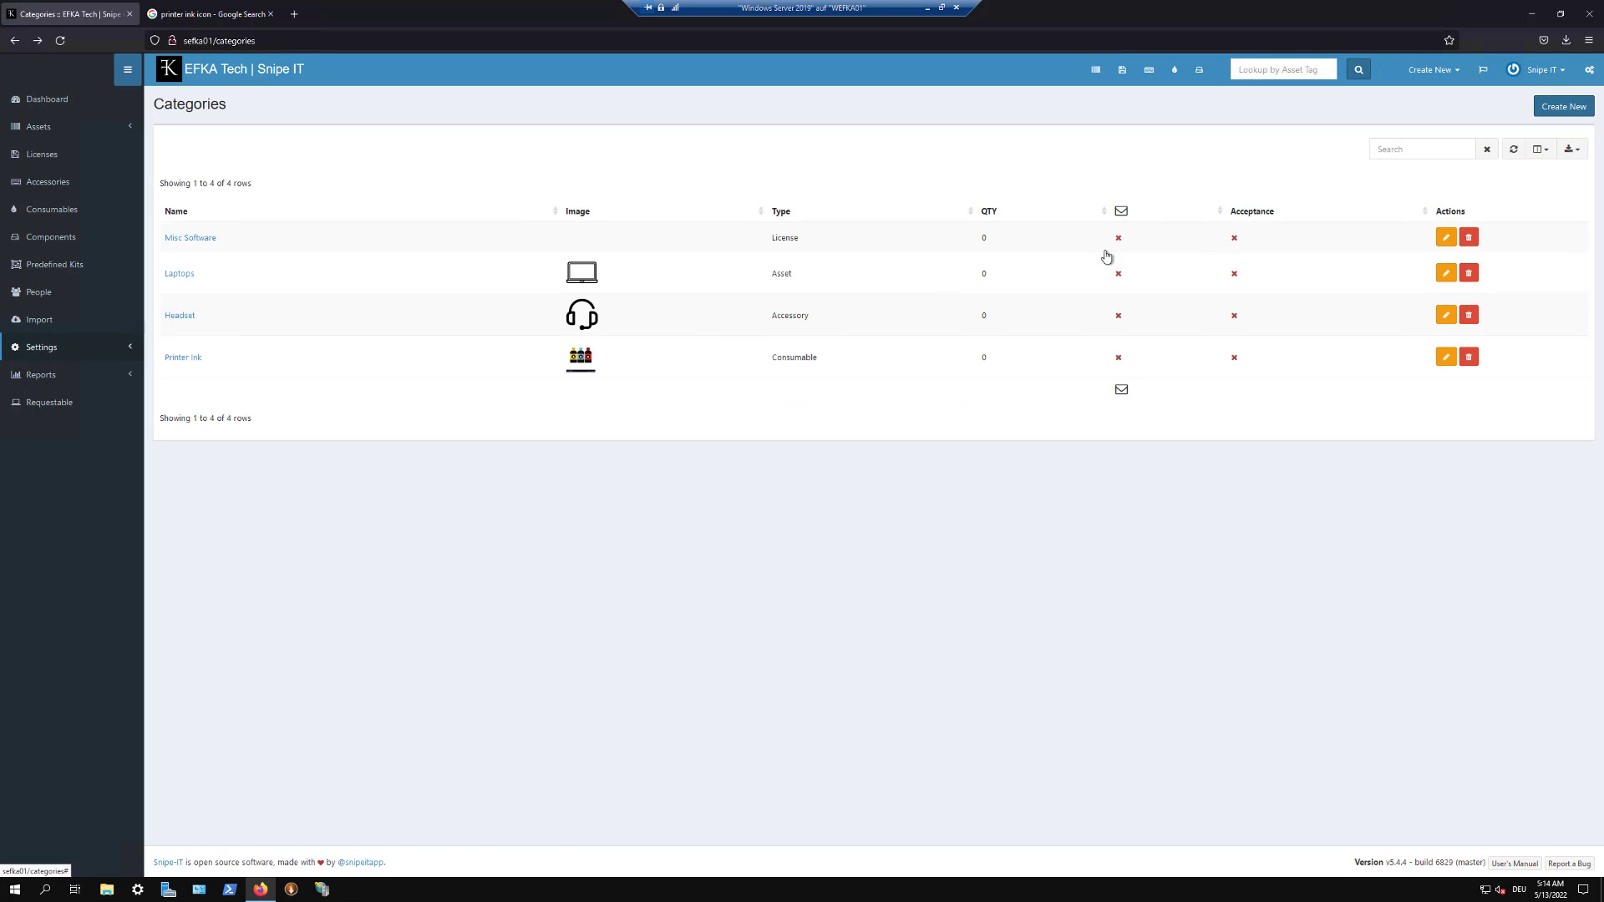
click(1563, 106)
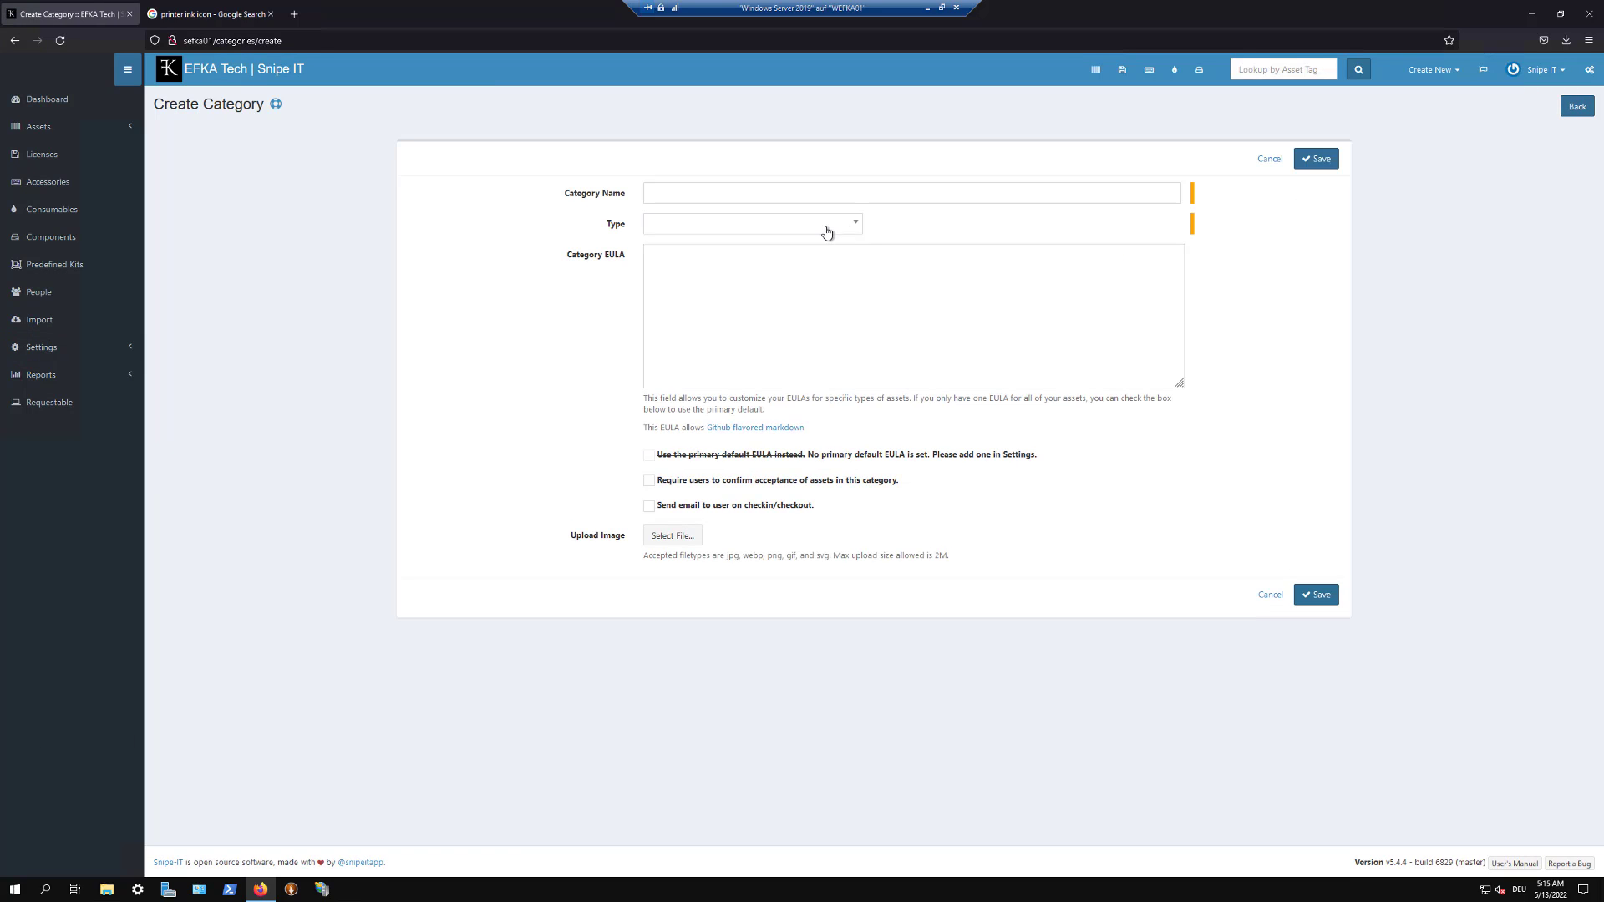
click(760, 192)
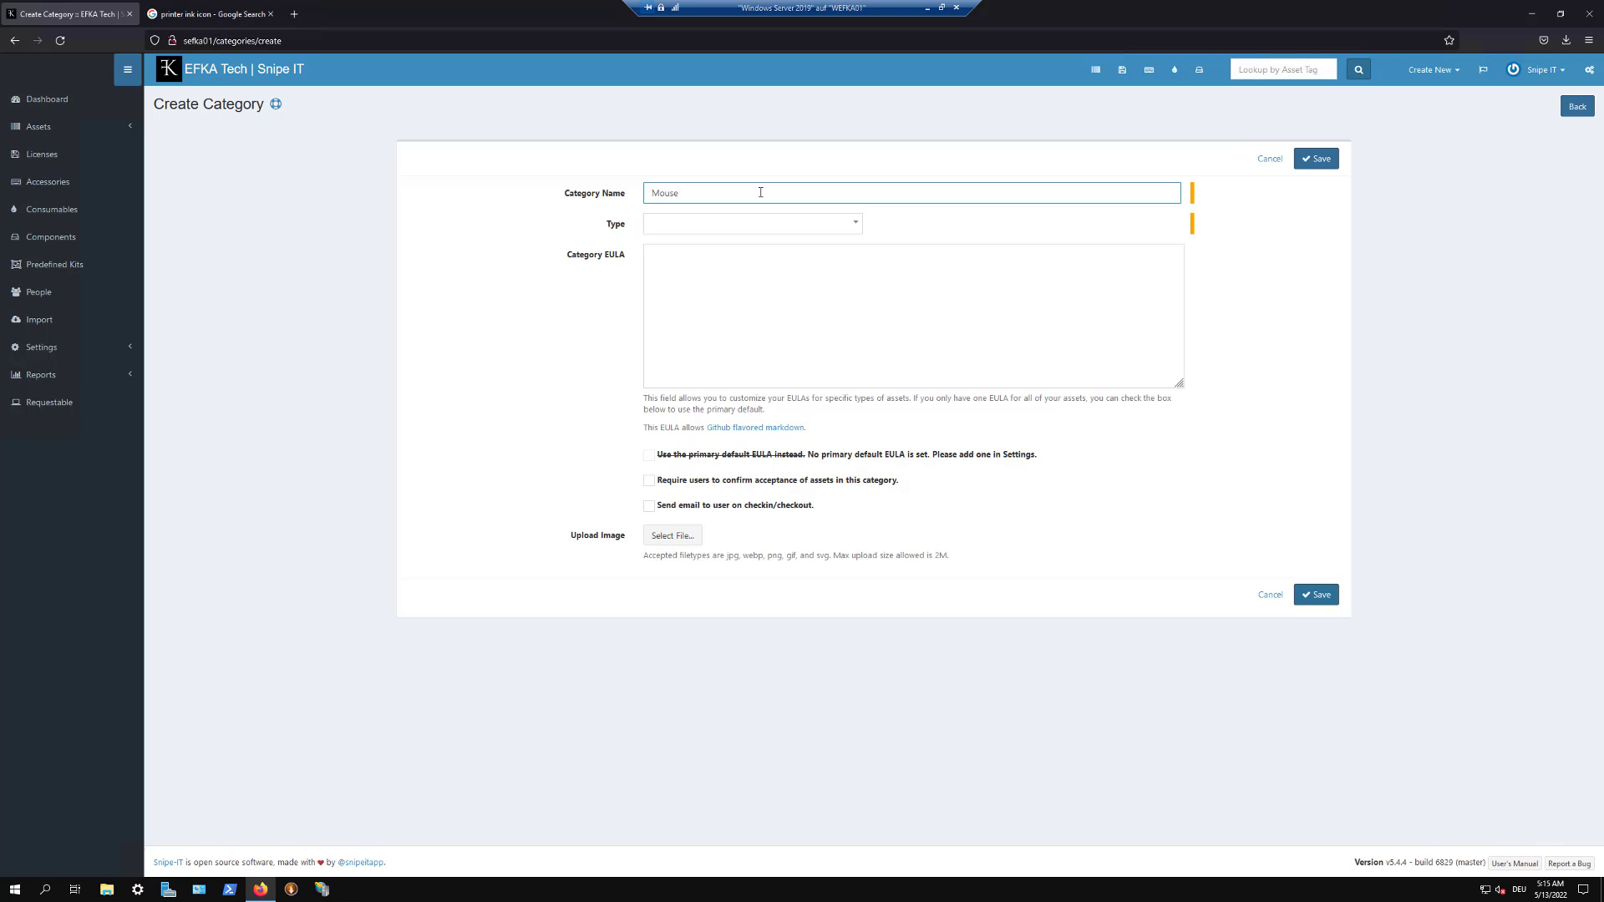
Step: Search the web for Mouse icon in the other browser tab, reusing the category name
double_click(665, 192)
key(ctrl+c)
click(208, 14)
click(235, 40)
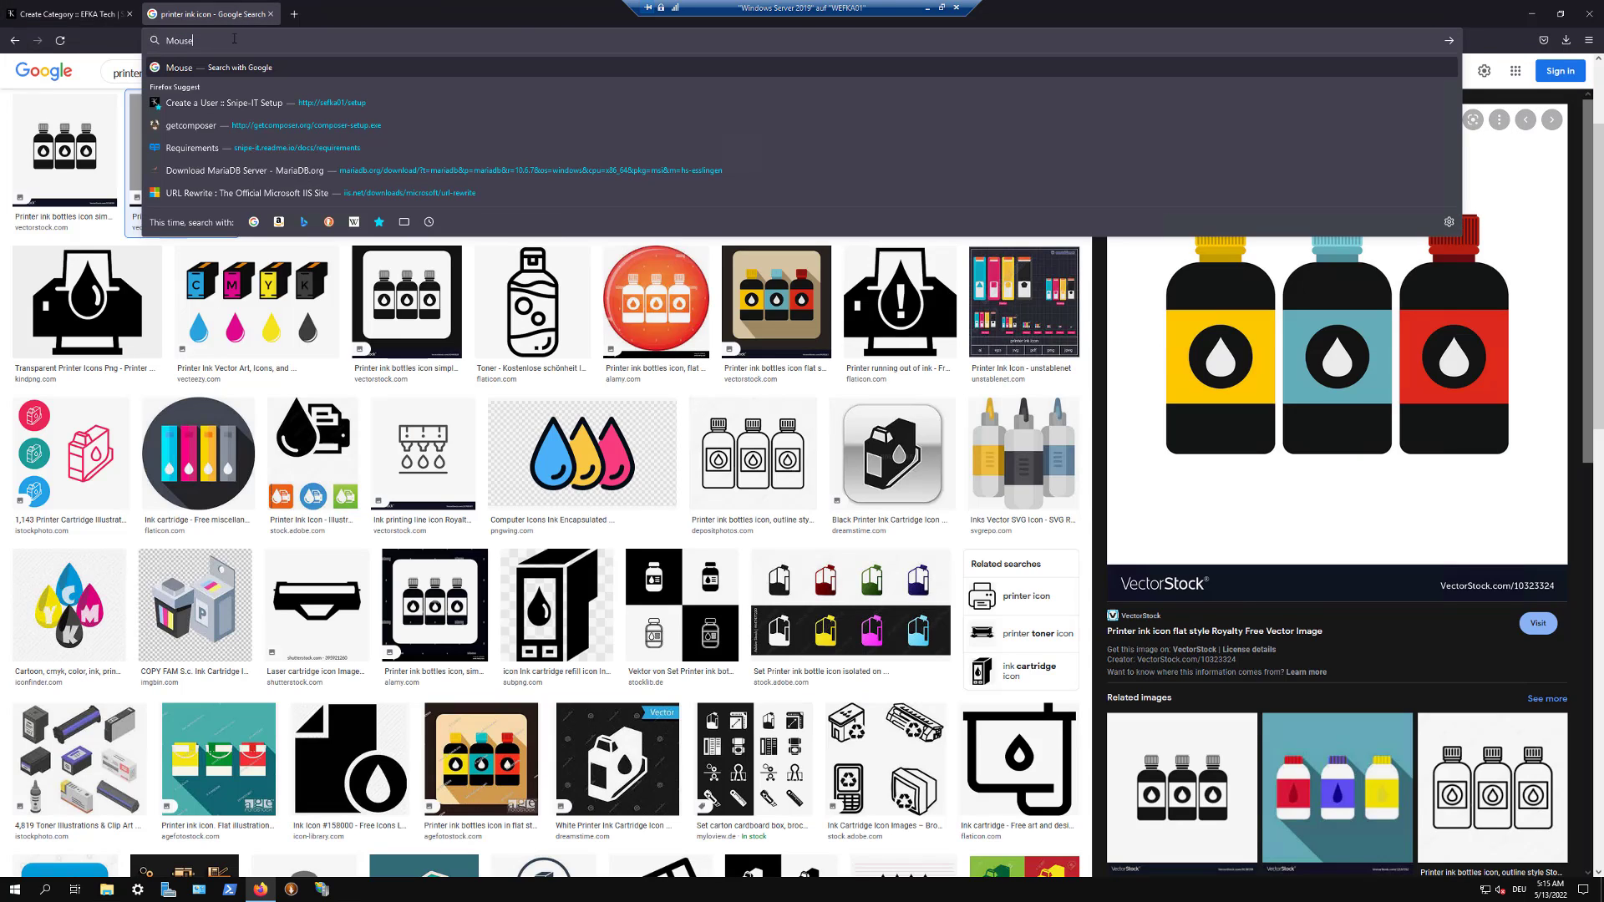
key(ctrl+v)
text(i)
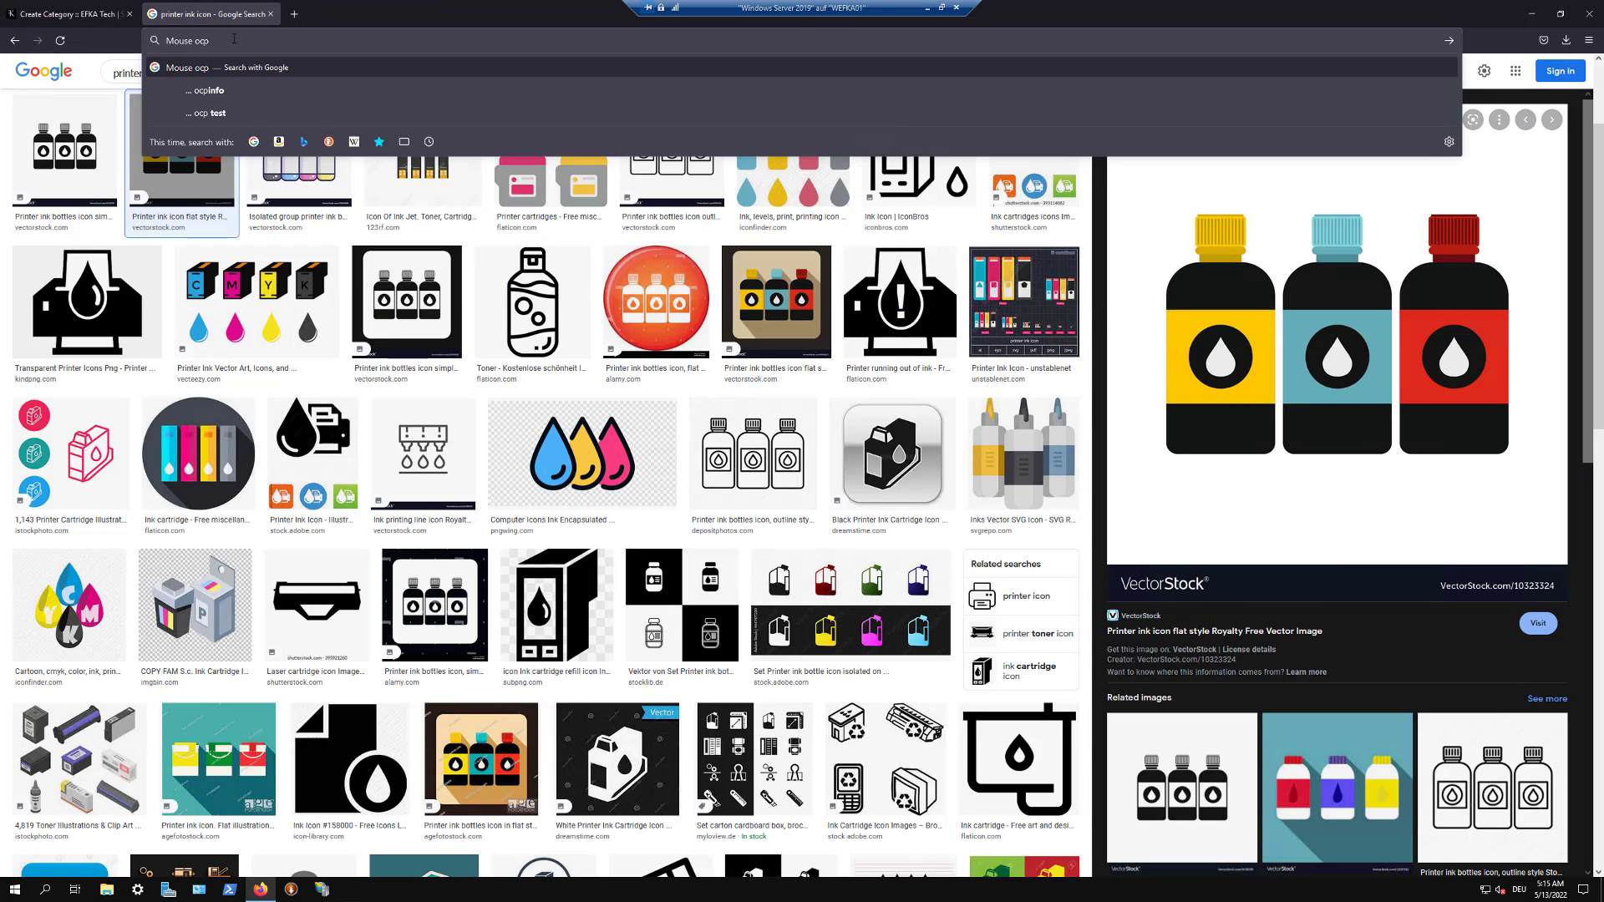
key(BackSpace)
text(icon)
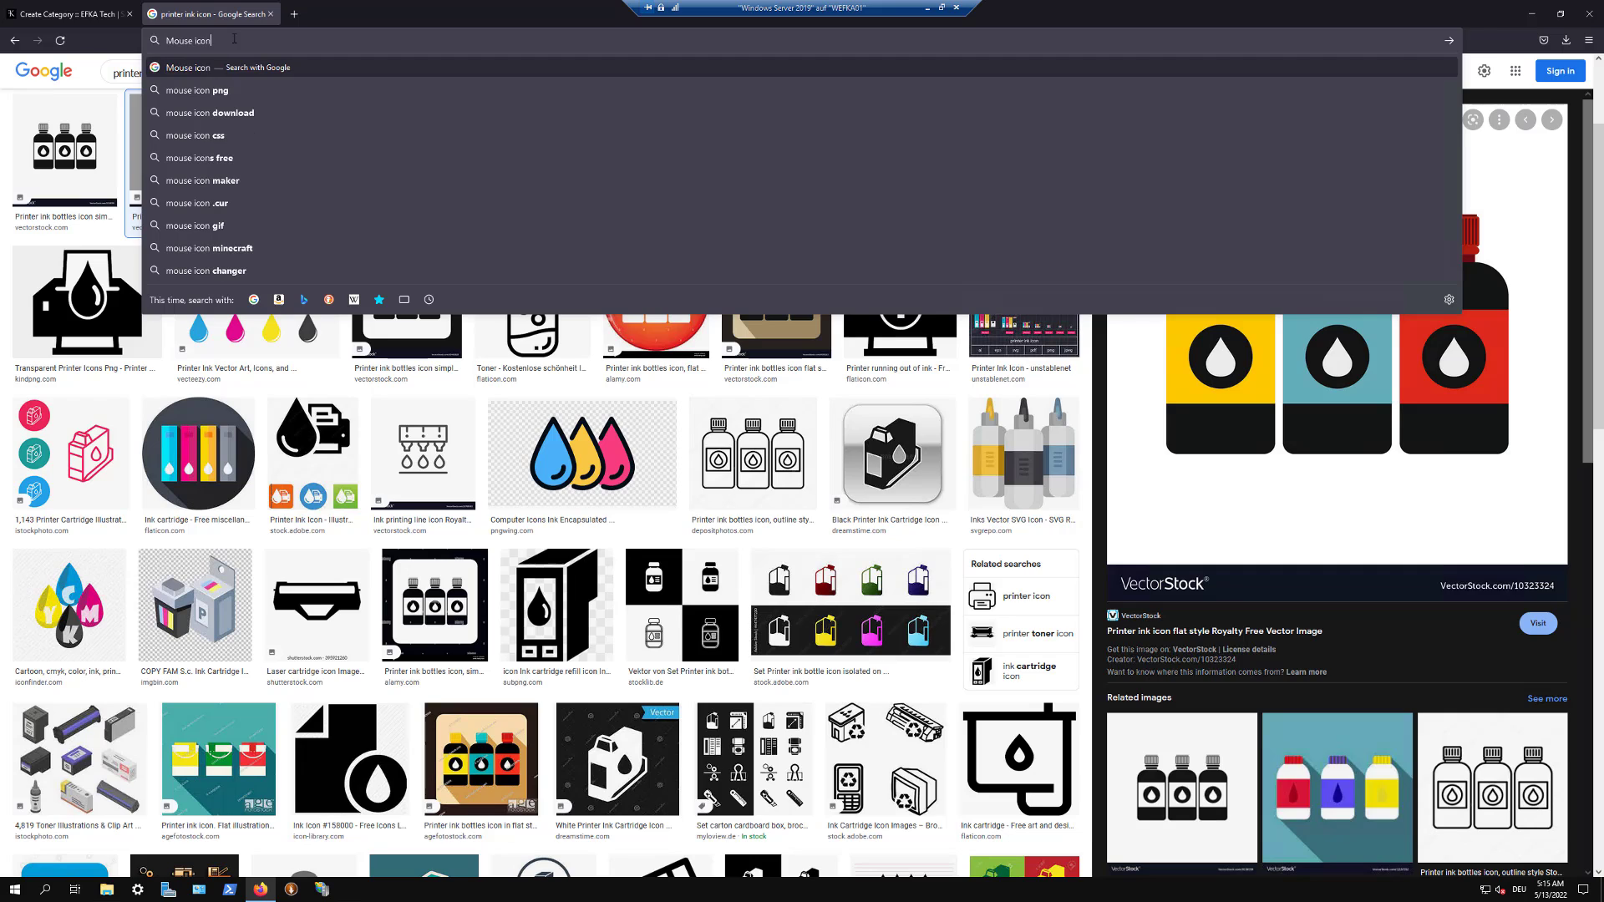
key(Return)
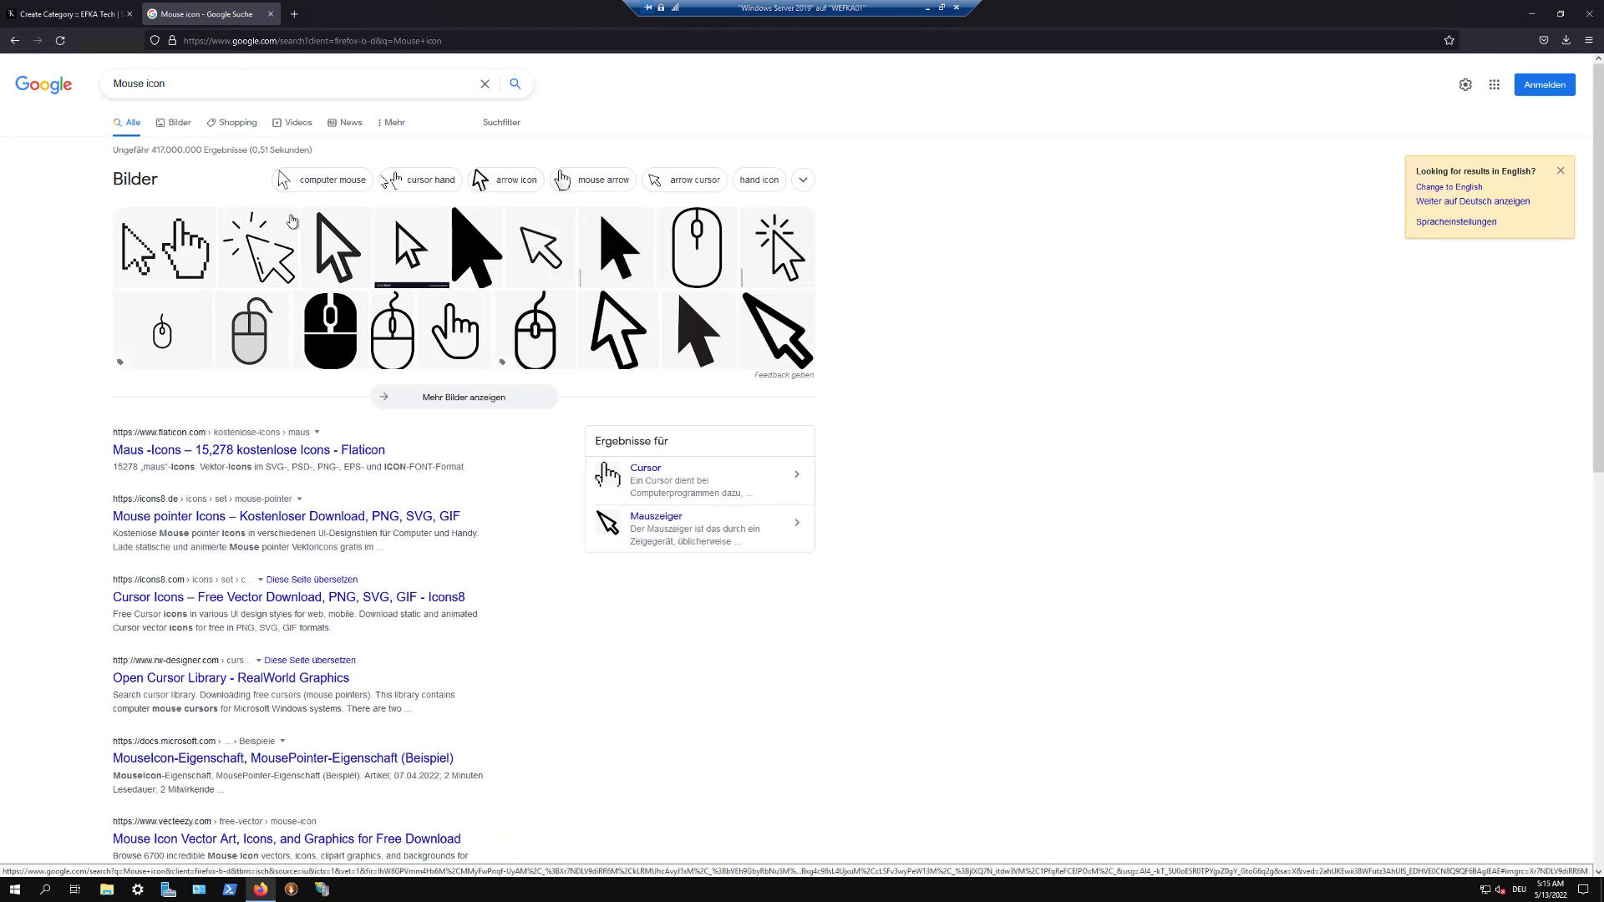
Step: Save the black outline computer mouse picture from the image results to the Desktop as 88221.png
click(677, 244)
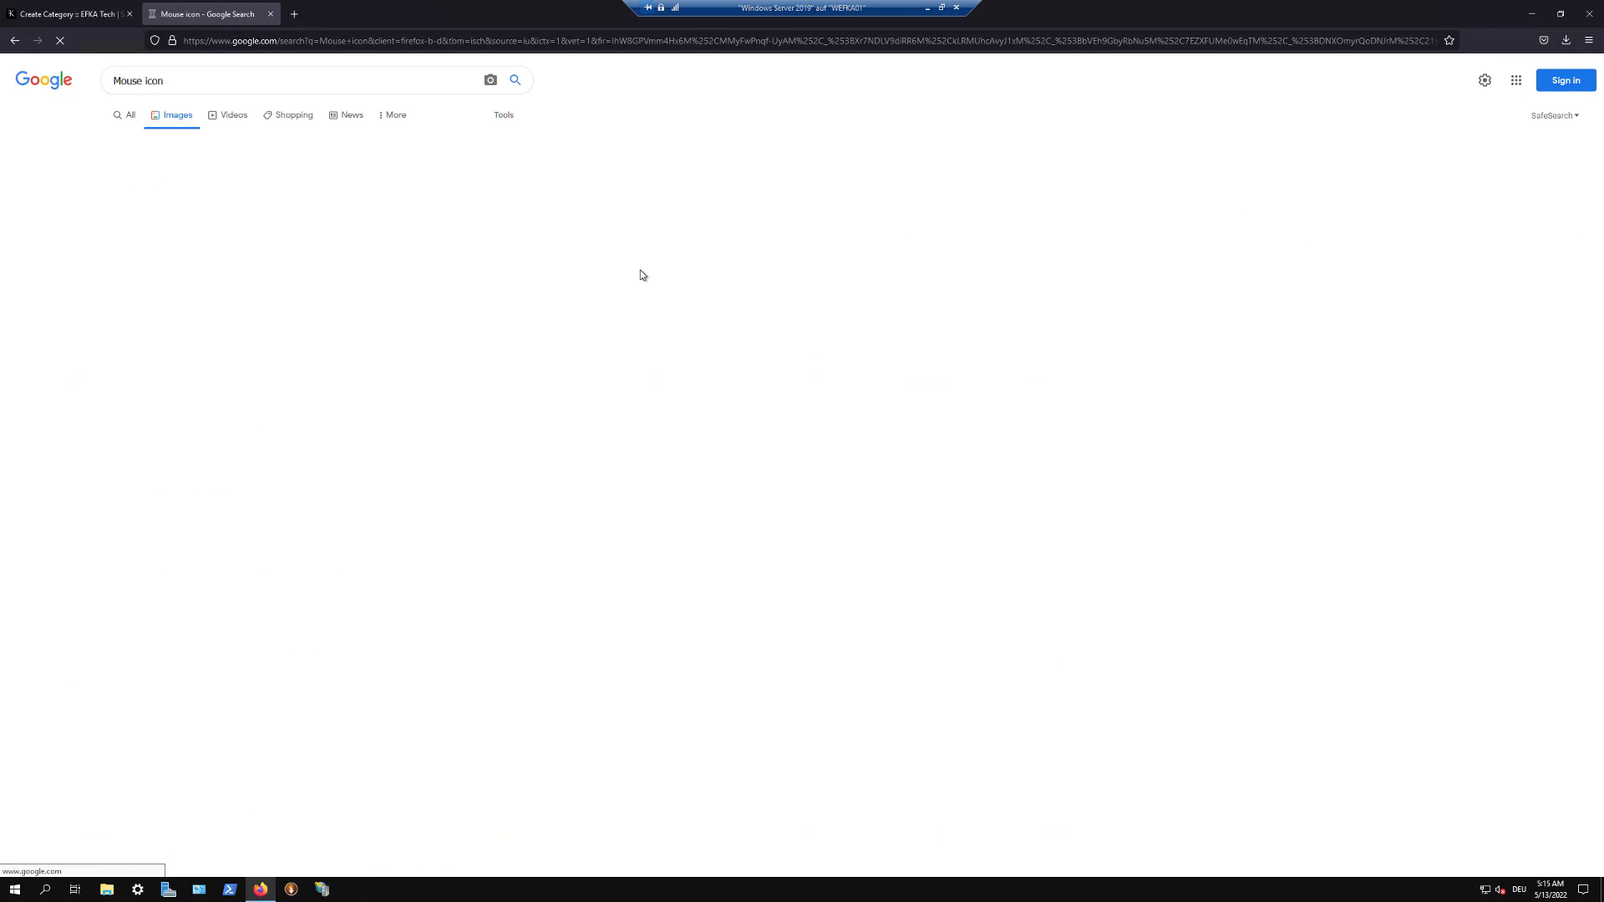
click(917, 305)
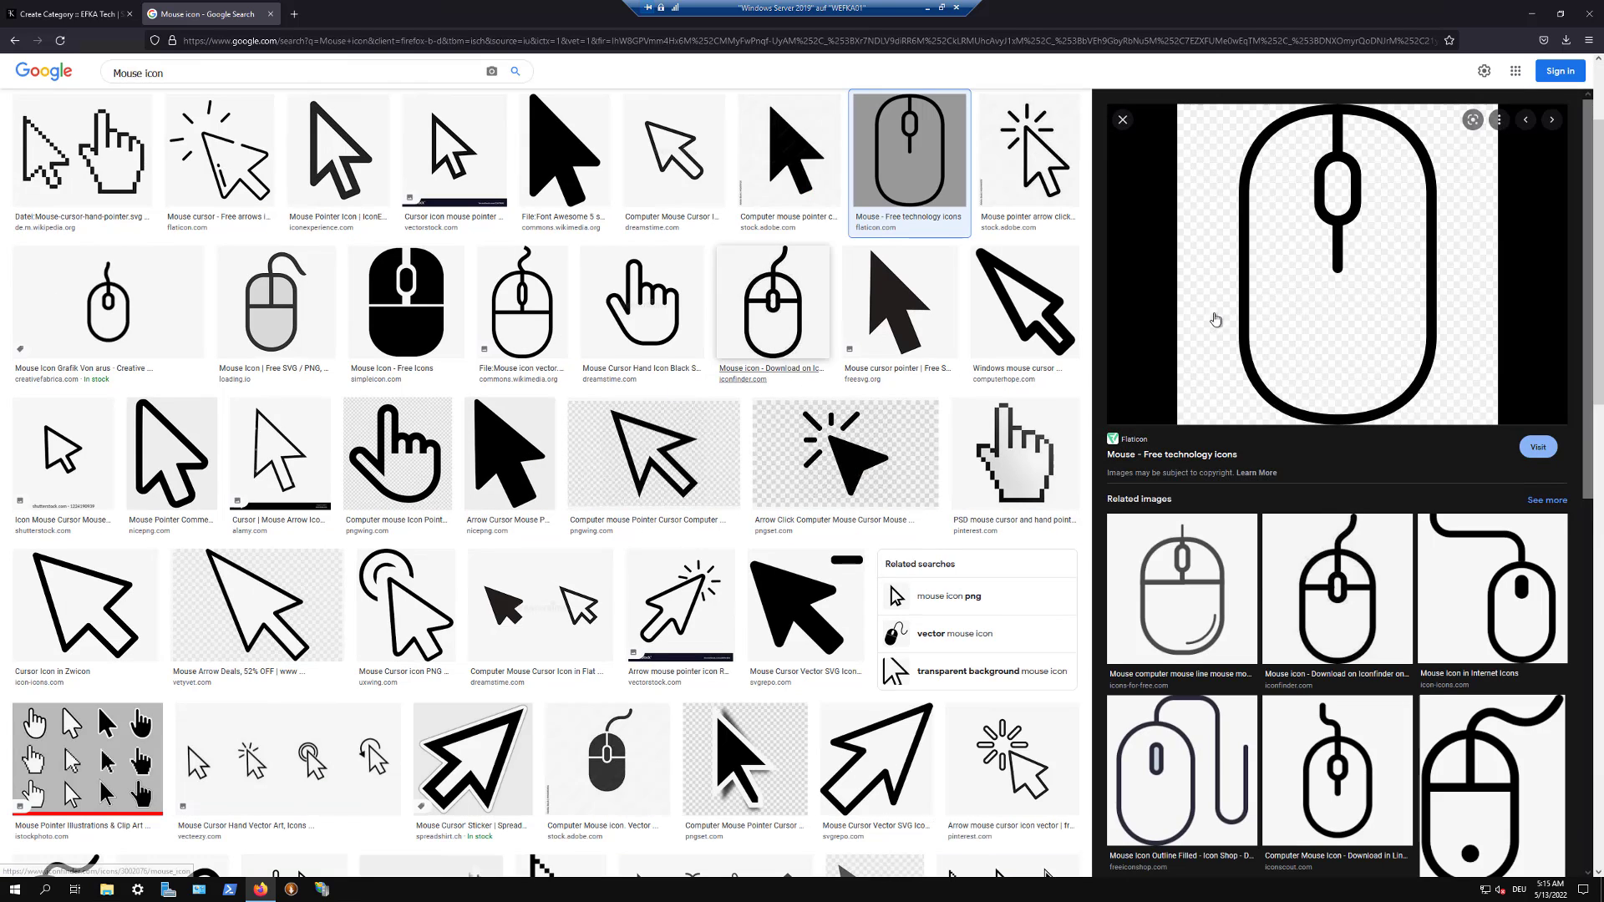
right_click(1222, 312)
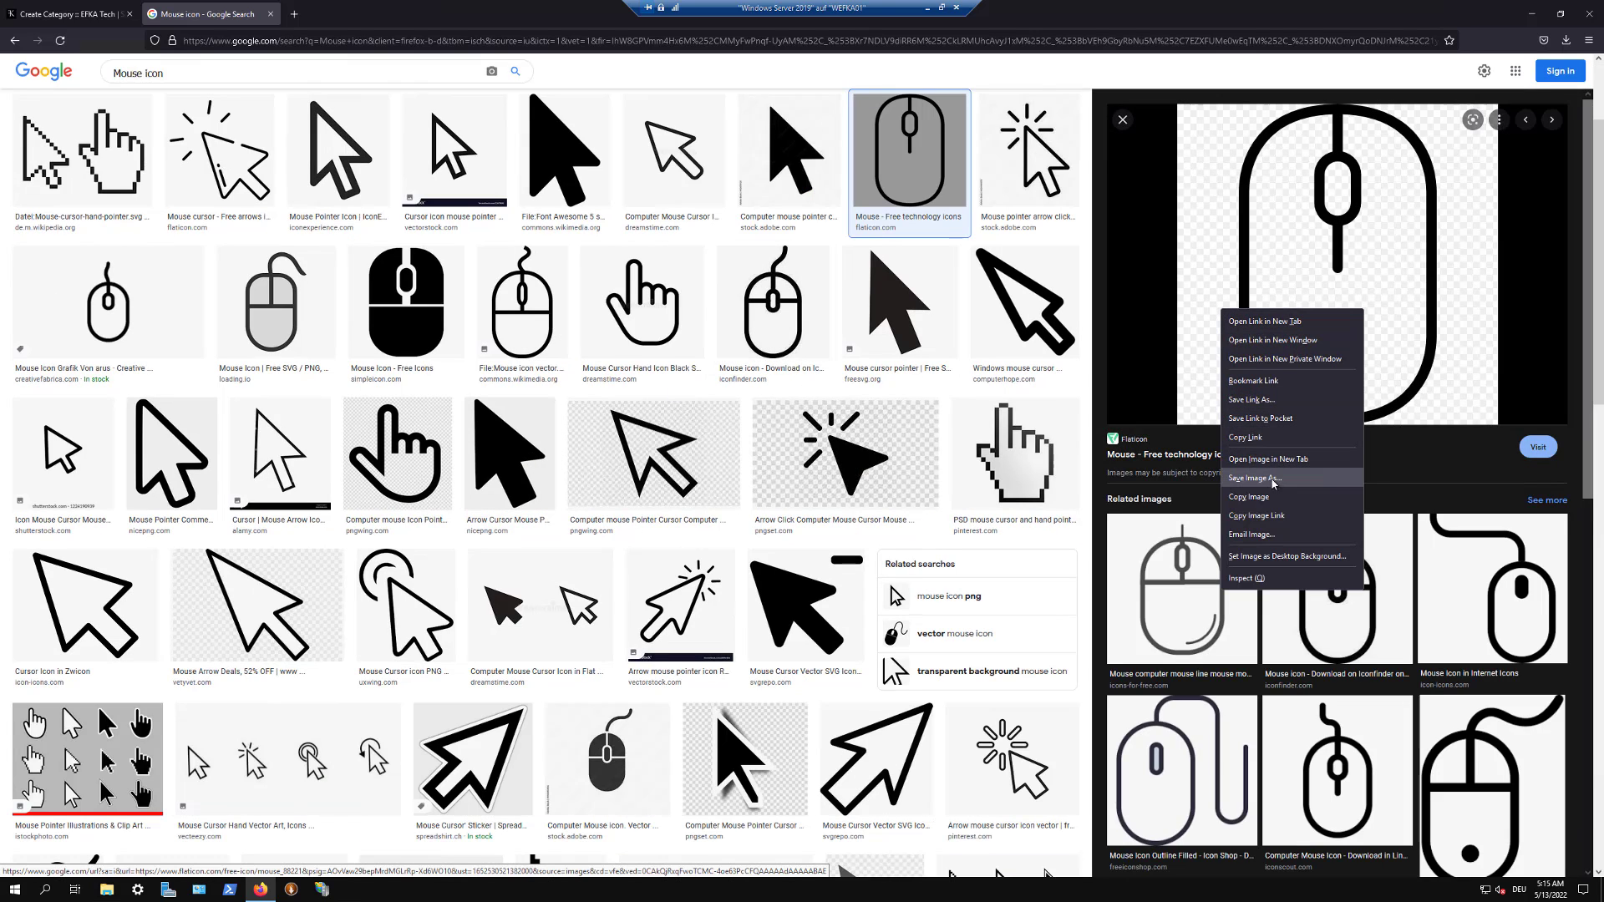
click(1253, 478)
key(Return)
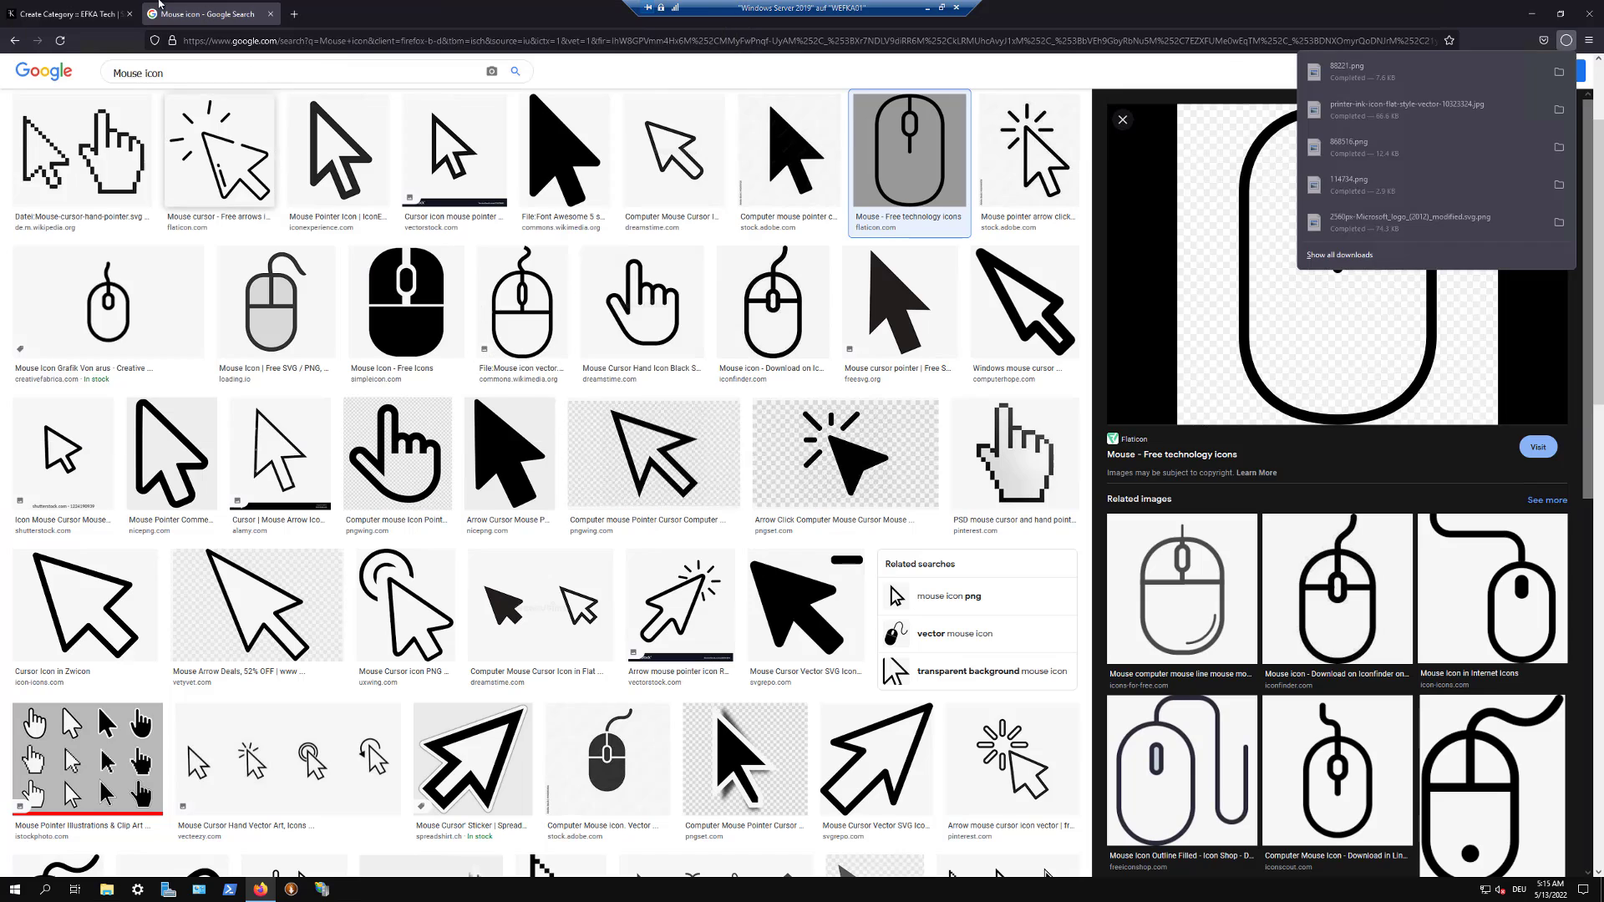
Step: Attach 88221.png from the Desktop as the Mouse category's image
key(ctrl+Tab)
click(660, 536)
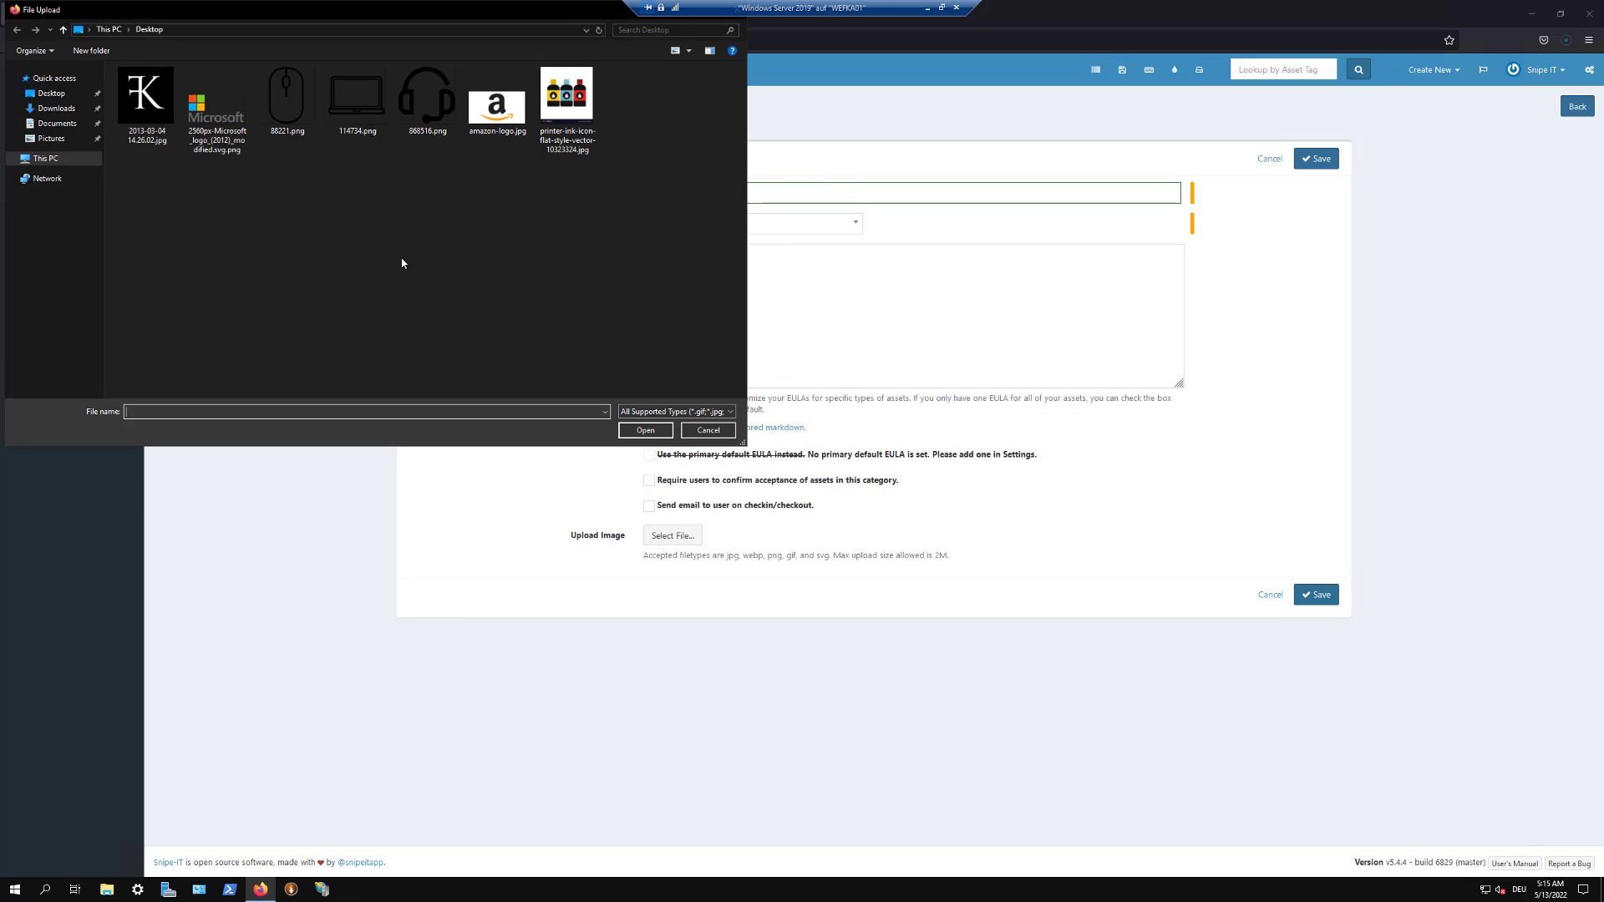
click(286, 98)
click(645, 430)
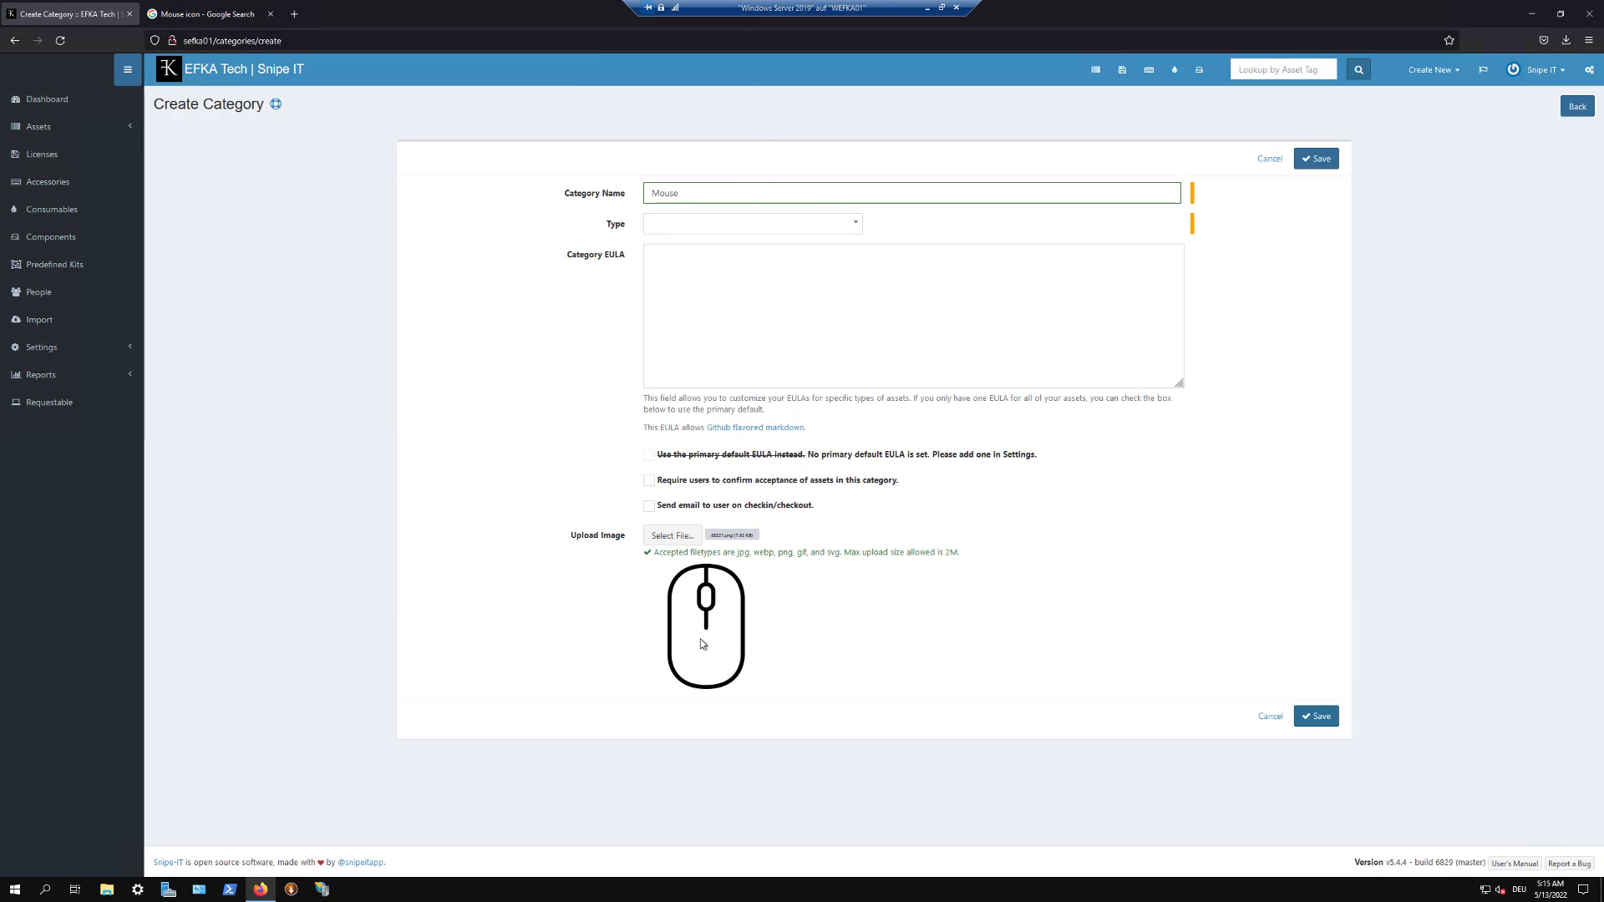
Step: Set the Mouse category's type to Component and save the category
click(769, 224)
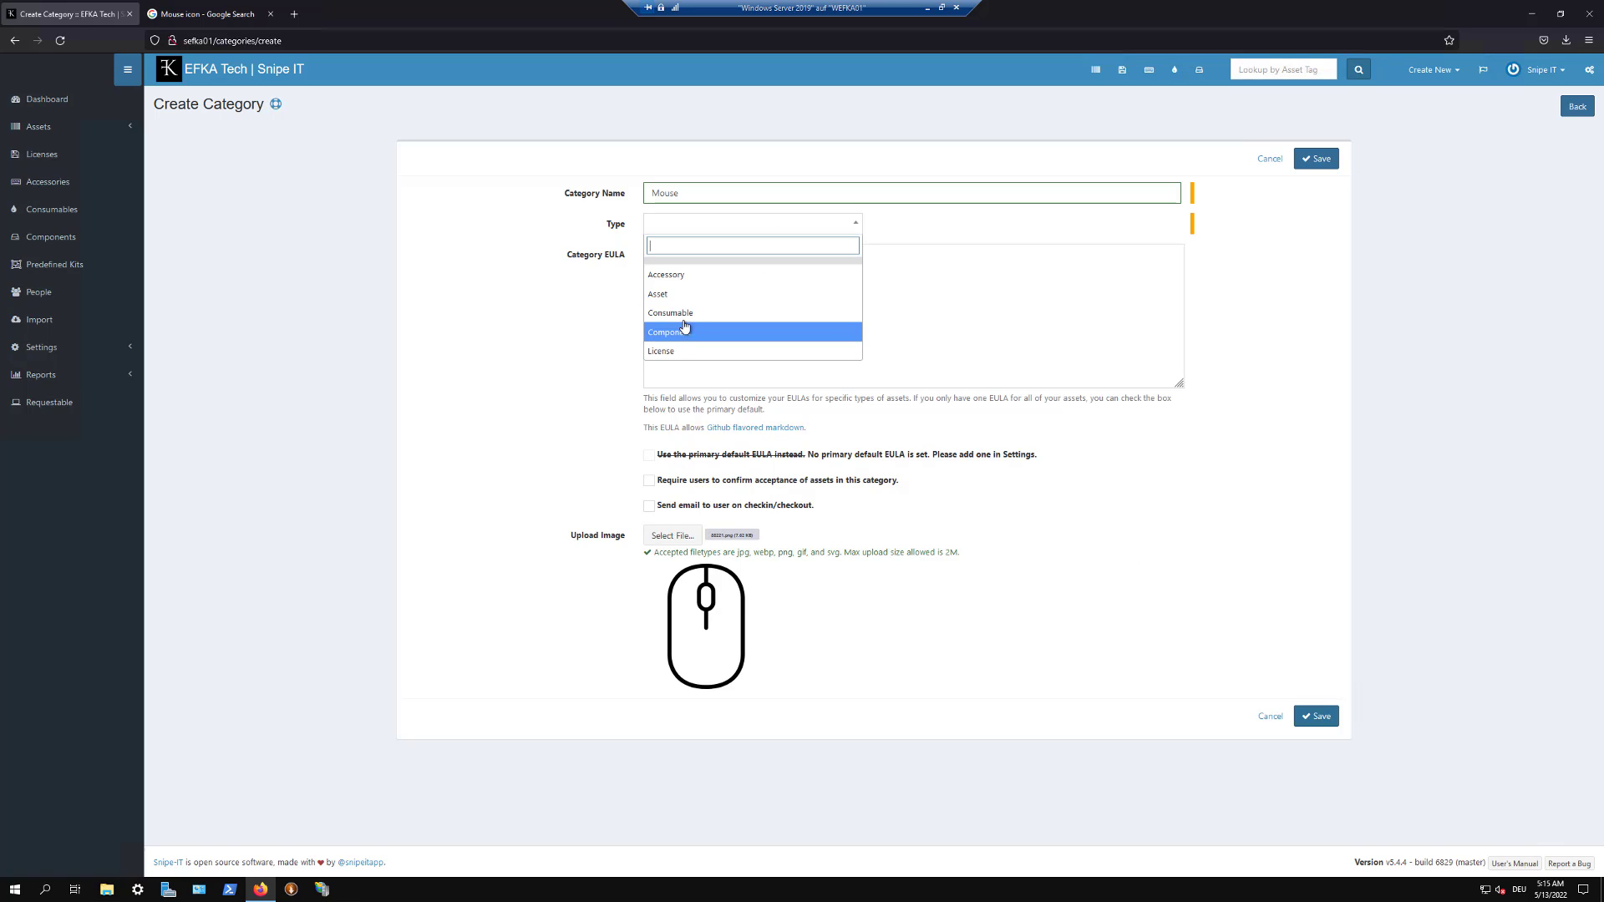
click(696, 331)
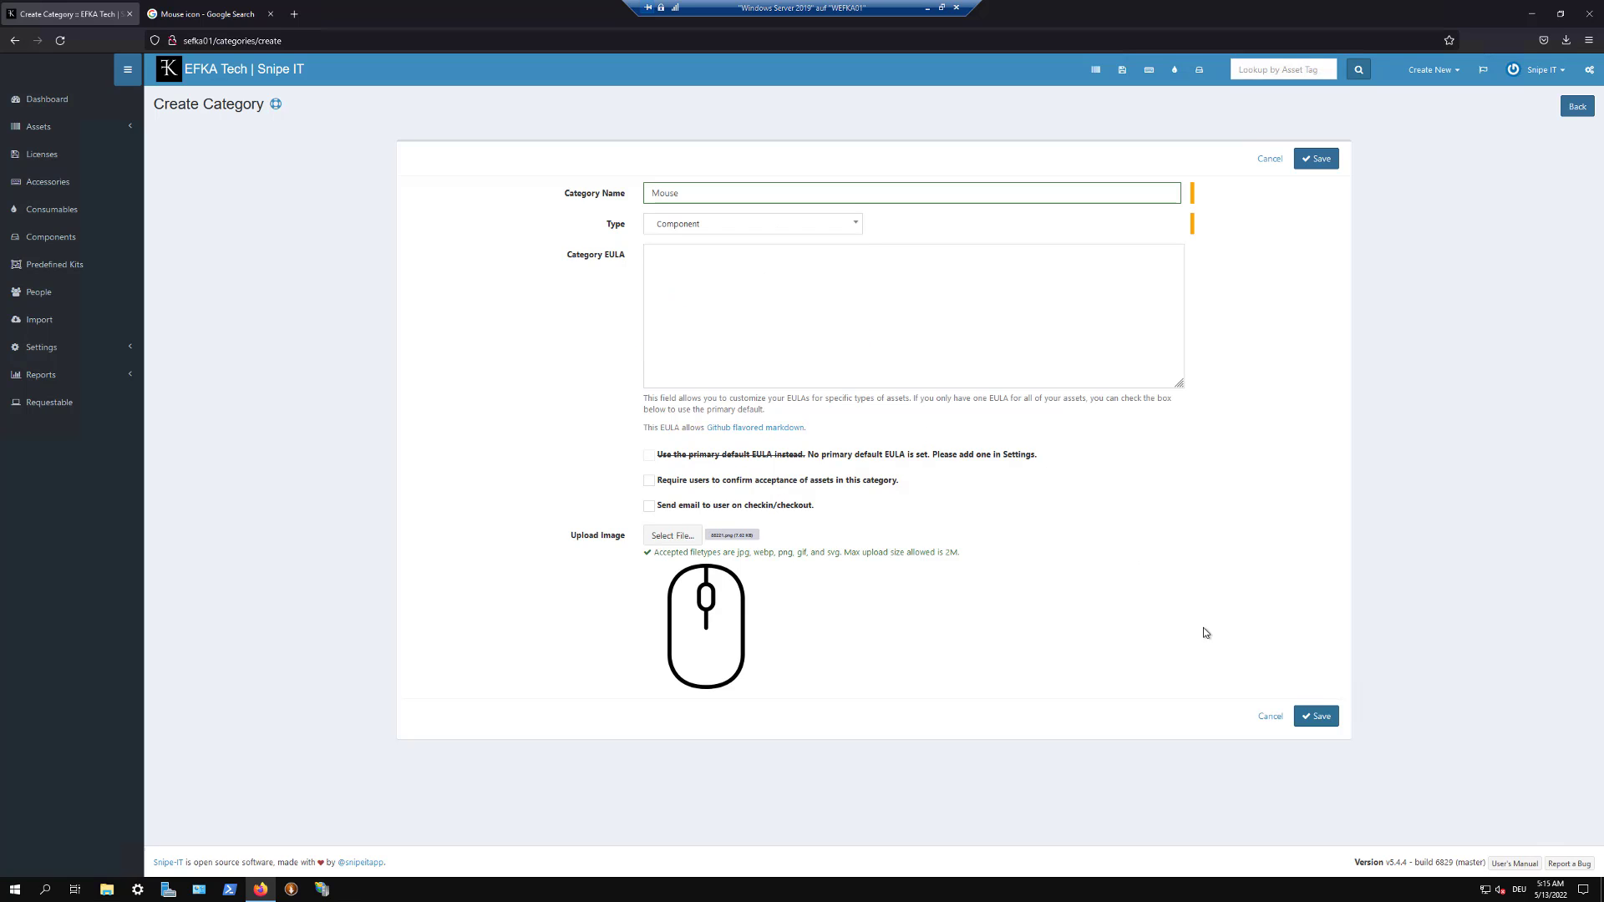
click(1317, 715)
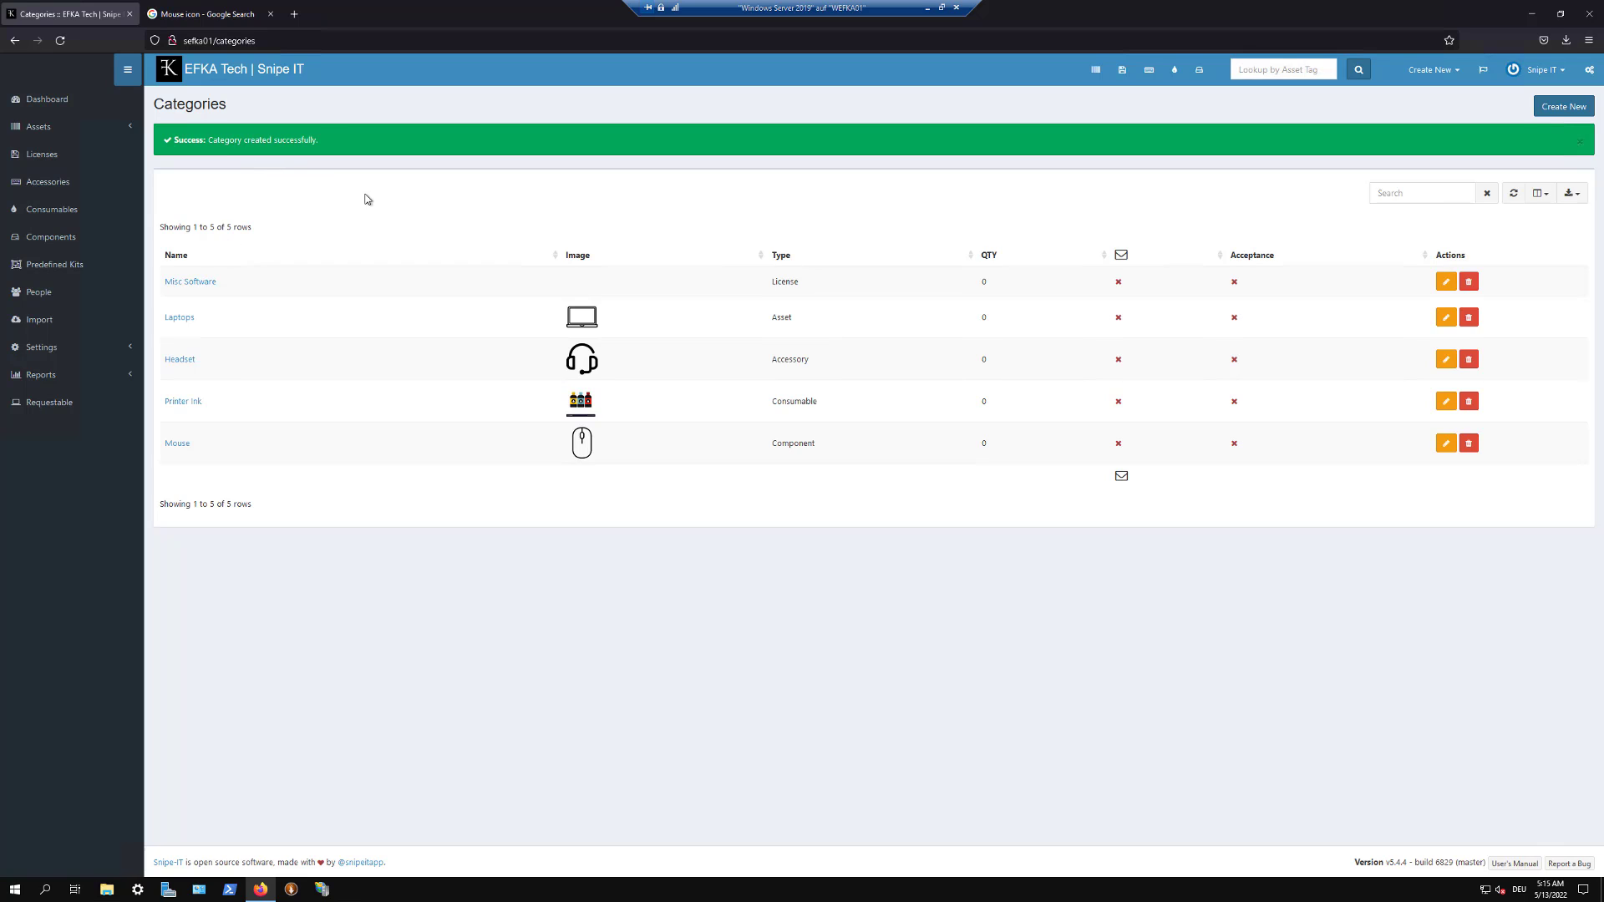
click(785, 259)
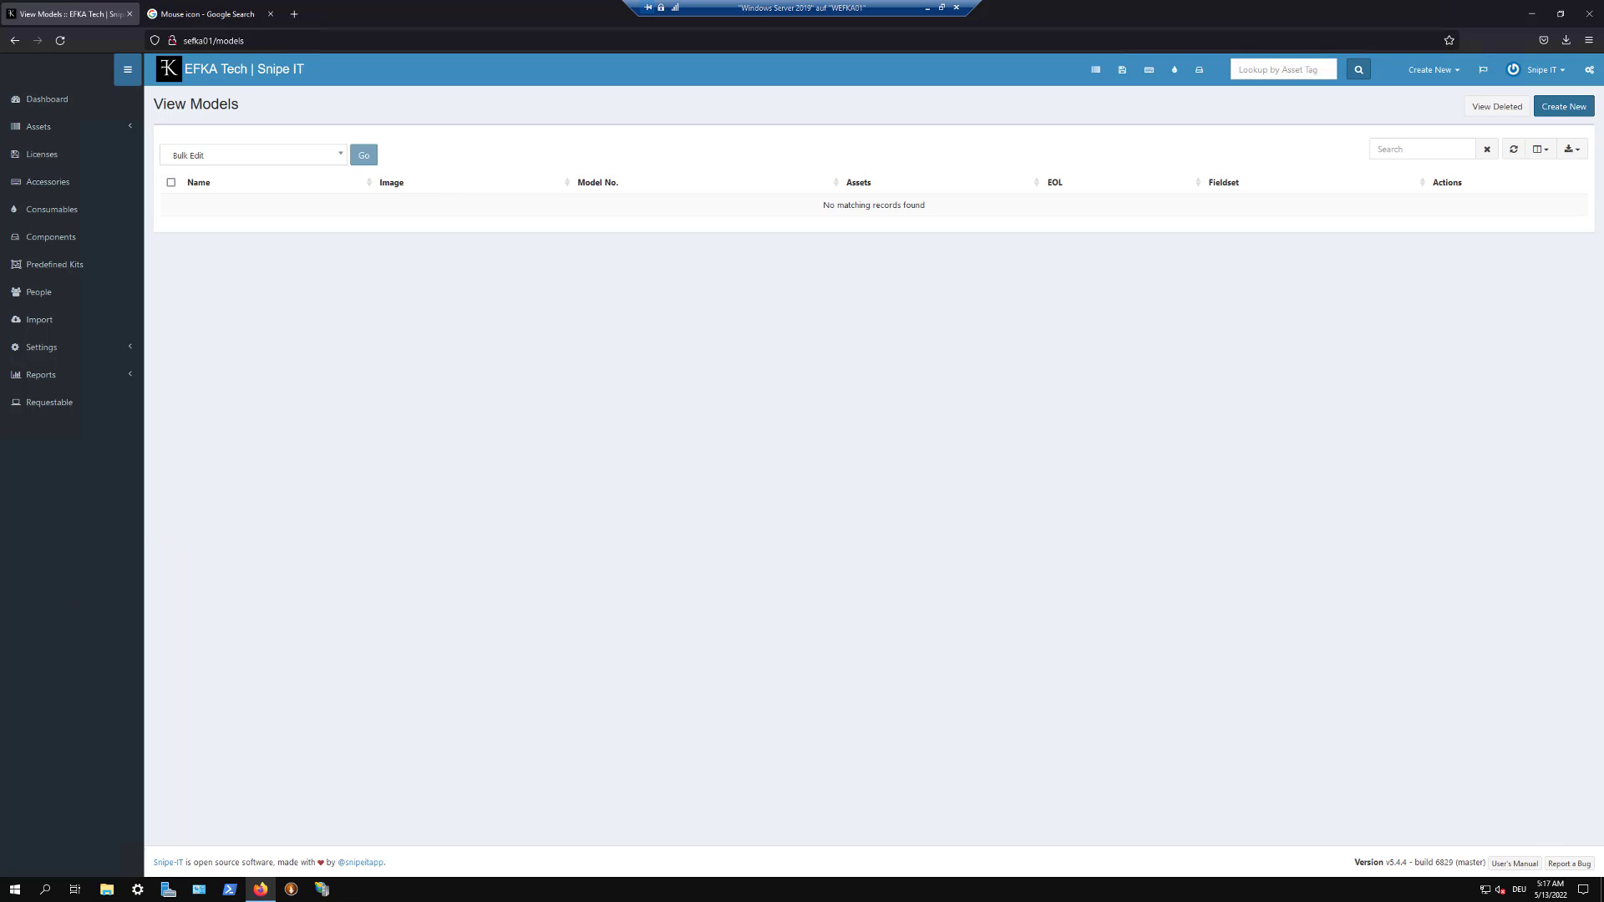
Step: Start a new asset model and name it Lenovo Extreme Notebook
click(130, 345)
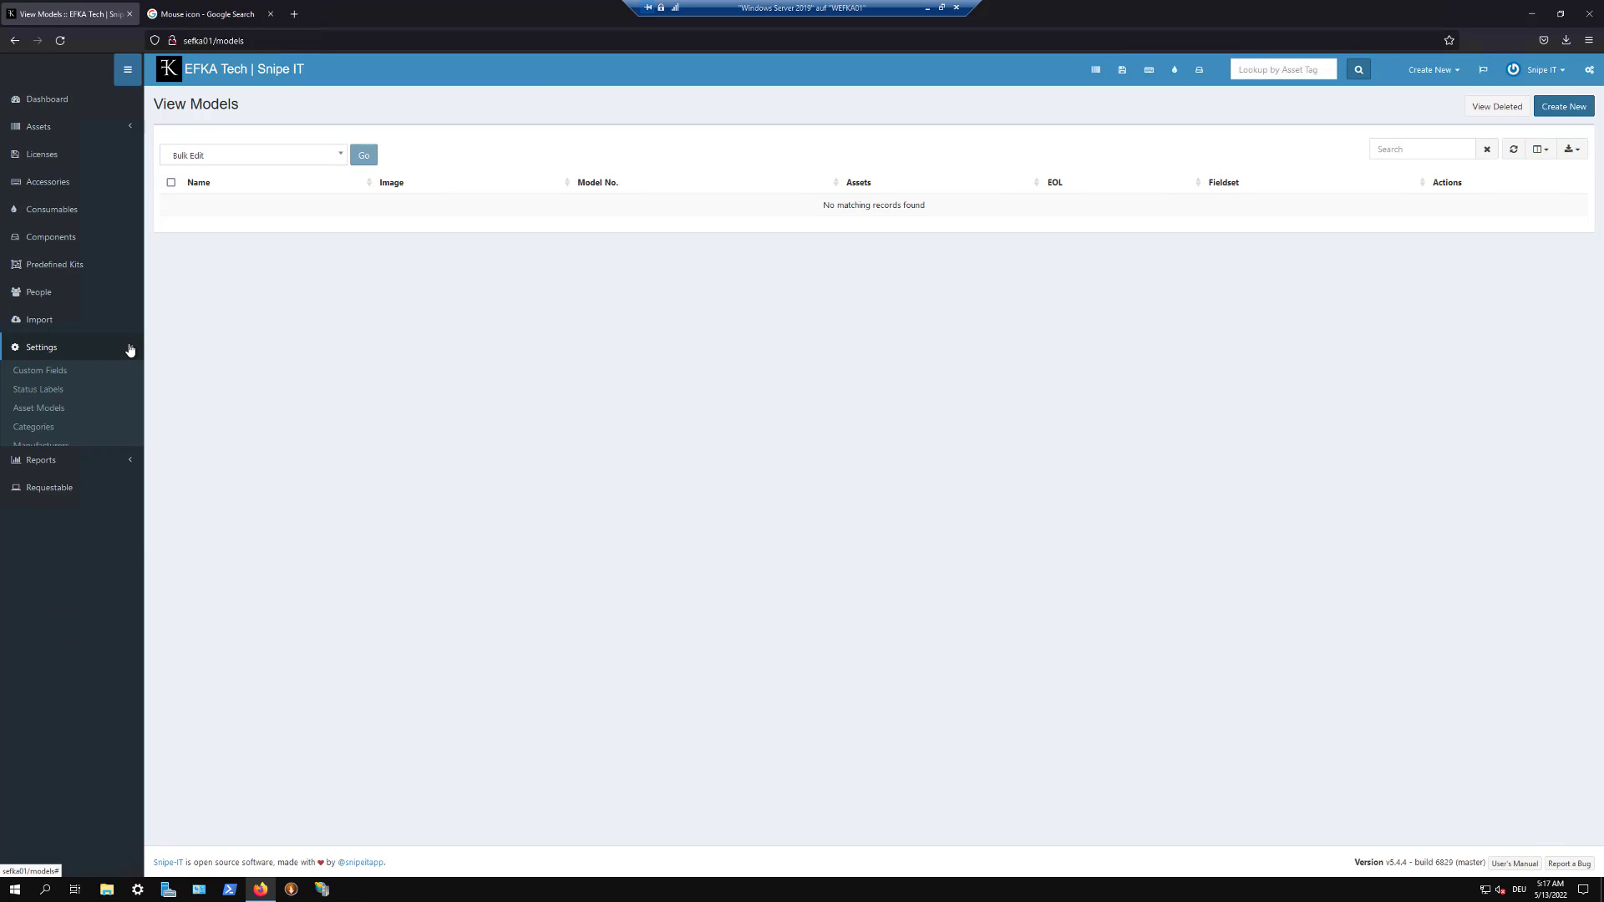
click(55, 409)
click(1563, 106)
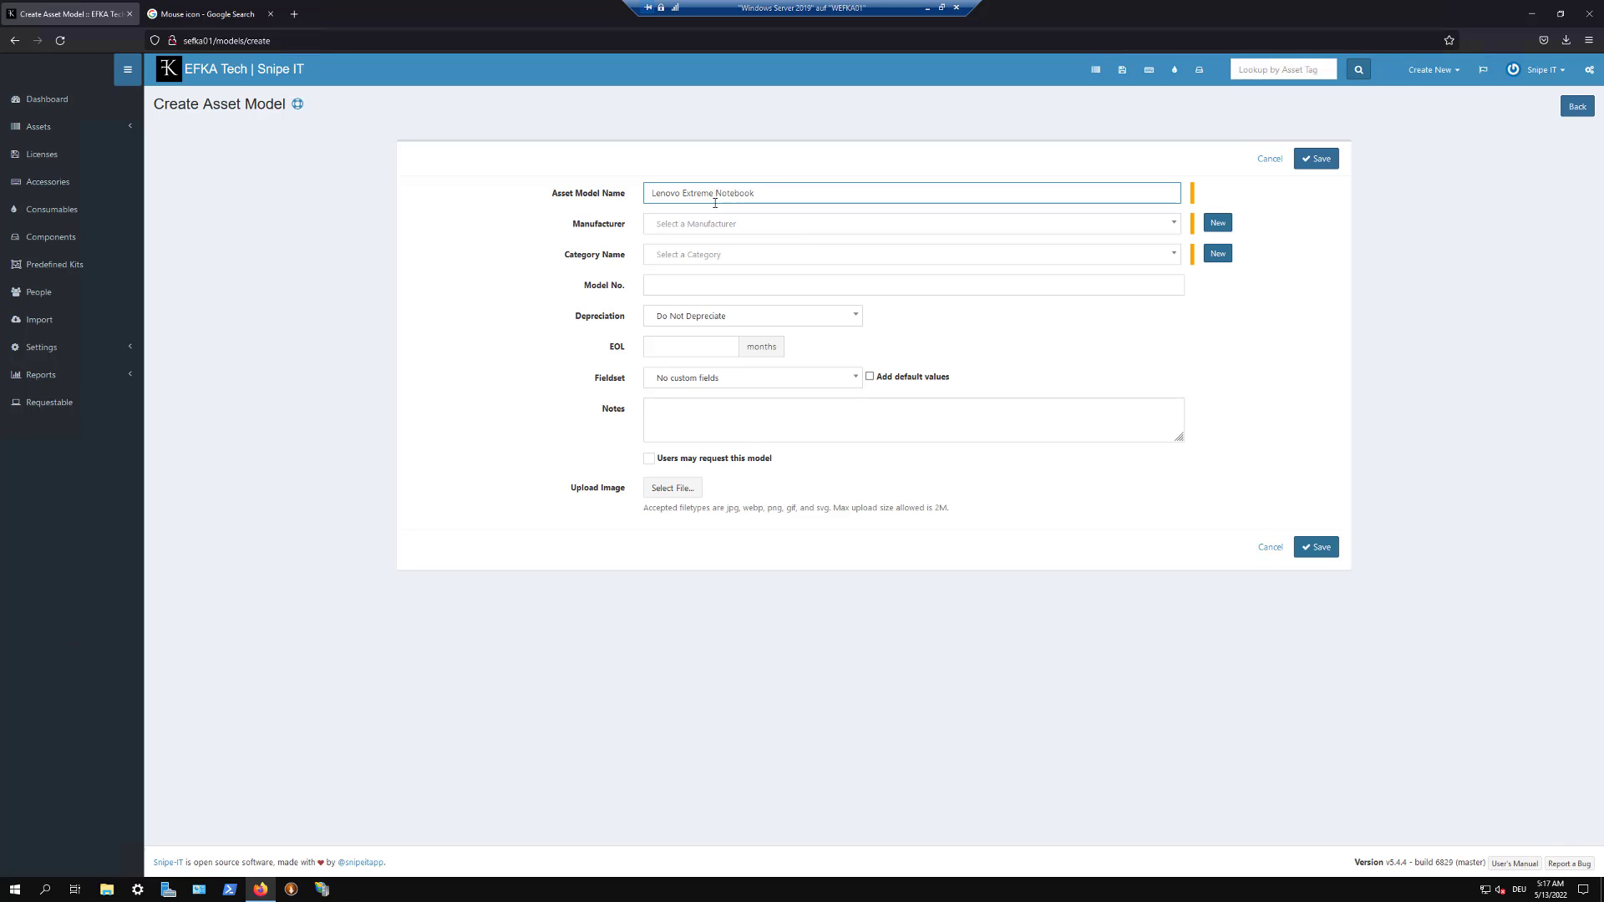
Step: Create a new manufacturer named Lenovo from within the asset model form and assign it to the model
click(716, 223)
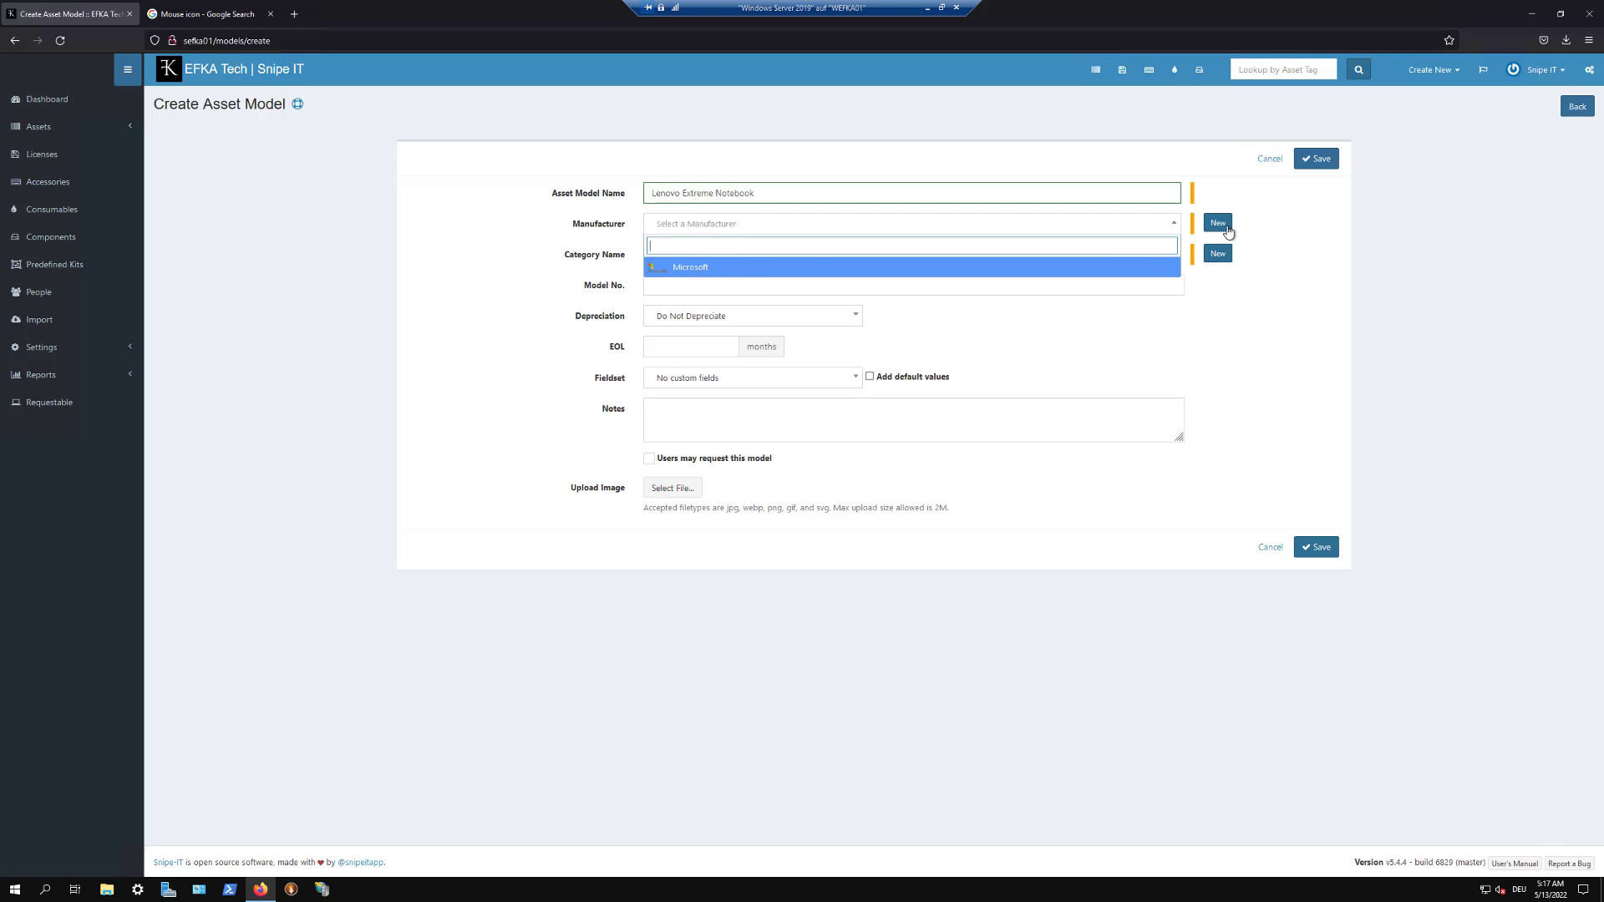
click(1217, 223)
click(818, 154)
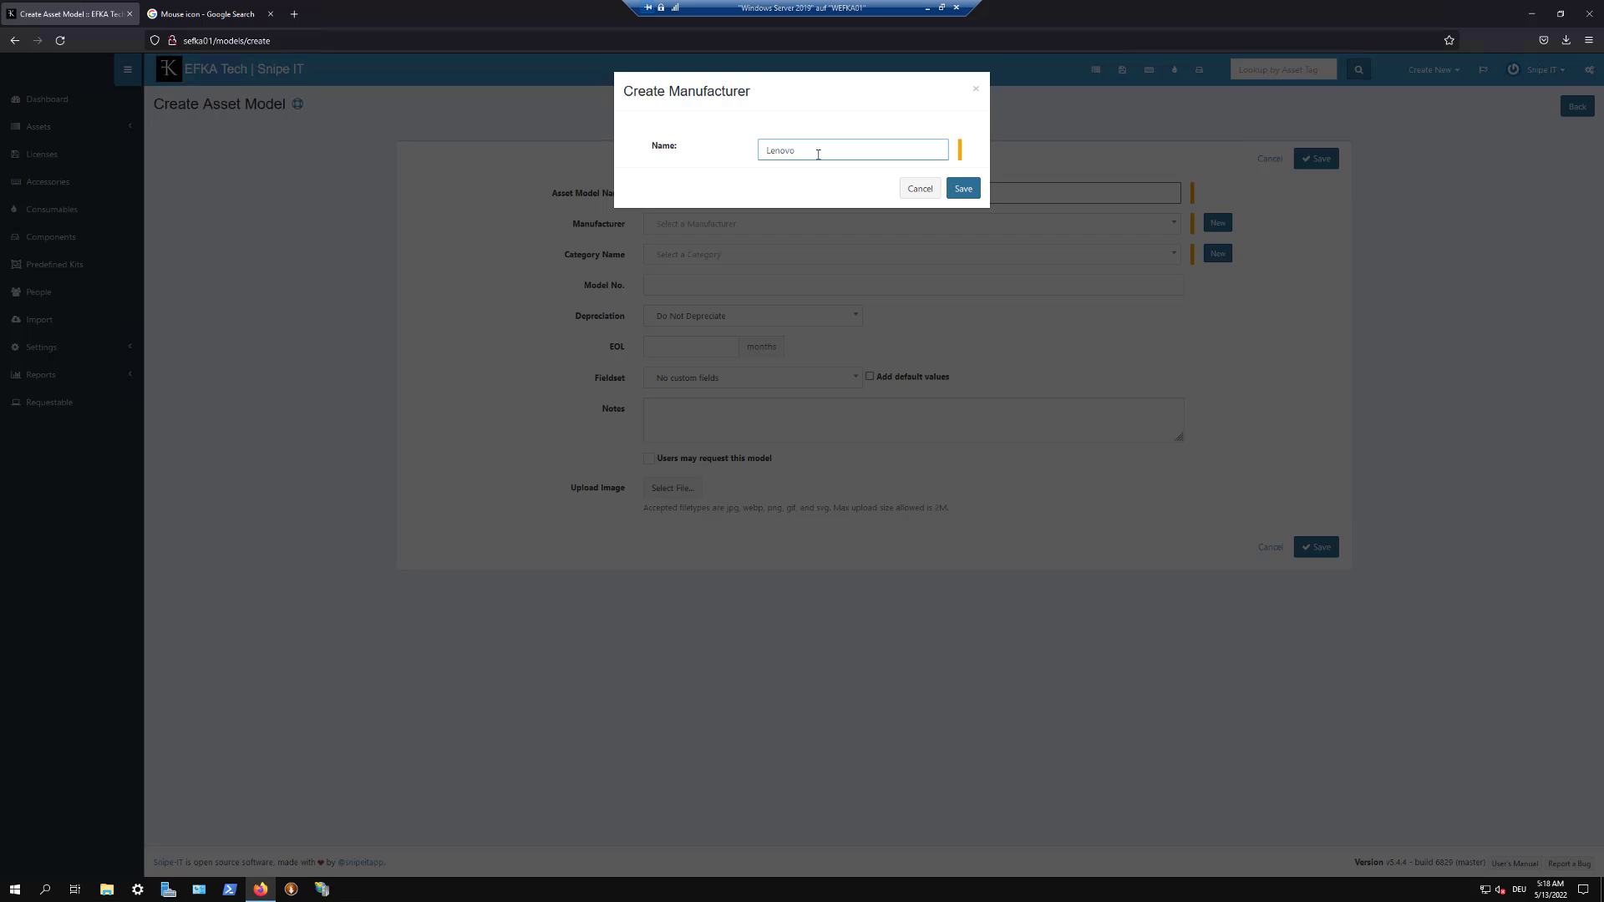
click(962, 189)
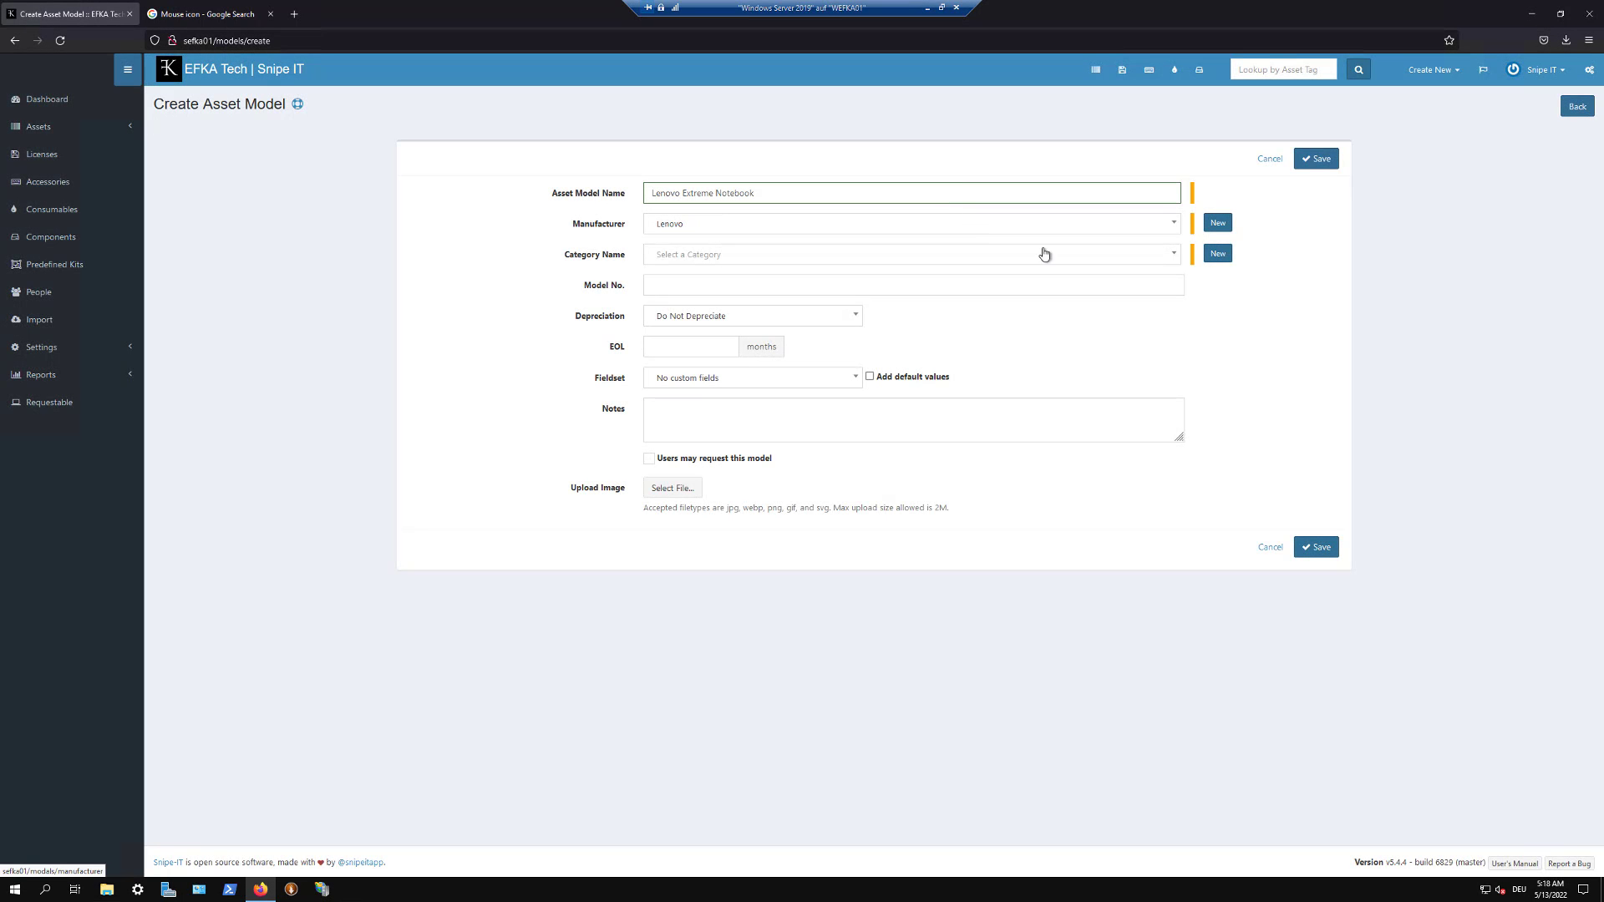
Step: Assign the Laptops category to the model and enter XXXXXXXX12 as its model number
click(1153, 254)
click(784, 298)
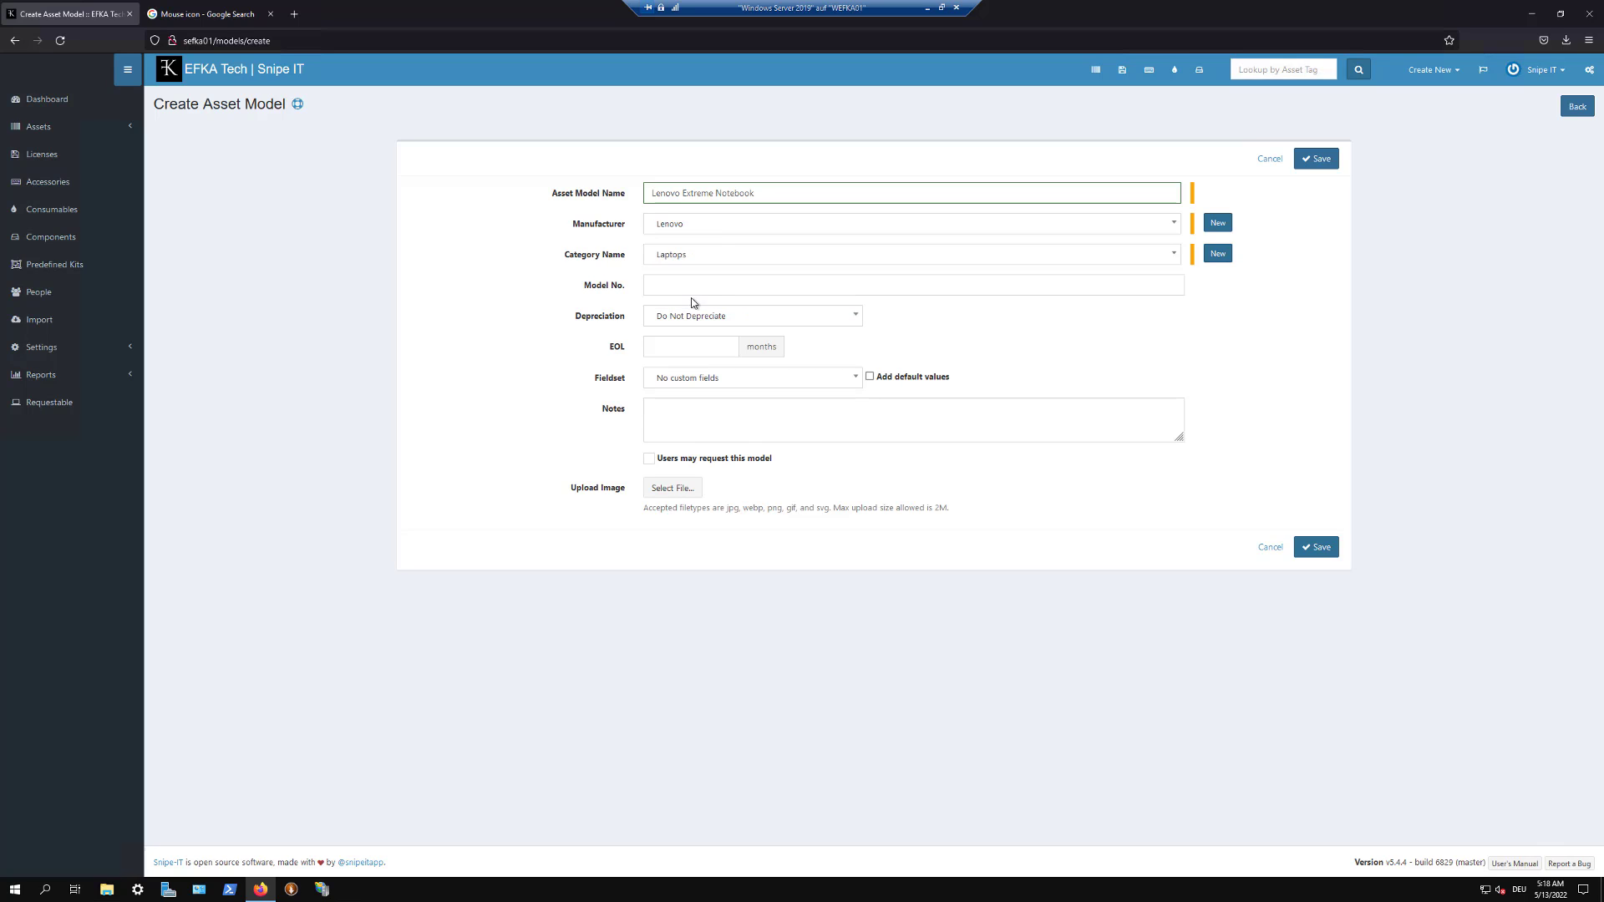
click(695, 284)
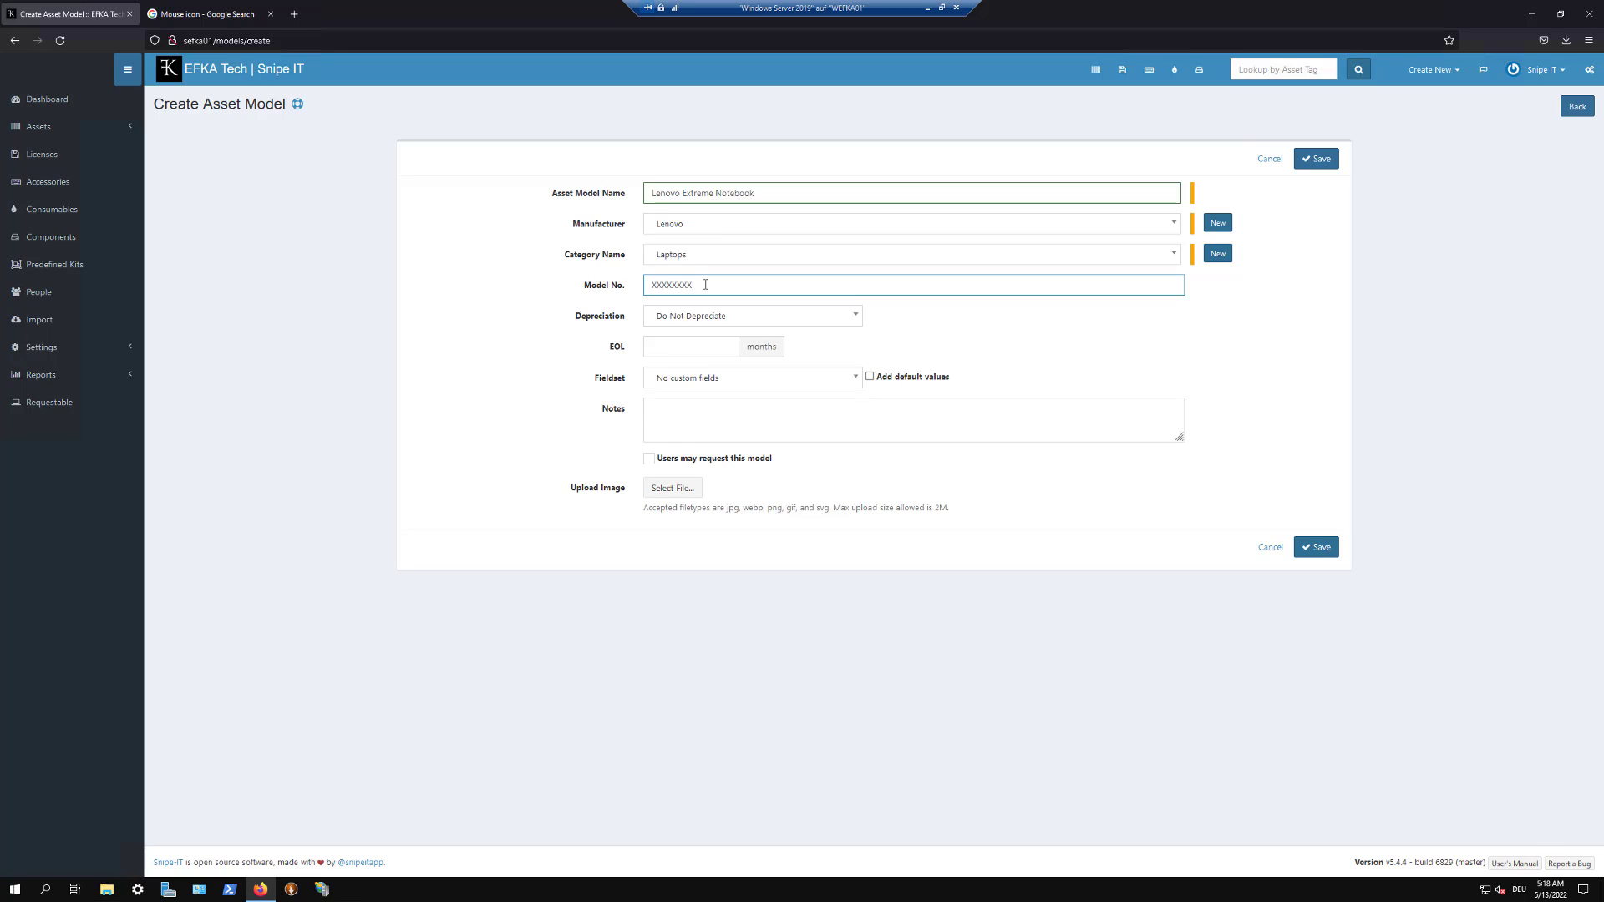
Step: Review the model's depreciation and fieldset options, and set its EOL to 12 months
click(709, 317)
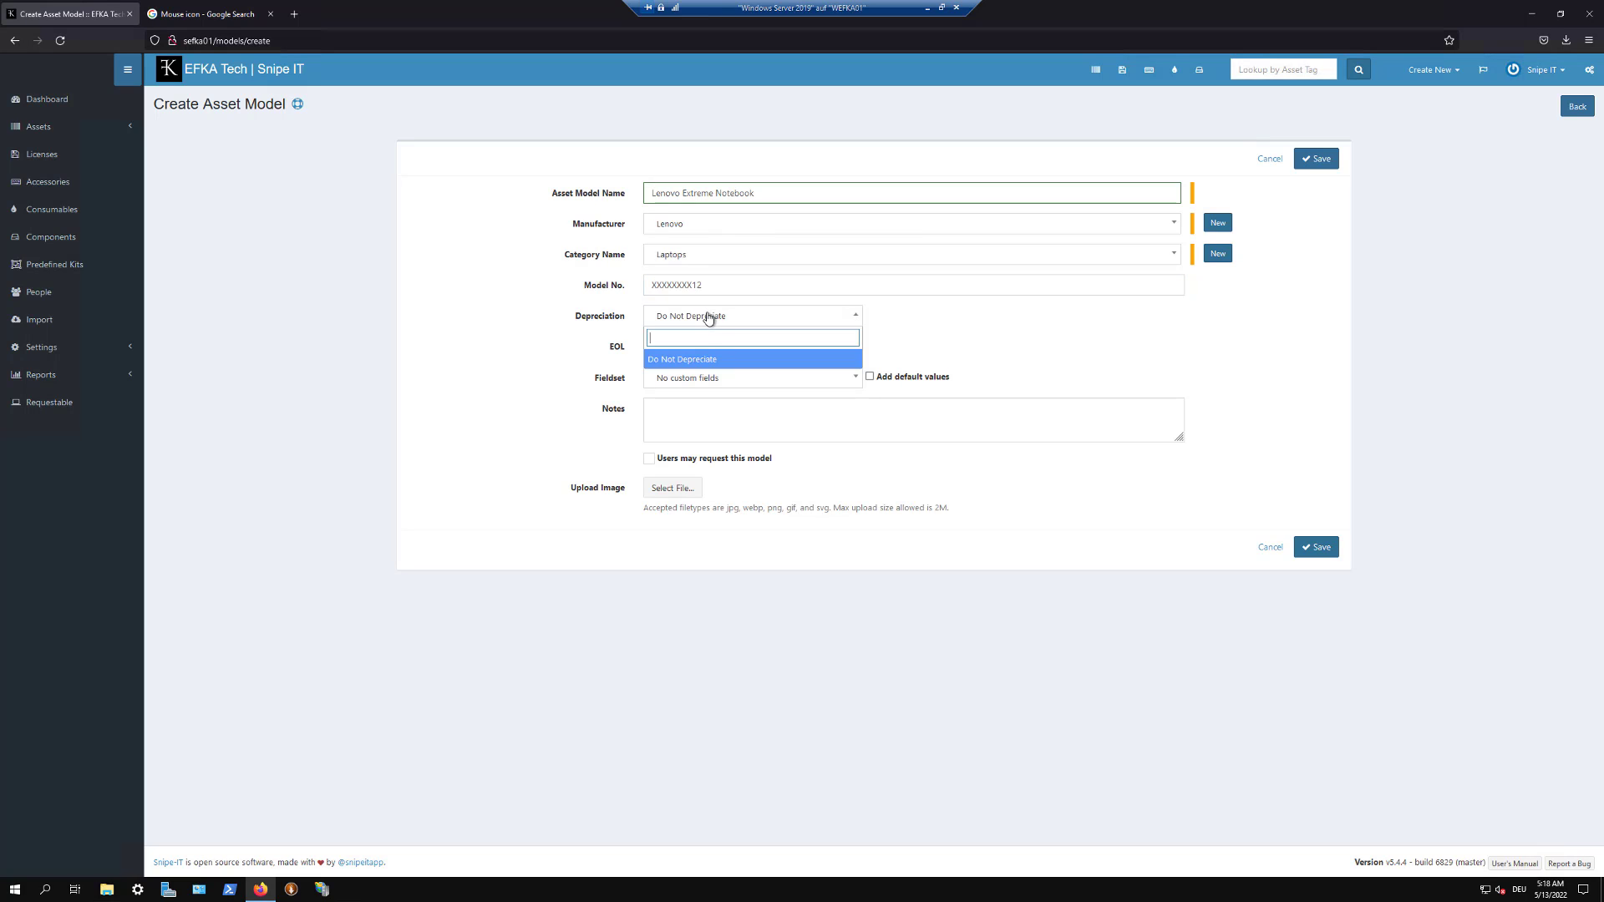
click(916, 330)
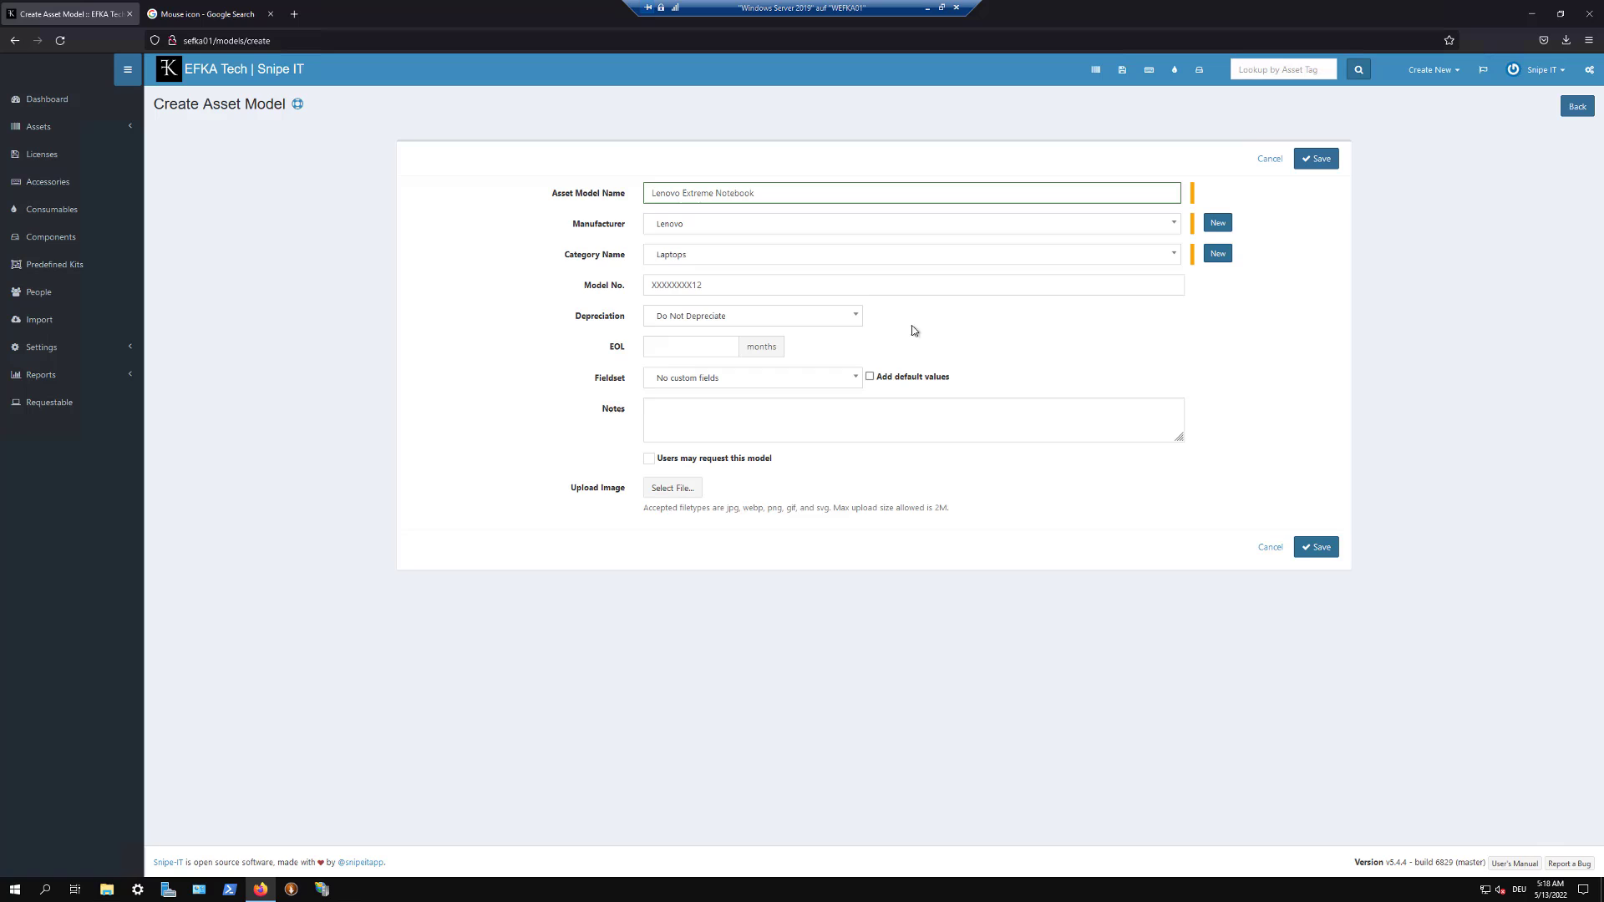
double_click(616, 321)
click(611, 323)
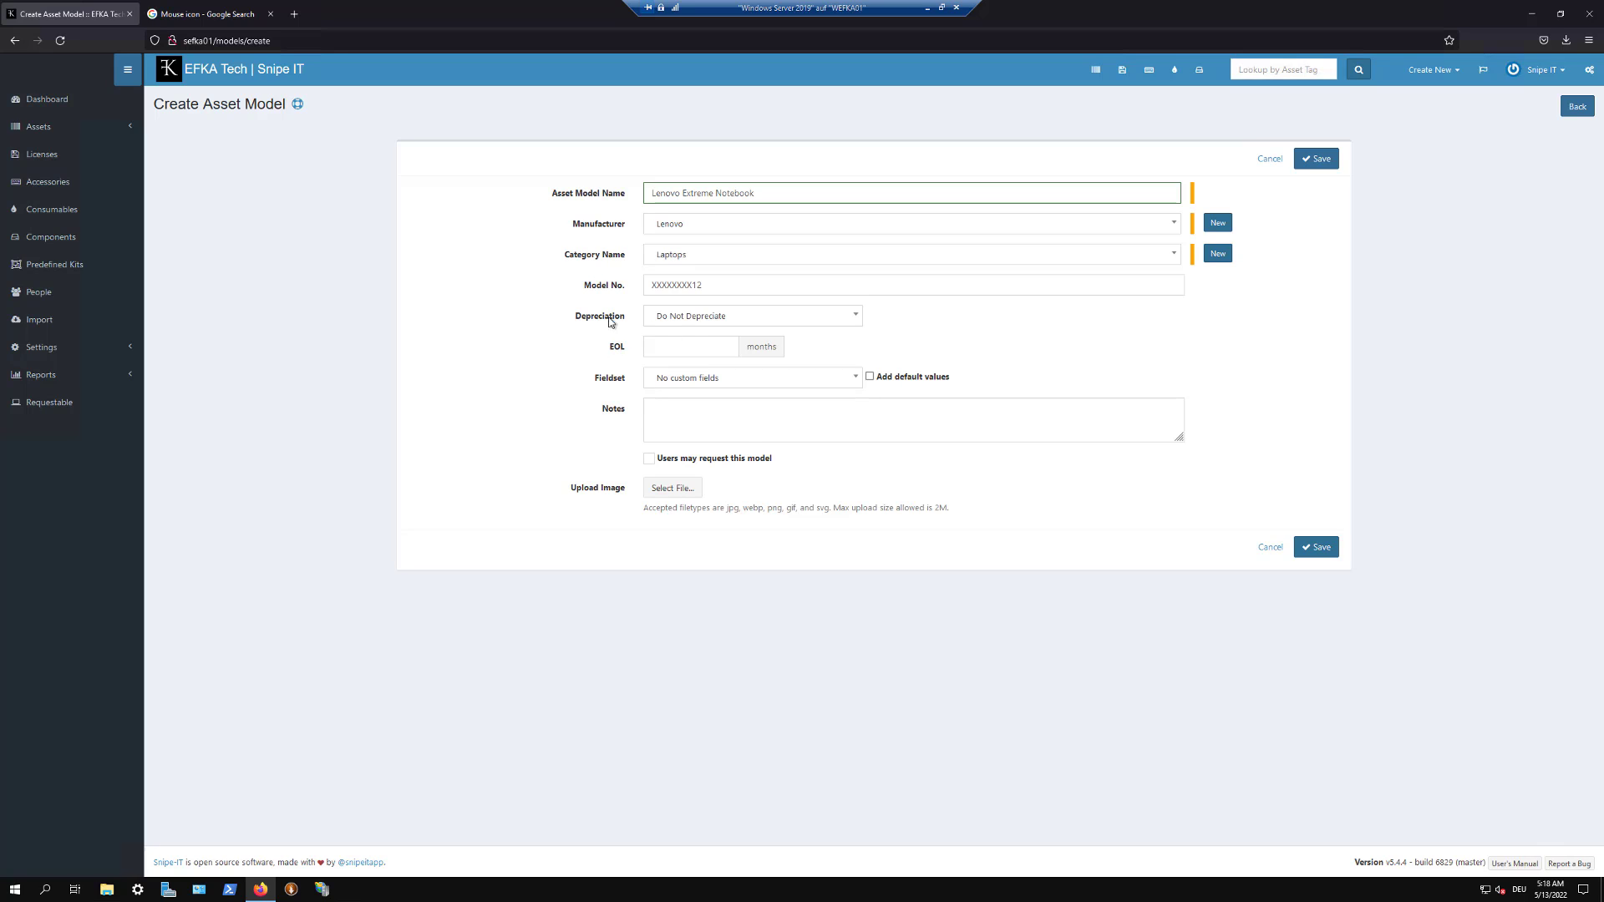
click(694, 349)
click(709, 378)
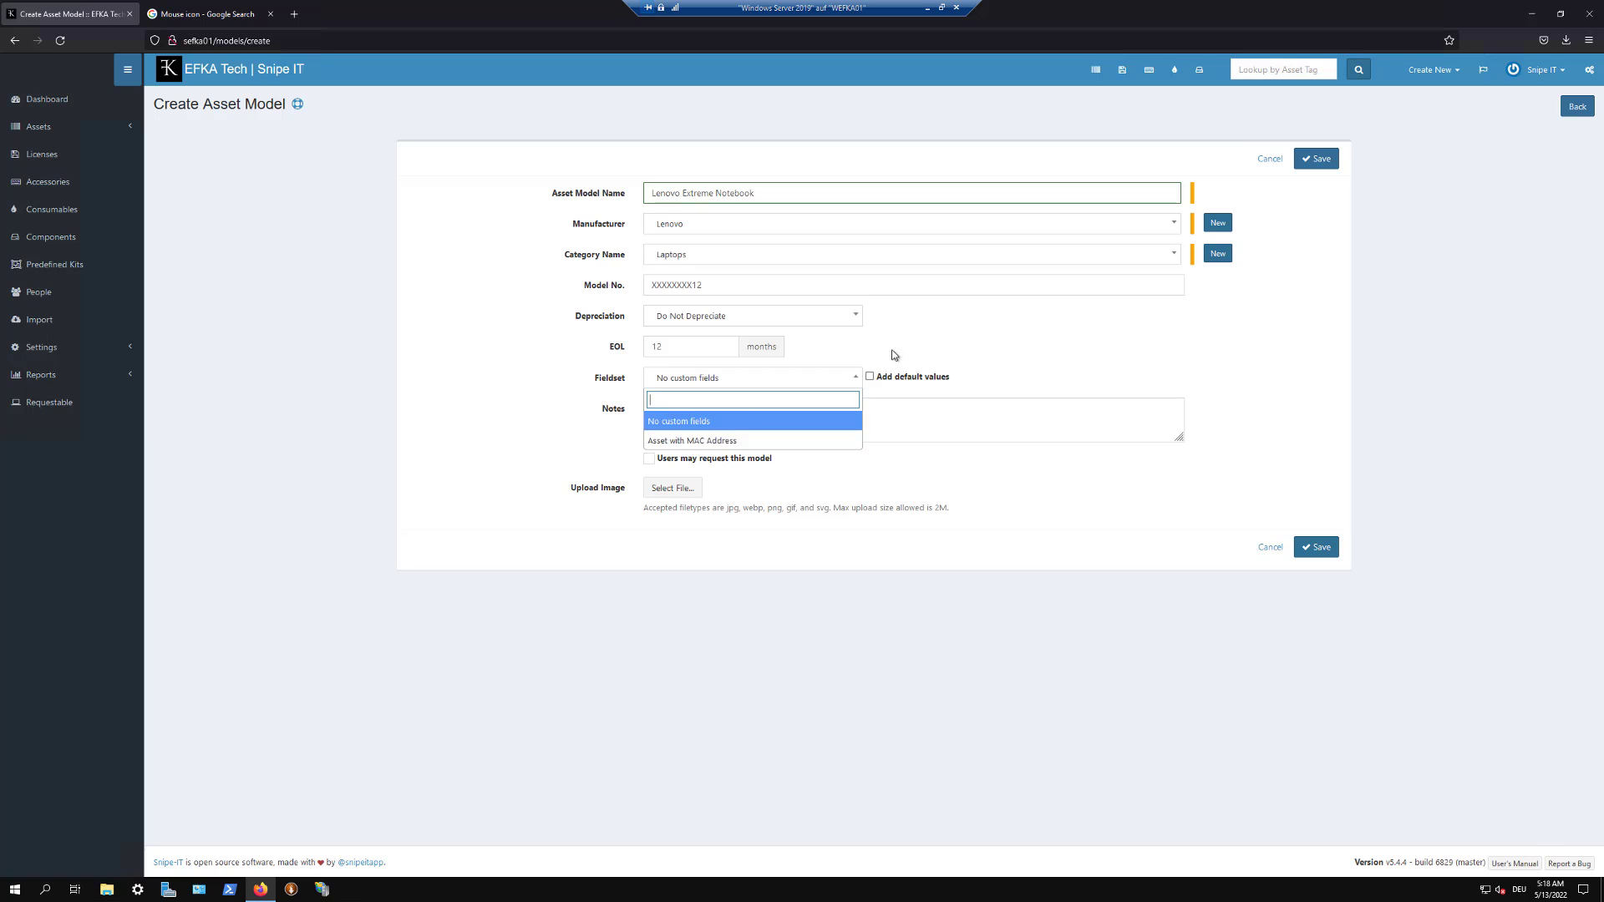
click(937, 351)
click(693, 413)
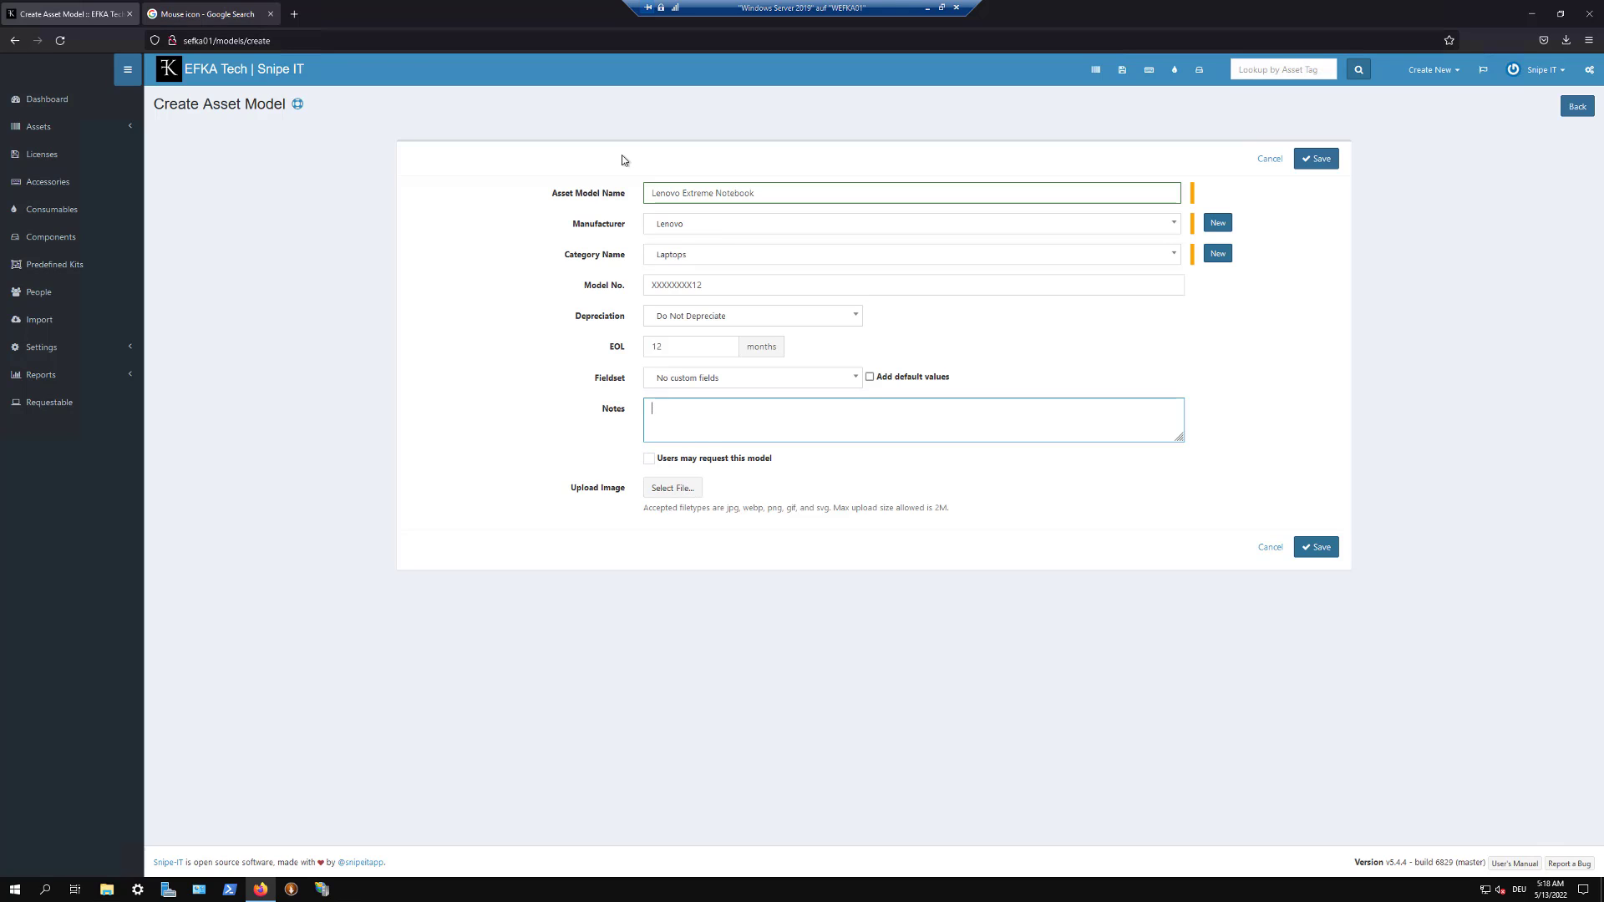
Step: Search the web for Lenovo Extreme Notebook in the other browser tab, reusing the asset model name
triple_click(742, 191)
key(ctrl+c)
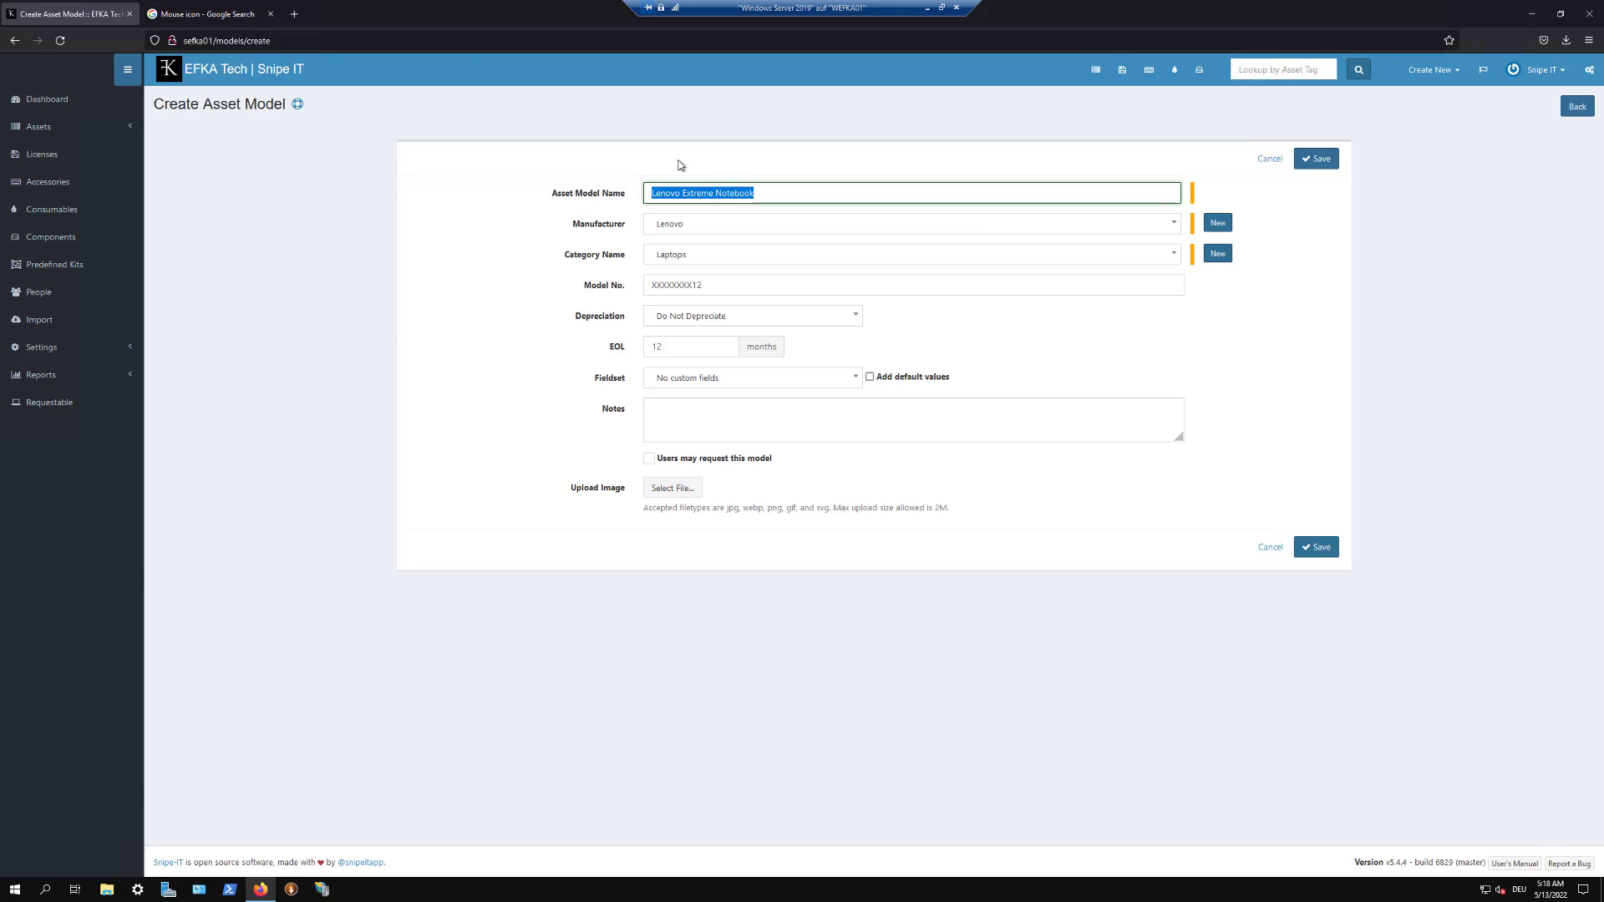
click(207, 13)
click(243, 41)
key(ctrl+v)
key(Return)
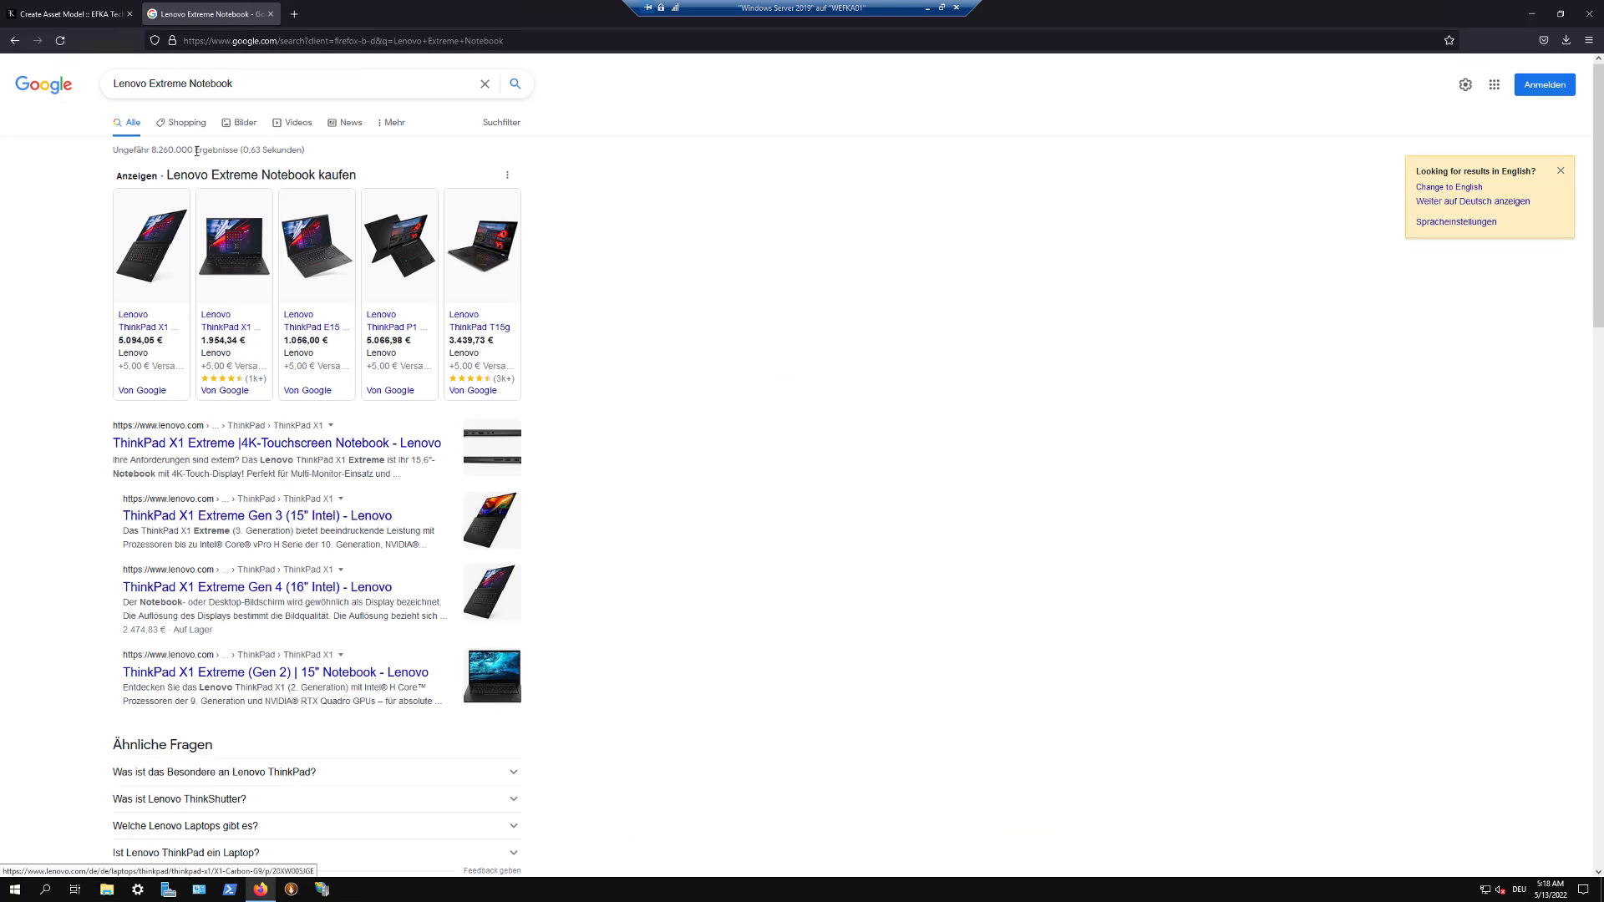
Step: Save the Lenovo ThinkPad X1 Extreme G4 picture from the image results to the Desktop as LenovoThinkPadX1ExtremeG4__1_.JPG
click(233, 122)
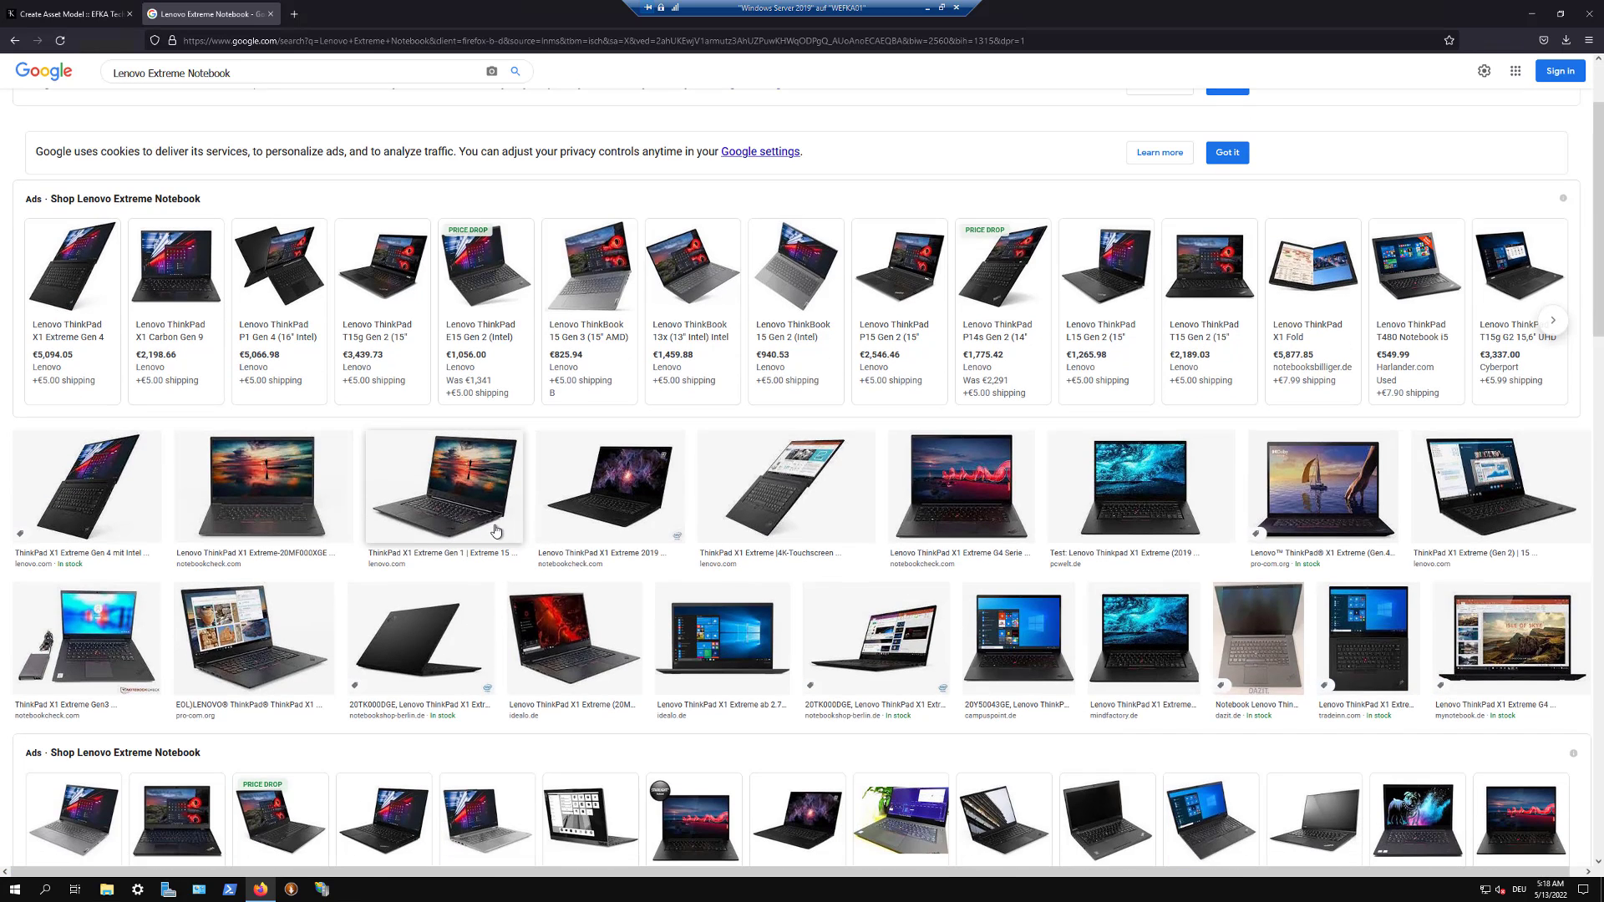
click(961, 522)
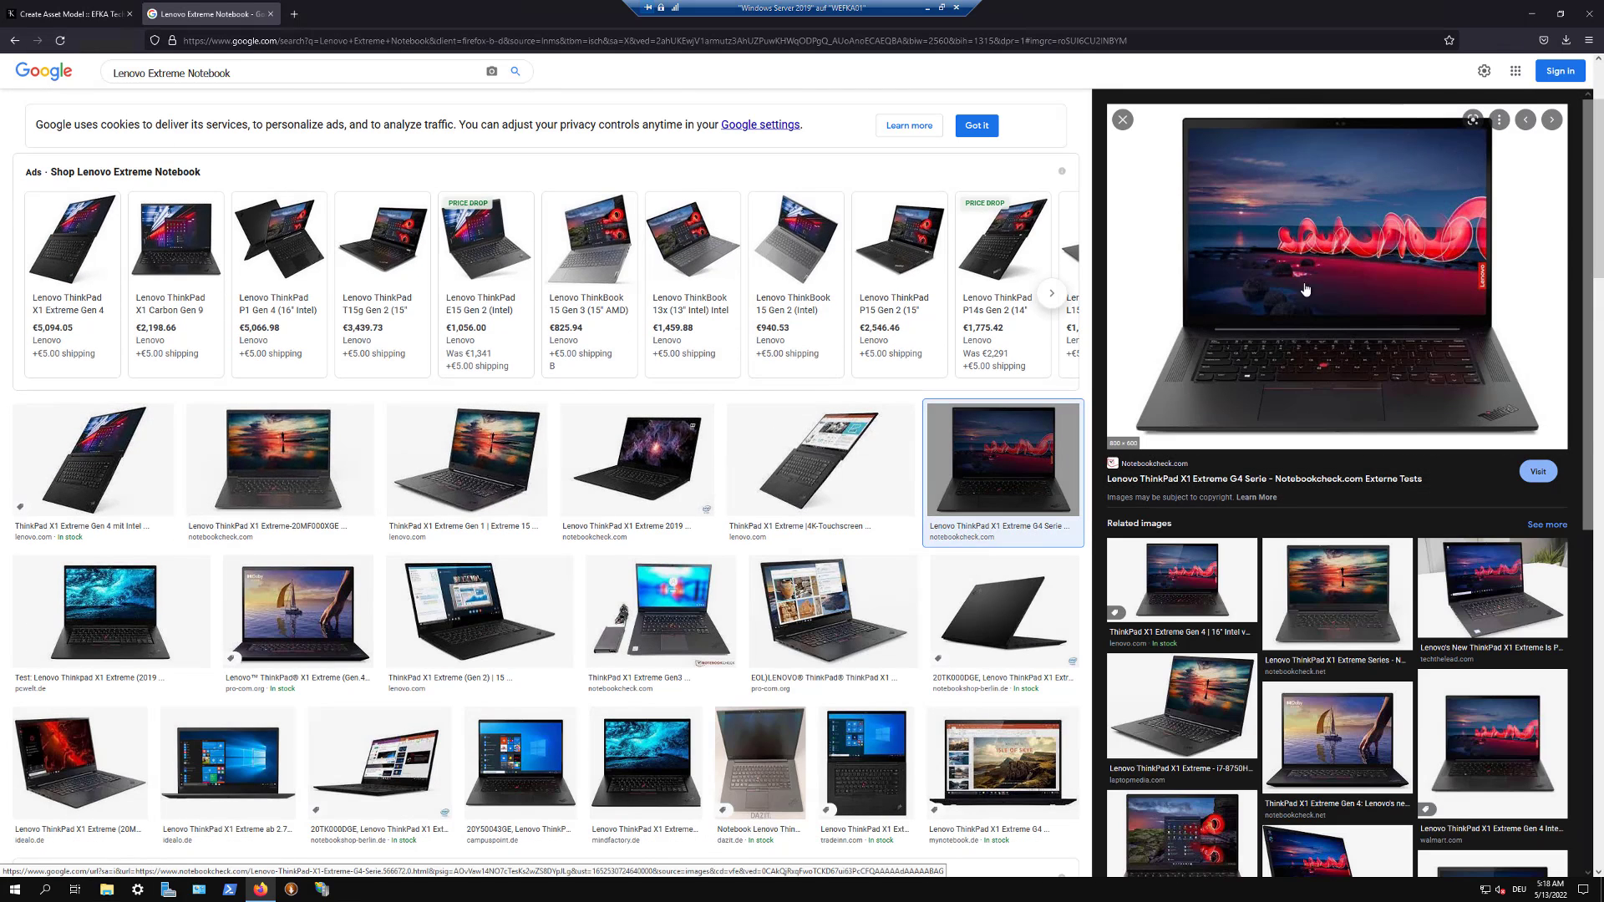
right_click(1326, 258)
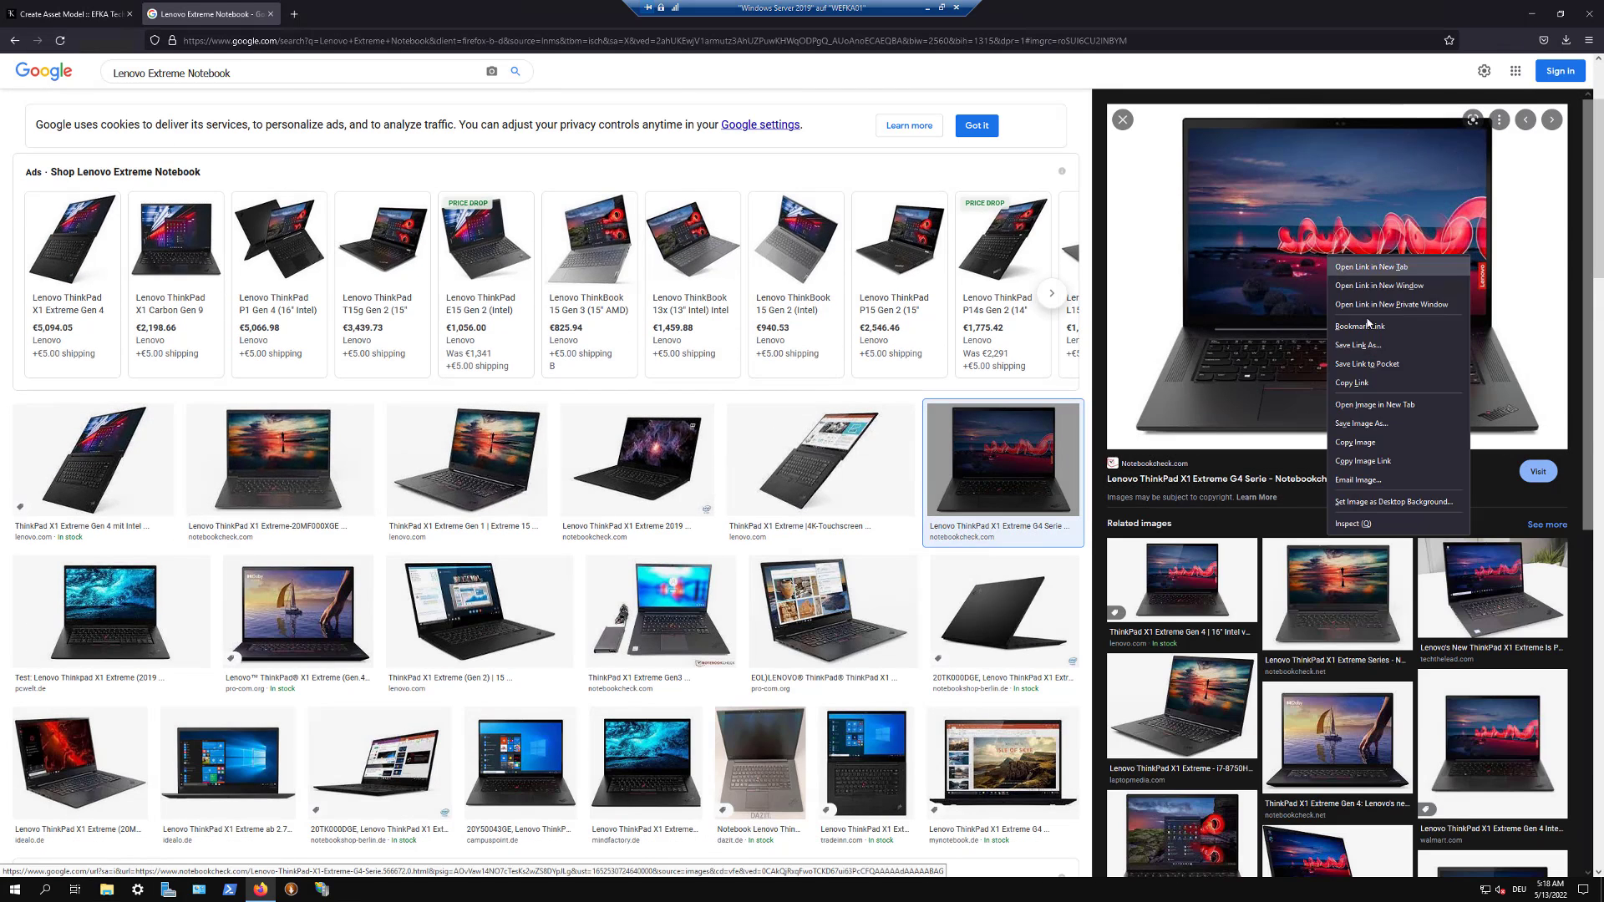
click(1374, 425)
click(645, 430)
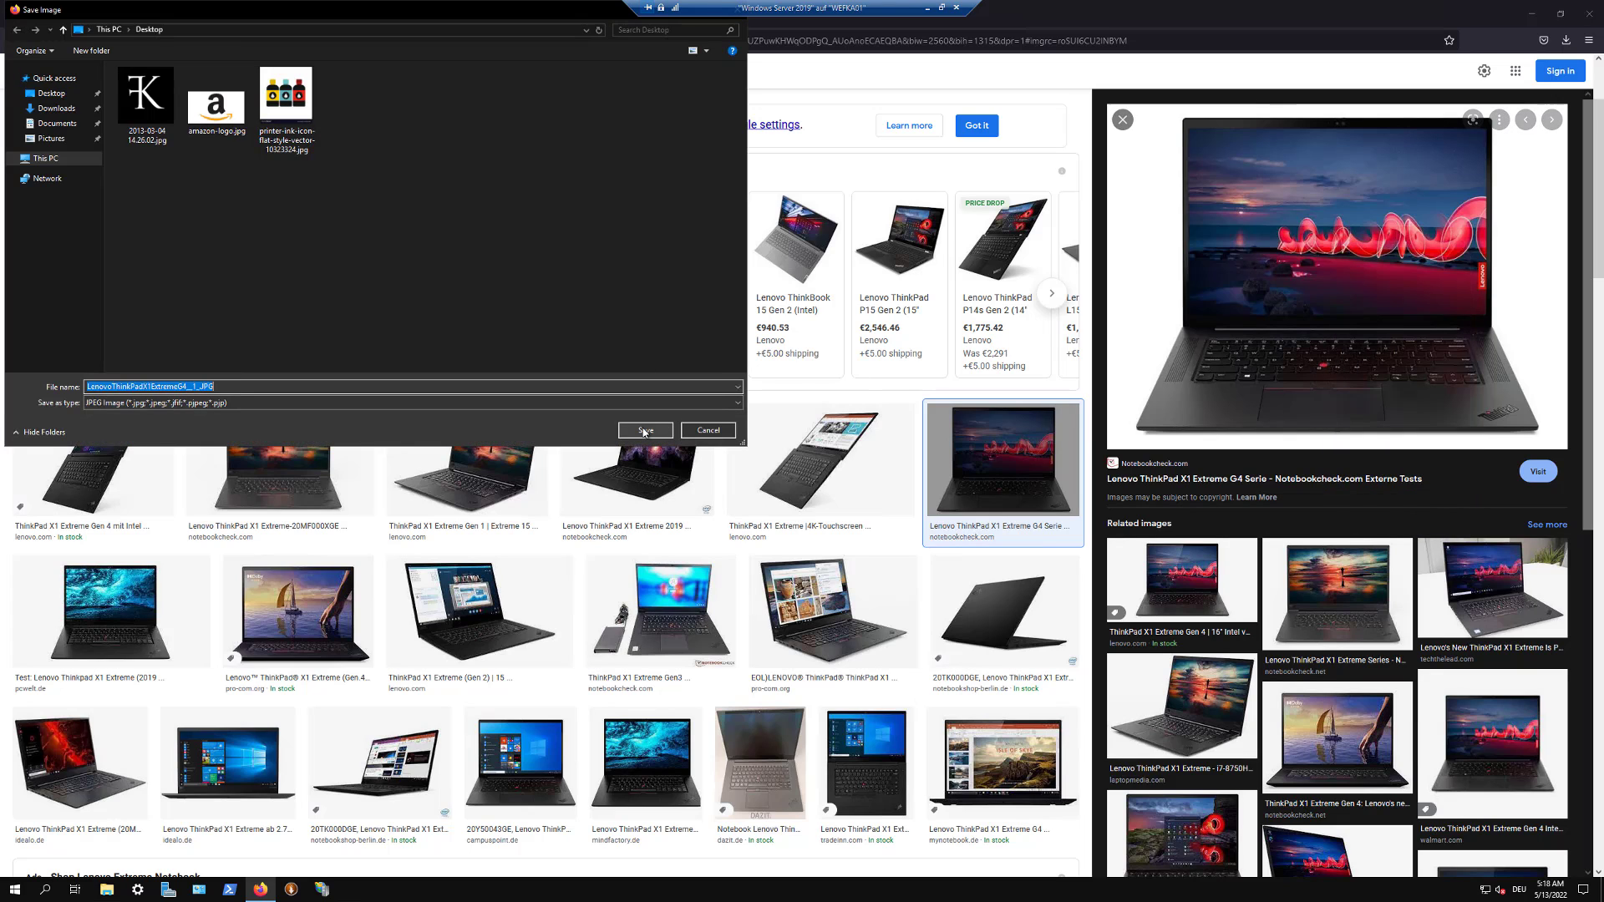
Step: Attach LenovoThinkPadX1ExtremeG4__1_.JPG from the Desktop as the image of the Lenovo Extreme Notebook asset model
key(ctrl+Tab)
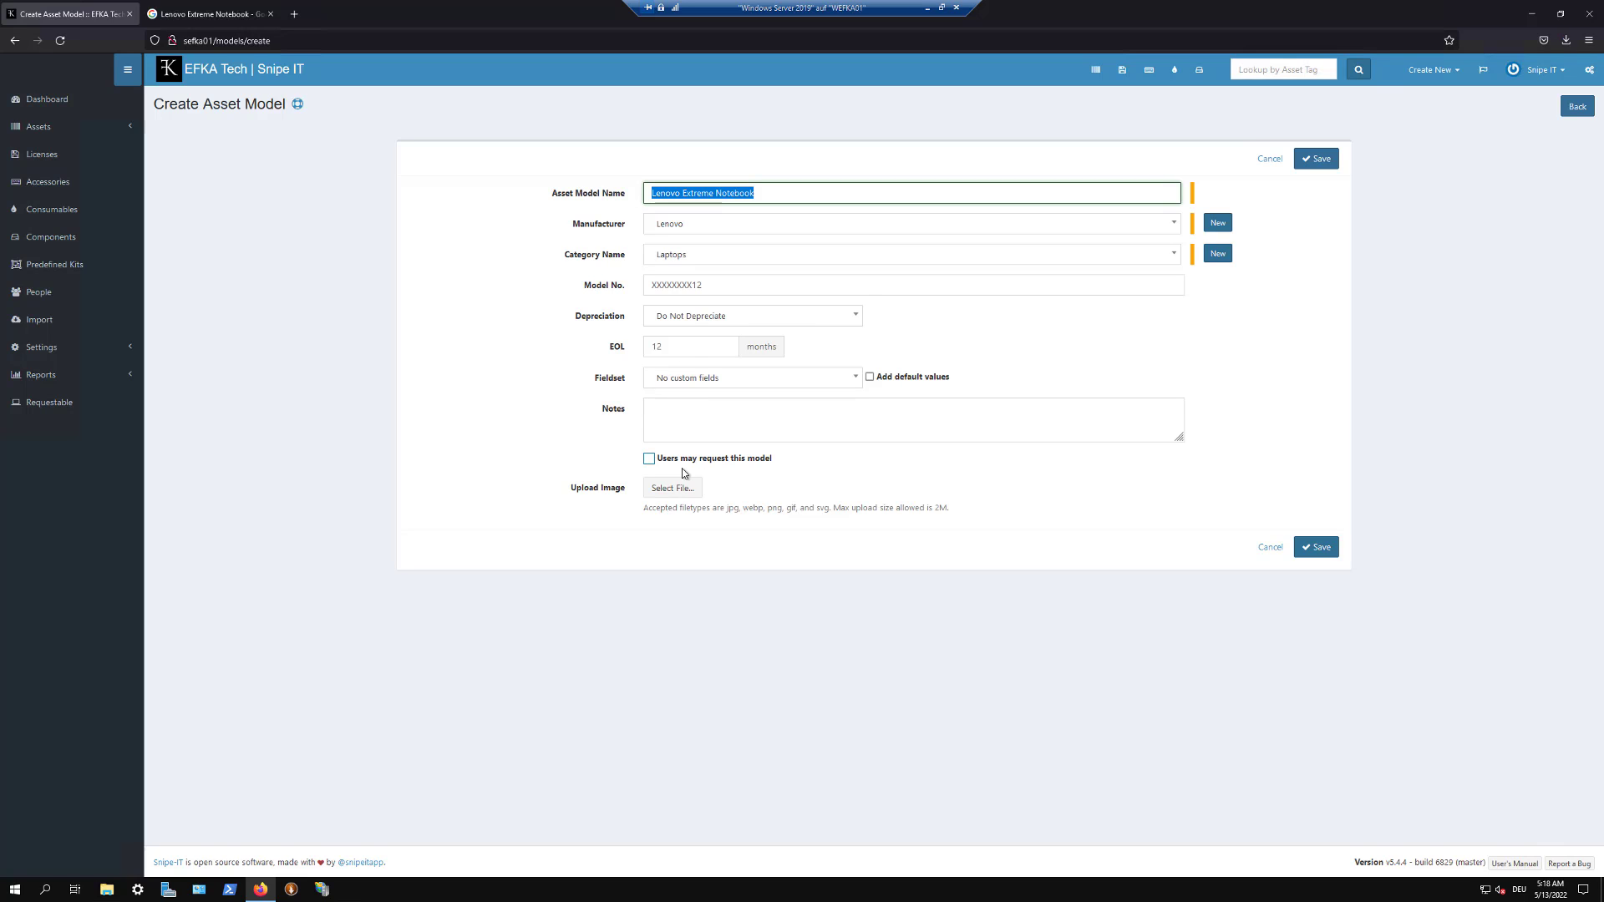
click(651, 472)
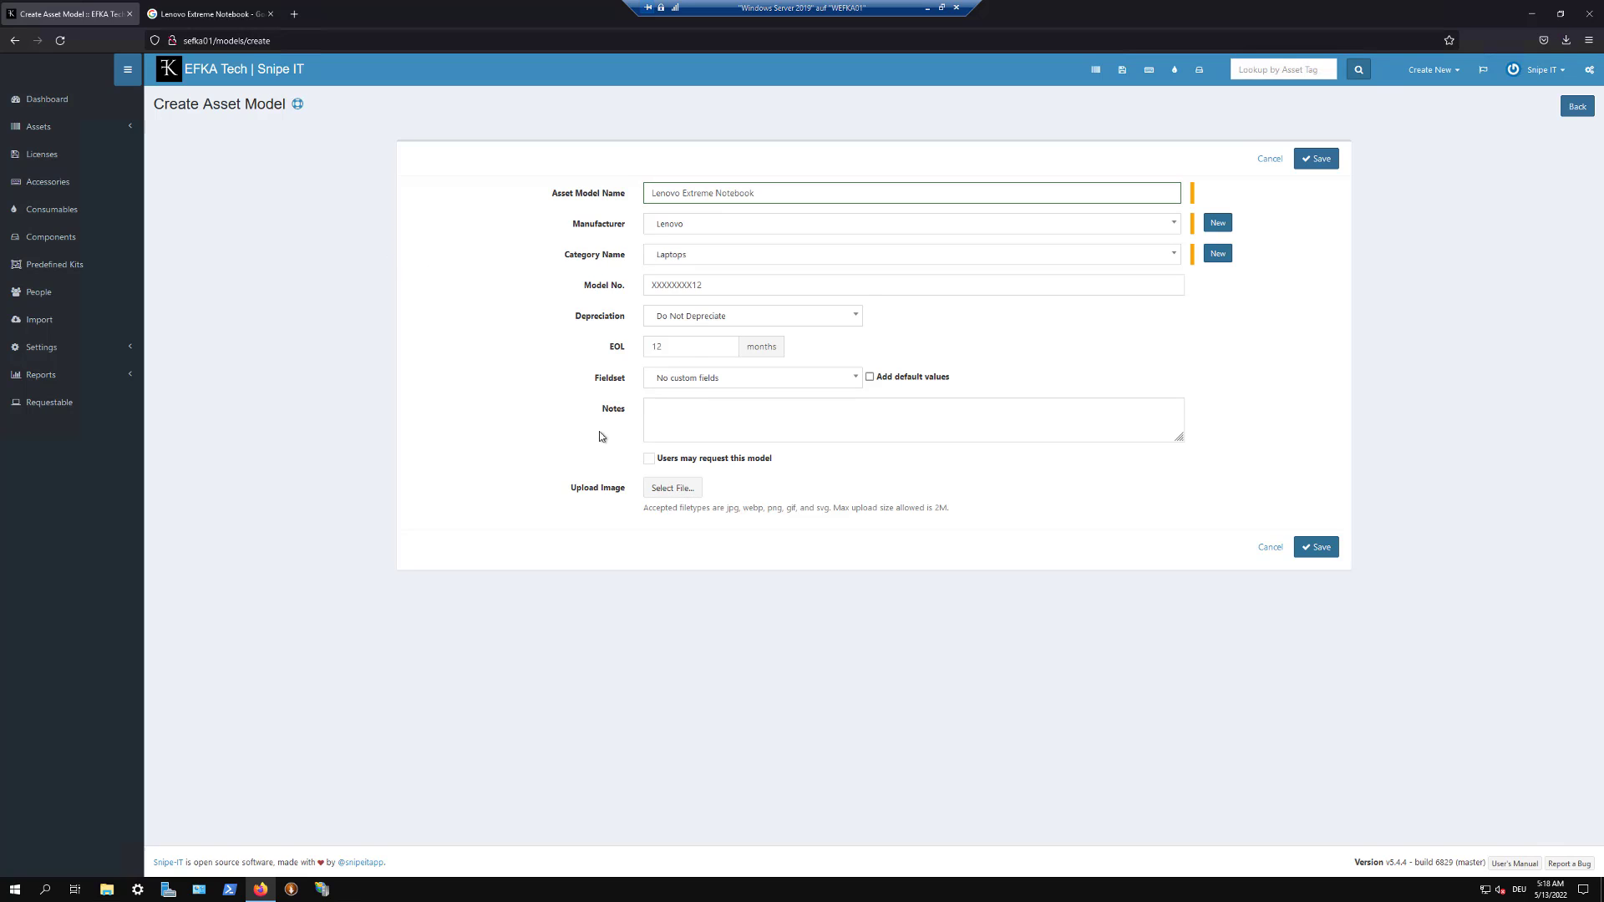
click(684, 495)
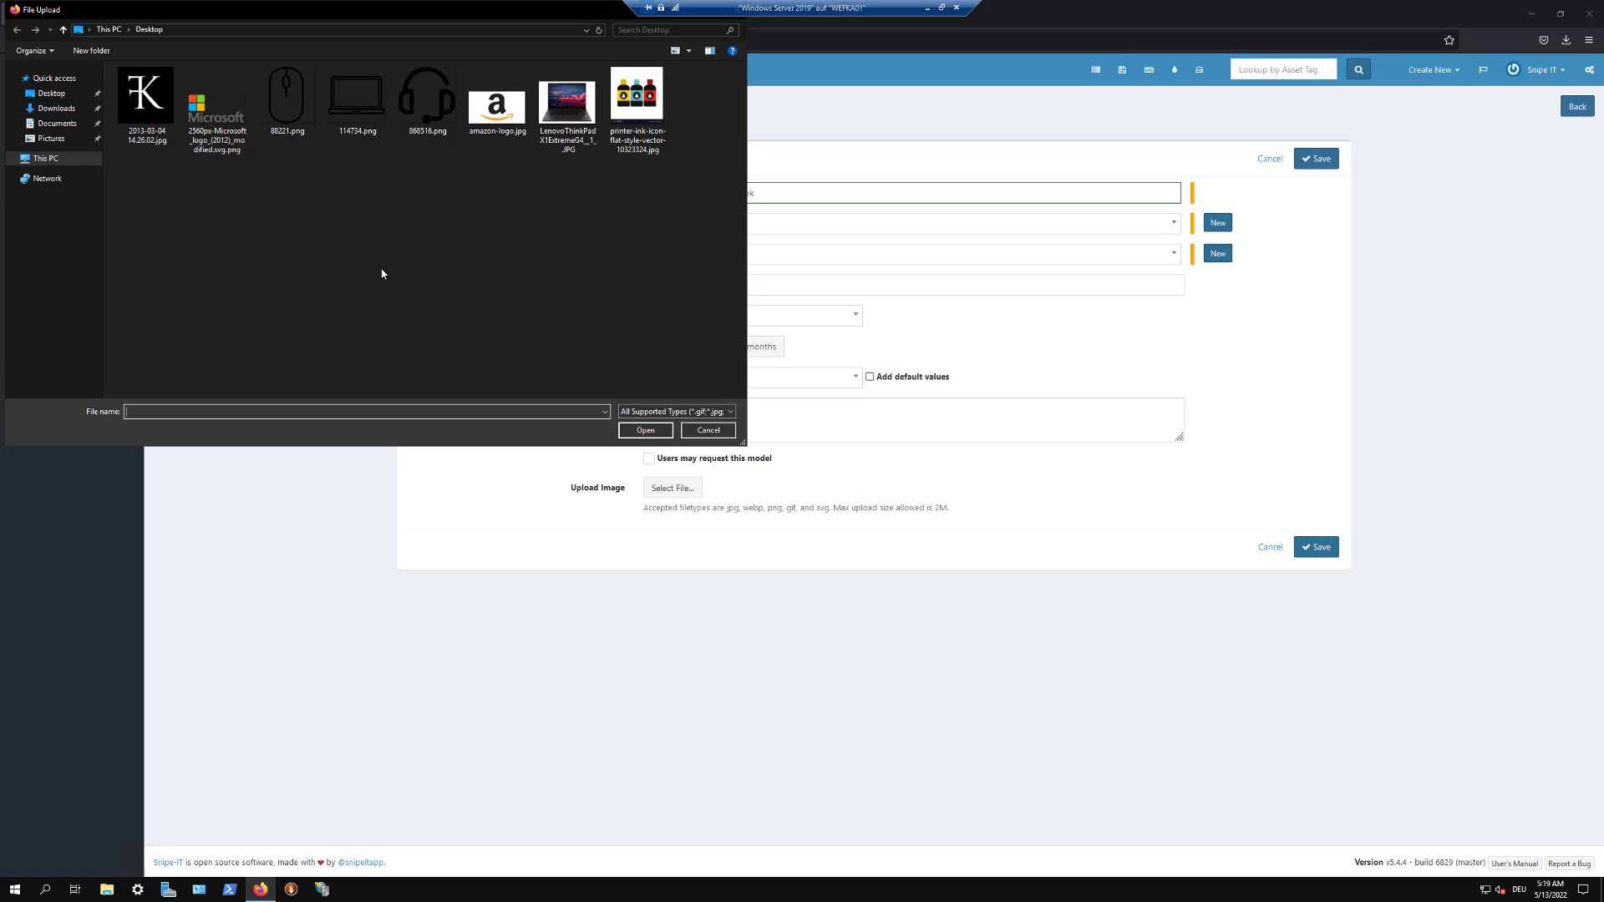
click(568, 109)
click(644, 432)
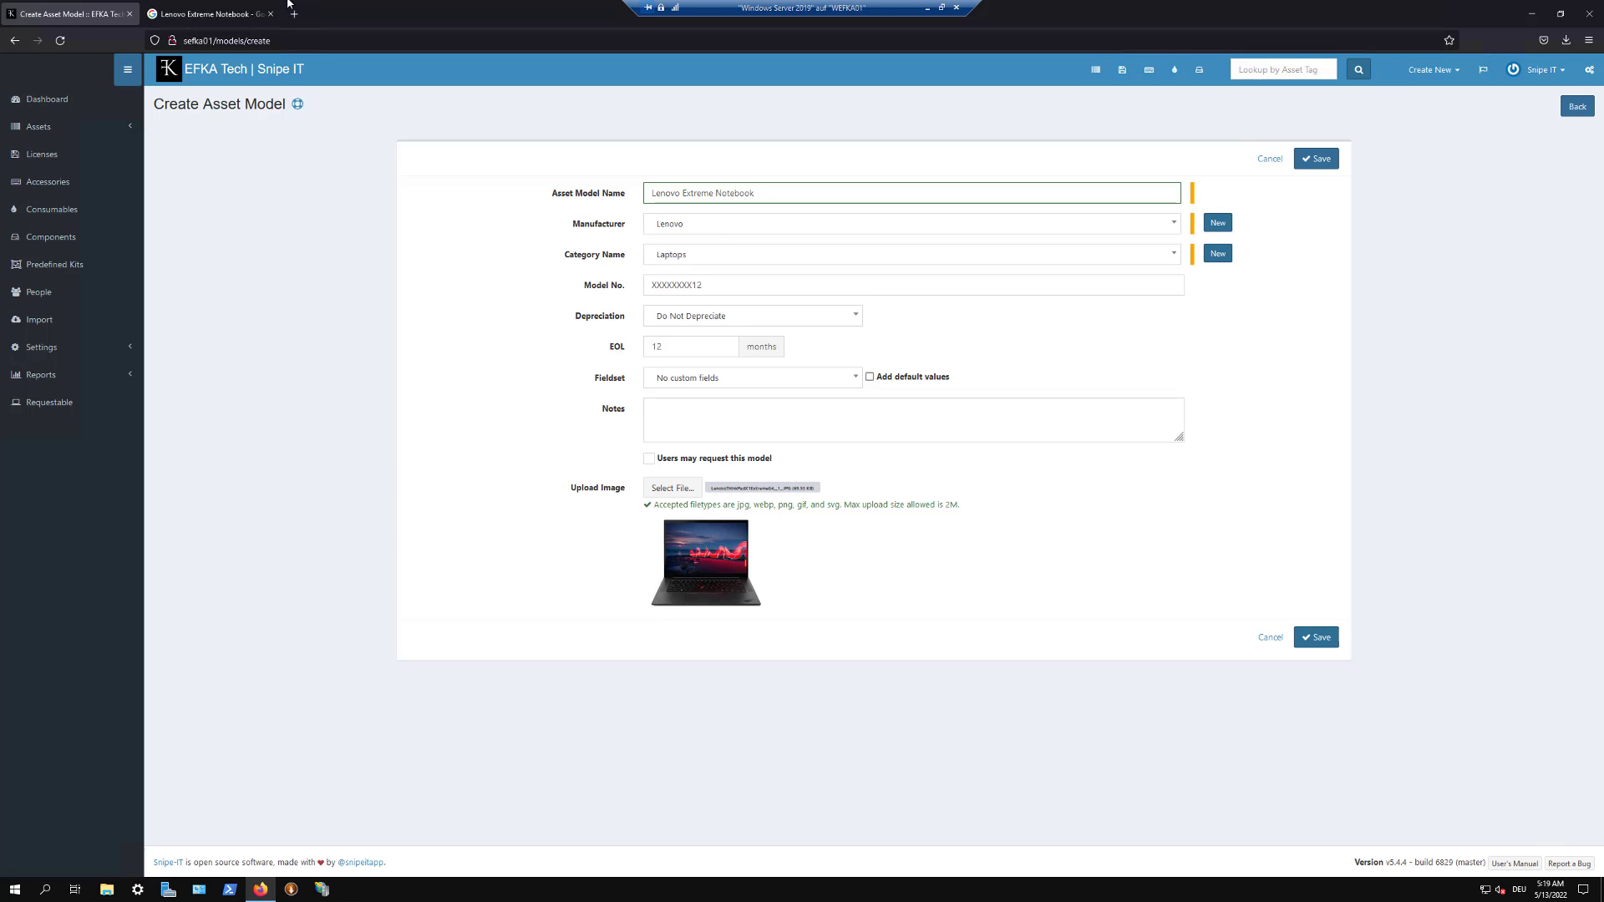
Step: Look at the asset tag settings in the administration area in a separate browser tab, leaving them unchanged
right_click(221, 72)
click(259, 80)
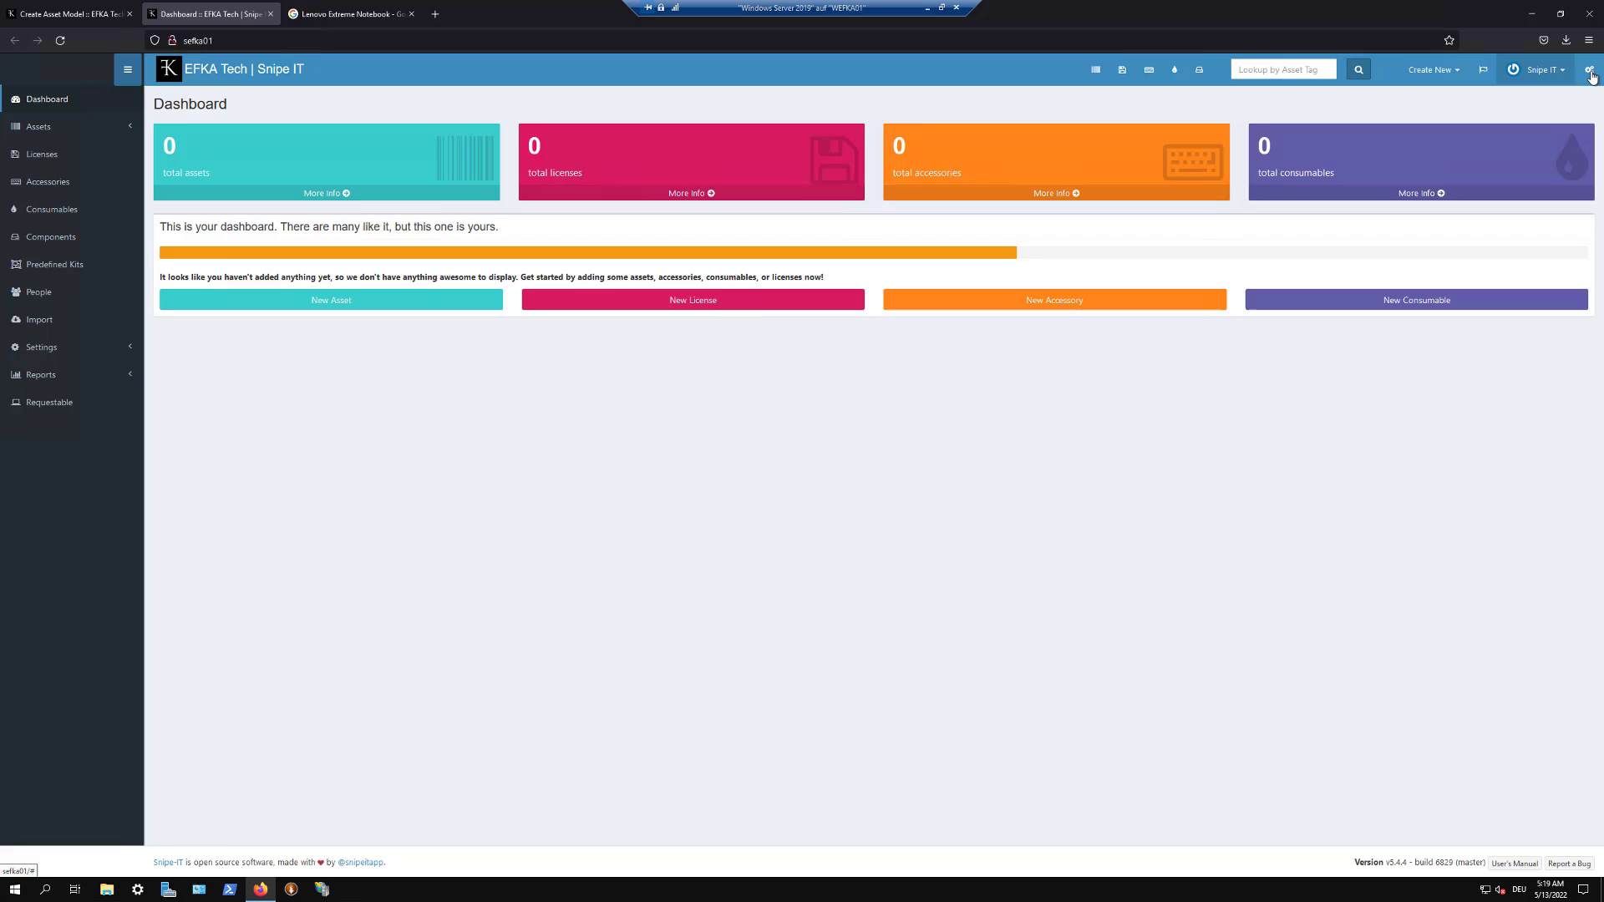
click(1589, 72)
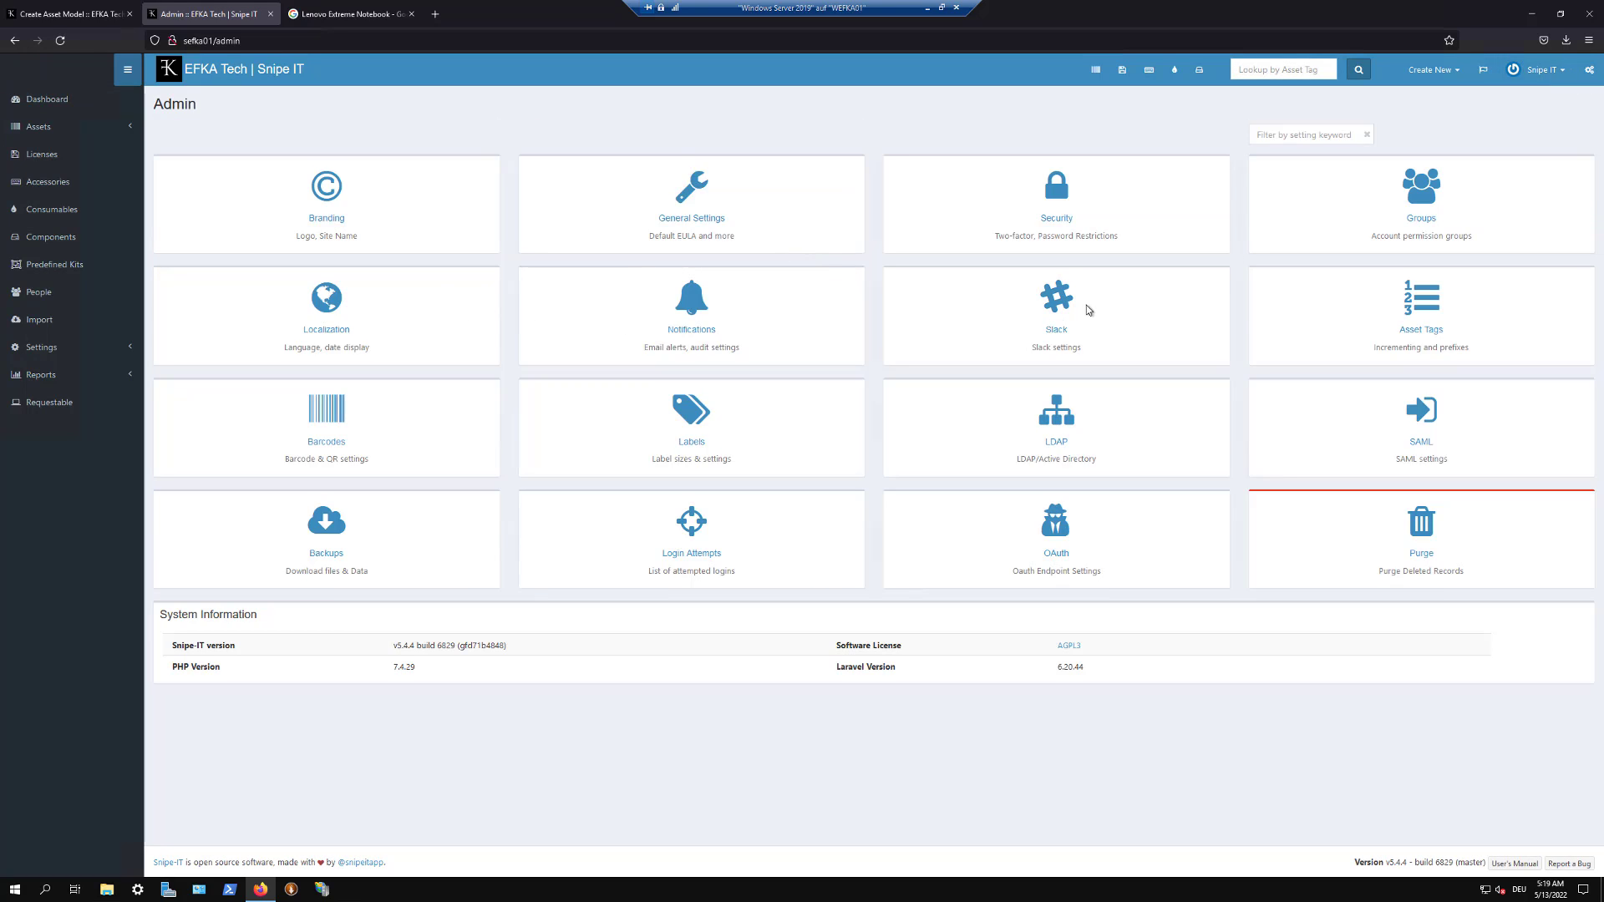
click(1352, 315)
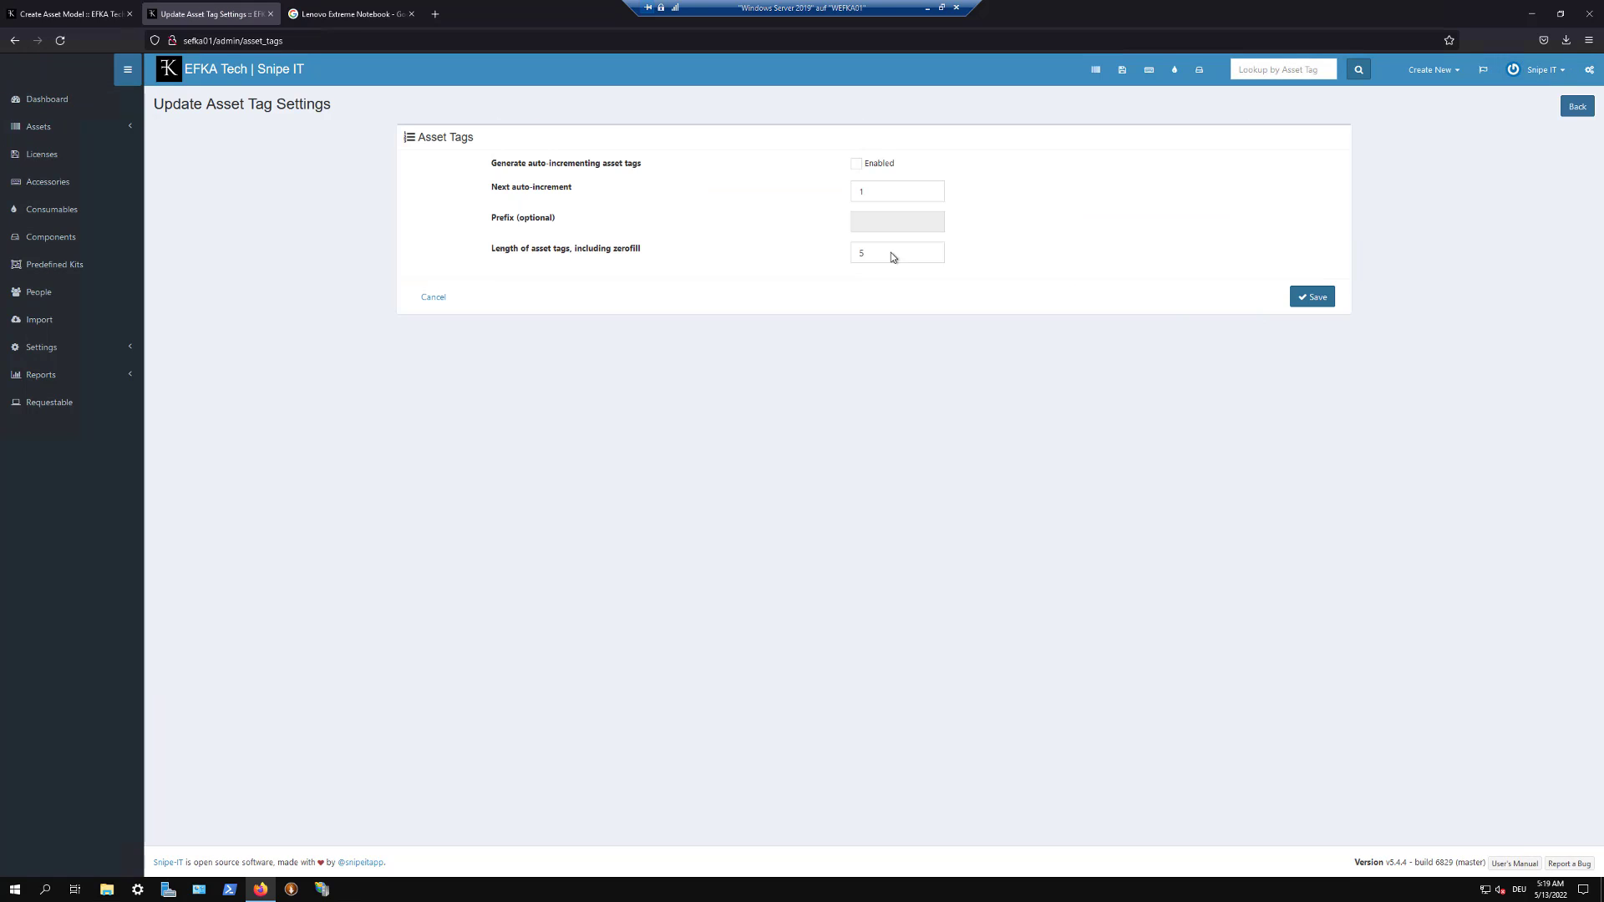
click(26, 38)
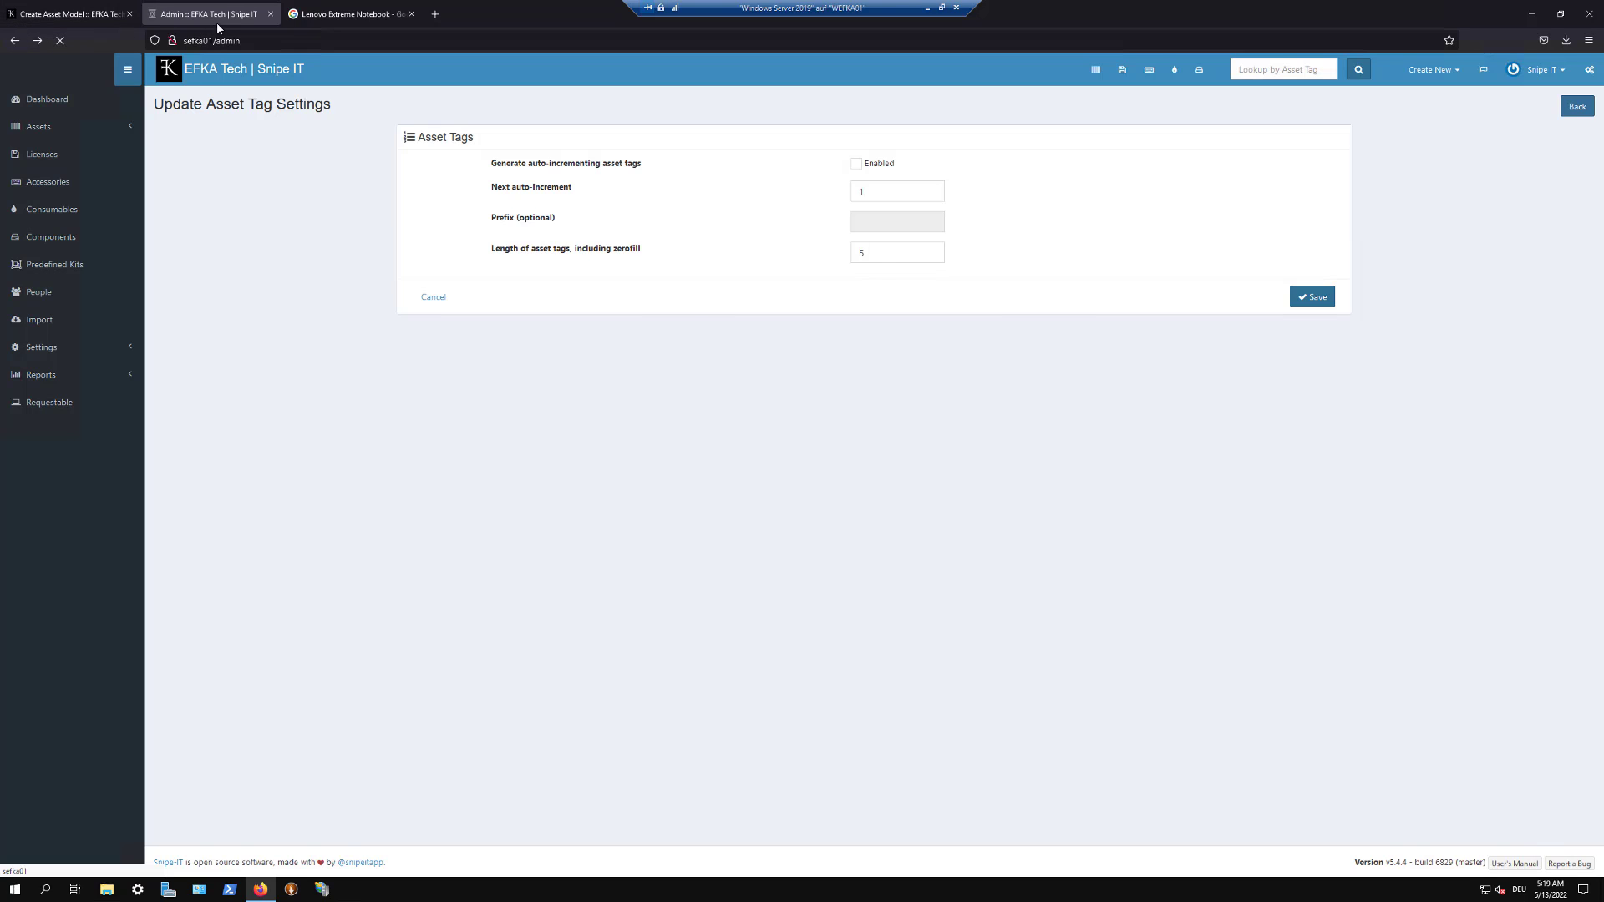
Step: Save the Lenovo Extreme Notebook asset model and check its name in the models list
click(58, 7)
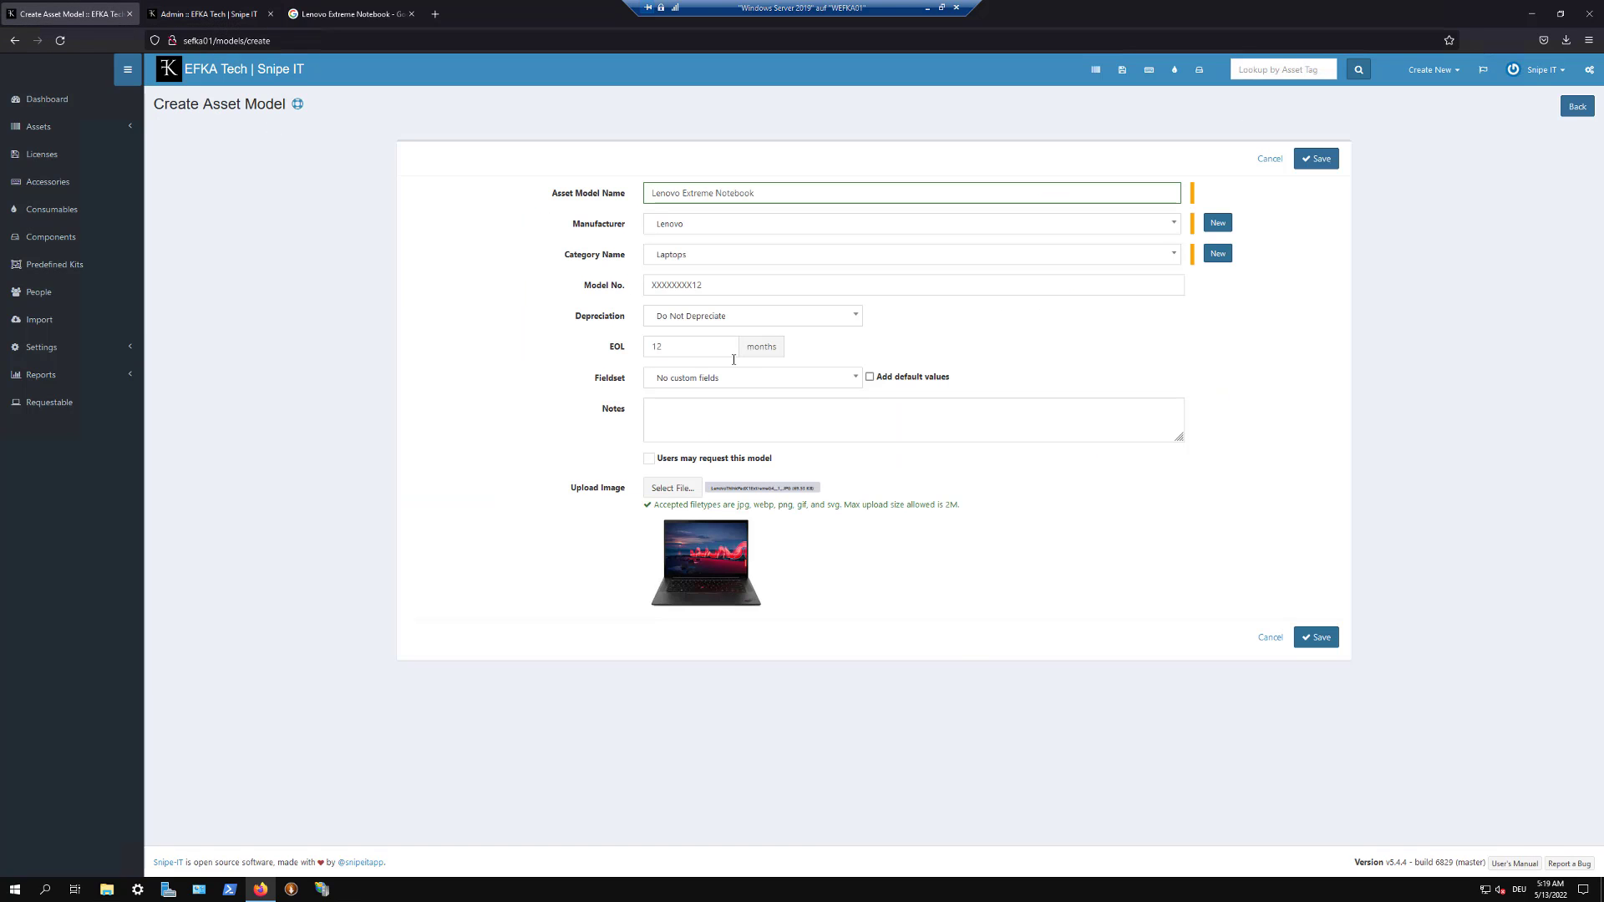
click(1322, 640)
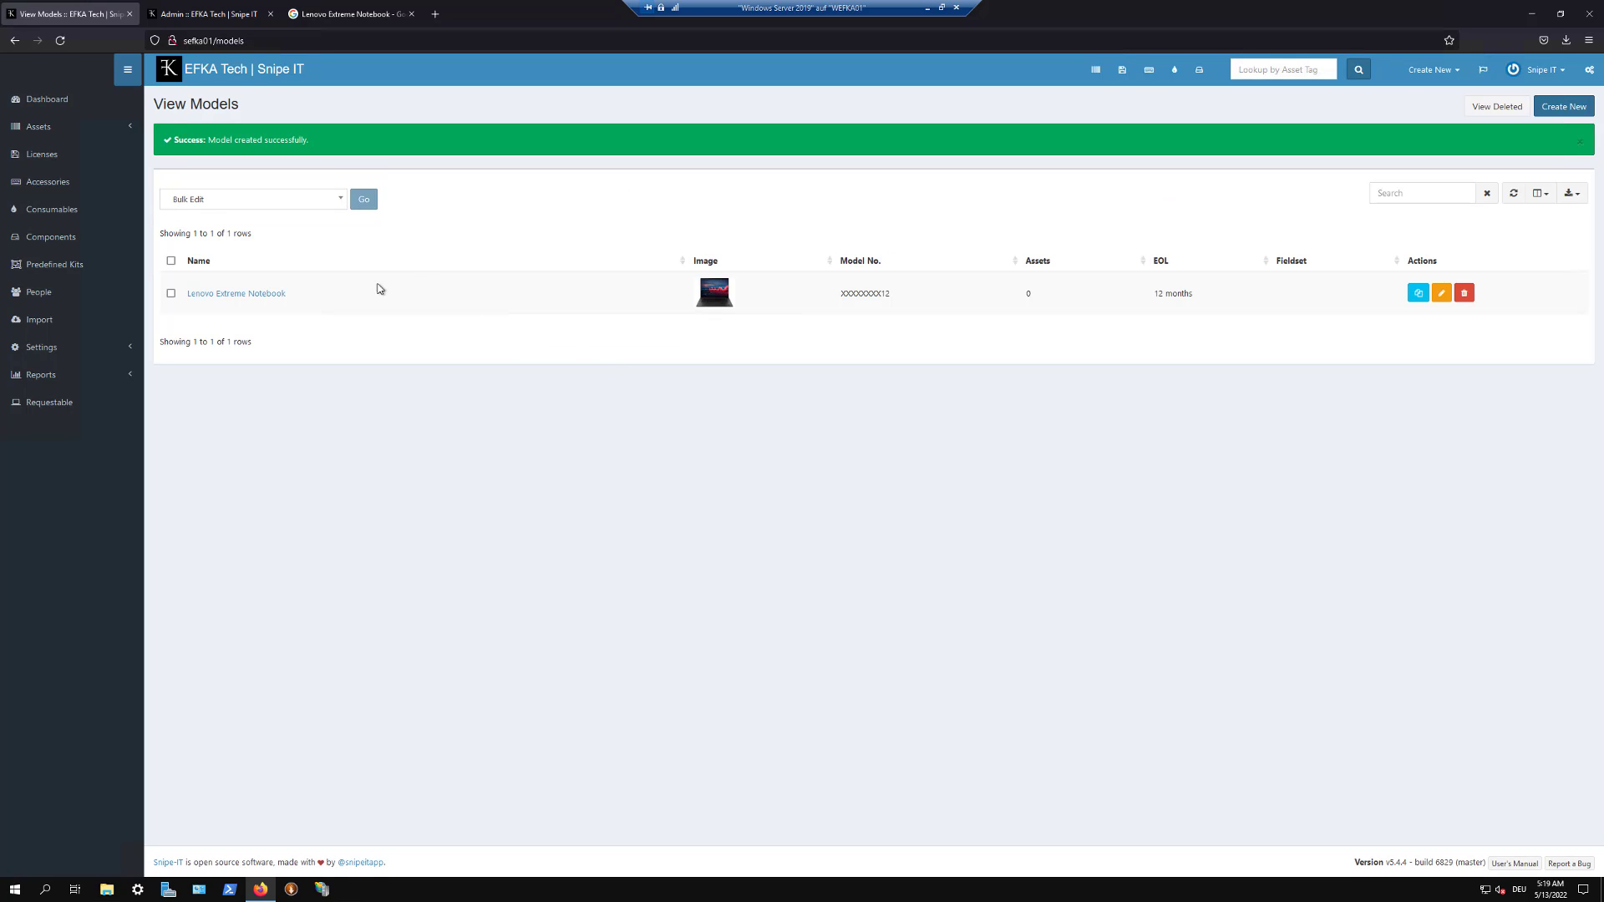
drag(358, 288, 186, 296)
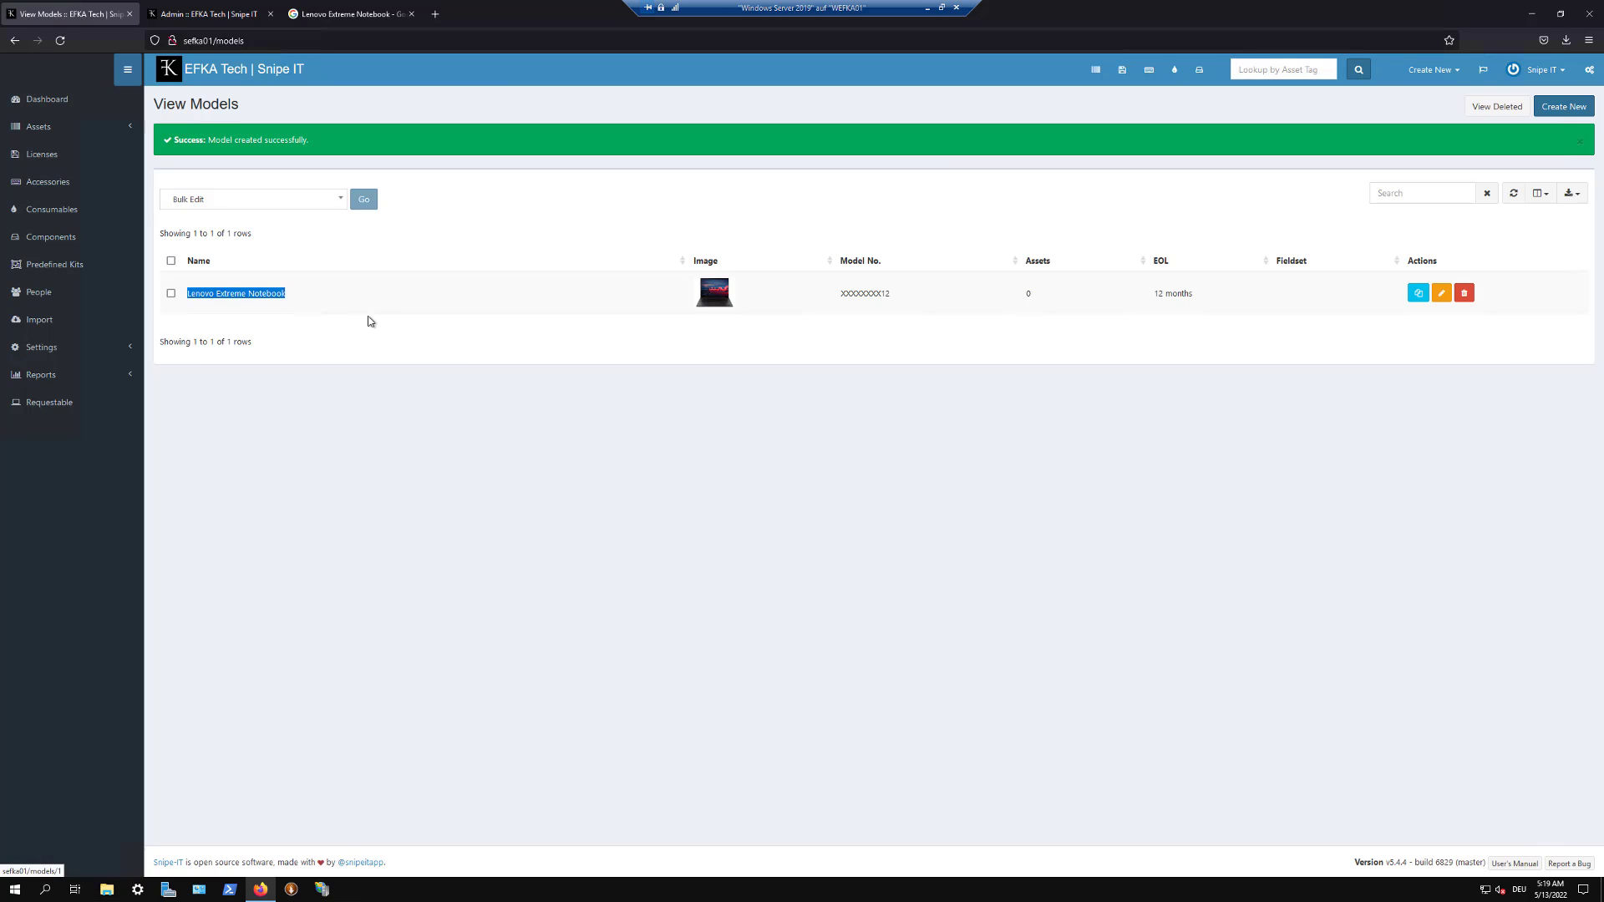
click(385, 376)
Step: Enable auto-incrementing asset tags in the admin settings, set the tag length to 8, and save
key(ctrl+Tab)
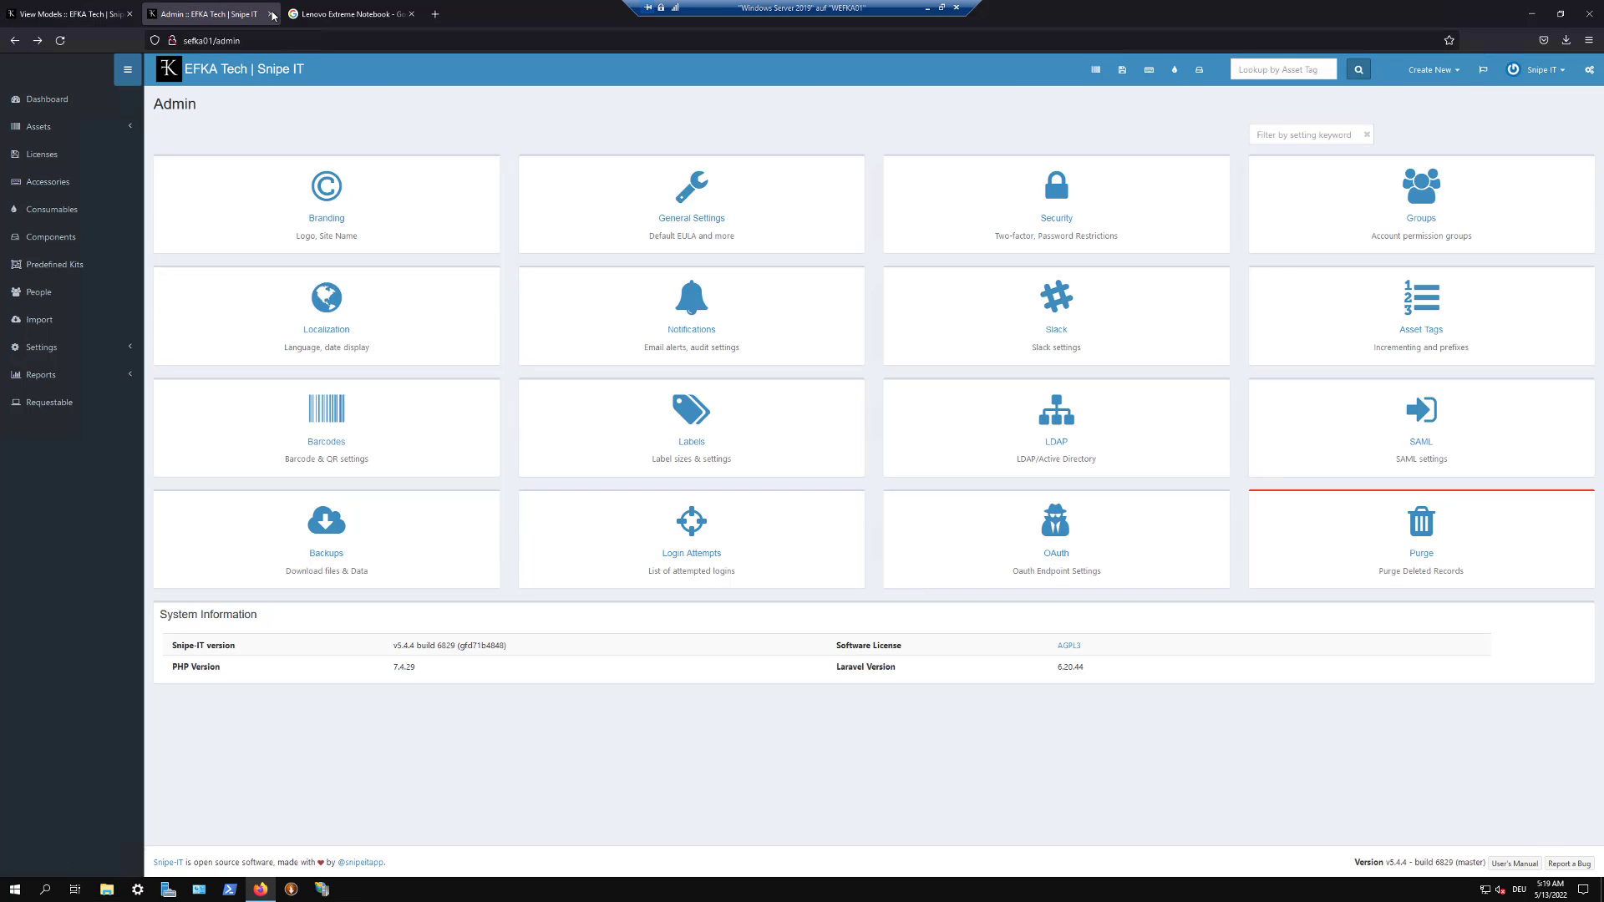
click(1416, 301)
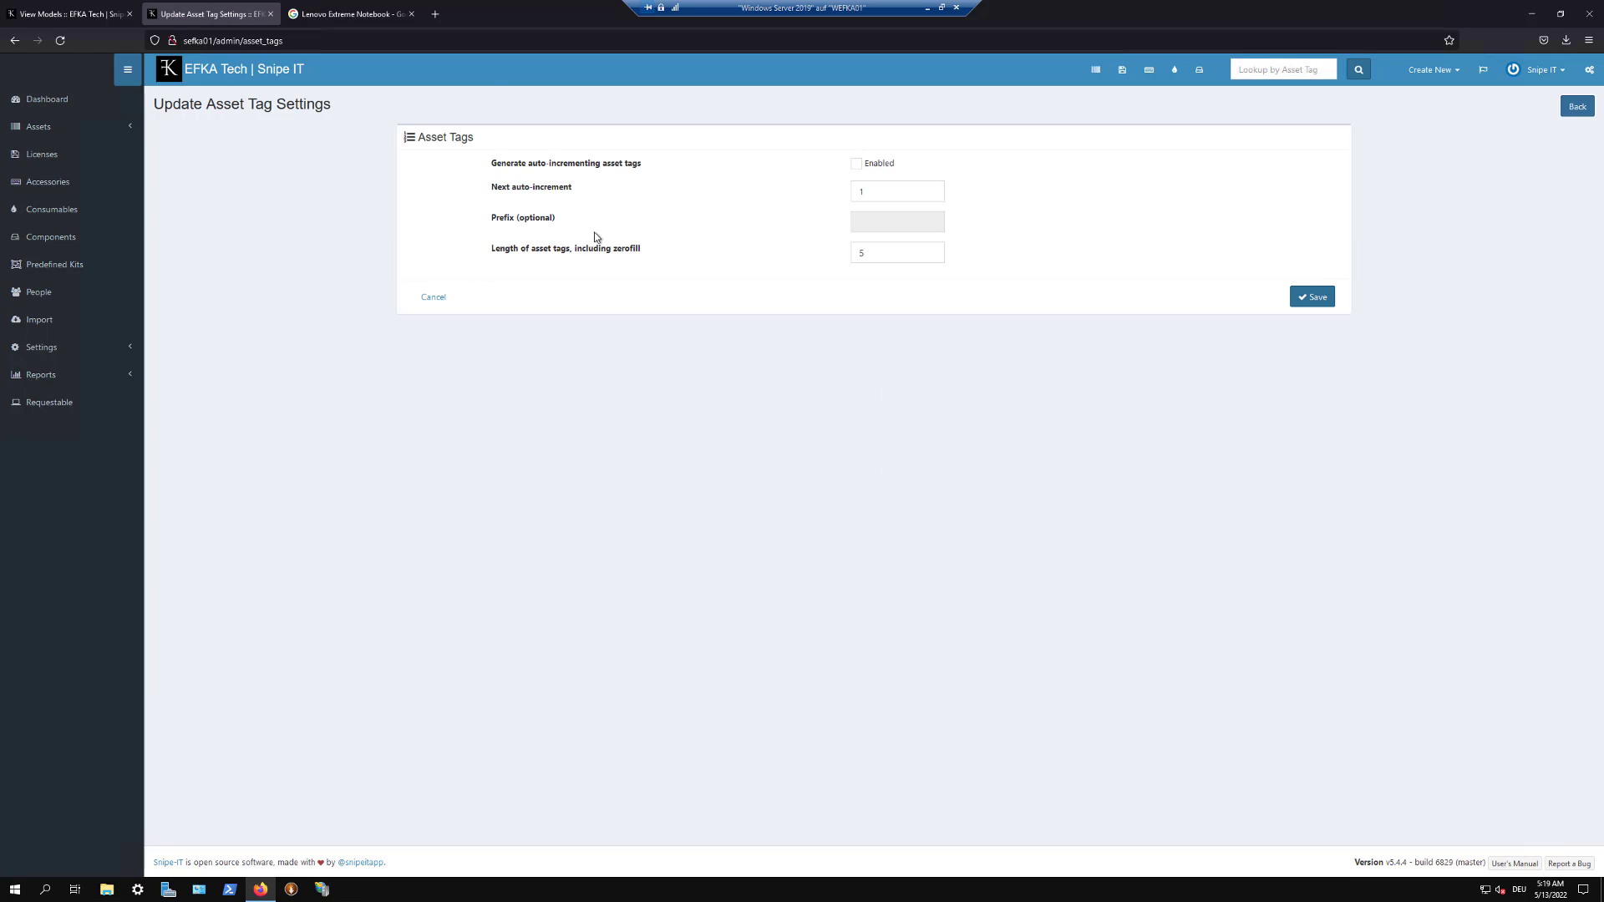
click(854, 166)
click(887, 195)
drag(874, 255, 809, 254)
click(1306, 298)
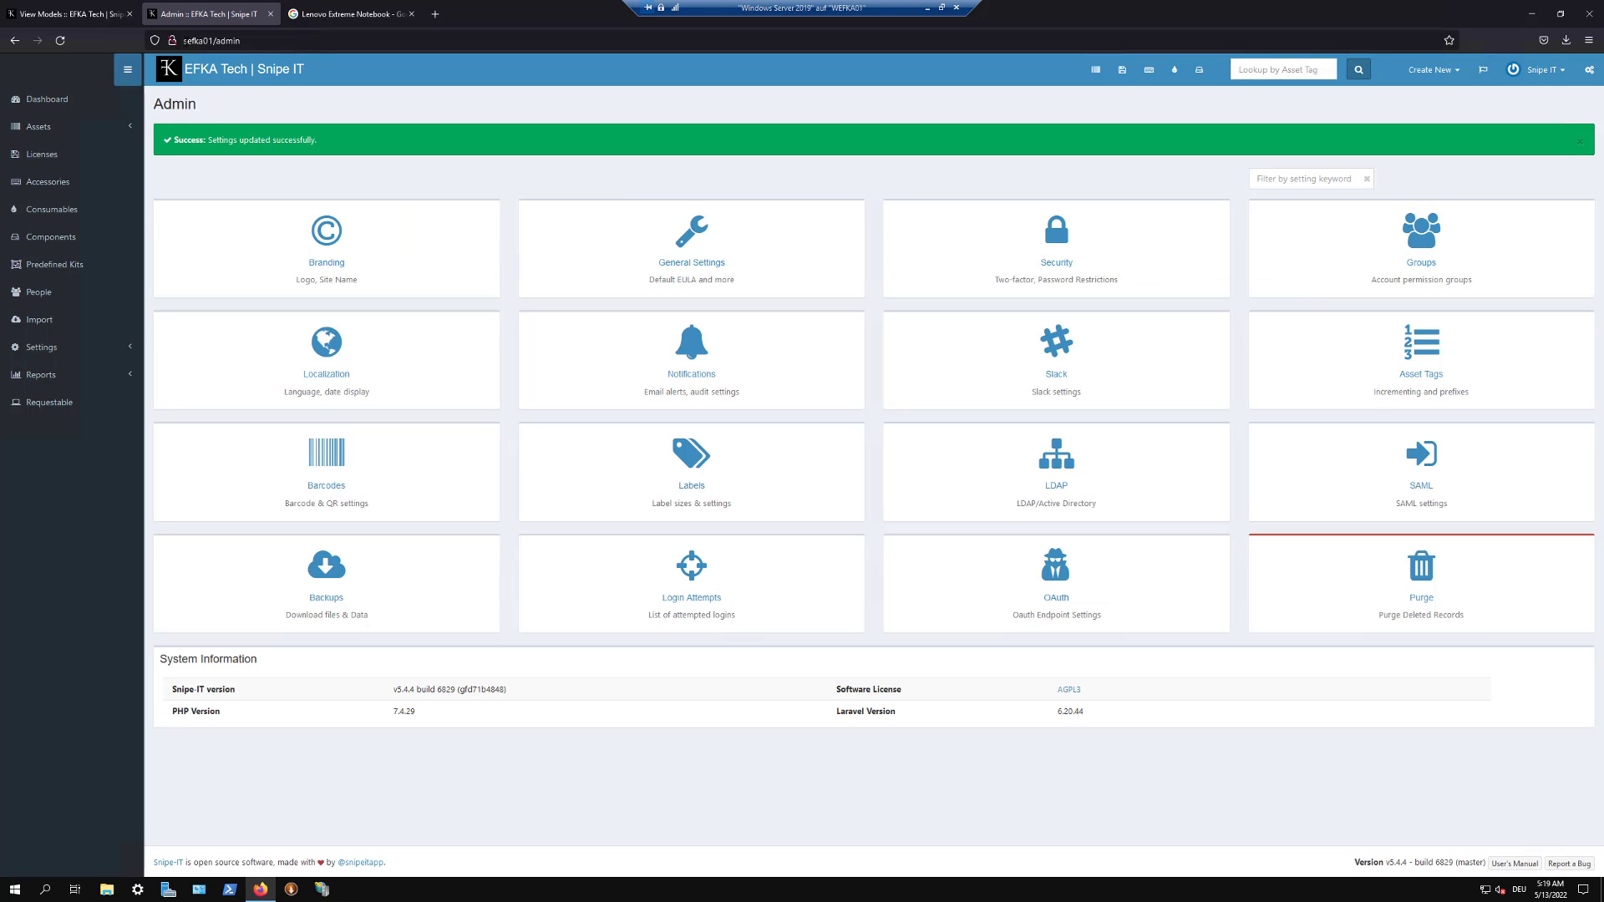
Step: Reload the asset models list, add the ID column, and review the other available columns
click(92, 21)
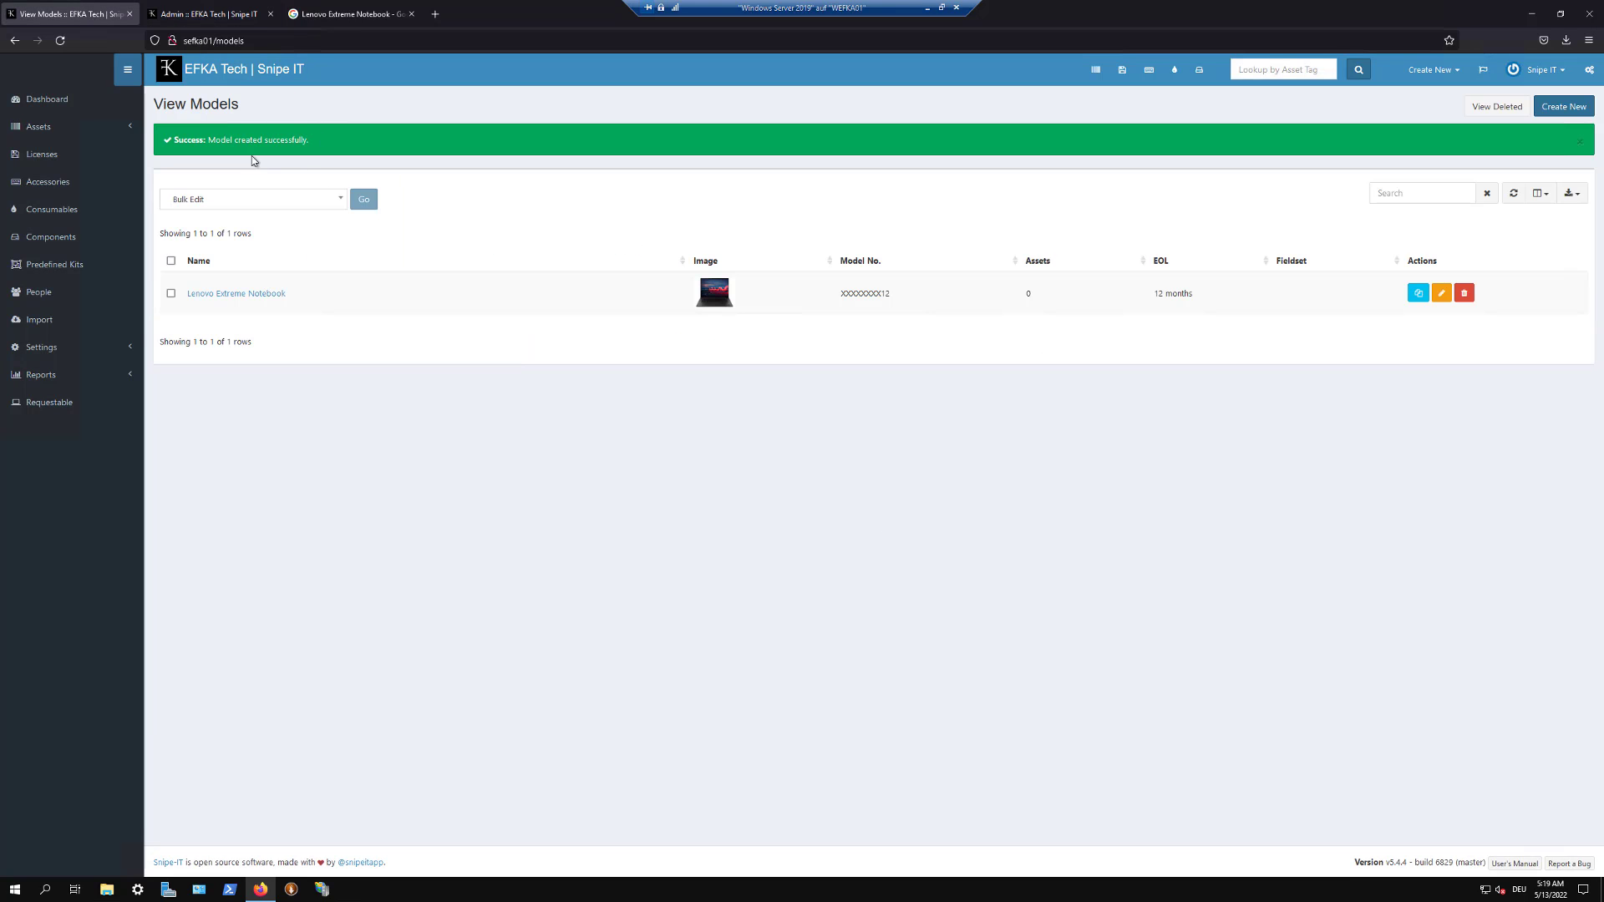
click(61, 40)
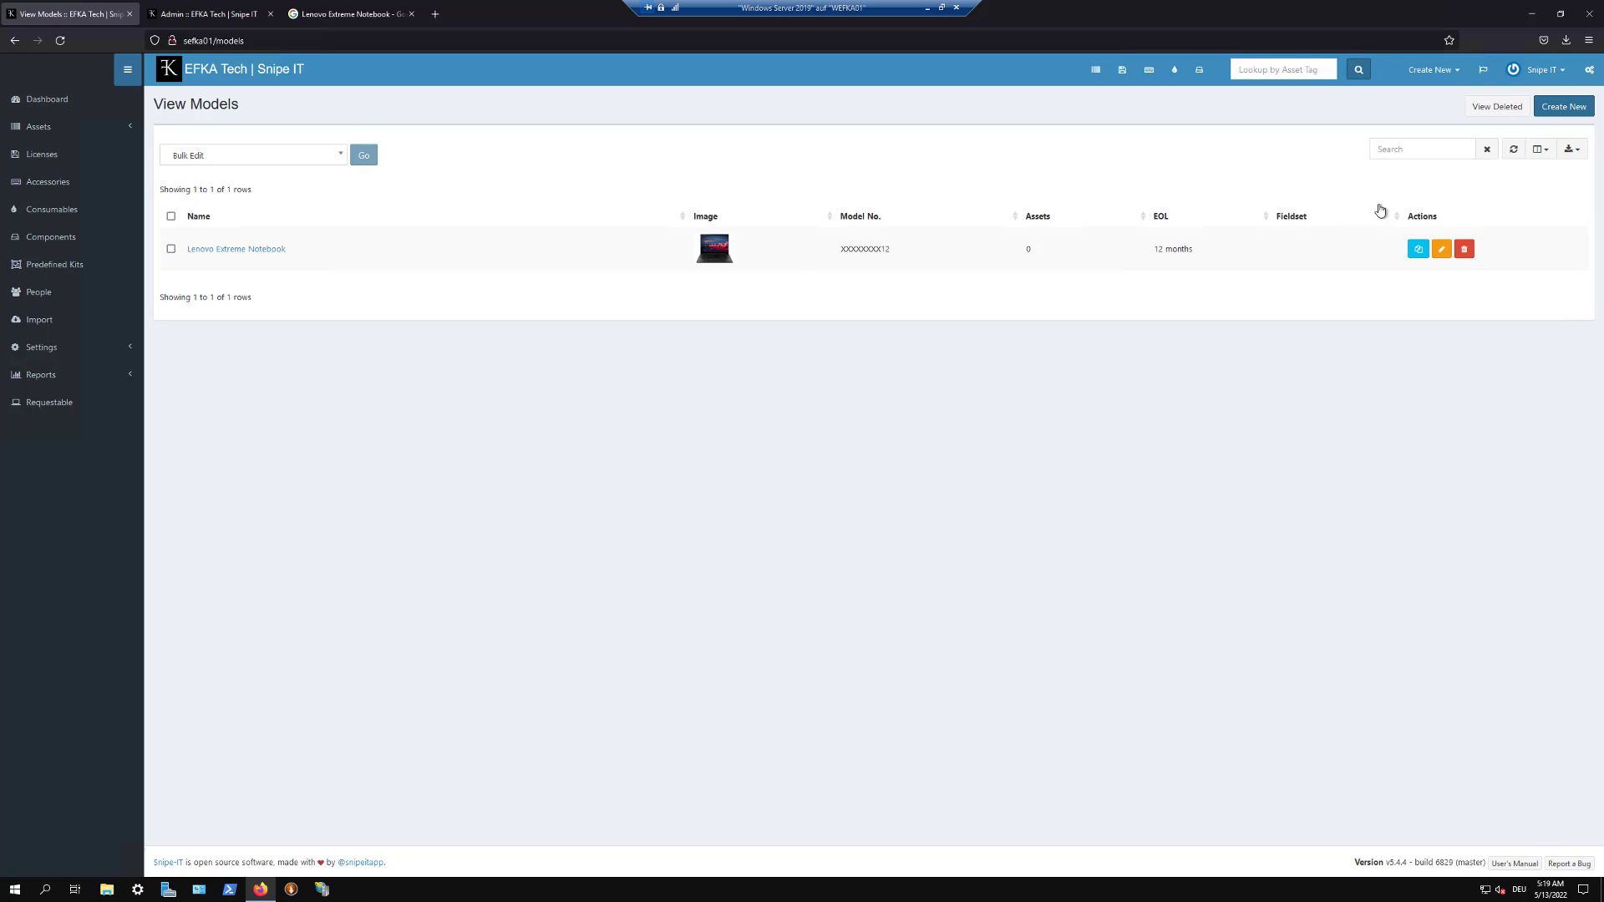
click(1541, 149)
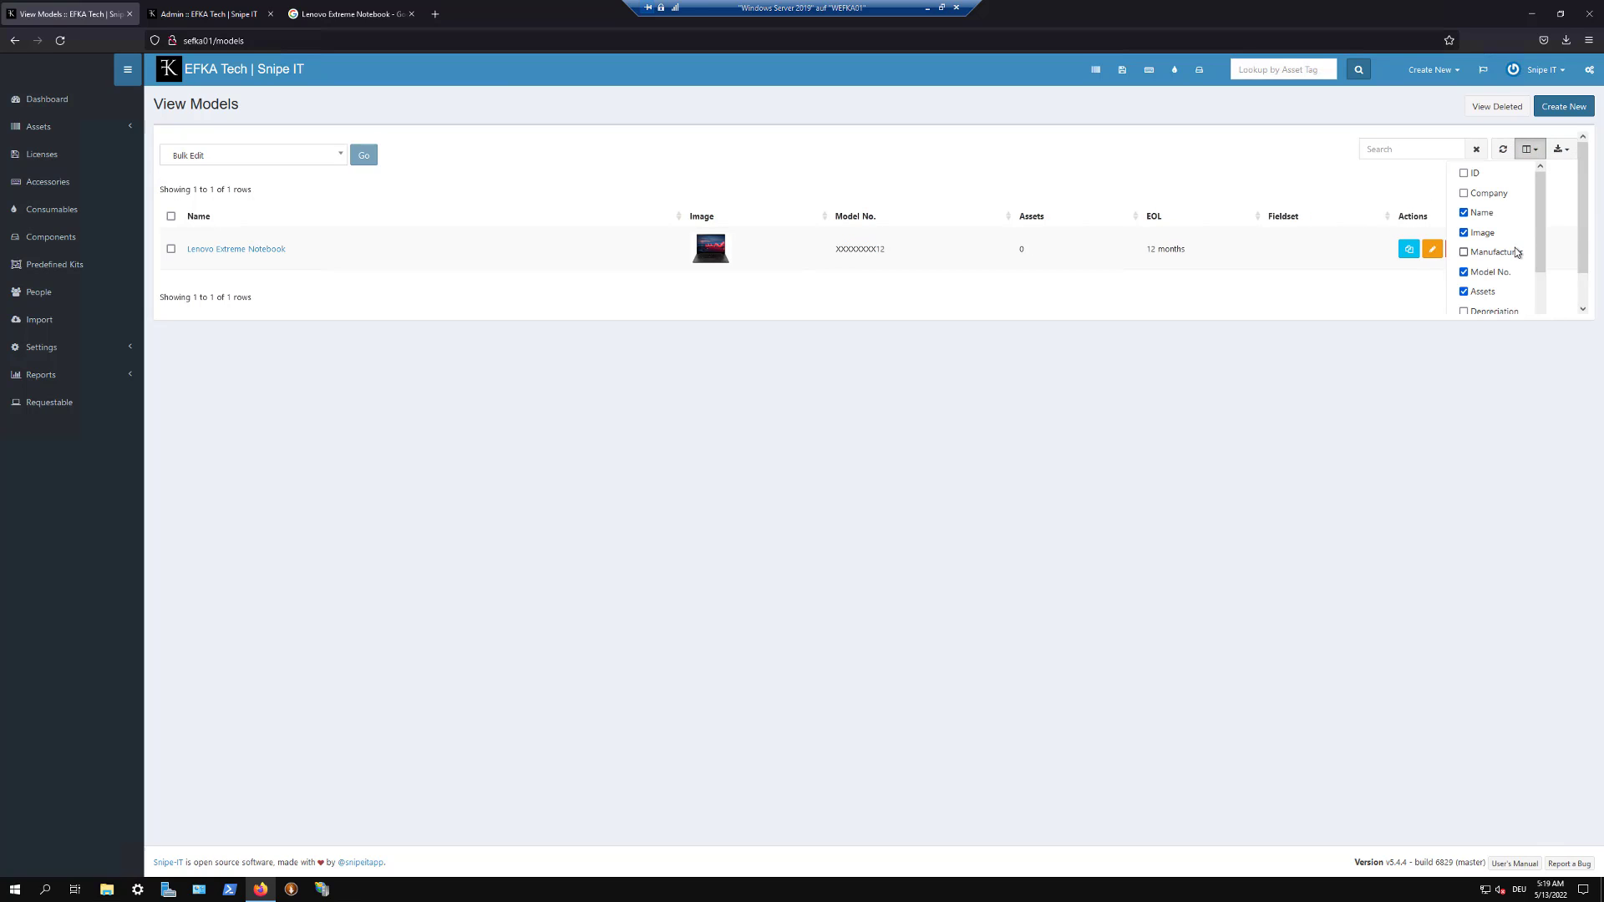
scroll(1498, 262, down, 2)
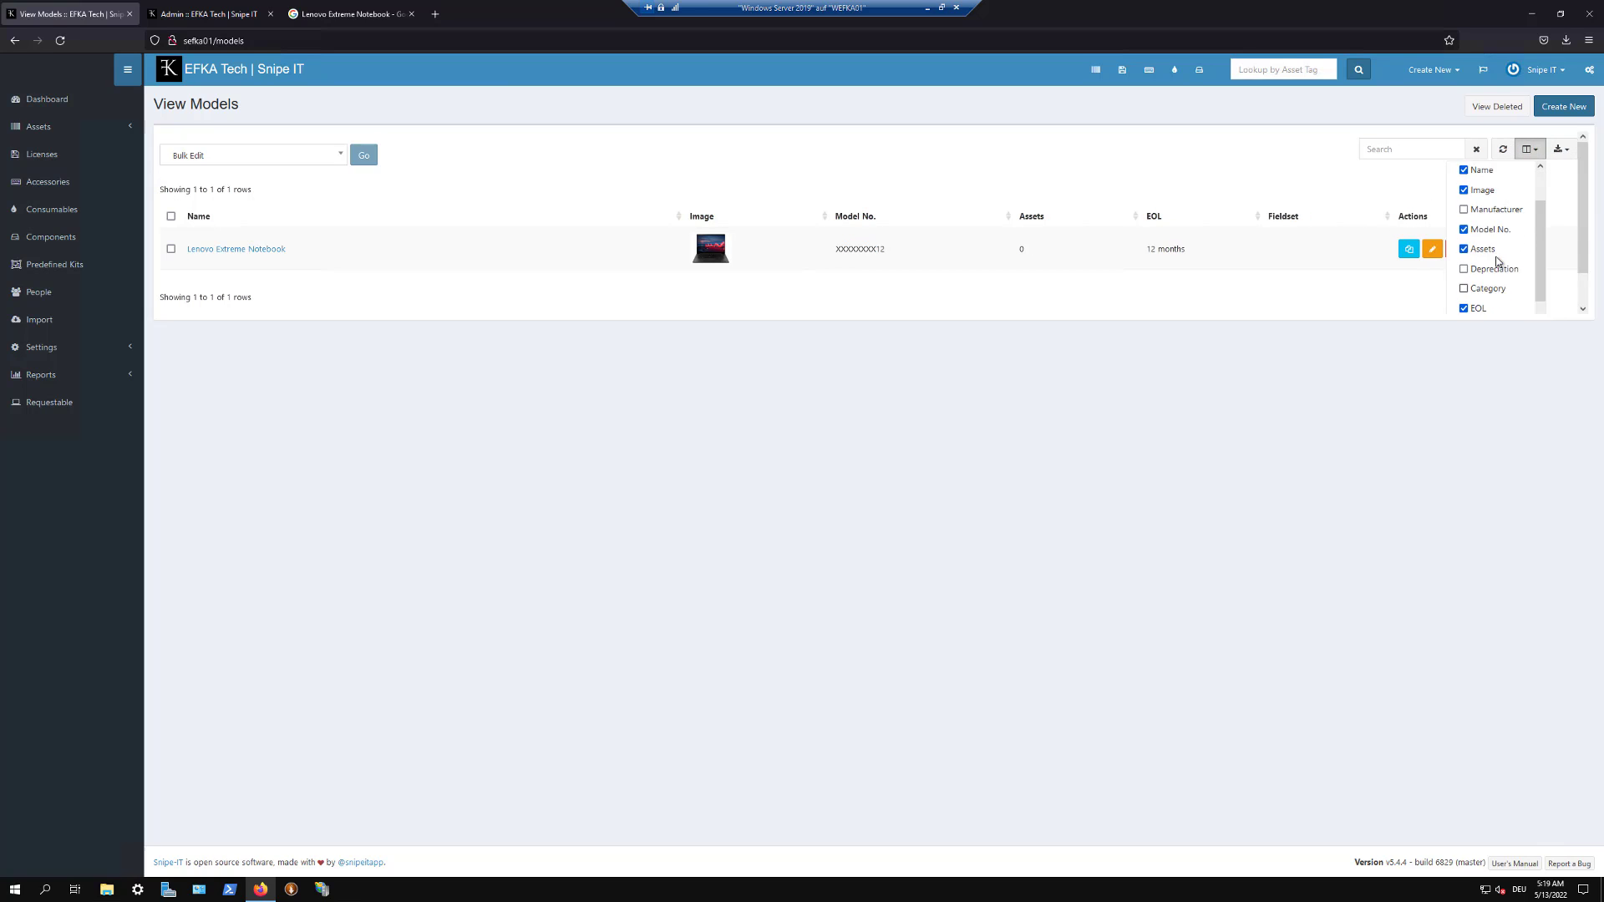
scroll(1497, 262, up, 2)
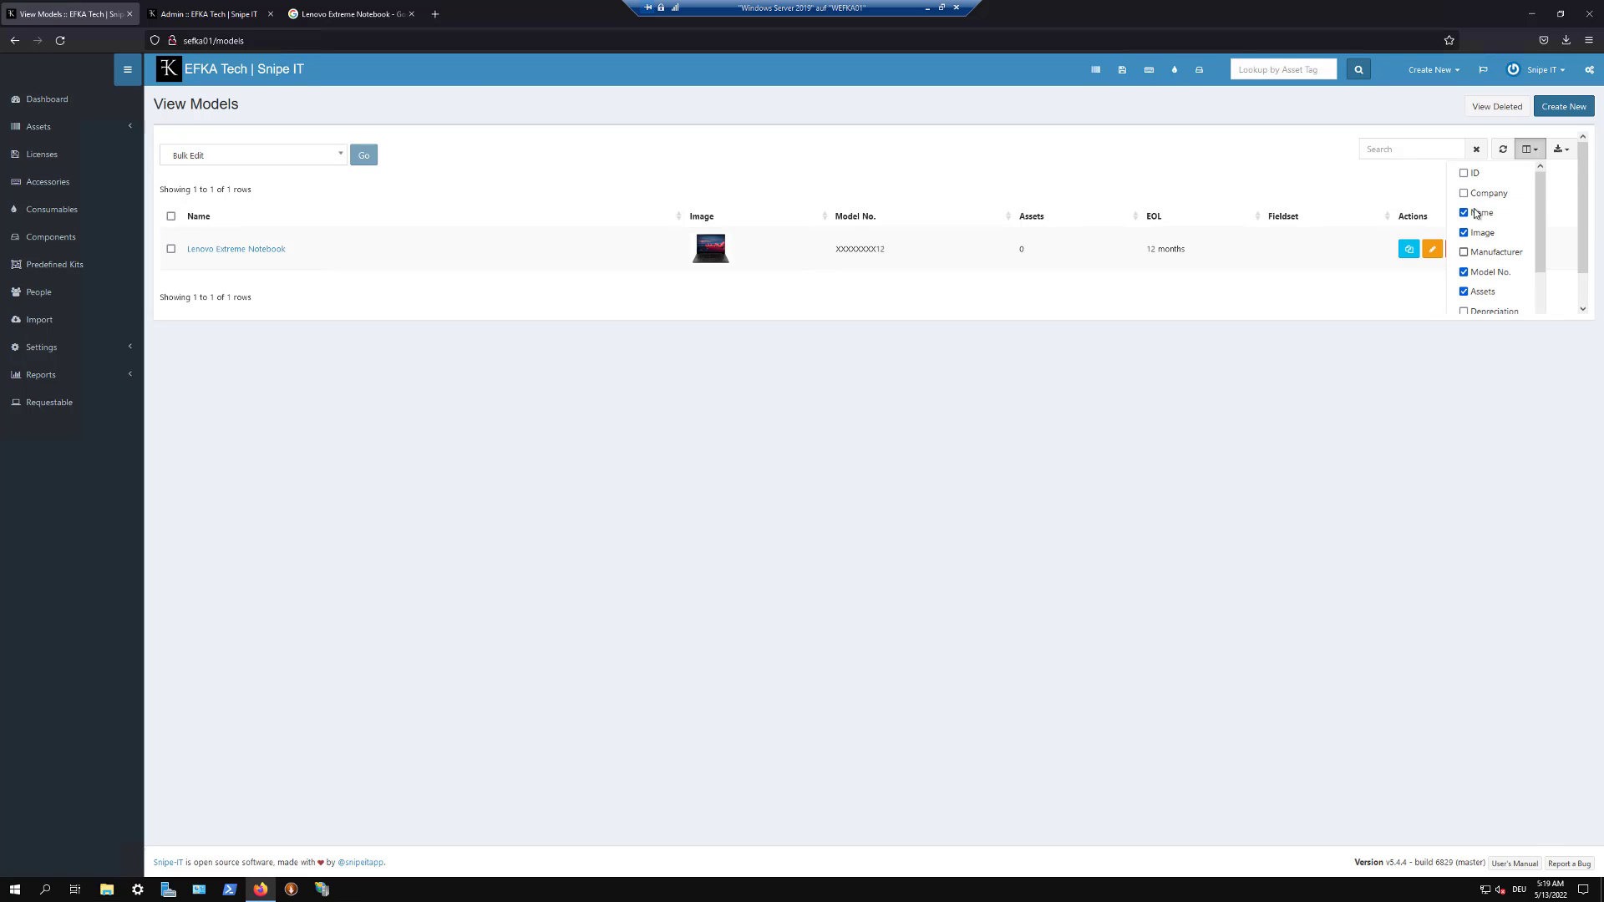
click(1470, 175)
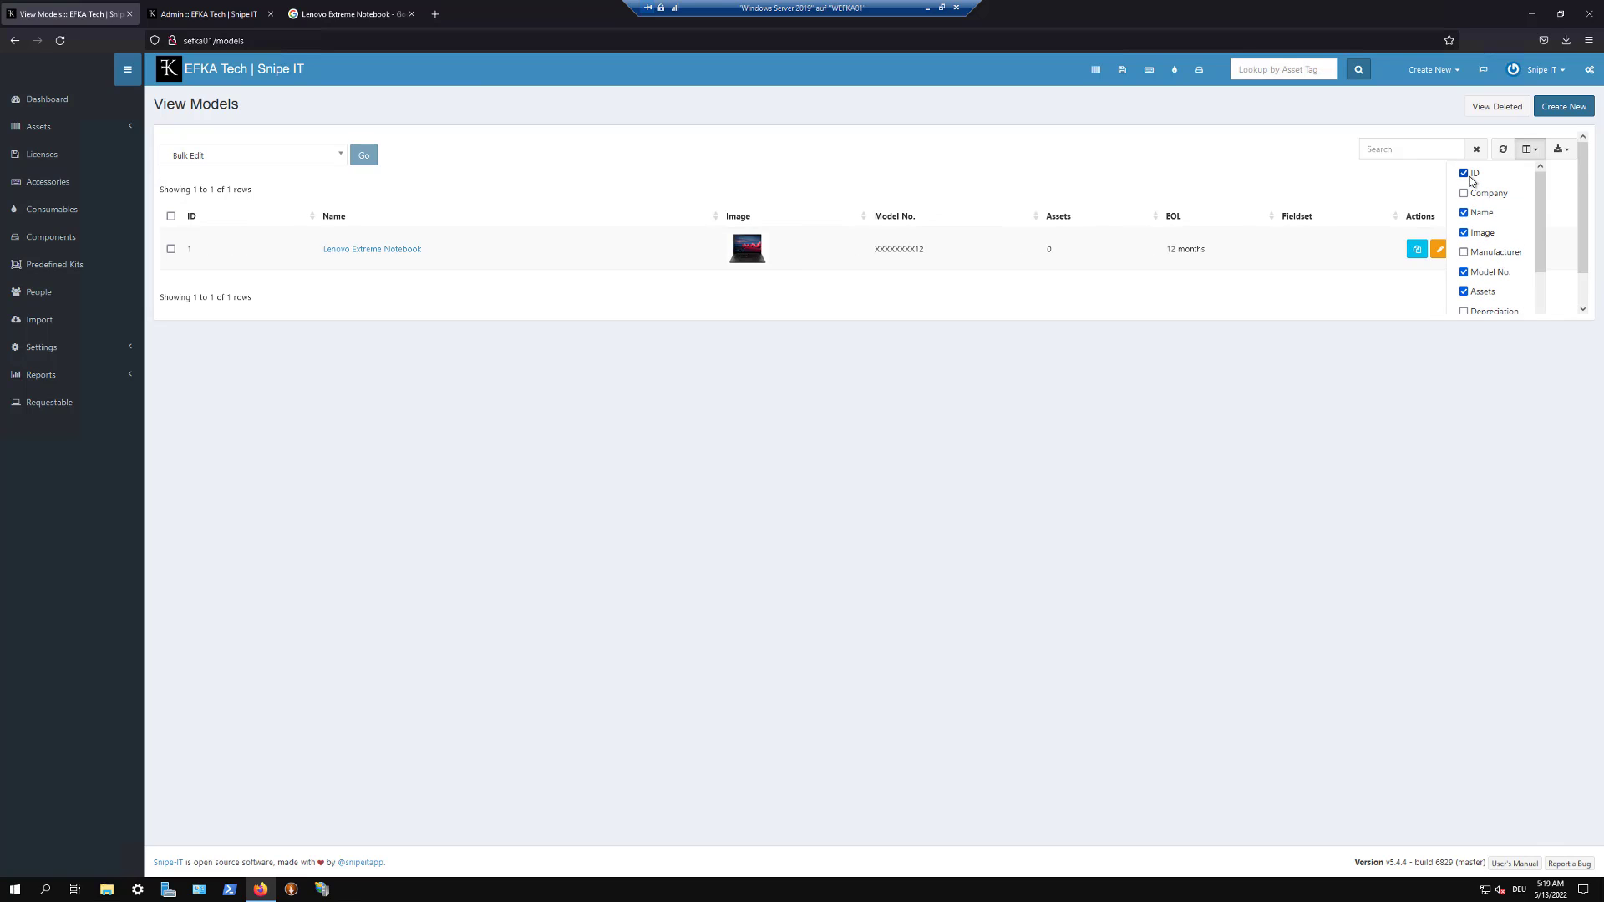
scroll(1506, 262, down, 2)
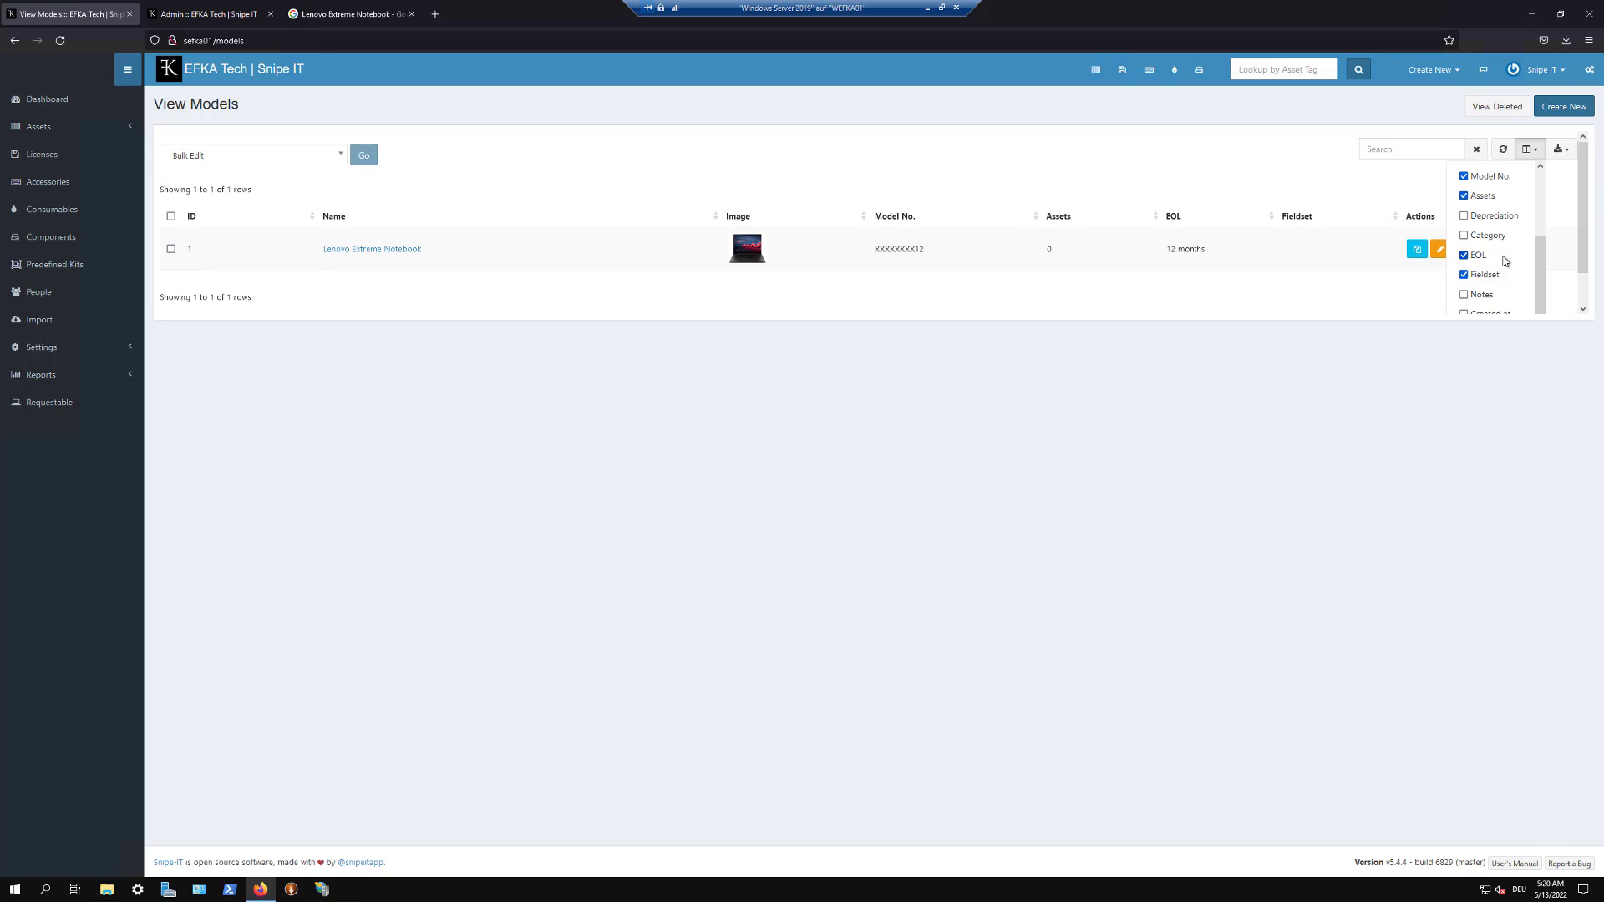
scroll(1505, 262, down, 1)
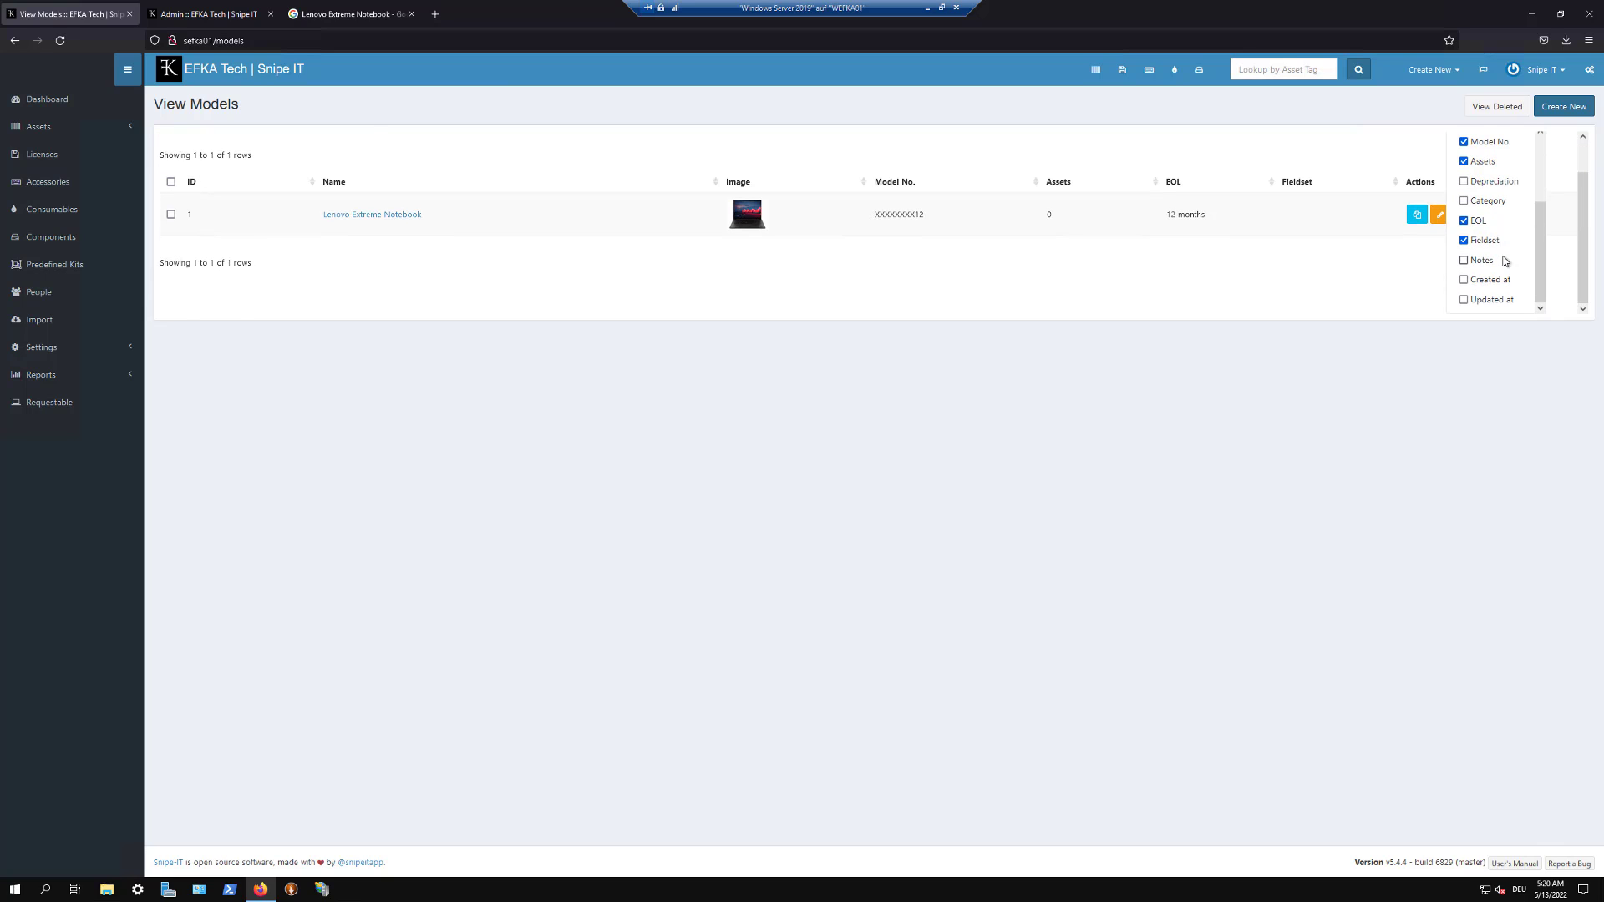
scroll(1506, 262, up, 1)
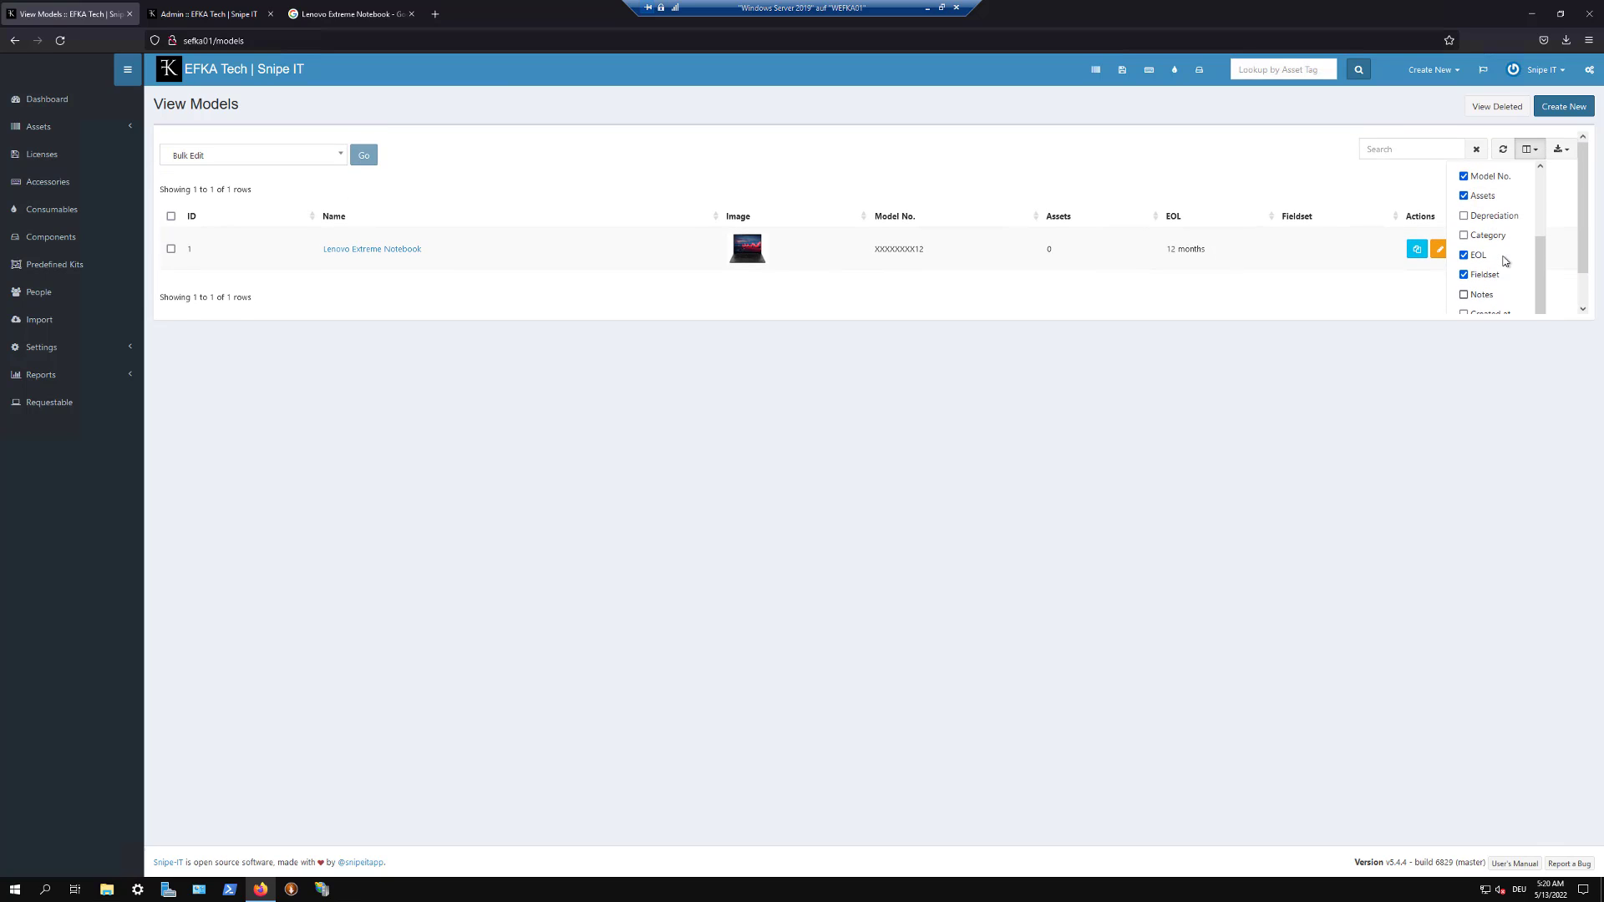
click(1348, 307)
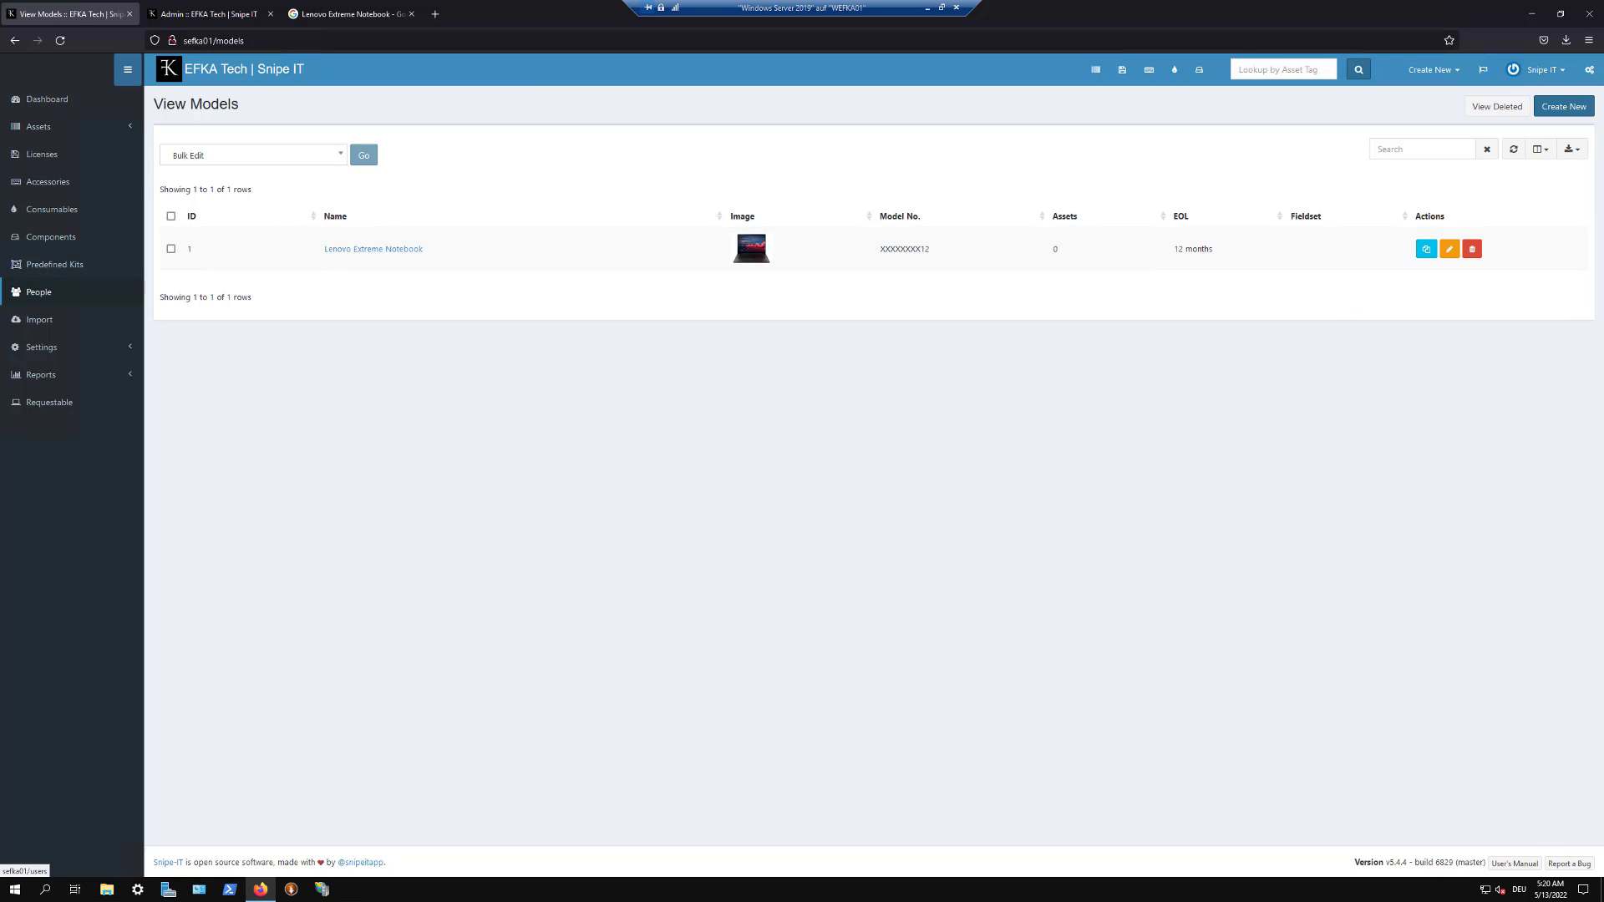
Step: Open the cloning form for the Lenovo Extreme Notebook model and return to the dashboard
click(1420, 248)
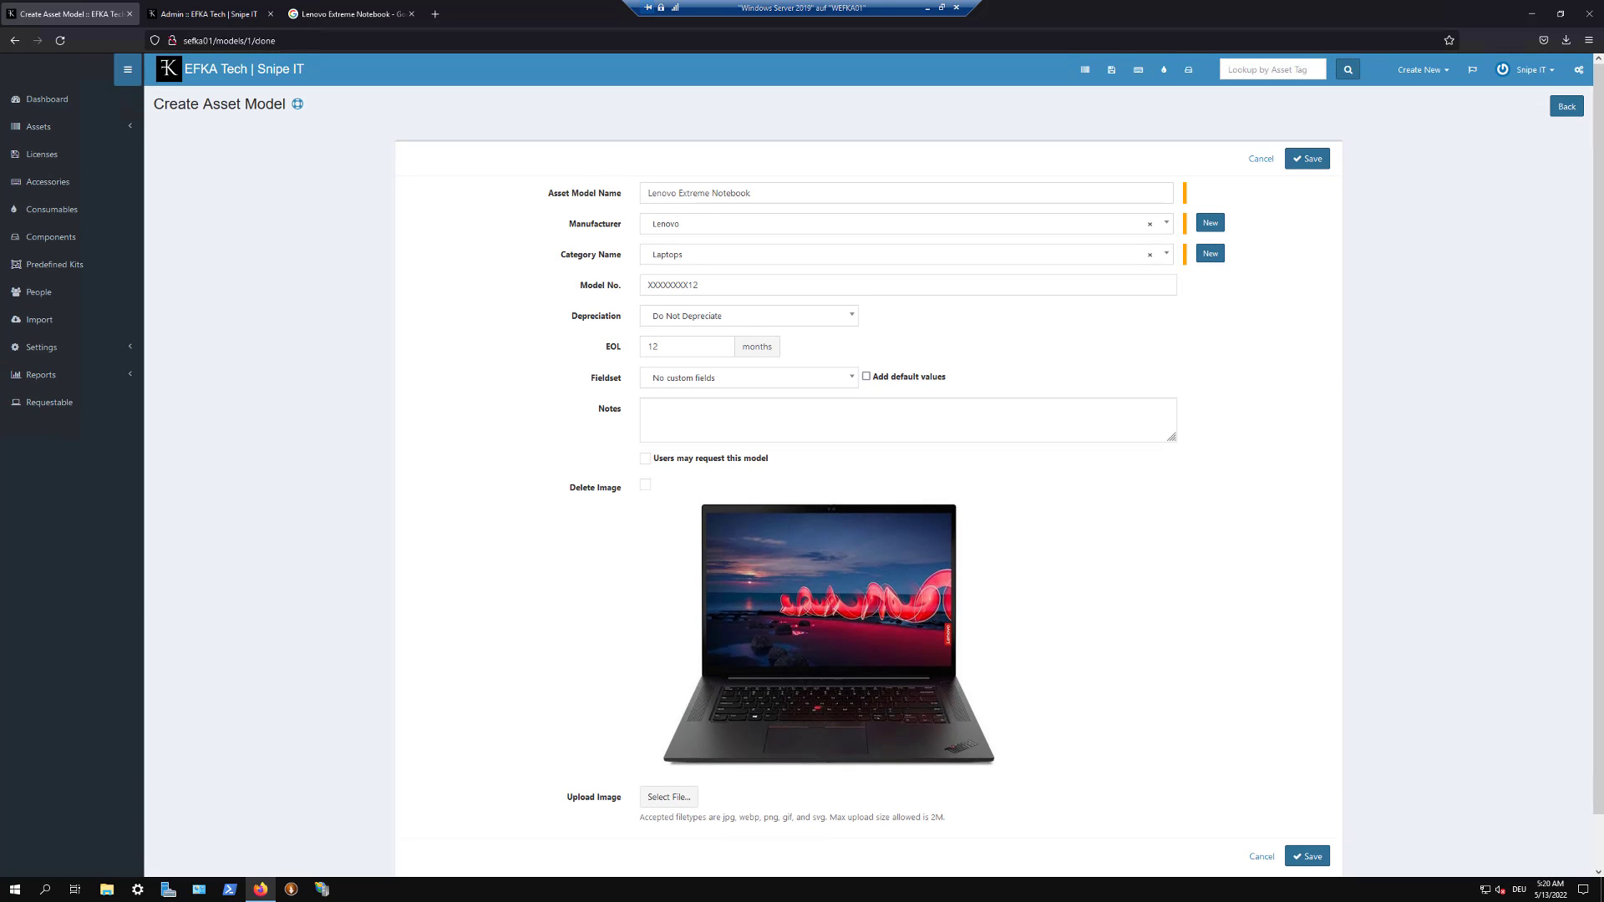
key(Return)
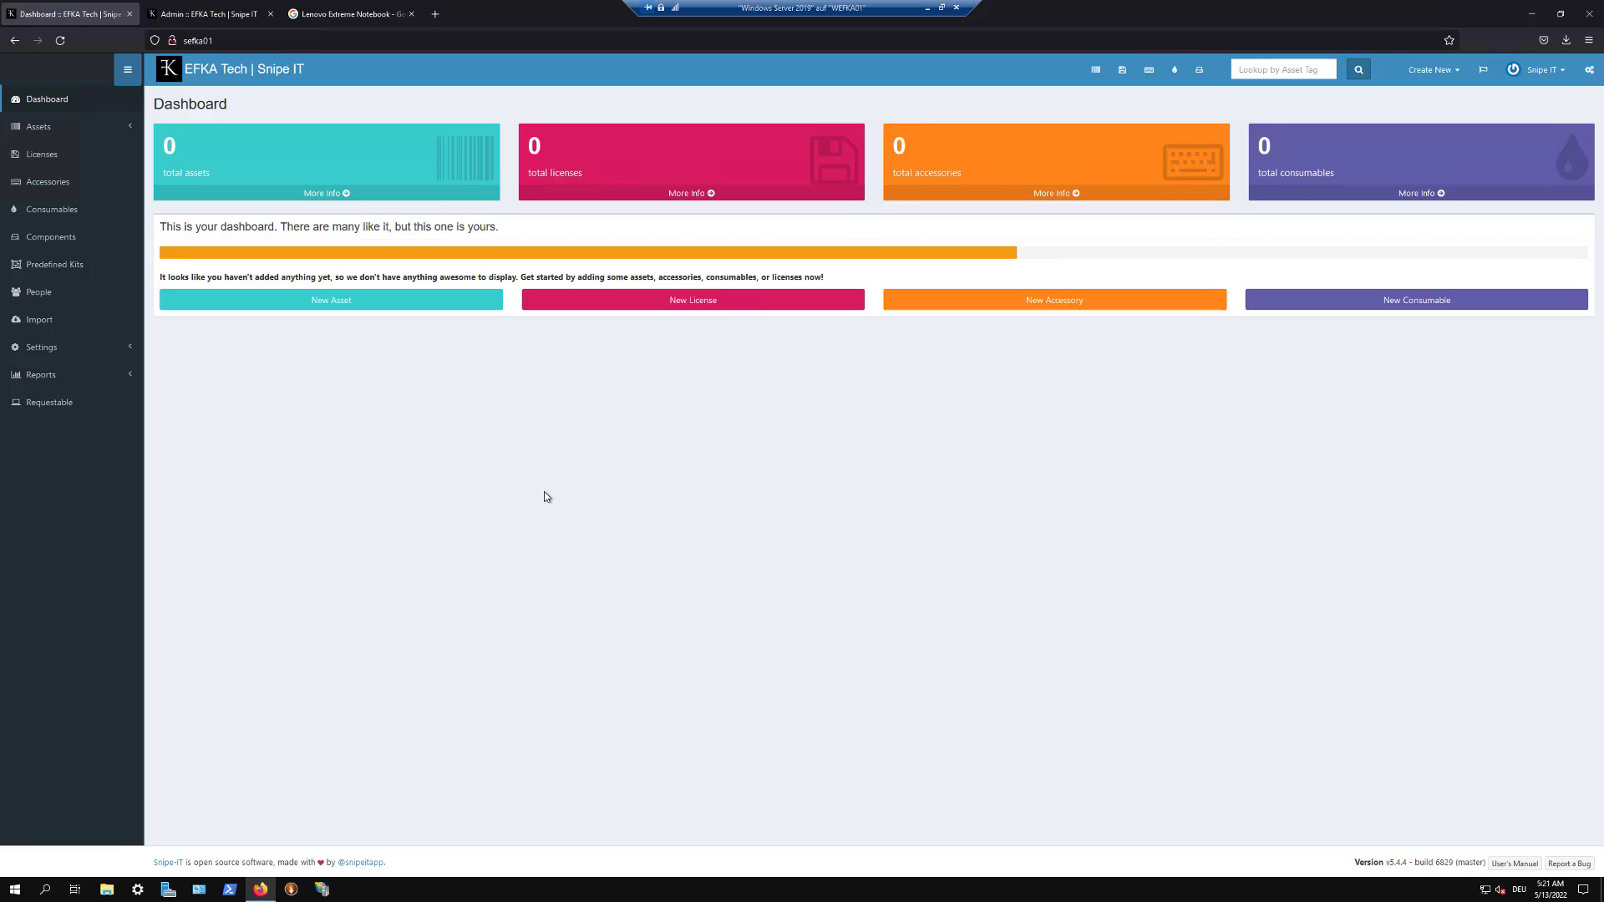
Step: Review the asset tag settings and save them with auto-increment enabled, next number 1 and tag length 8
click(1588, 69)
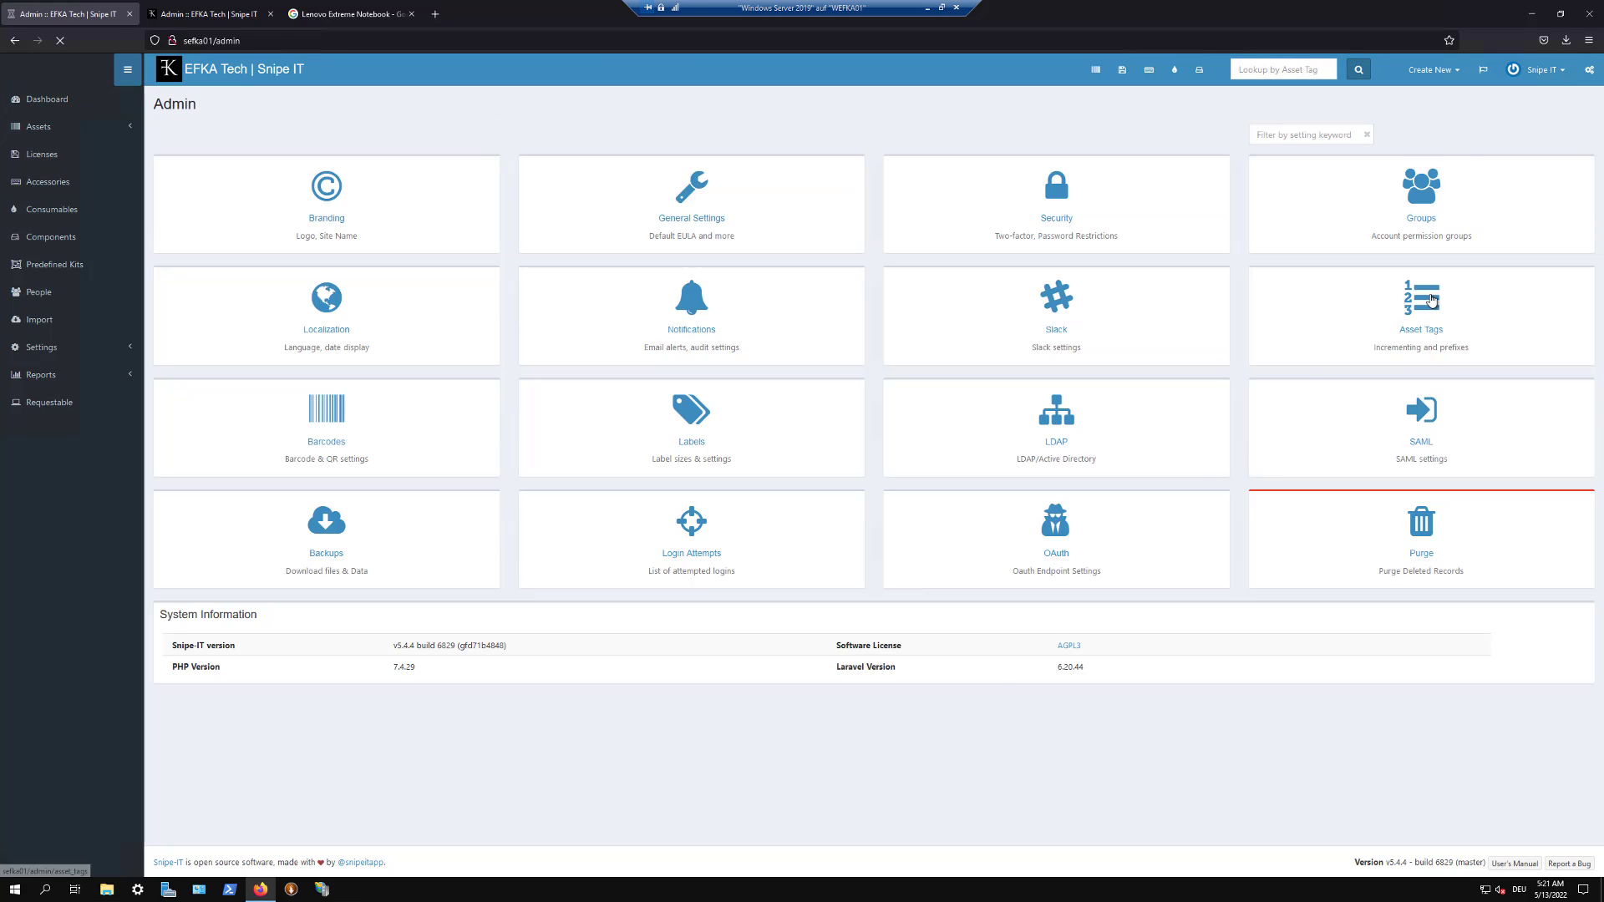
click(1430, 303)
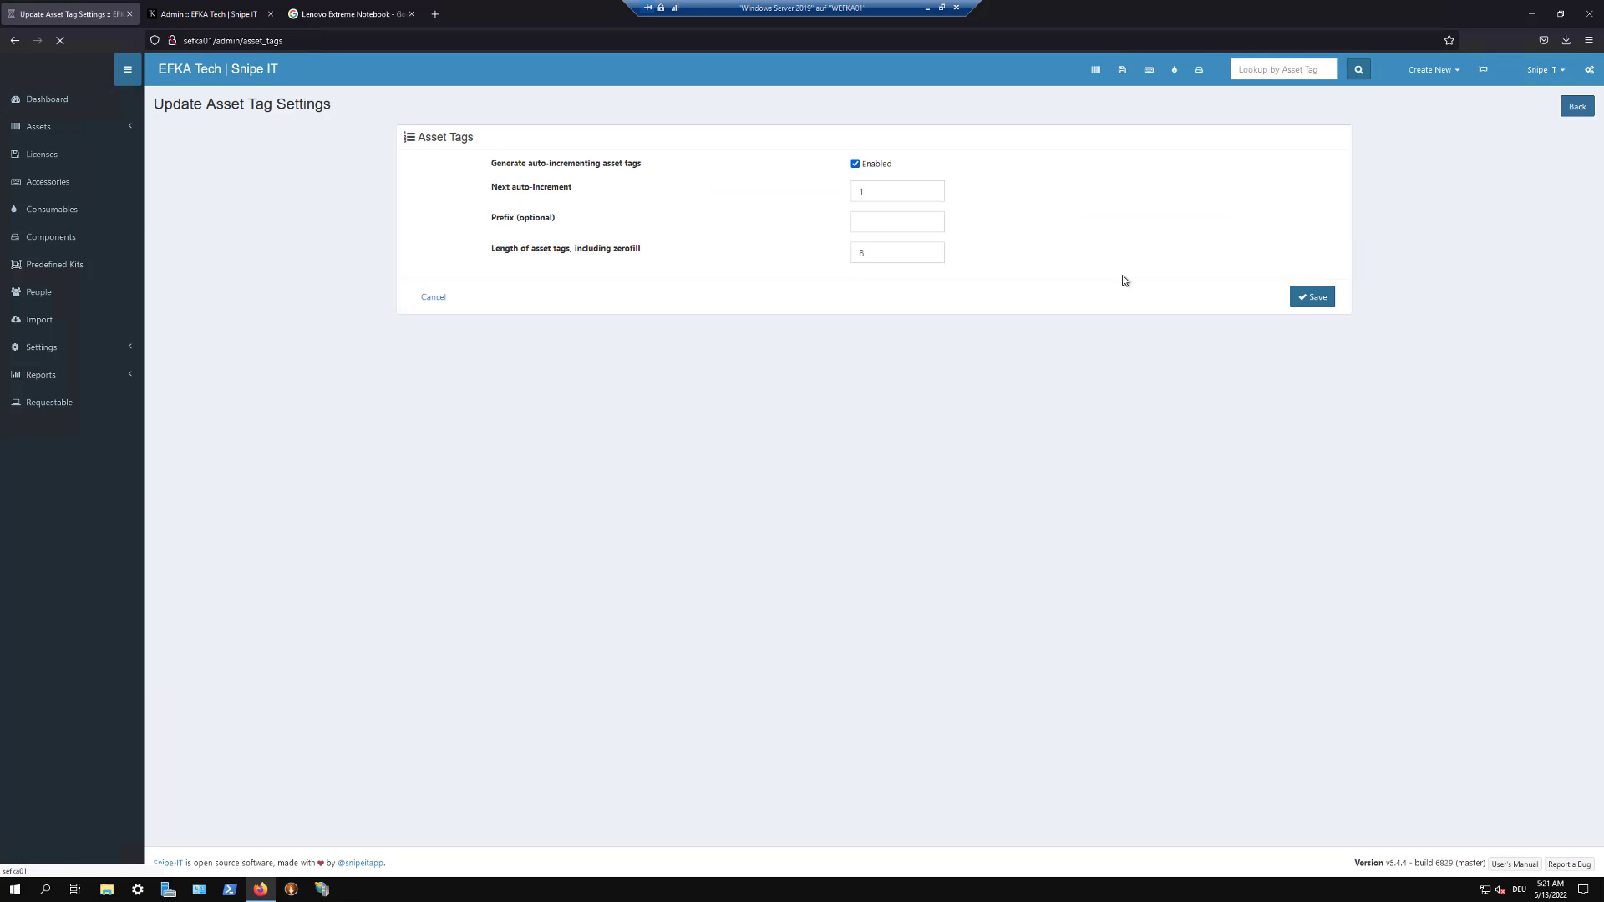
triple_click(634, 165)
click(856, 163)
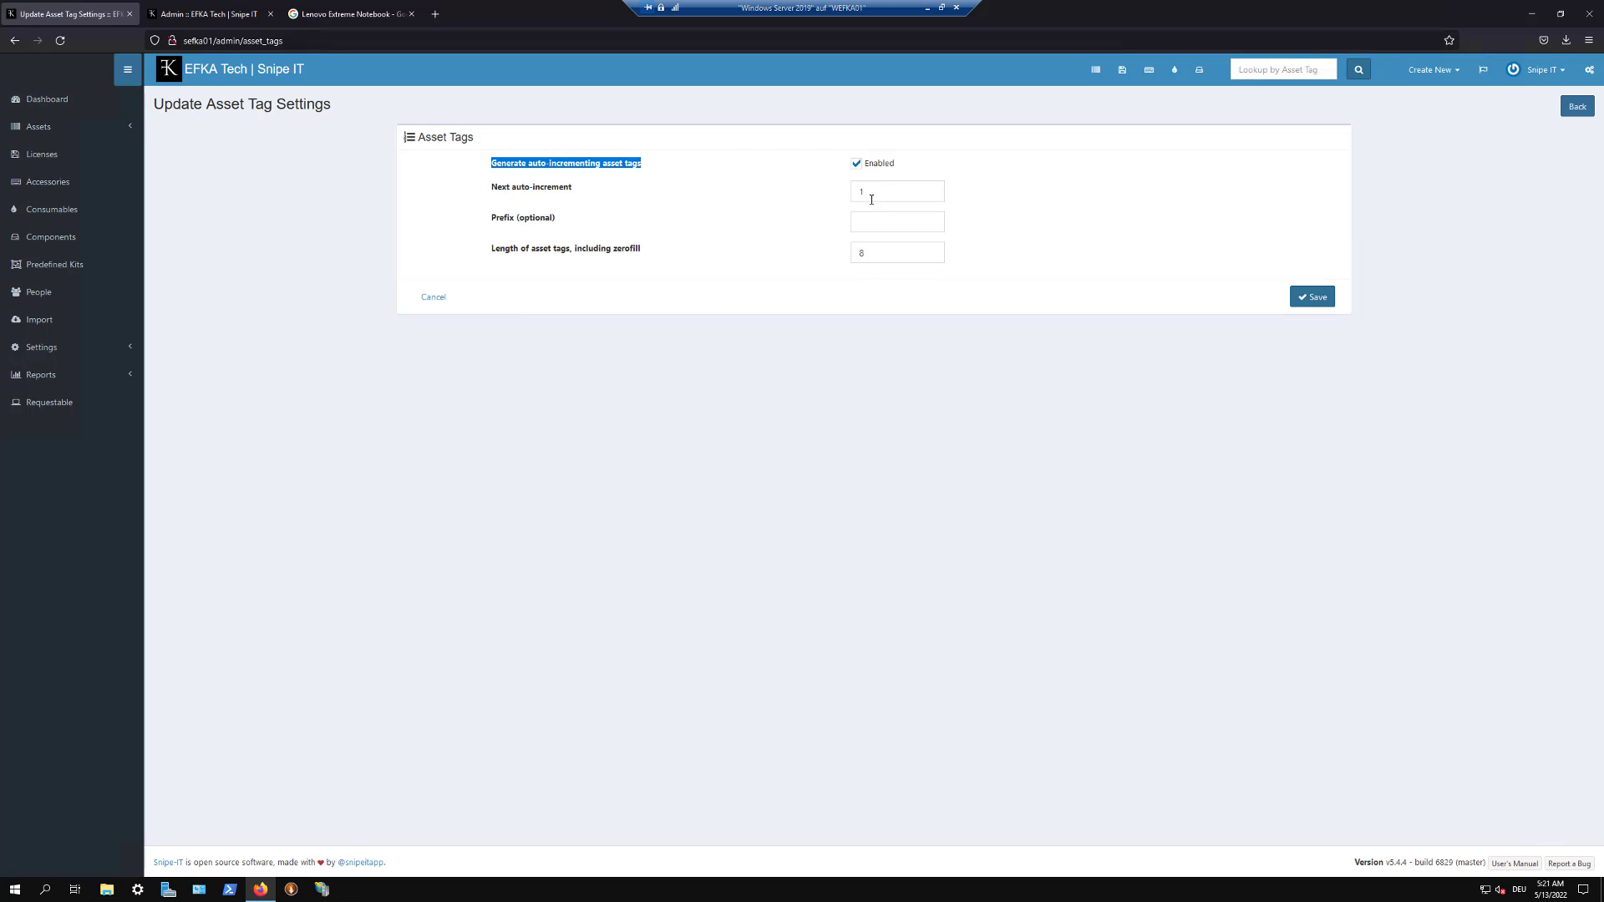
double_click(871, 199)
click(1065, 236)
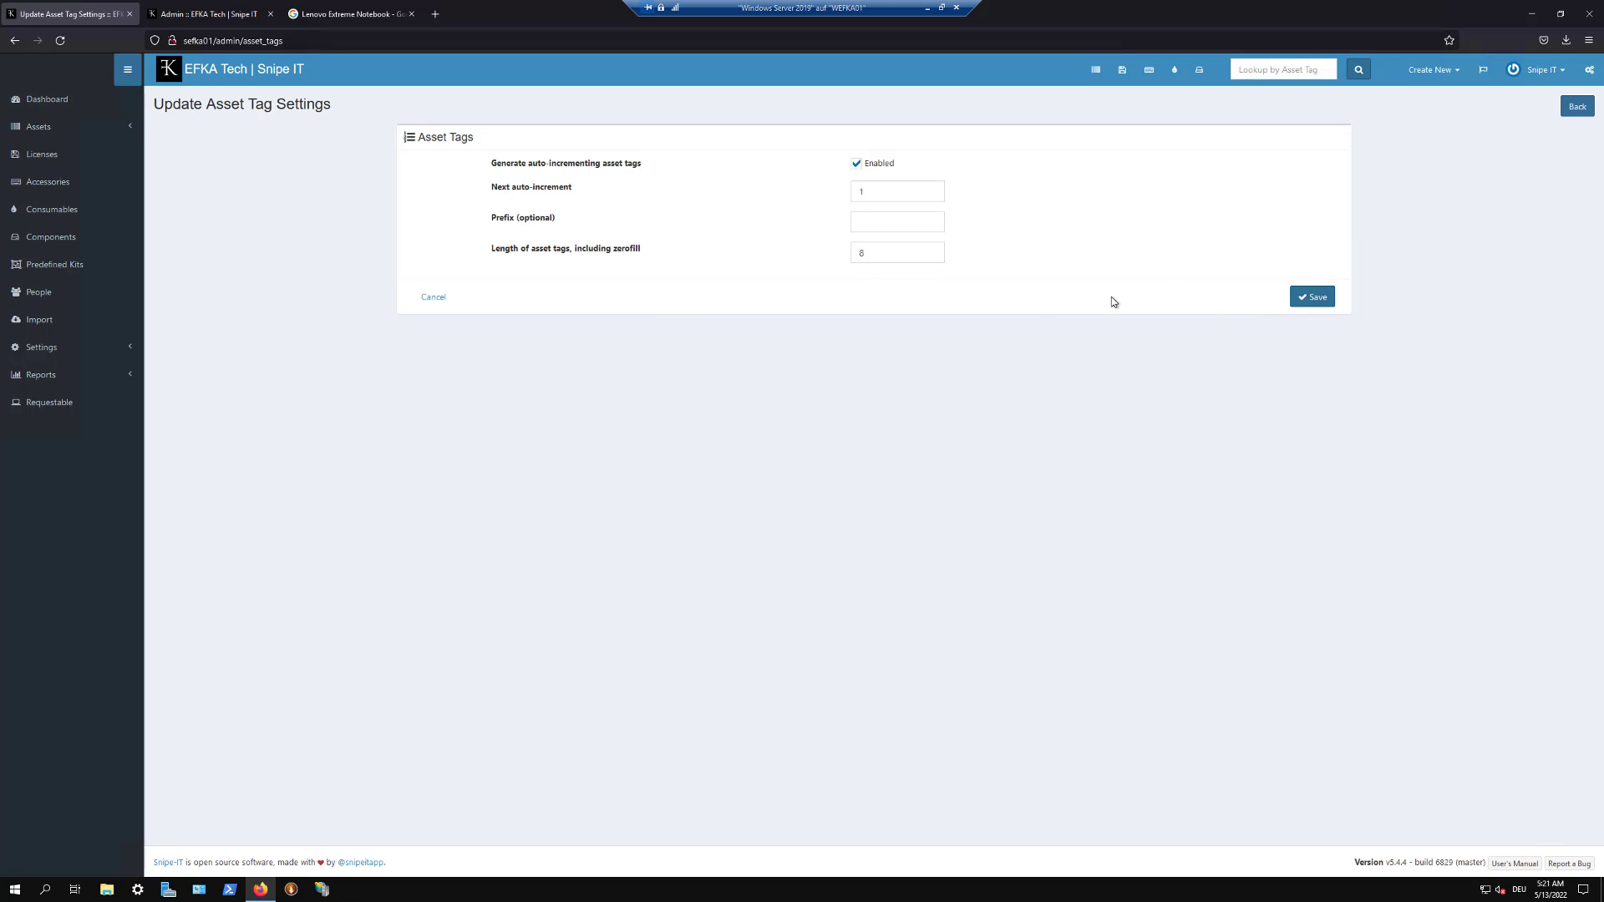
double_click(875, 262)
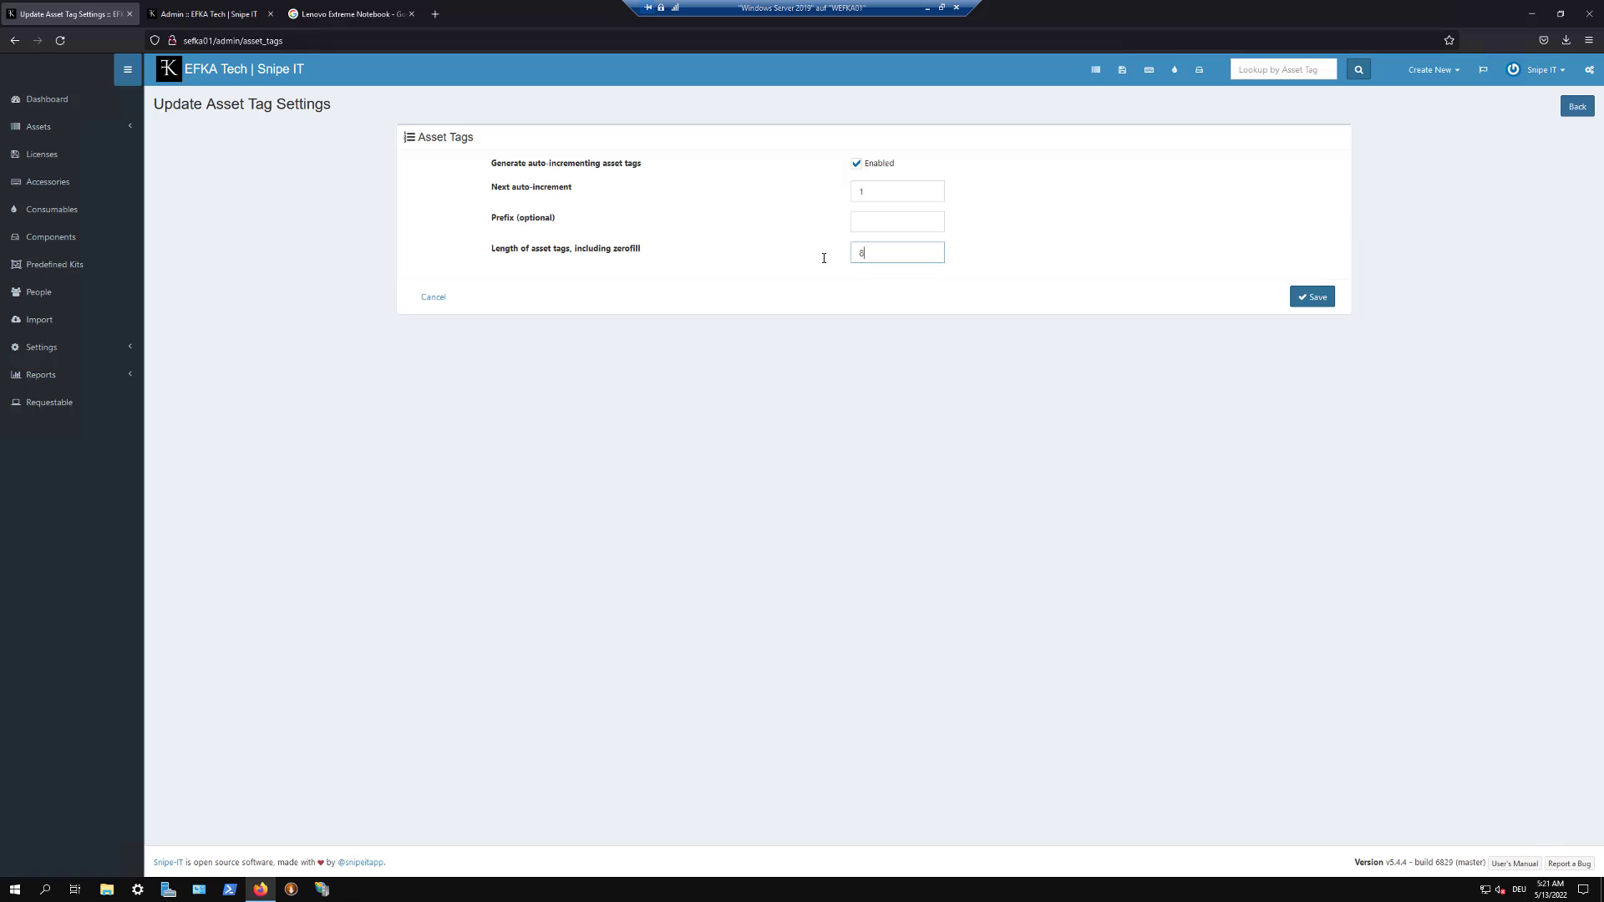
click(1327, 301)
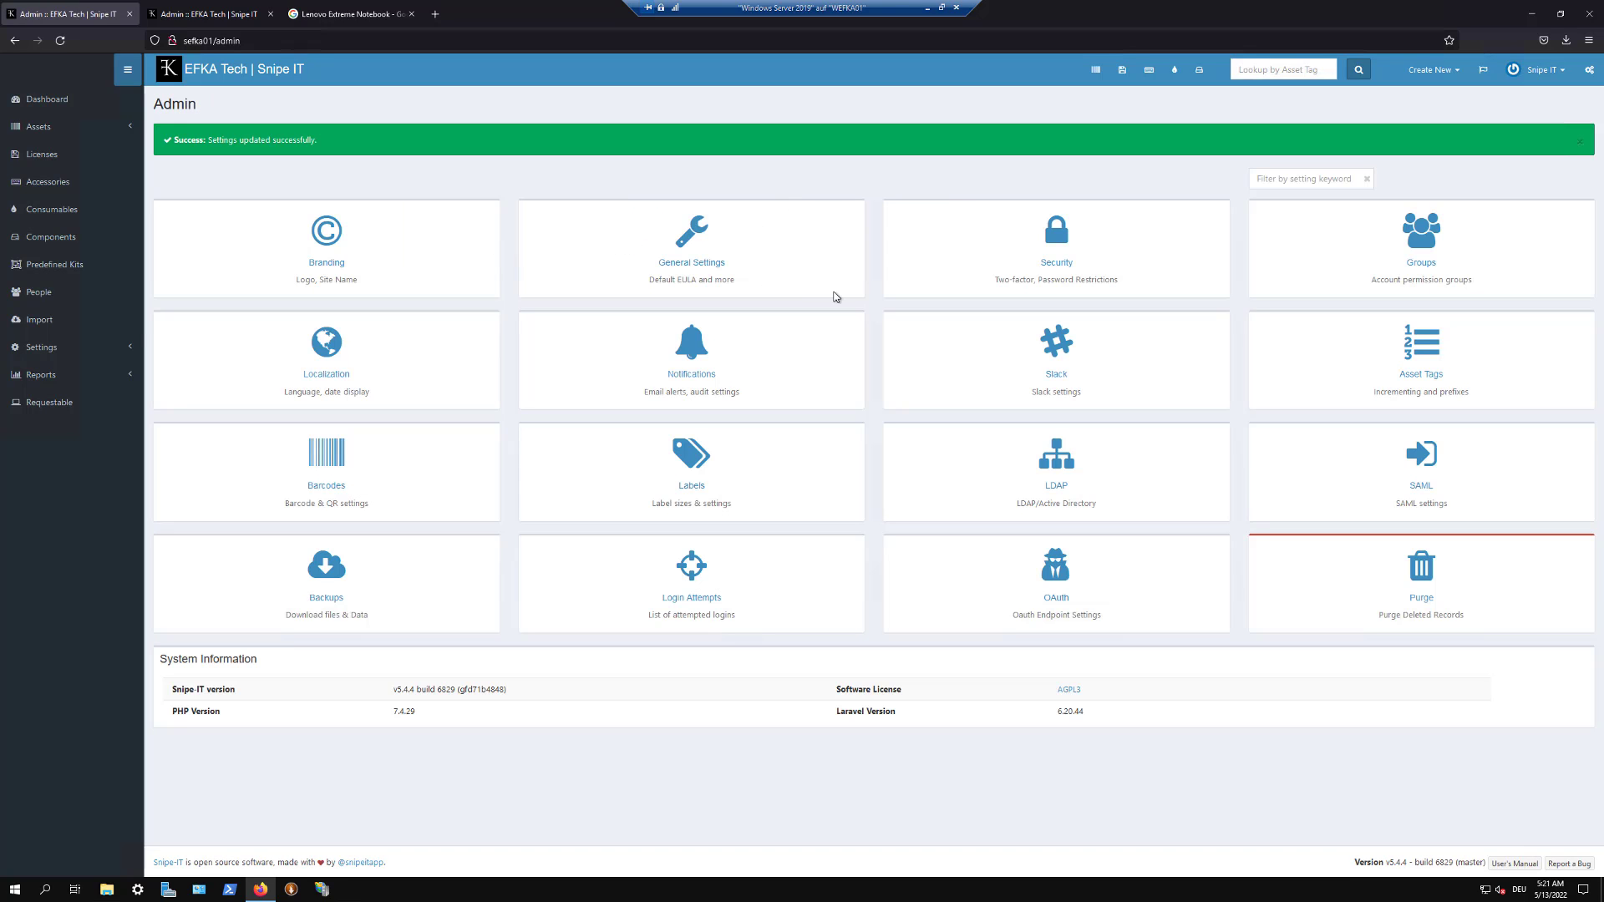
Step: Start creating a new asset from the dashboard and check the automatically generated asset tag
click(210, 80)
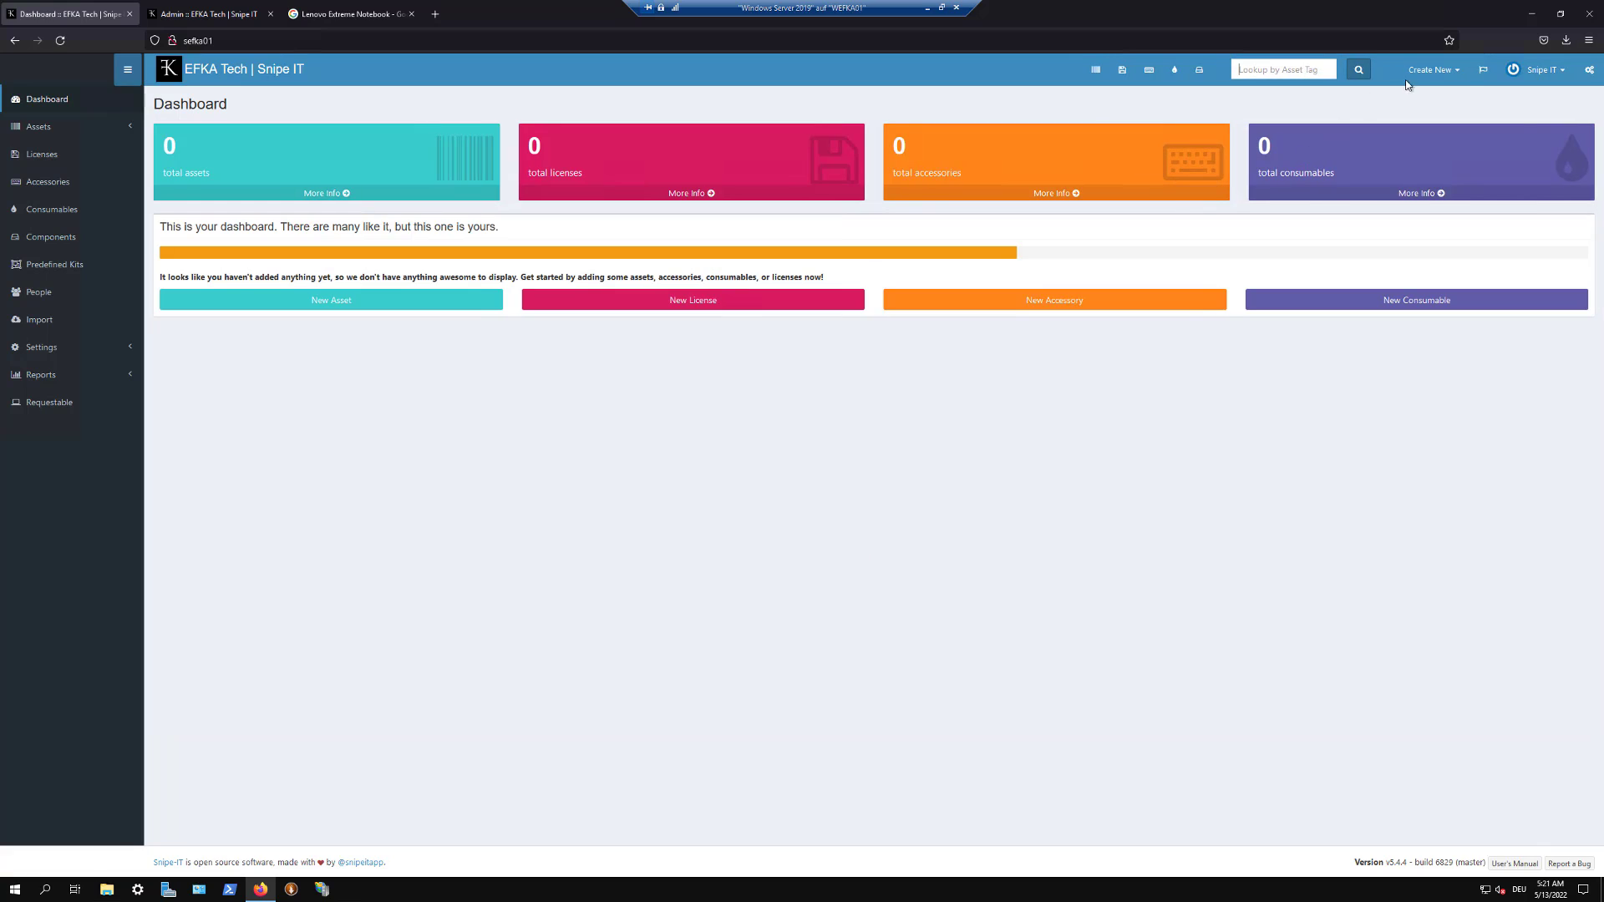
click(1430, 70)
click(1403, 99)
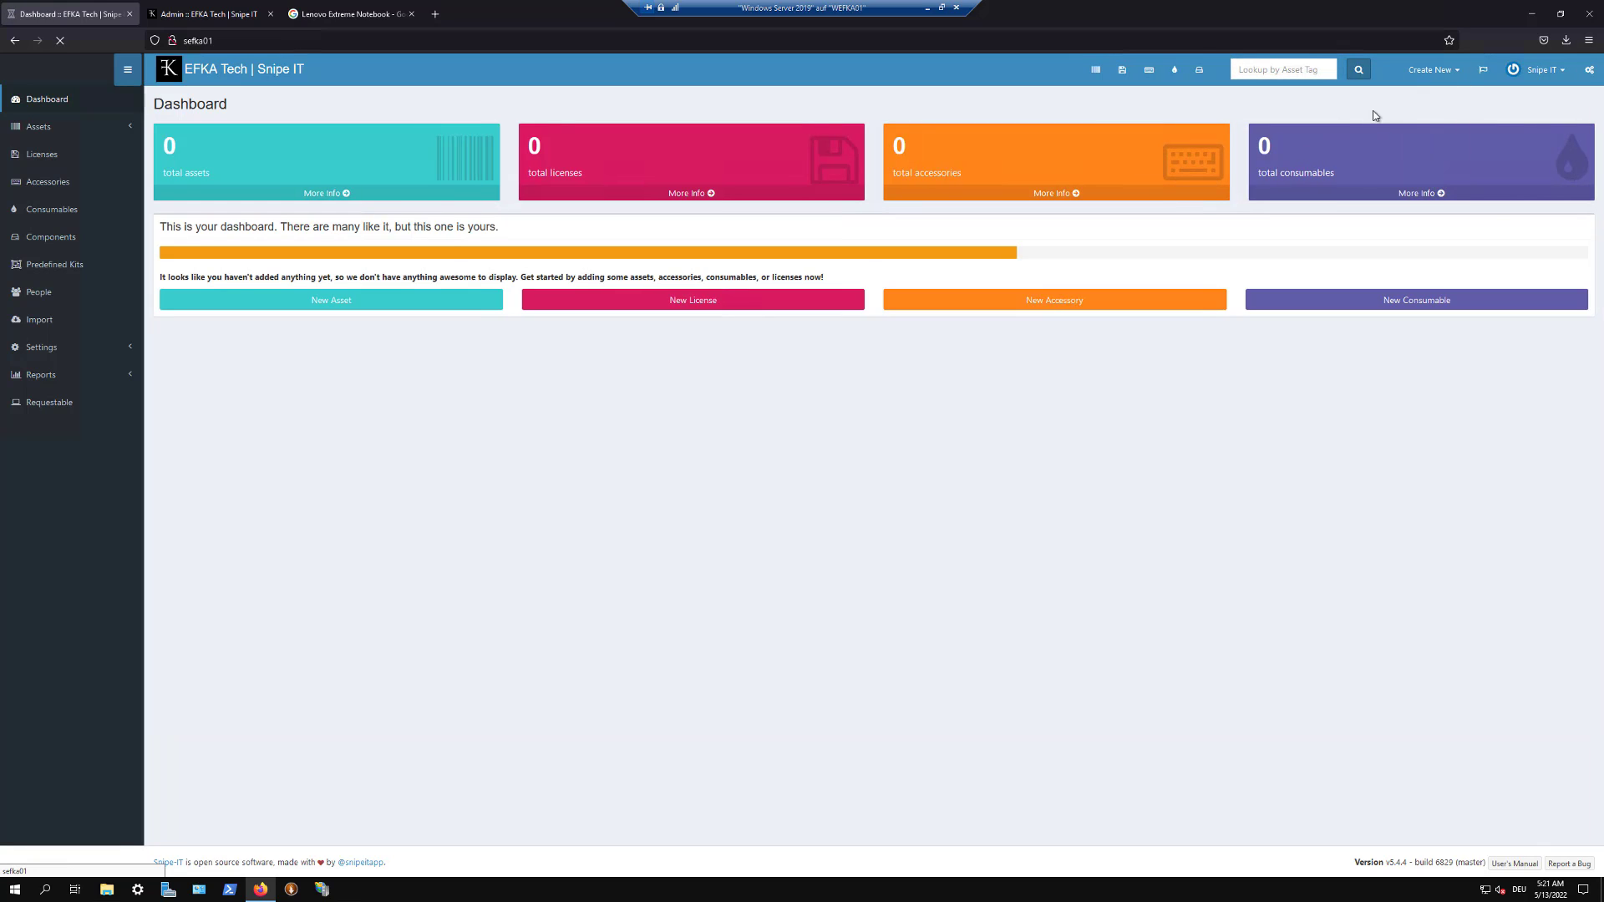
drag(714, 224, 612, 221)
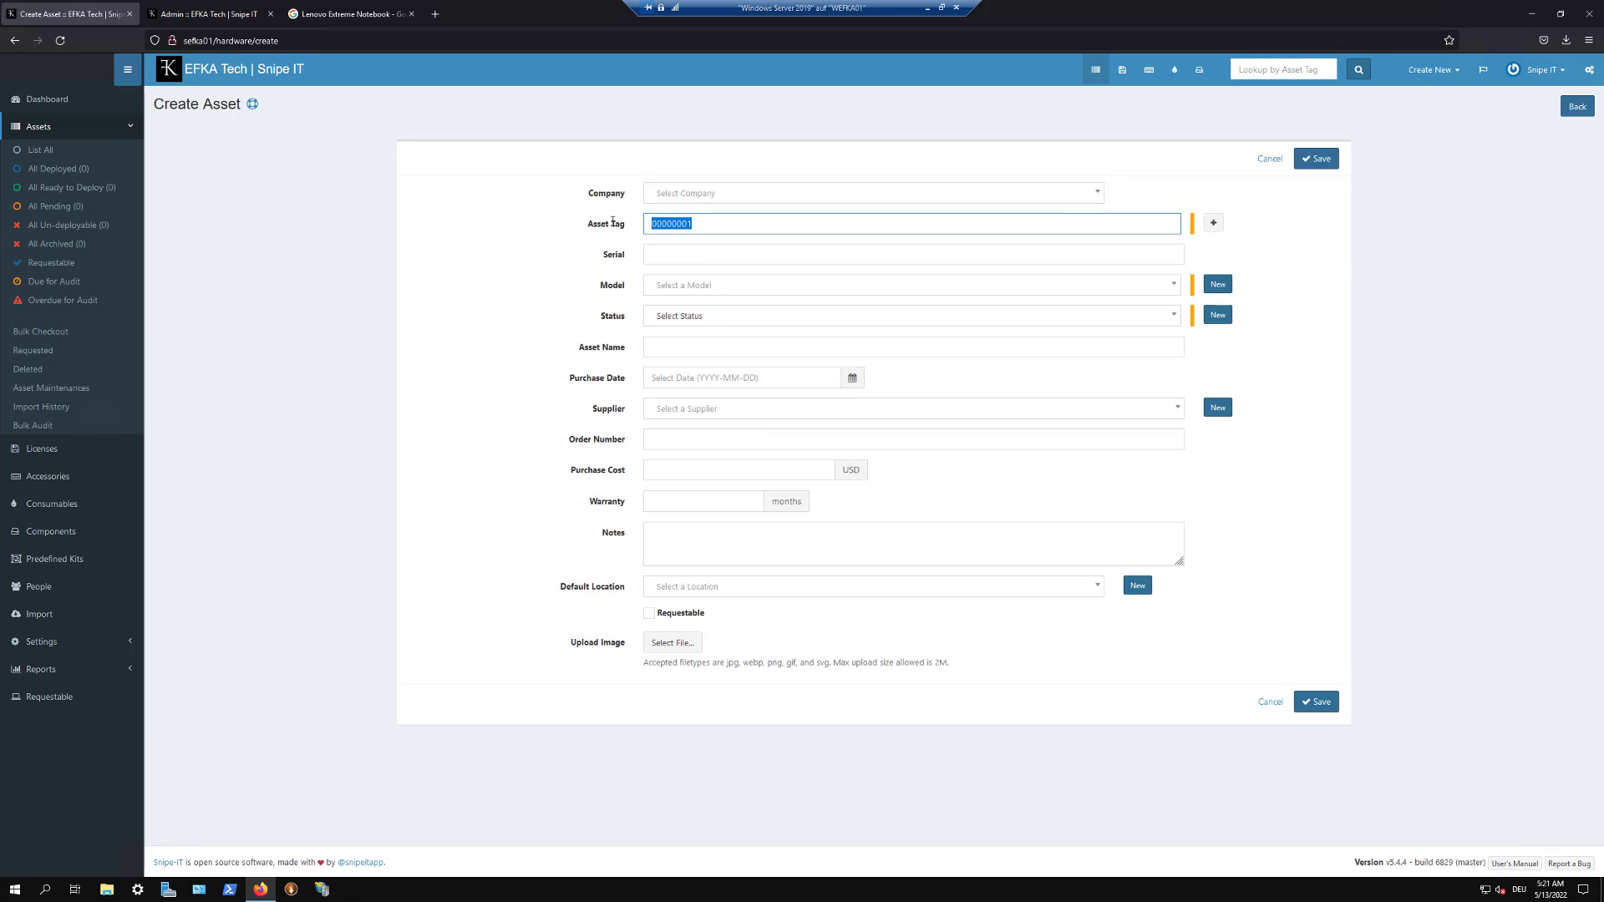
Step: Assign the new asset to company EFKA TECH, with serial XGH00000 and the Lenovo Extreme Notebook model
click(745, 199)
click(706, 238)
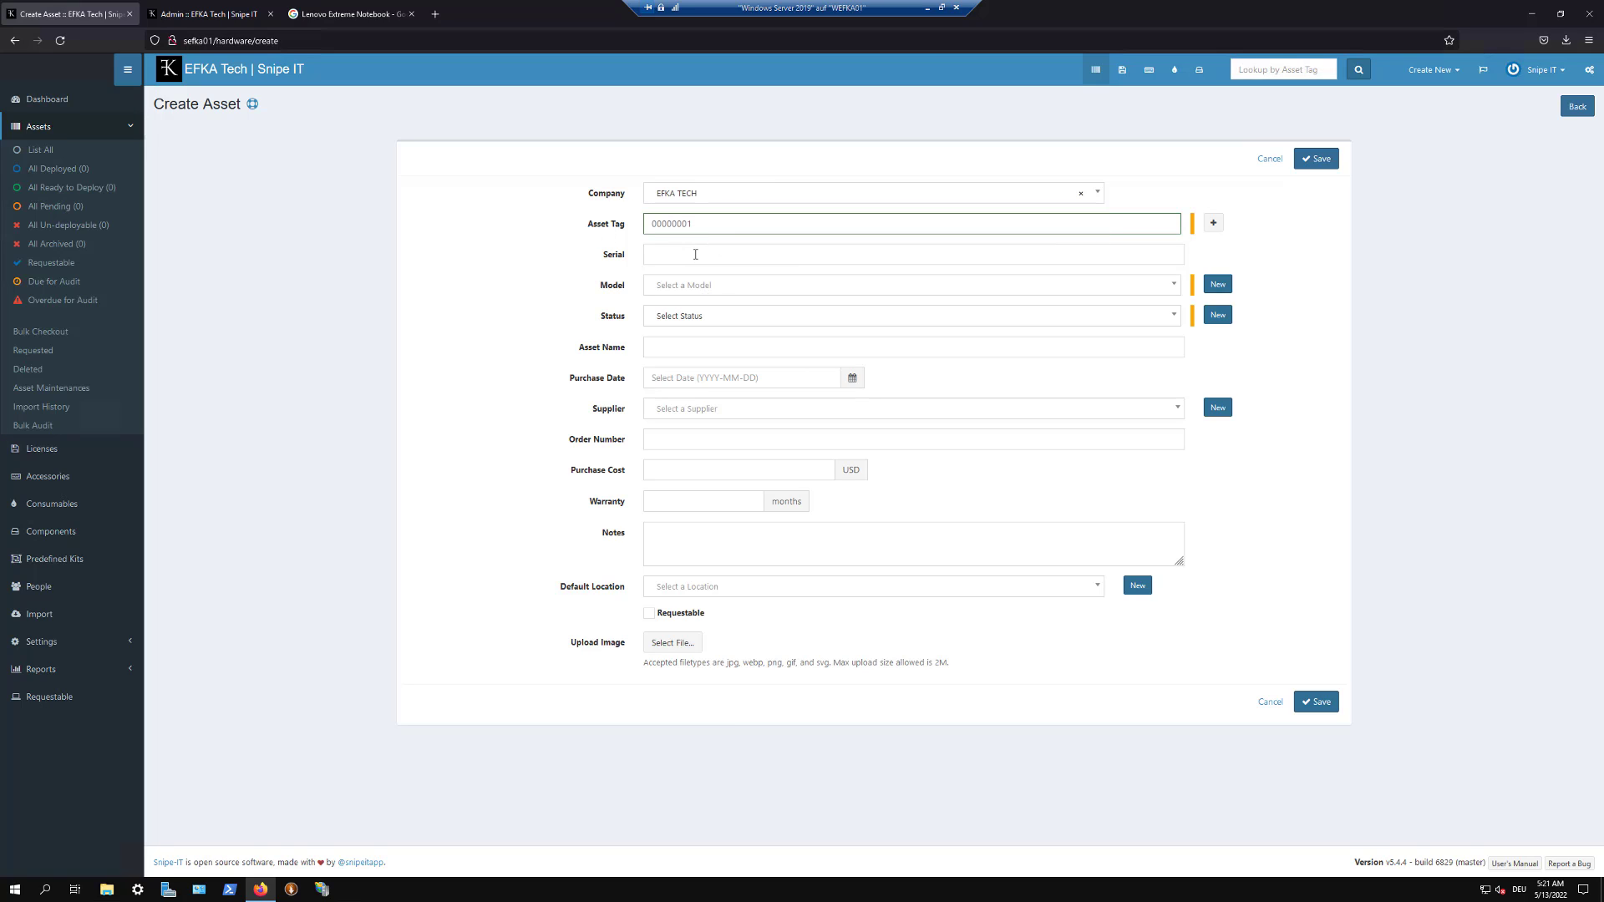
click(696, 253)
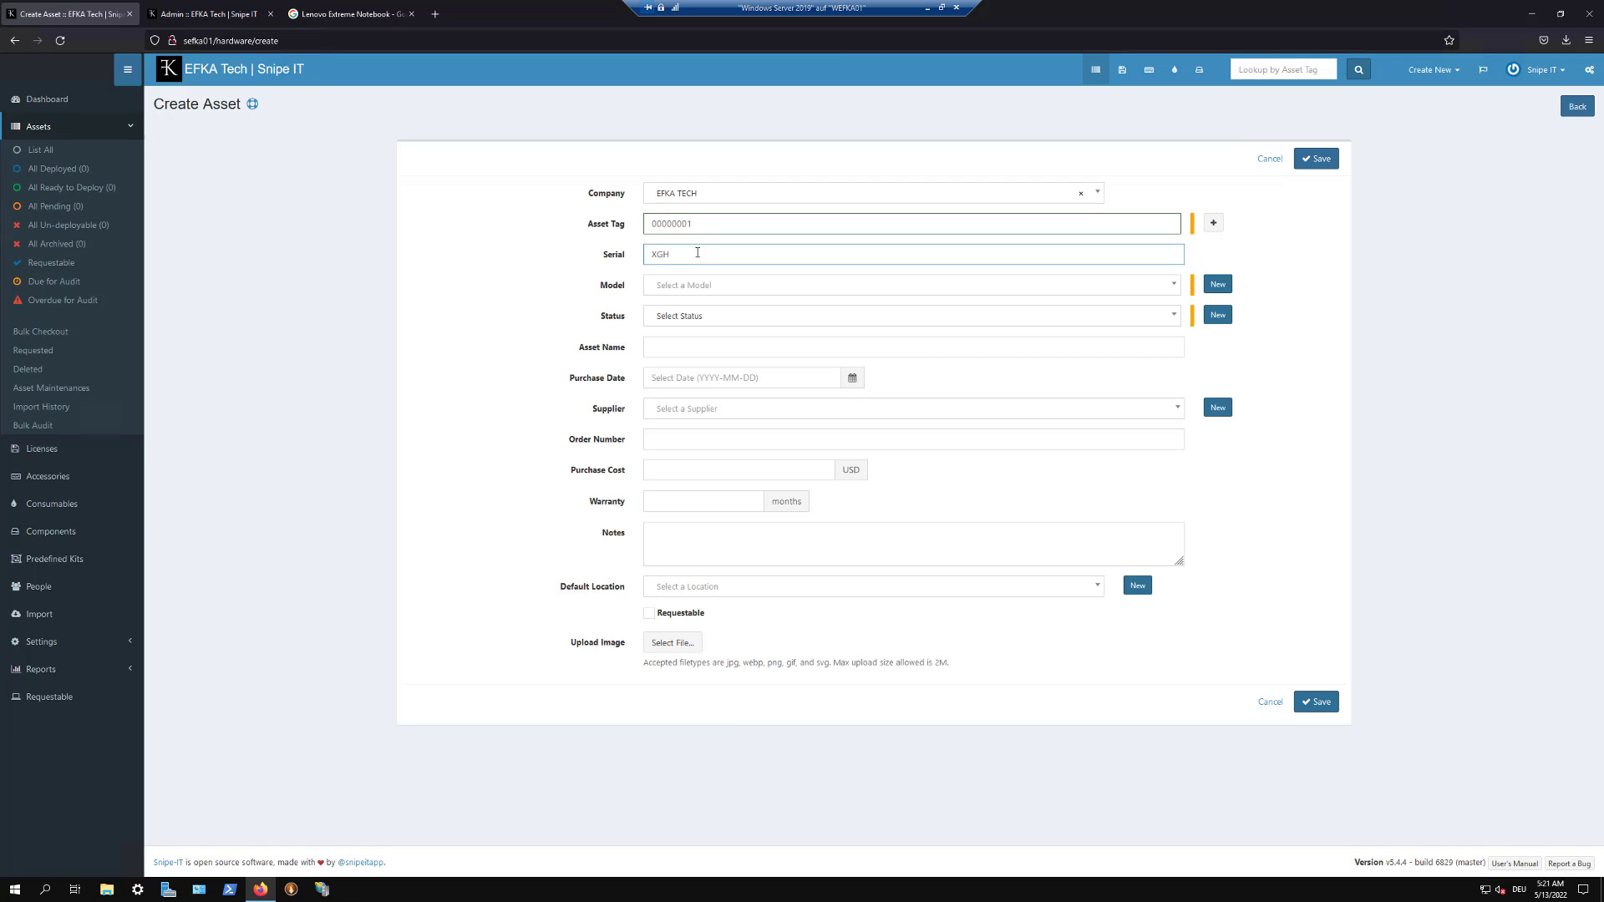
text(00000)
click(715, 285)
click(711, 322)
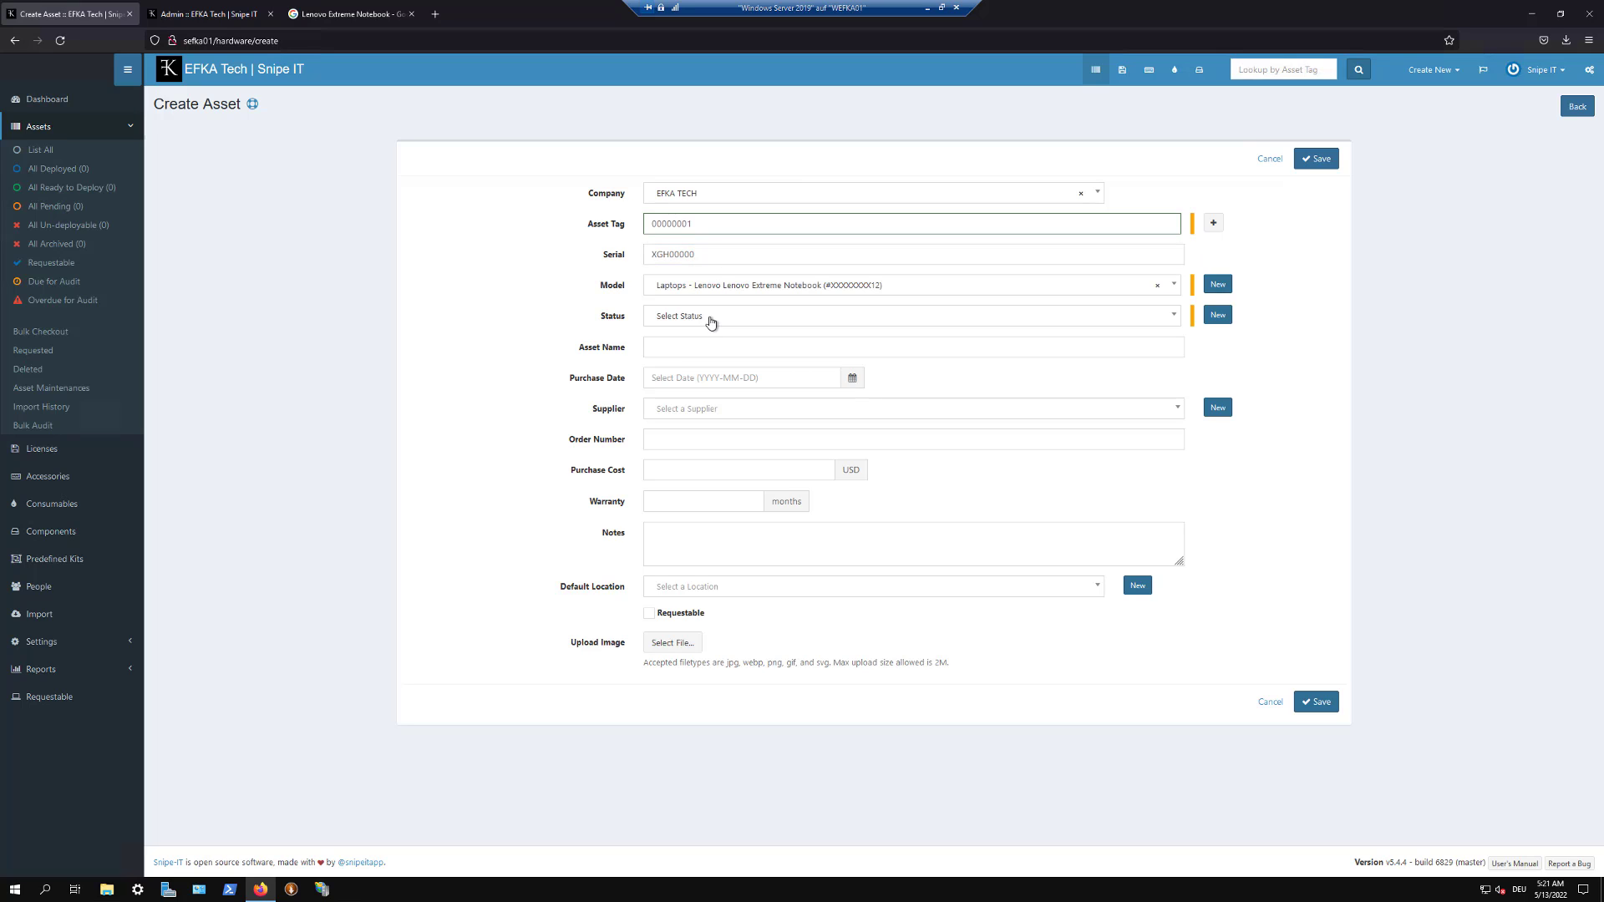
Step: Try the Pending and Archived statuses for the new asset
click(746, 316)
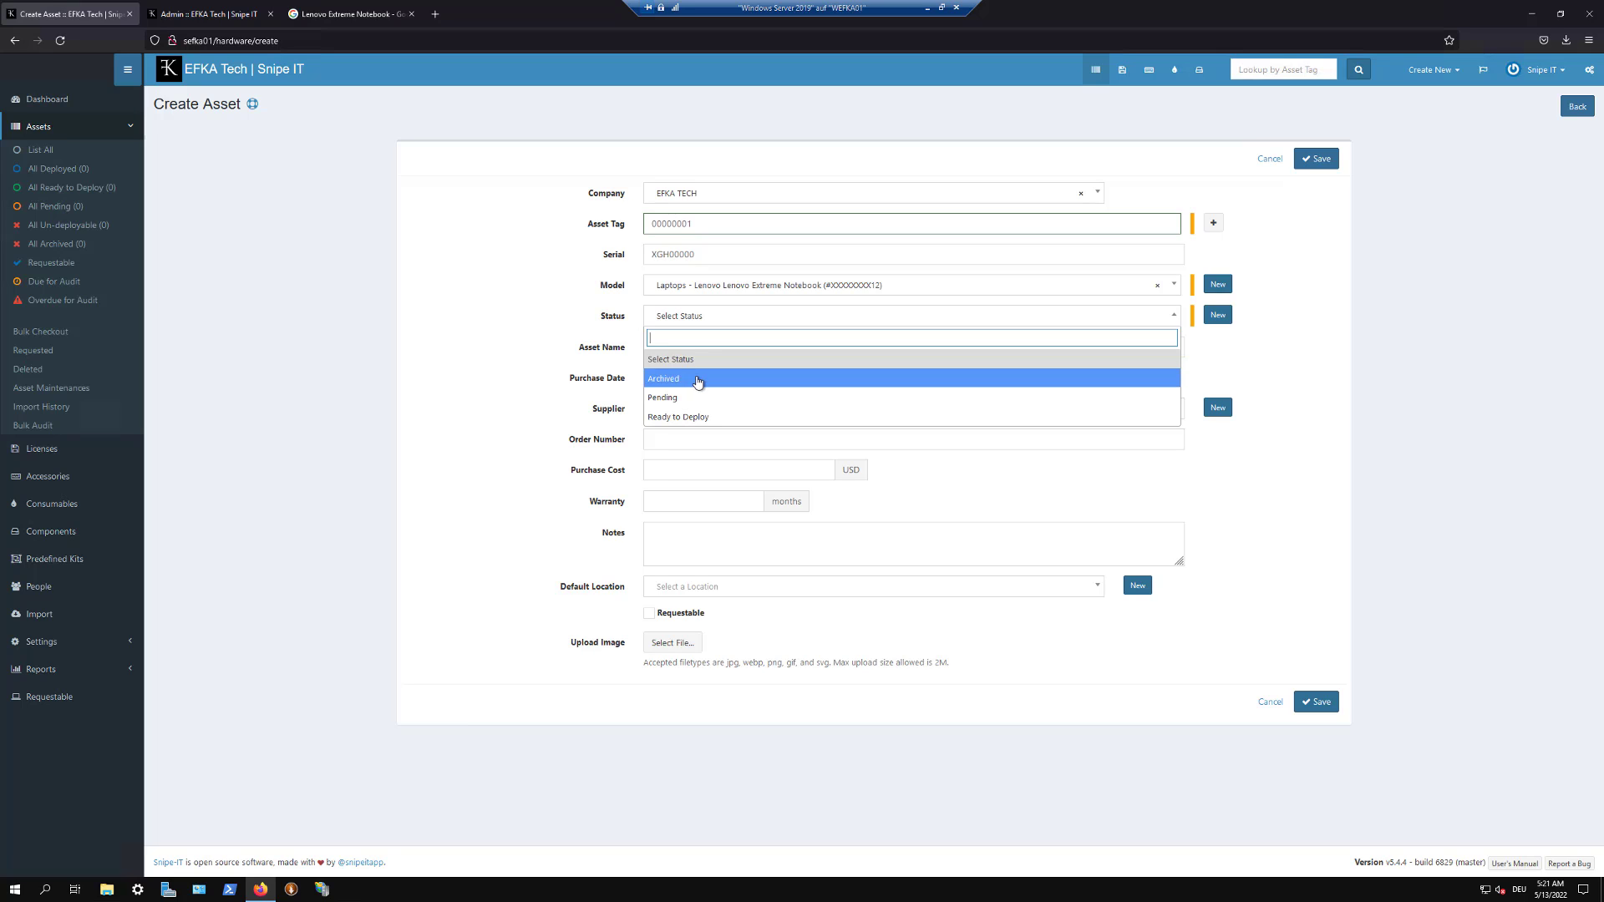
click(697, 397)
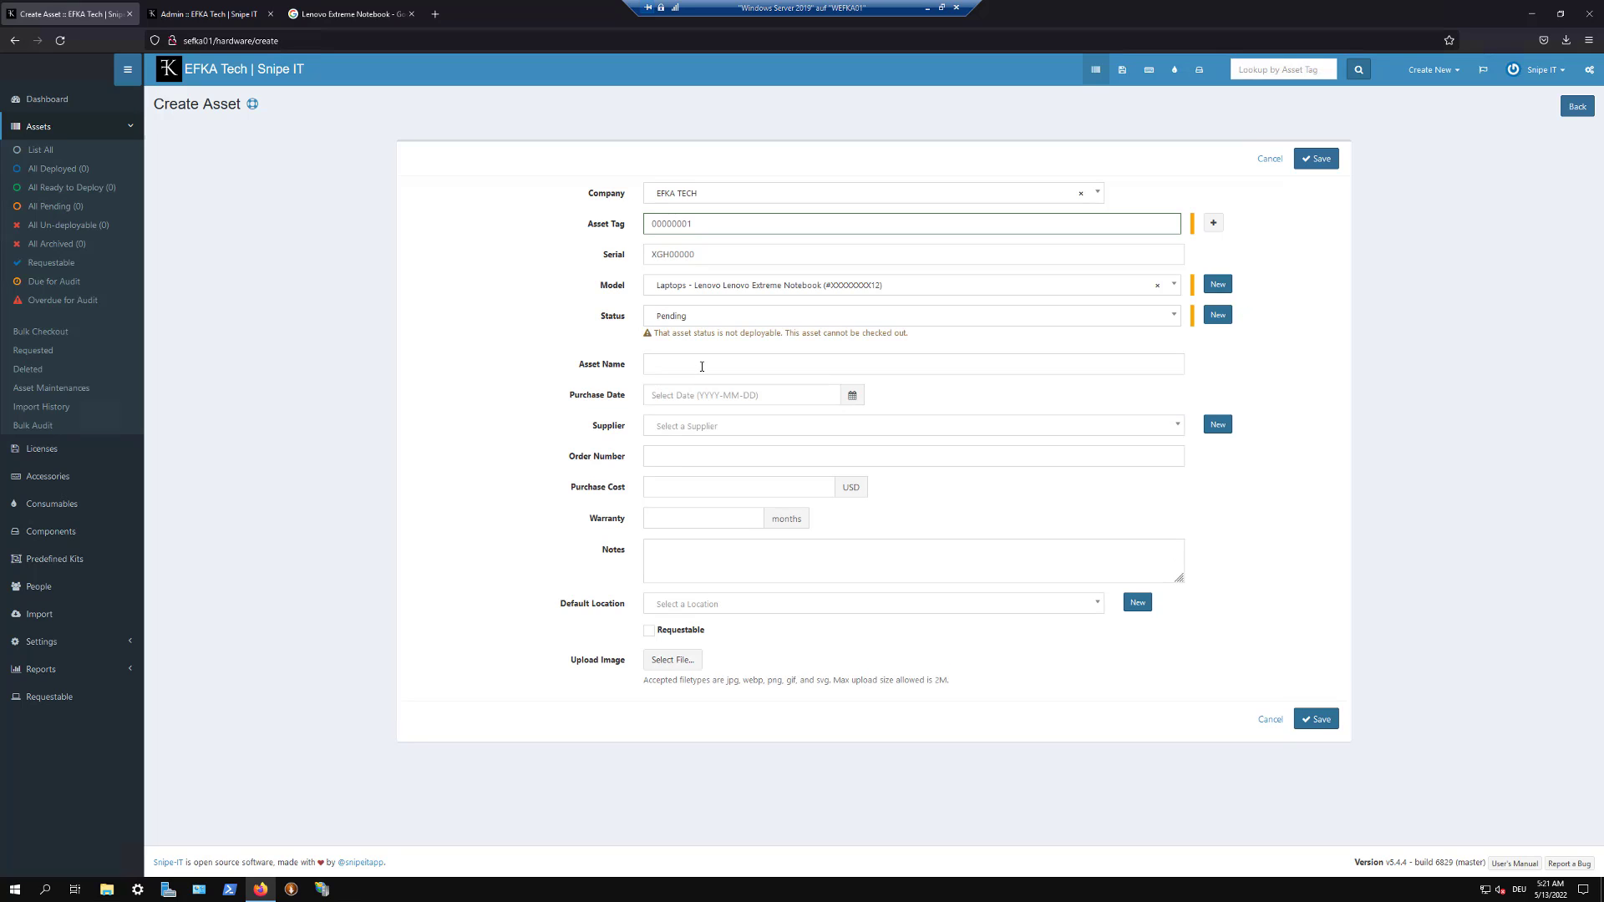
click(705, 317)
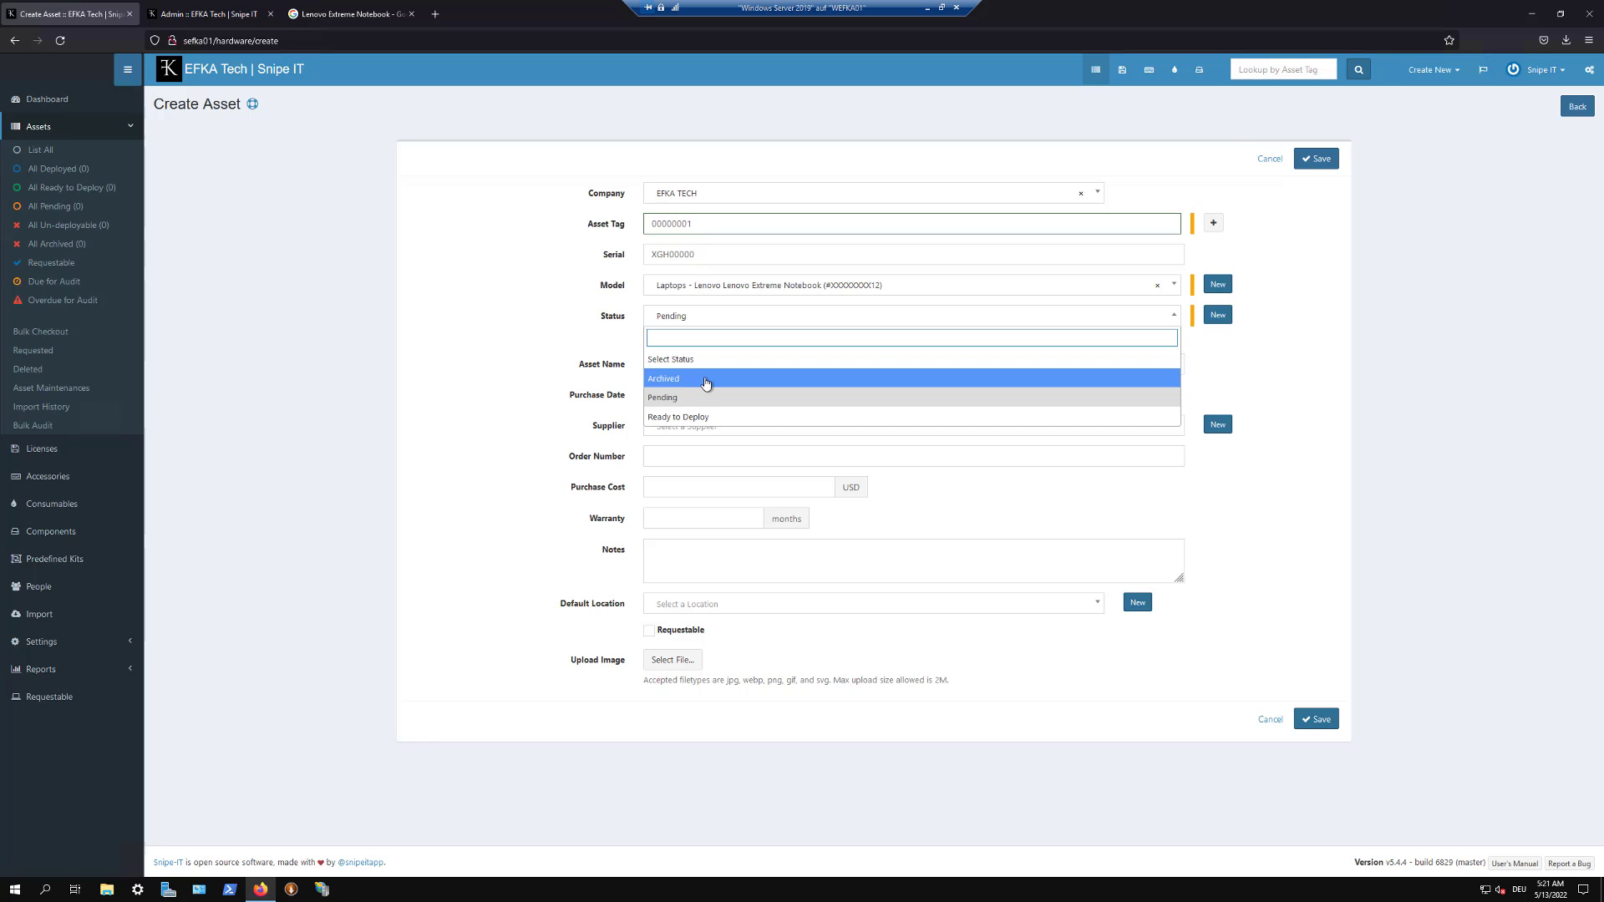
click(704, 378)
click(715, 321)
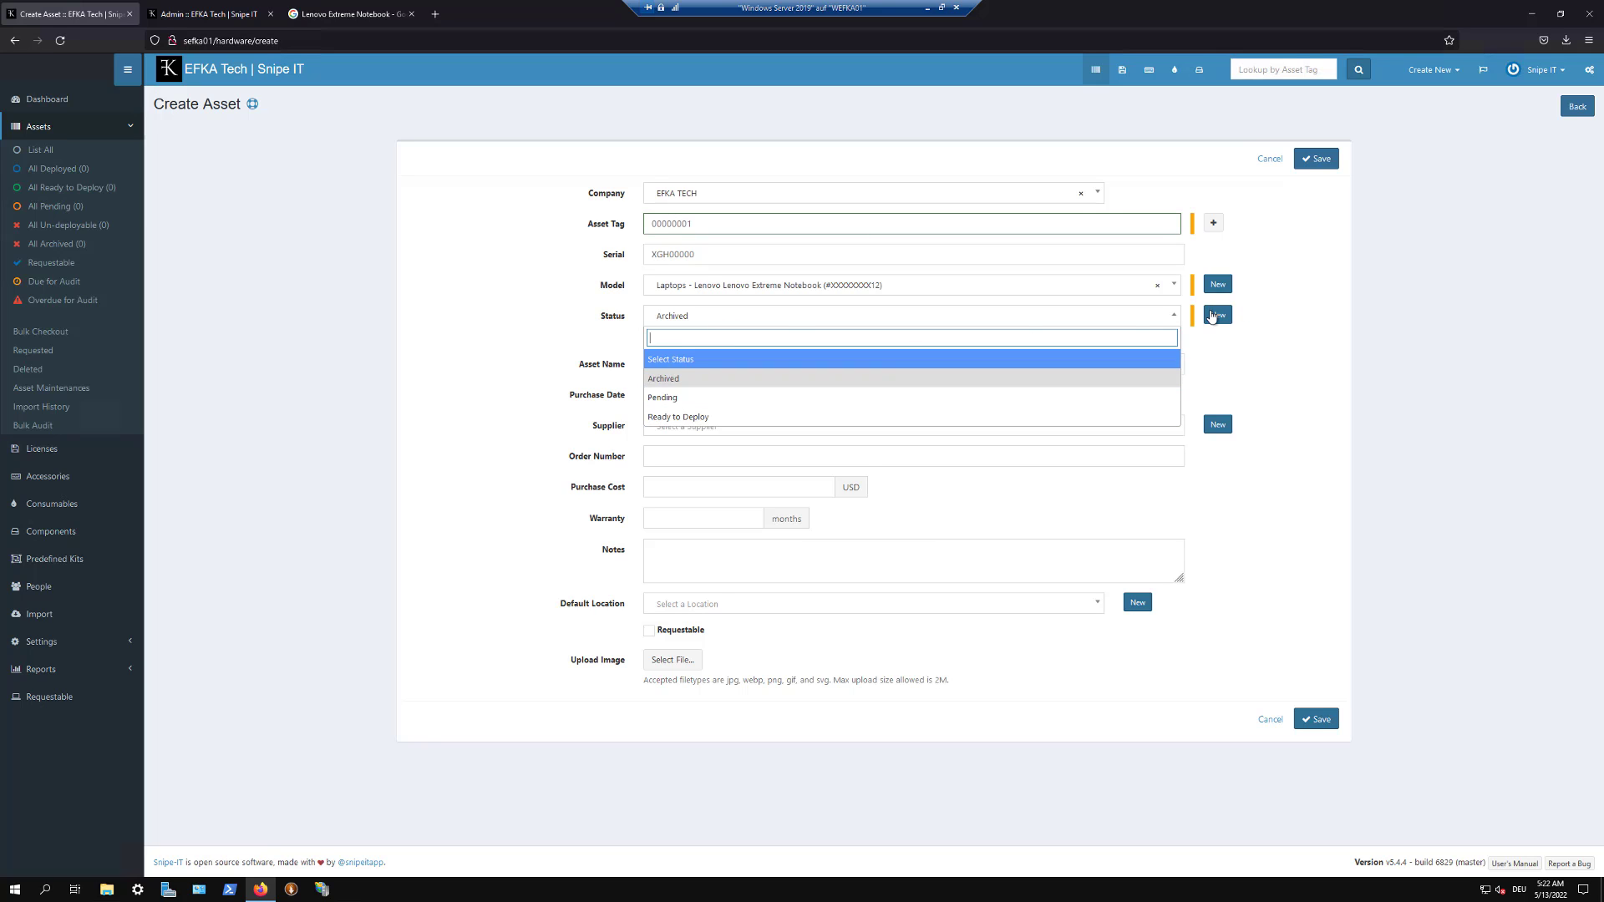
Step: Create a status label named "By the User" with the Undeployable status type from the asset form
click(1217, 315)
click(809, 151)
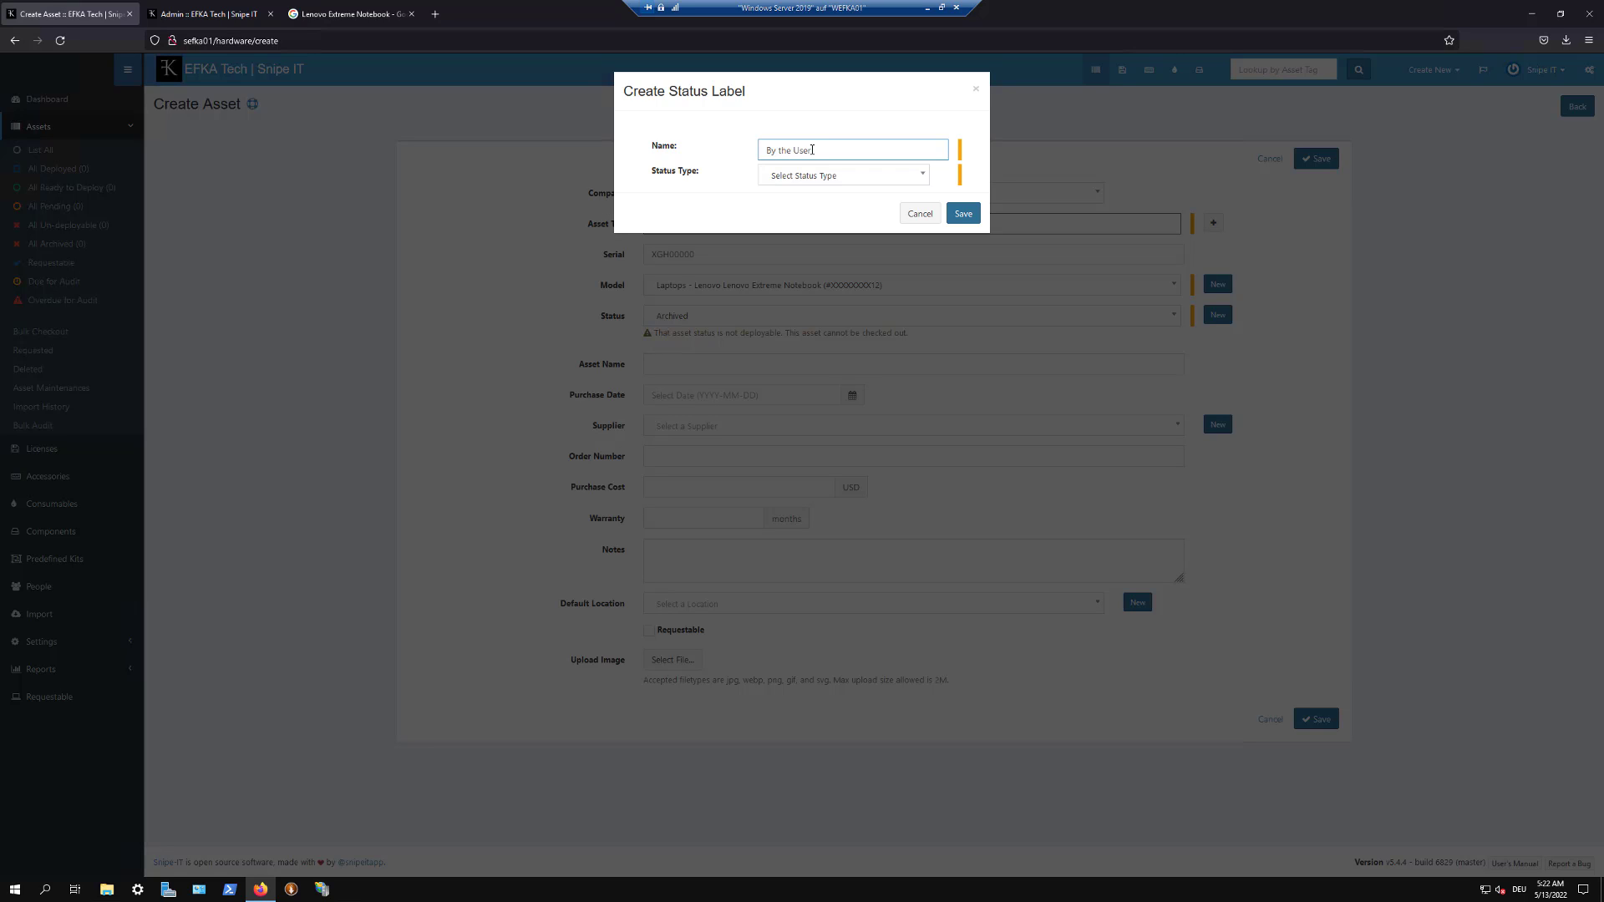
click(814, 173)
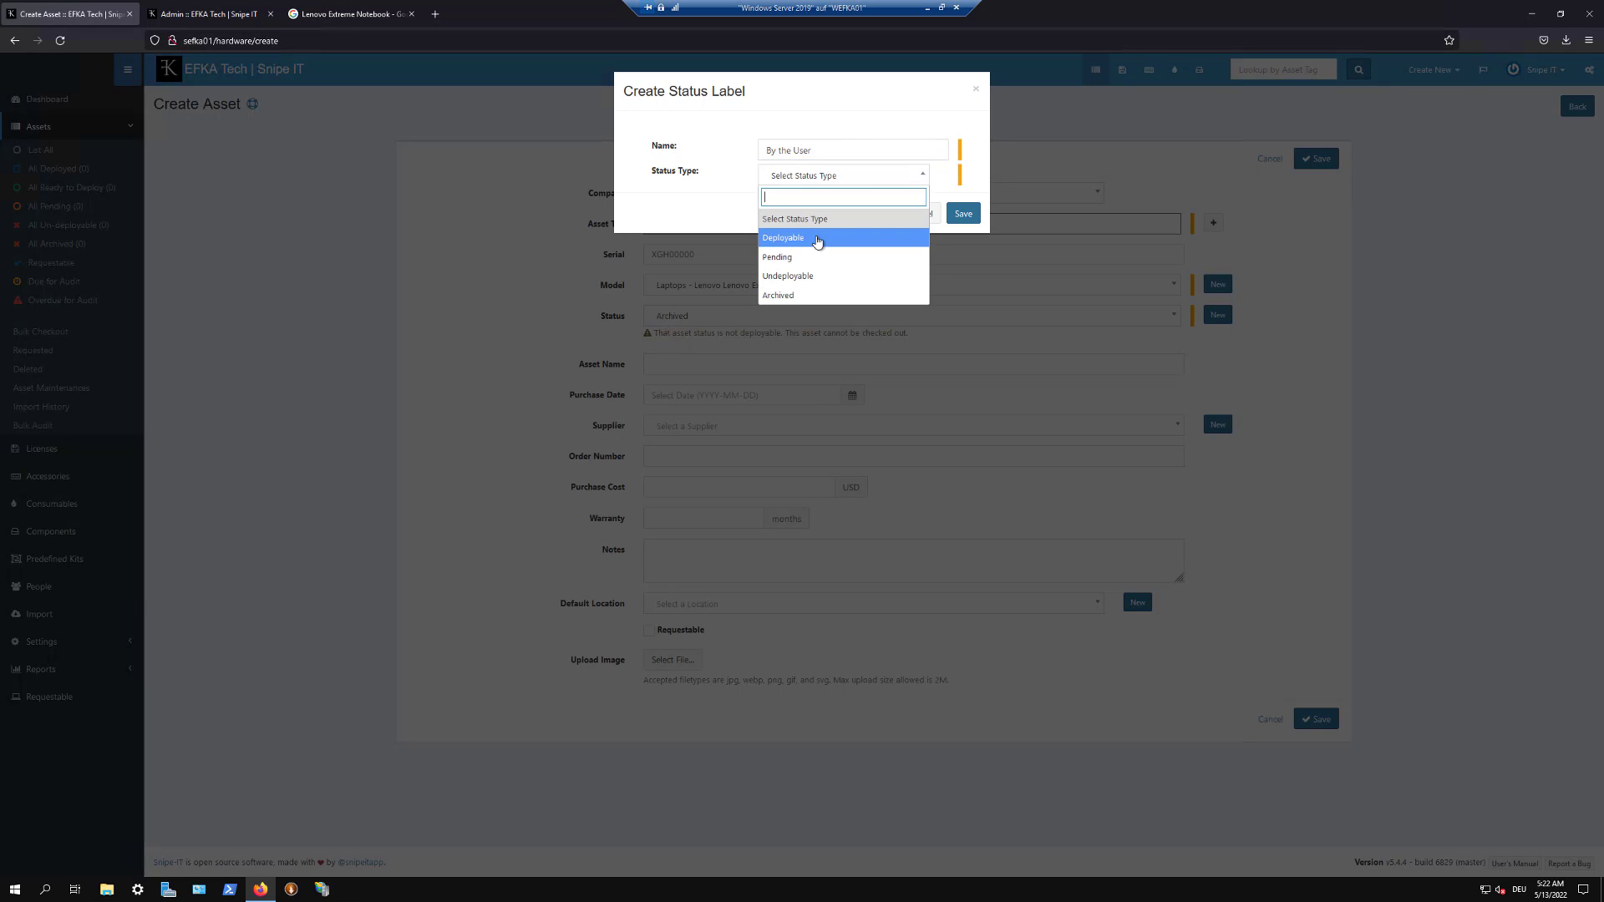
click(809, 275)
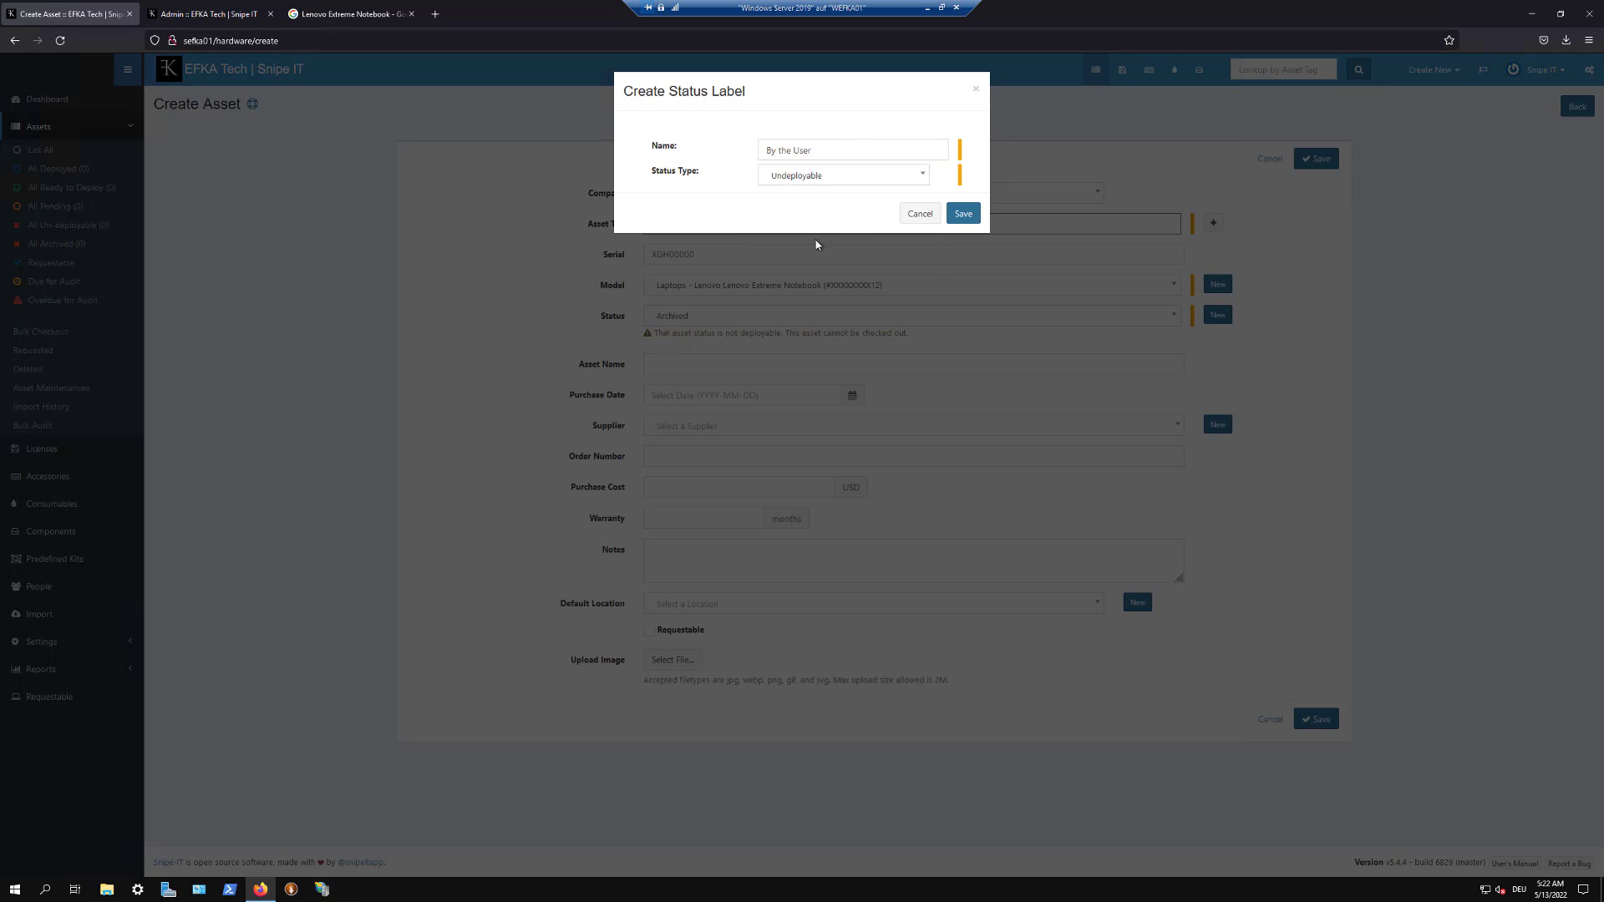
click(964, 215)
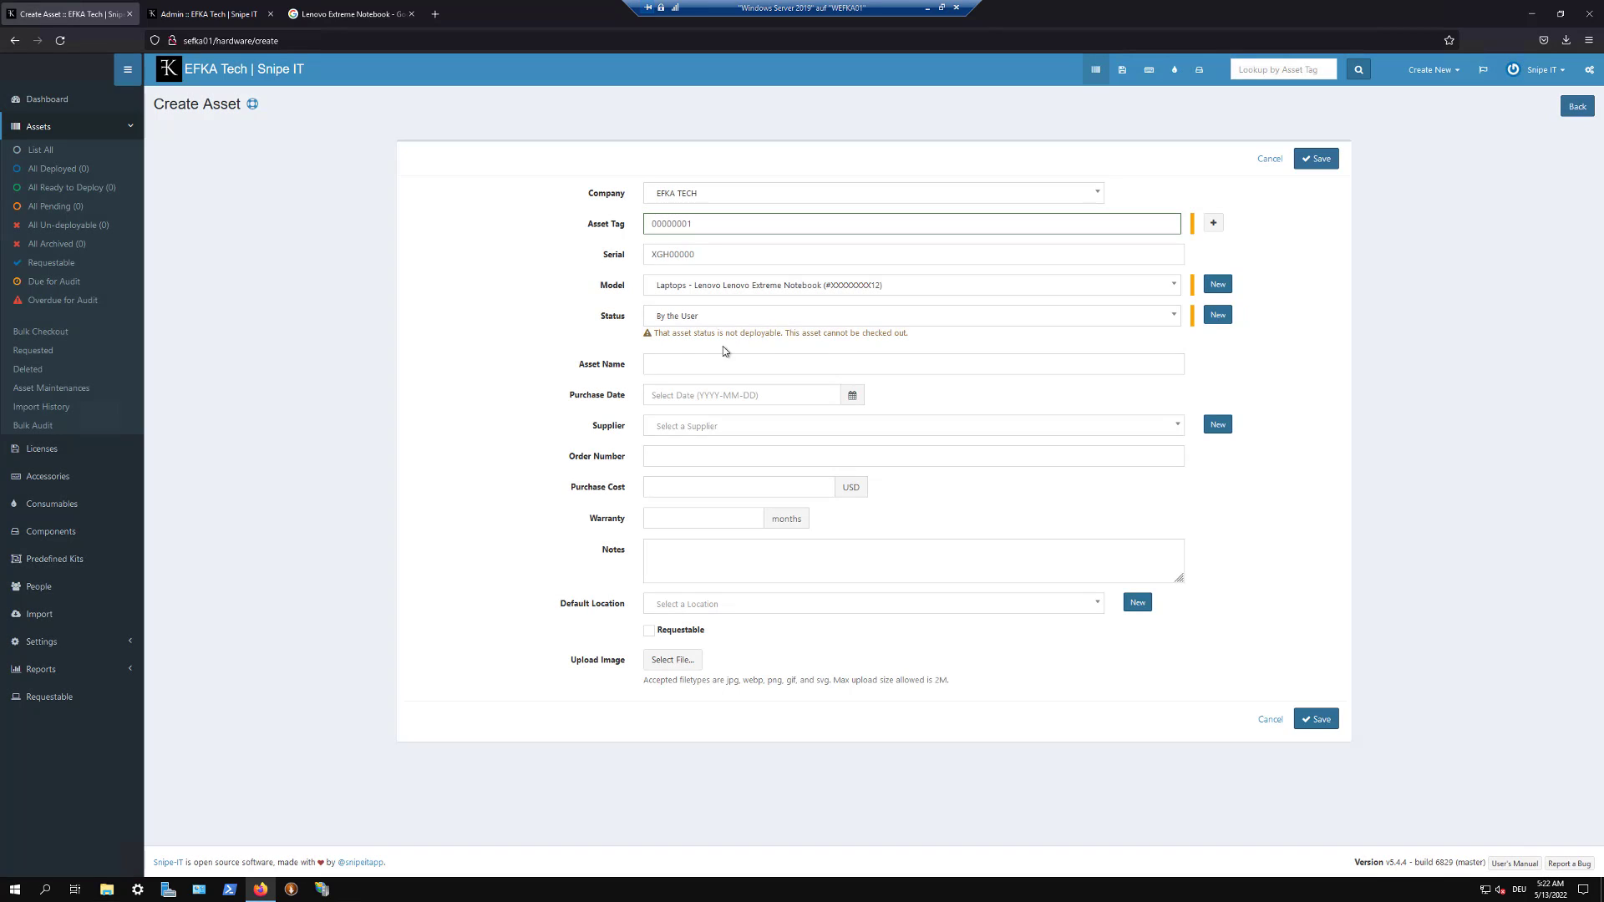
Step: Name the asset Lenovo Notebook, choose Amazon as supplier and set the warranty to 12 months
click(705, 364)
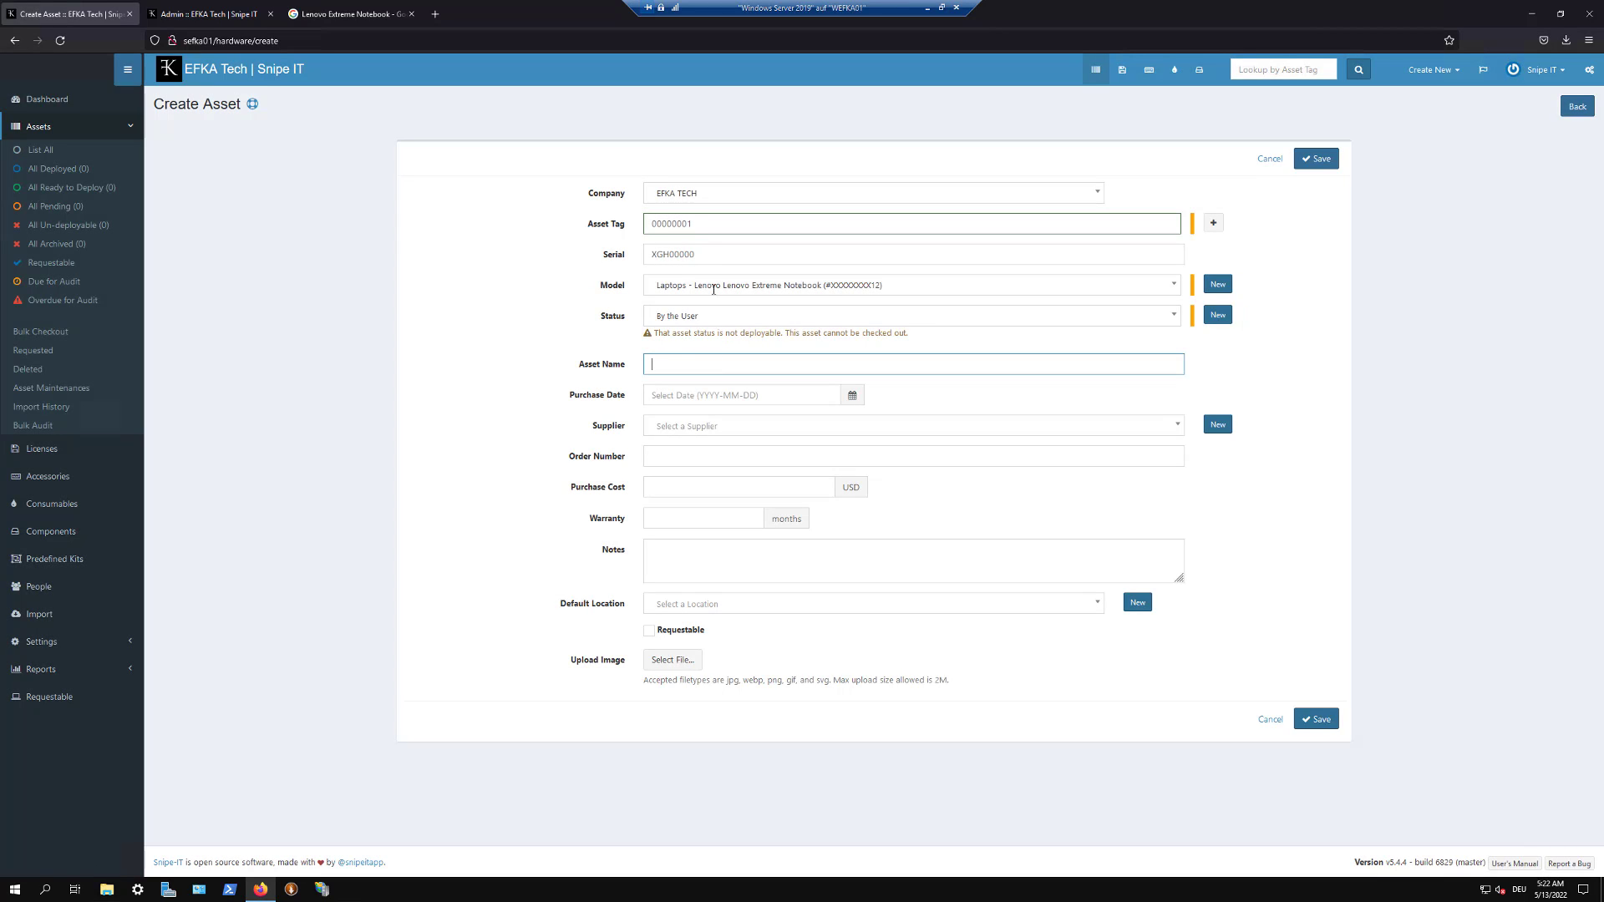
text(Leneno)
text( Notebook)
click(699, 426)
click(710, 471)
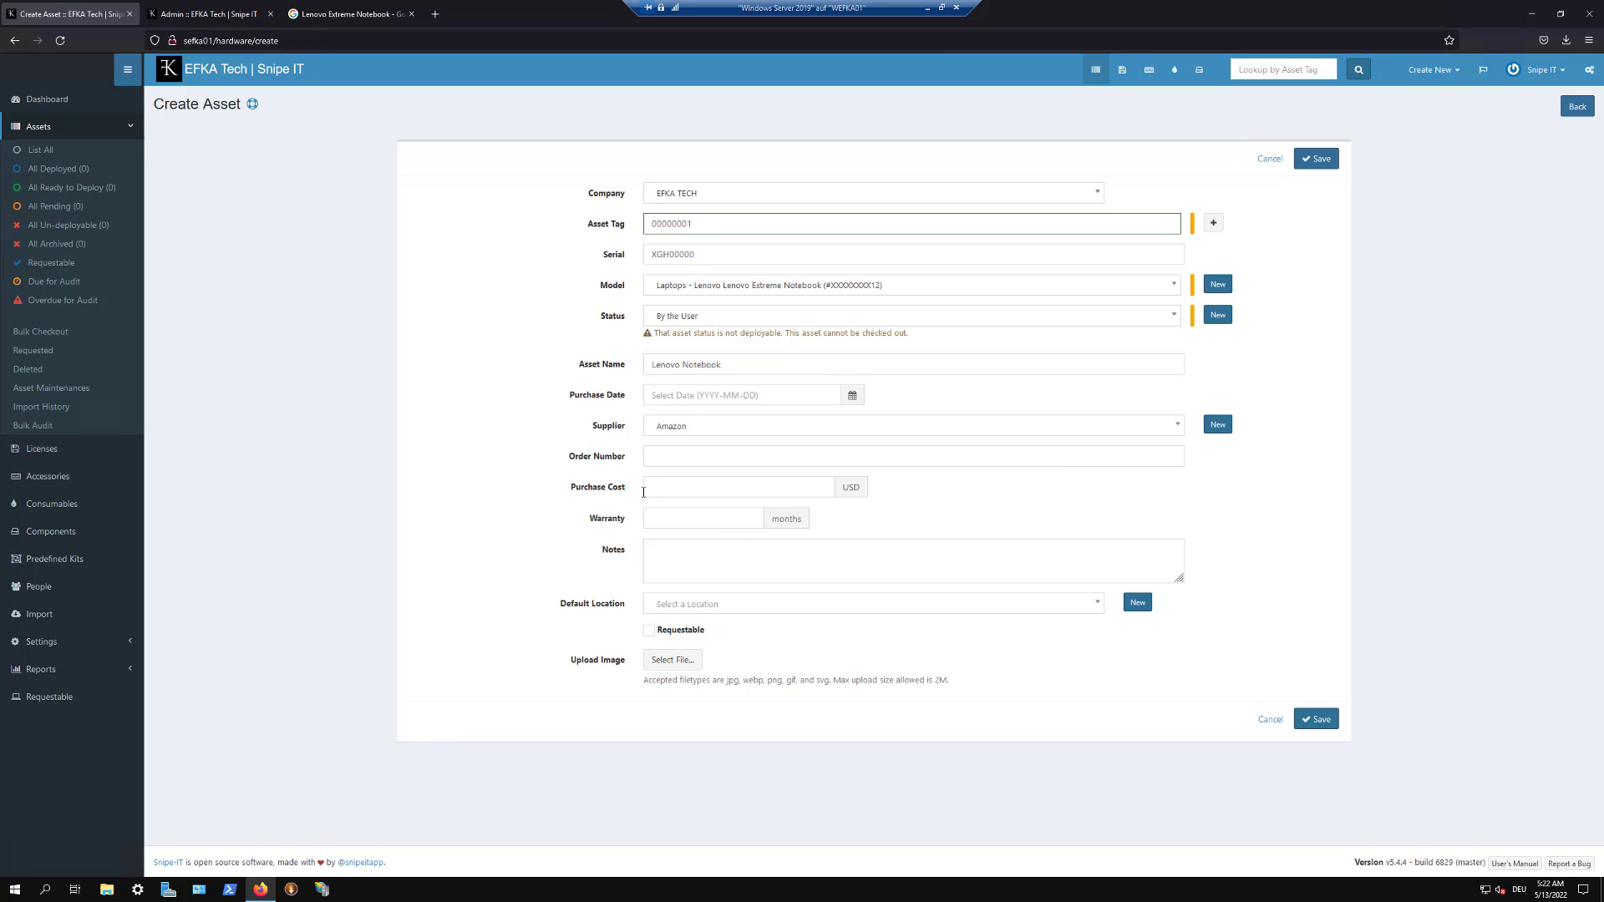
click(756, 519)
click(1317, 719)
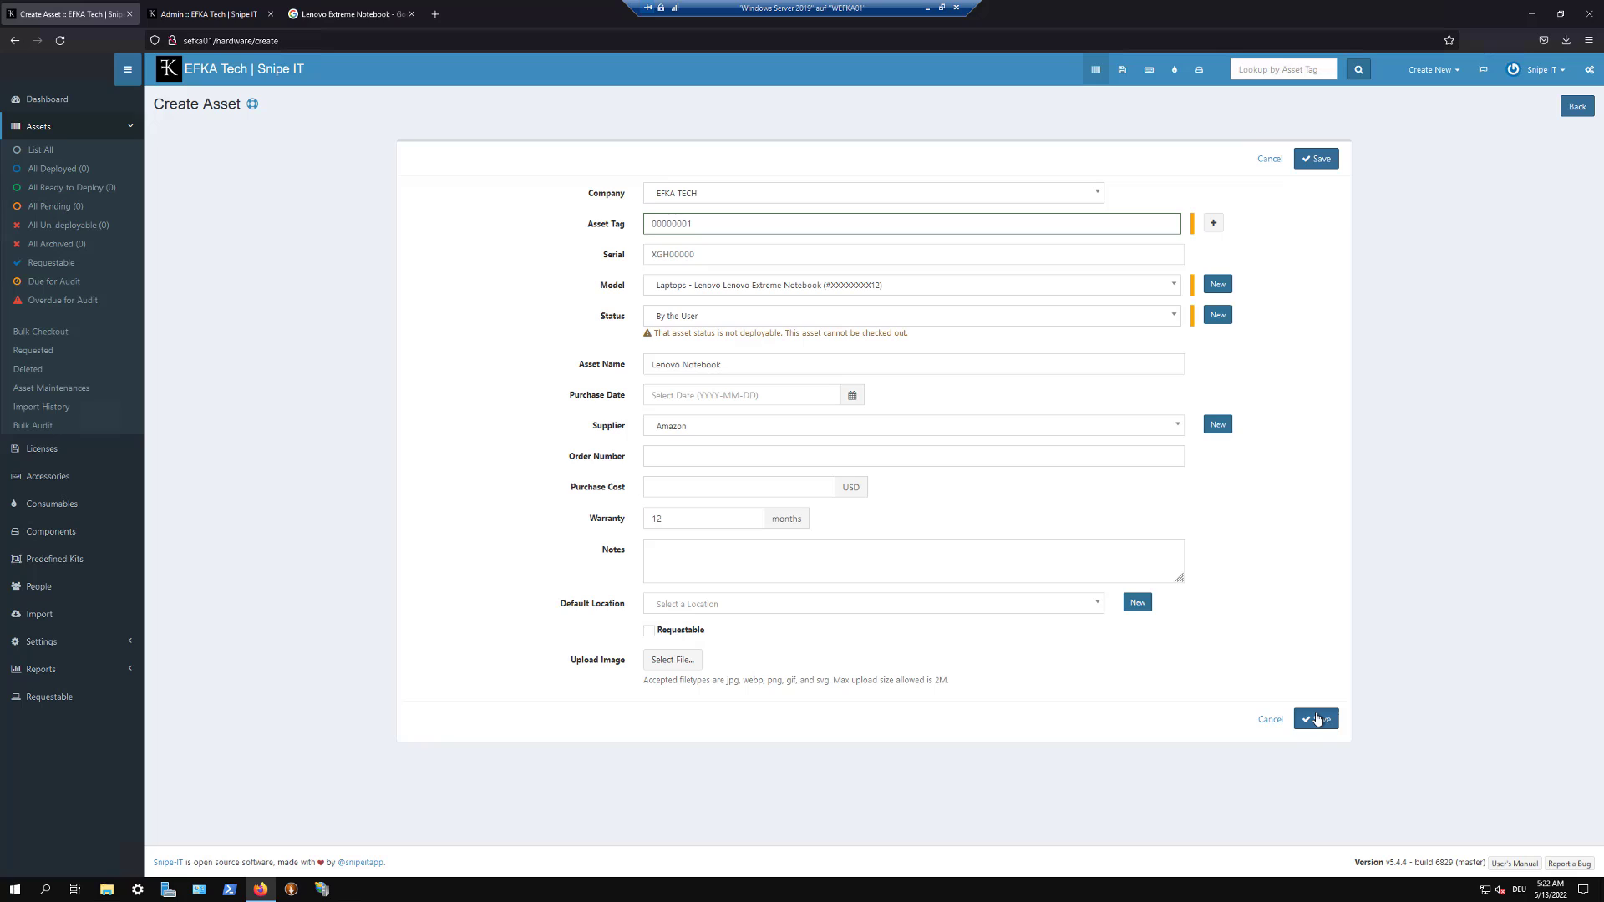
Step: Change the new asset's status to Ready to Deploy and select the Snipe IT admin user for checkout
click(1011, 324)
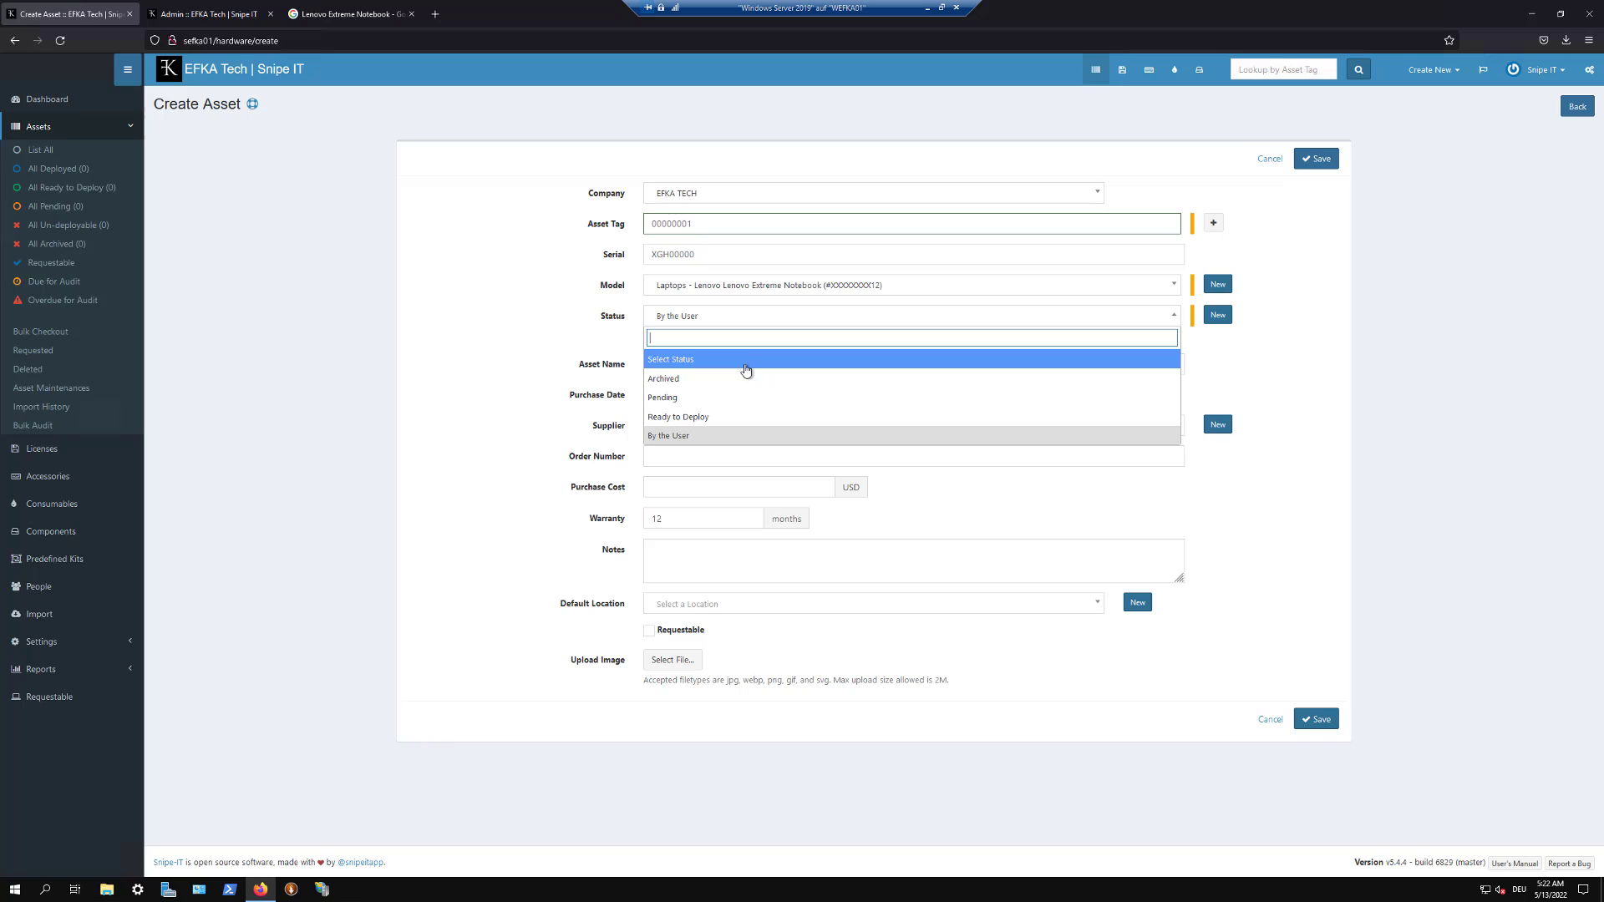
click(729, 416)
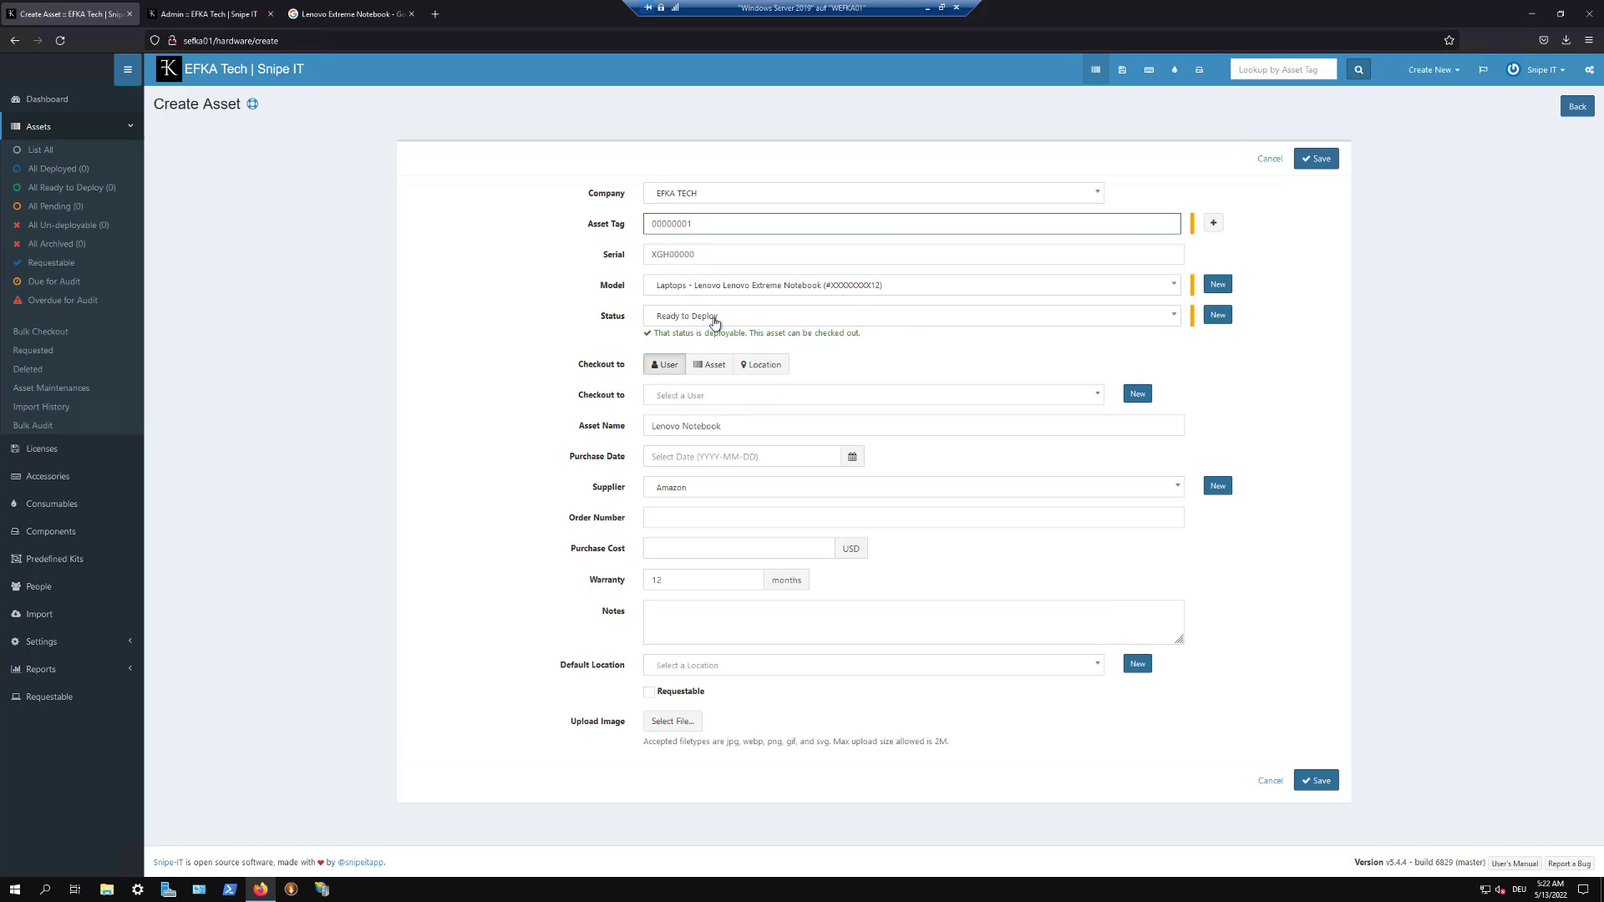
click(669, 395)
click(689, 441)
Step: Look at the asset and location checkout targets, including the selectable locations
click(714, 368)
click(762, 366)
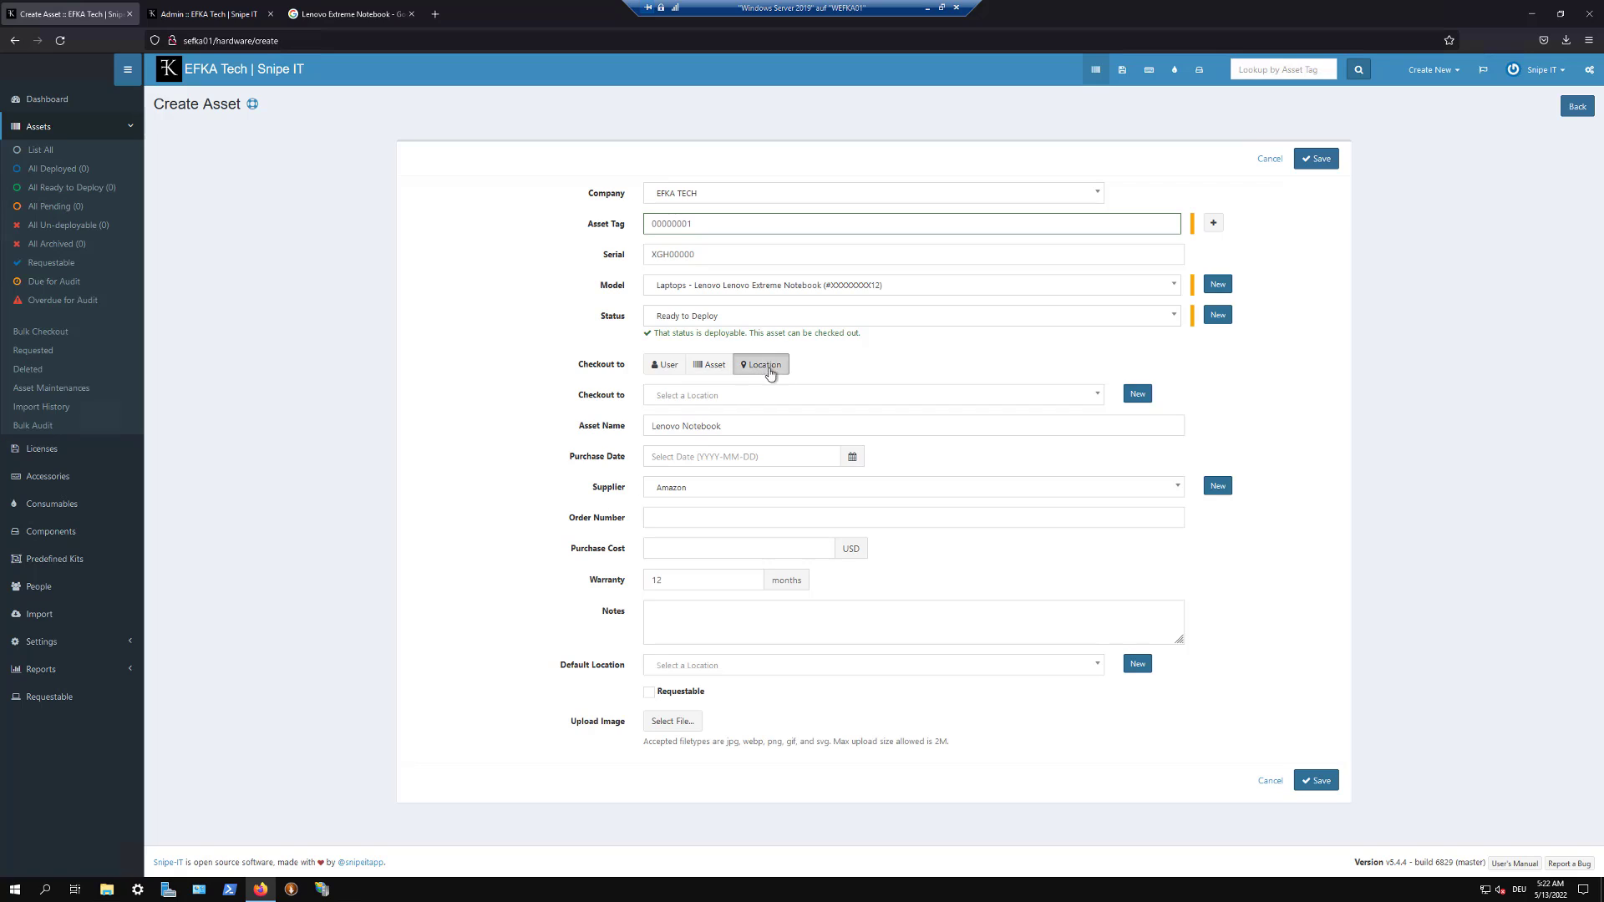
click(752, 396)
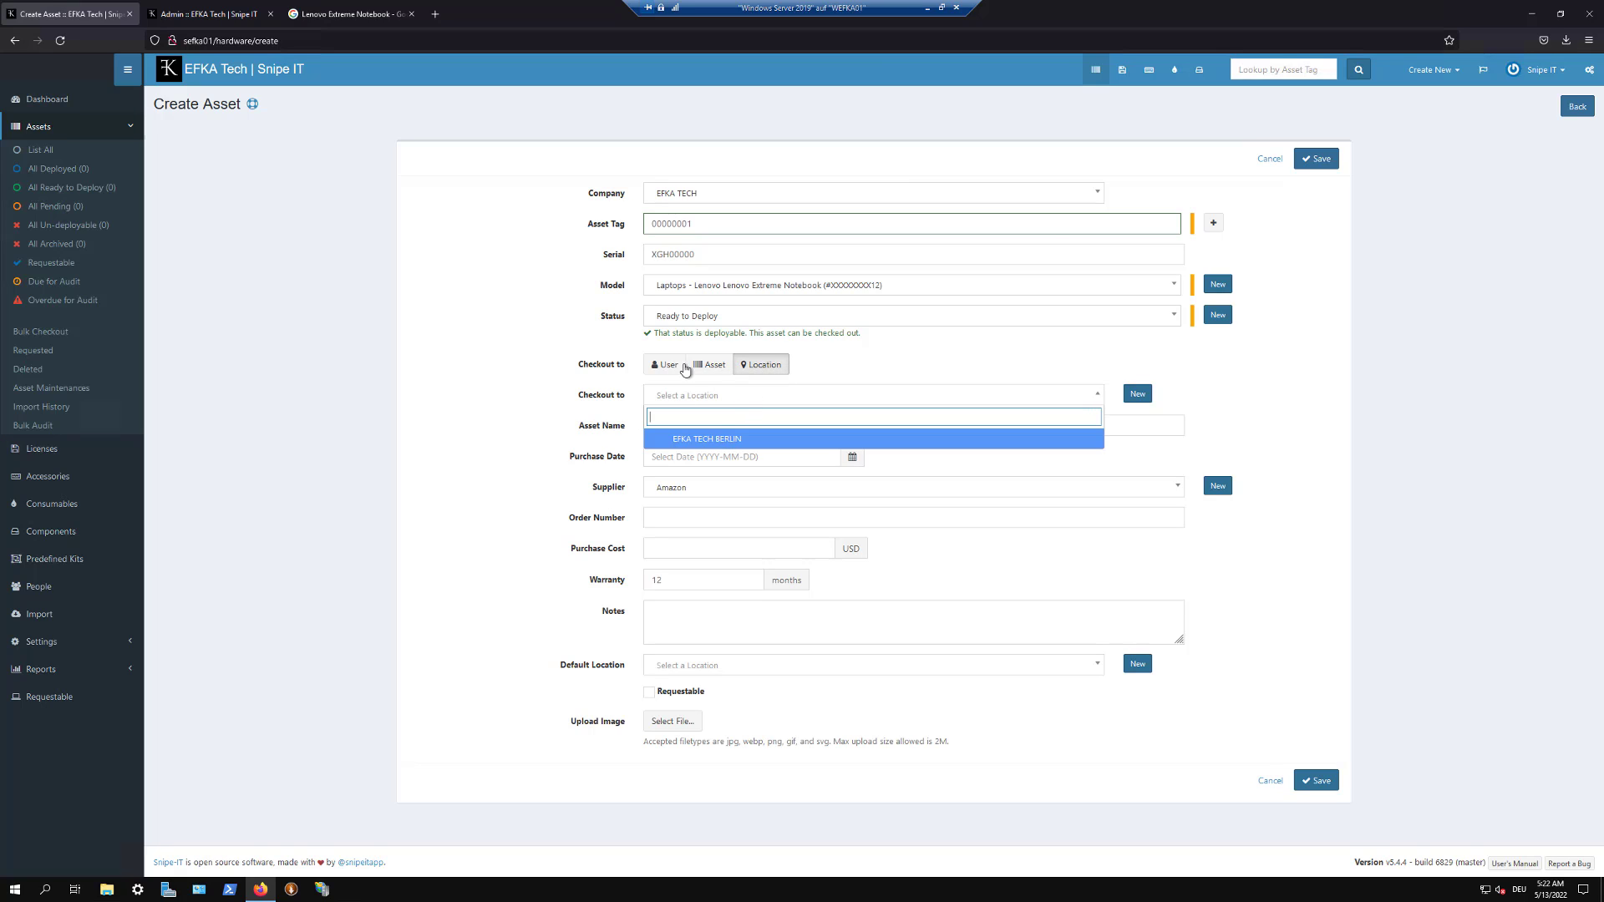
Step: Set the checkout target back to the Snipe IT admin user and save the new asset
click(666, 365)
click(706, 397)
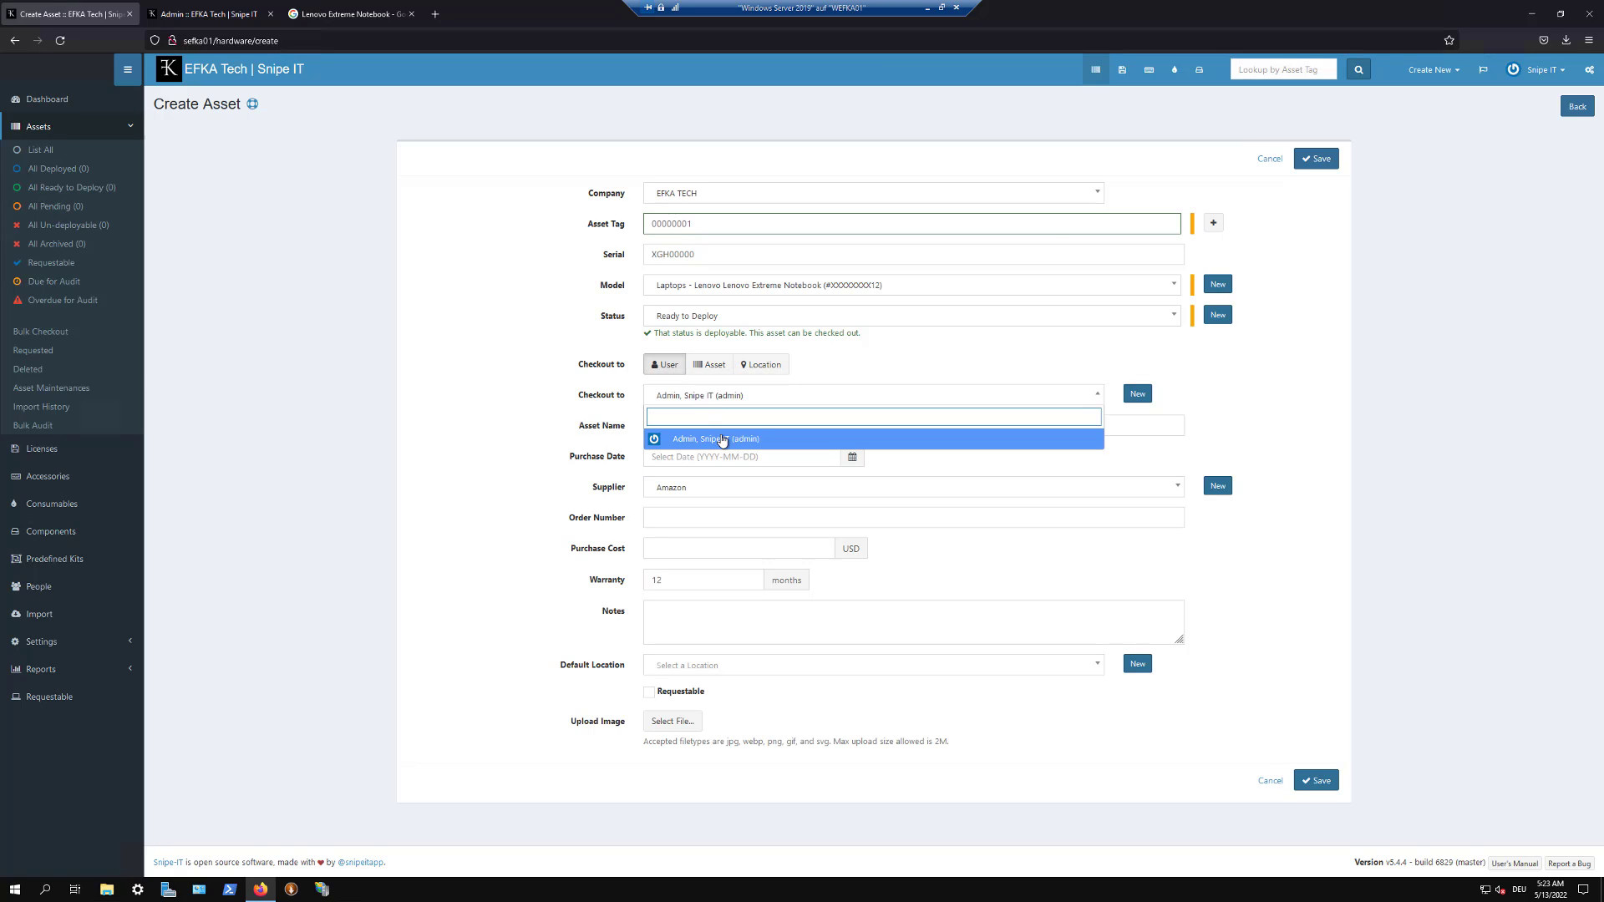
click(717, 440)
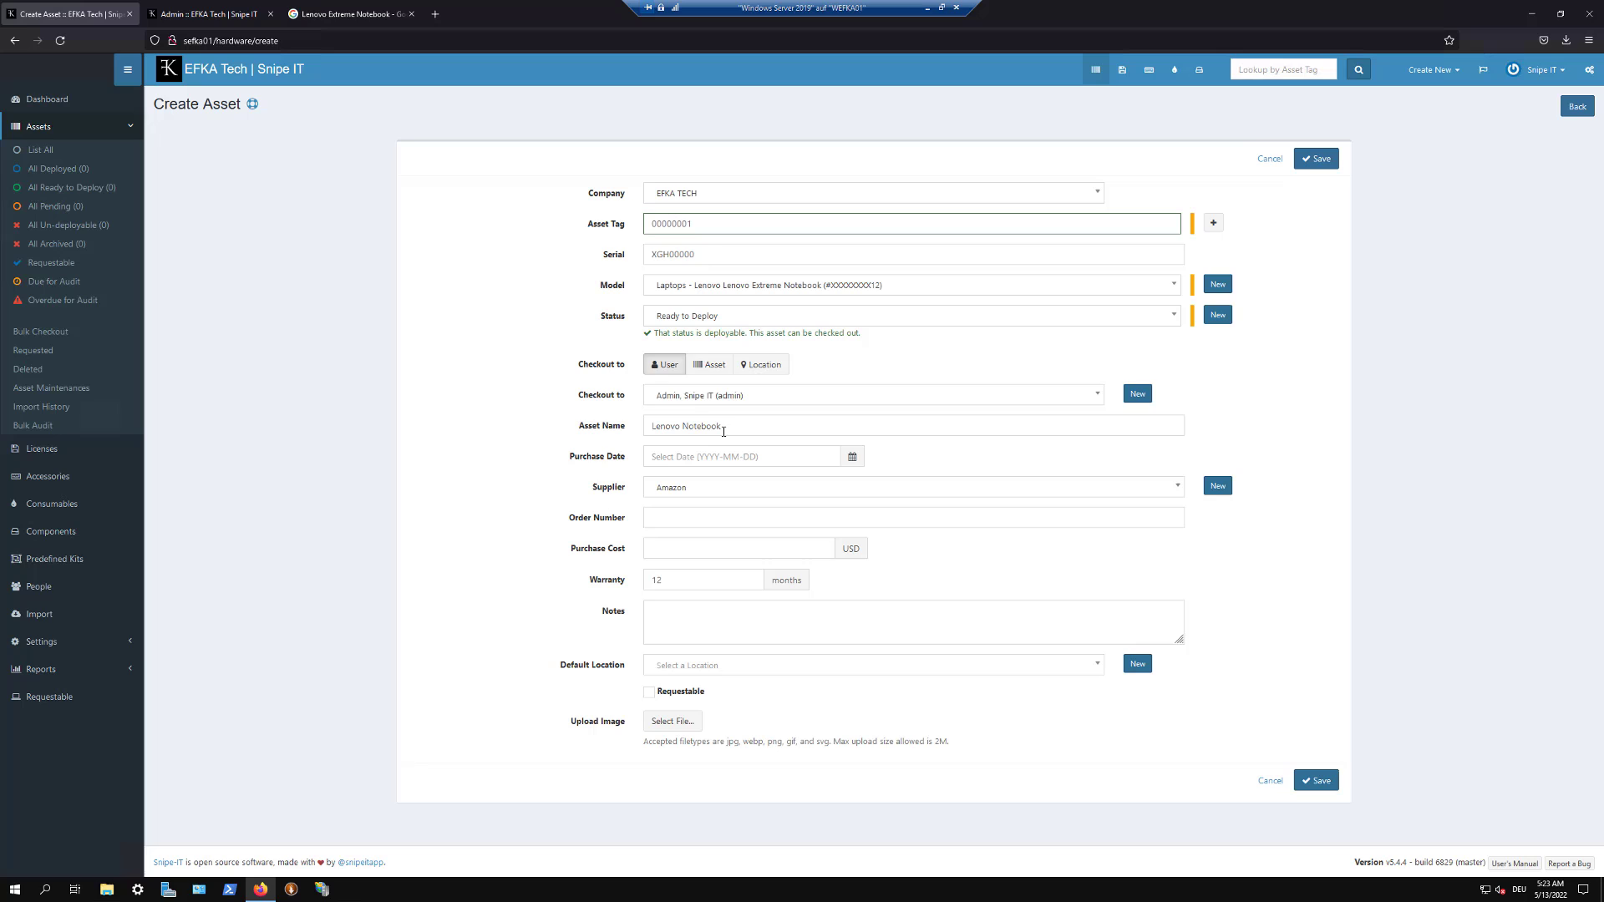
click(1314, 783)
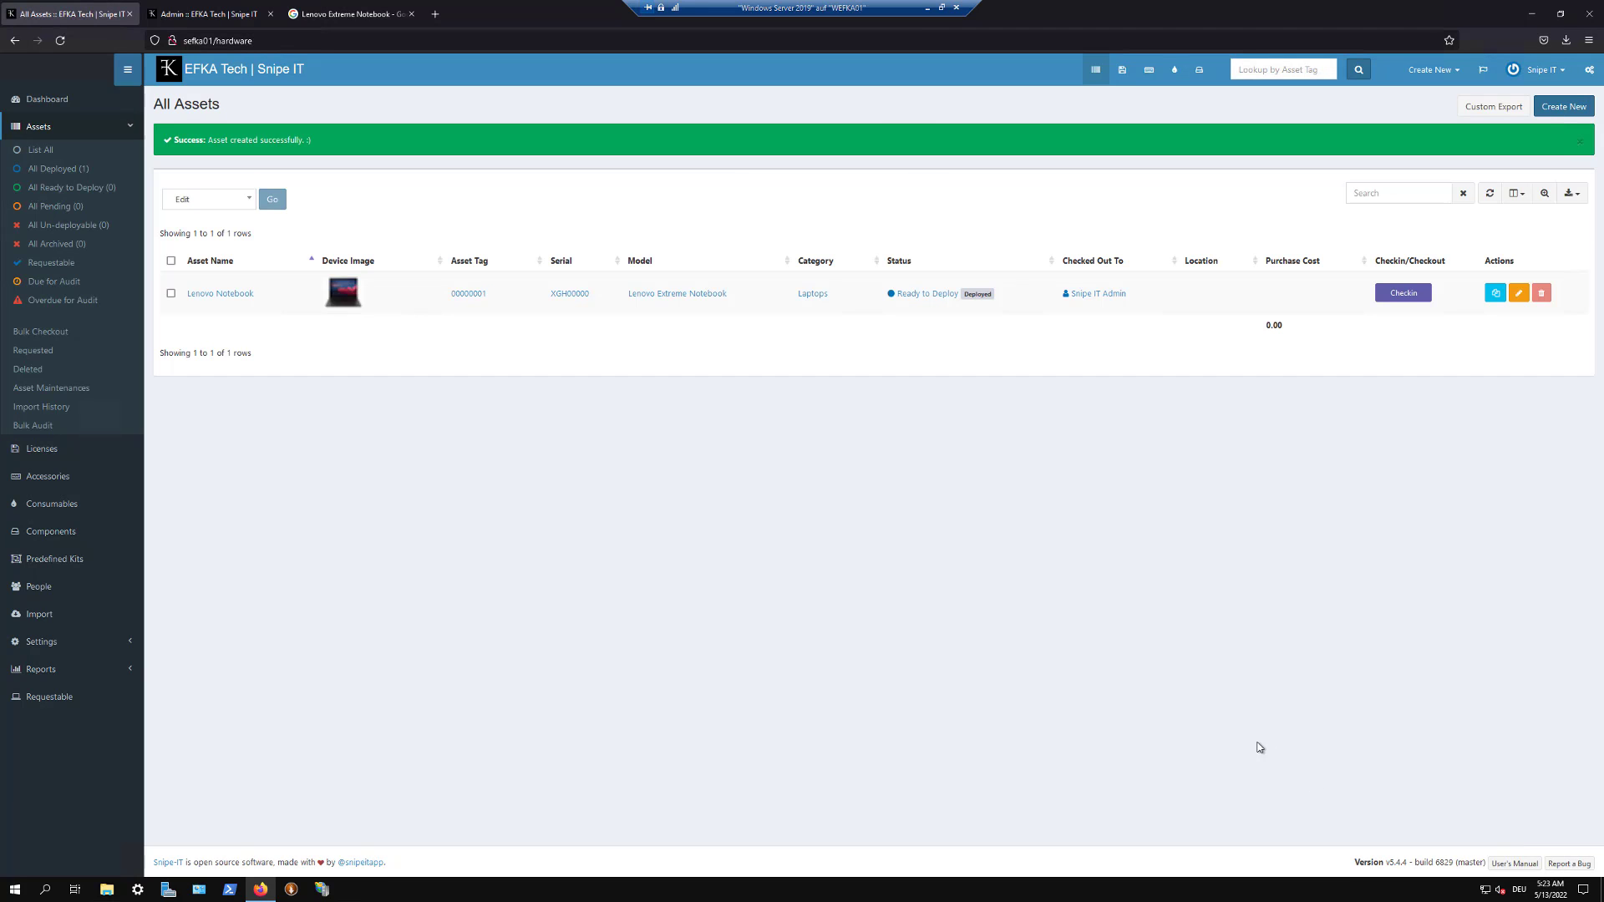
Step: Check in the deployed Lenovo Notebook with status By the User and location EFKA TECH BERLIN
drag(1003, 294, 892, 298)
click(1404, 292)
click(553, 229)
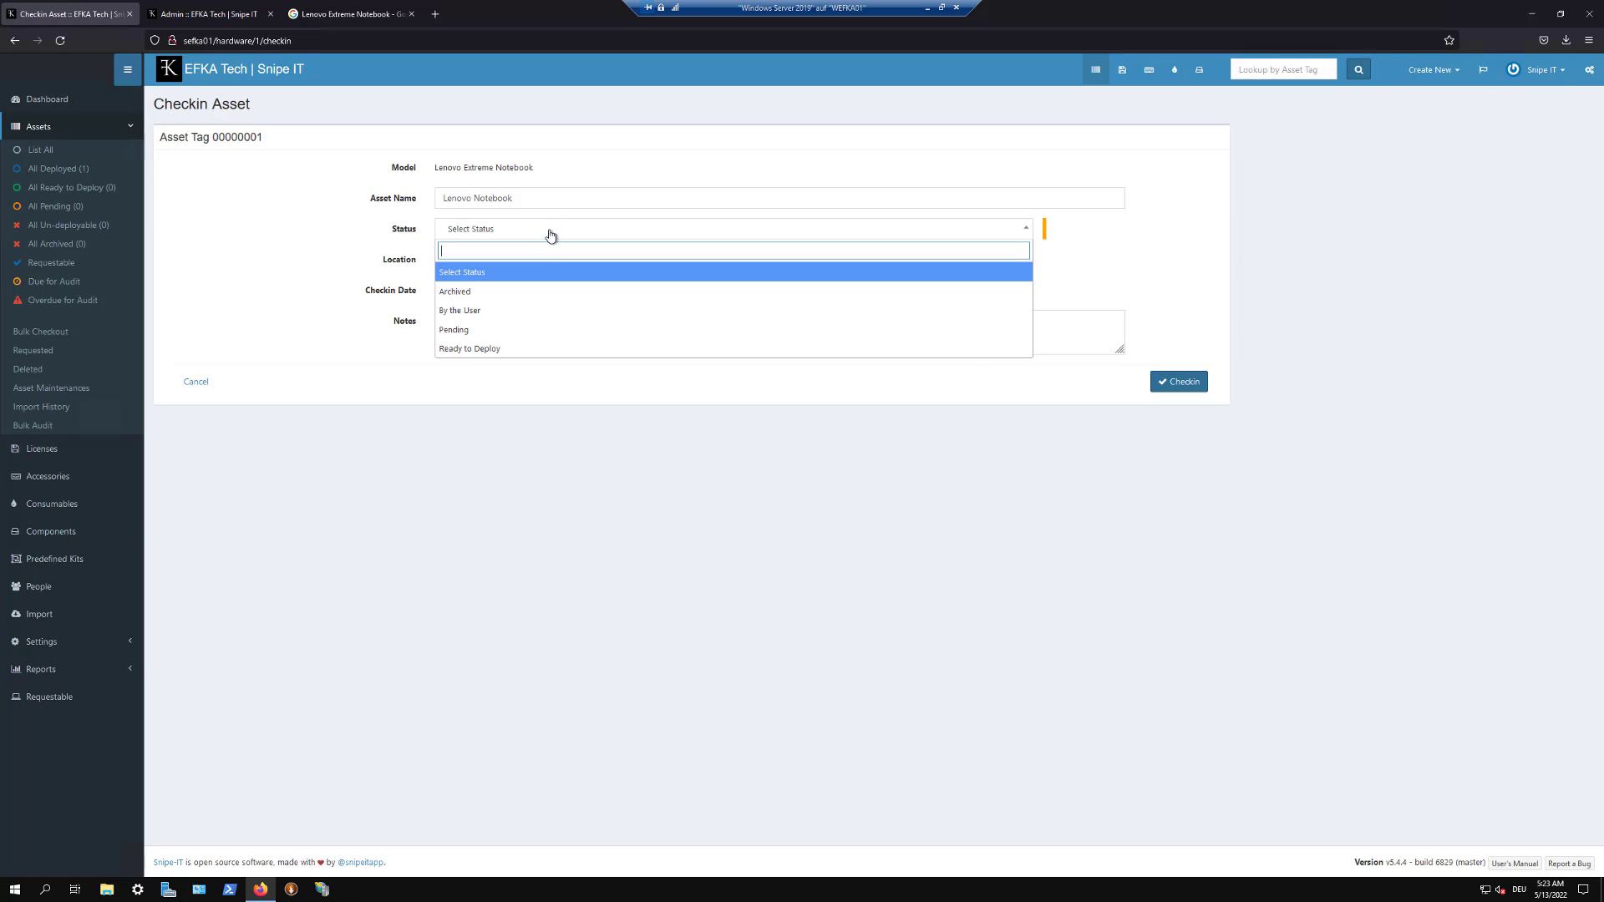
click(551, 229)
click(535, 258)
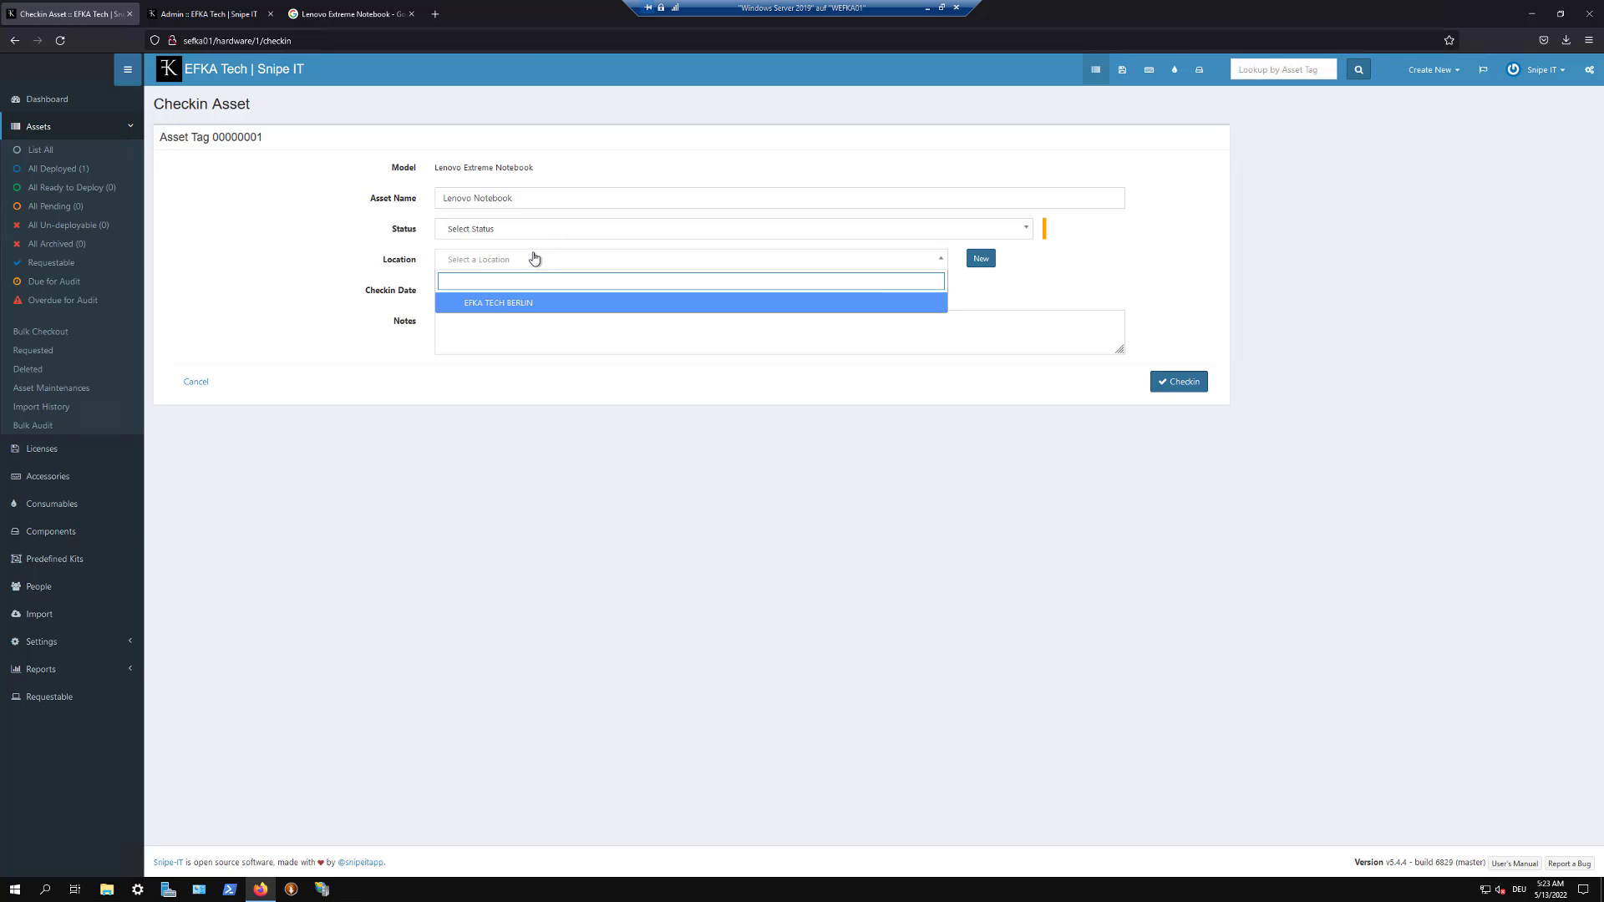
click(522, 303)
click(512, 225)
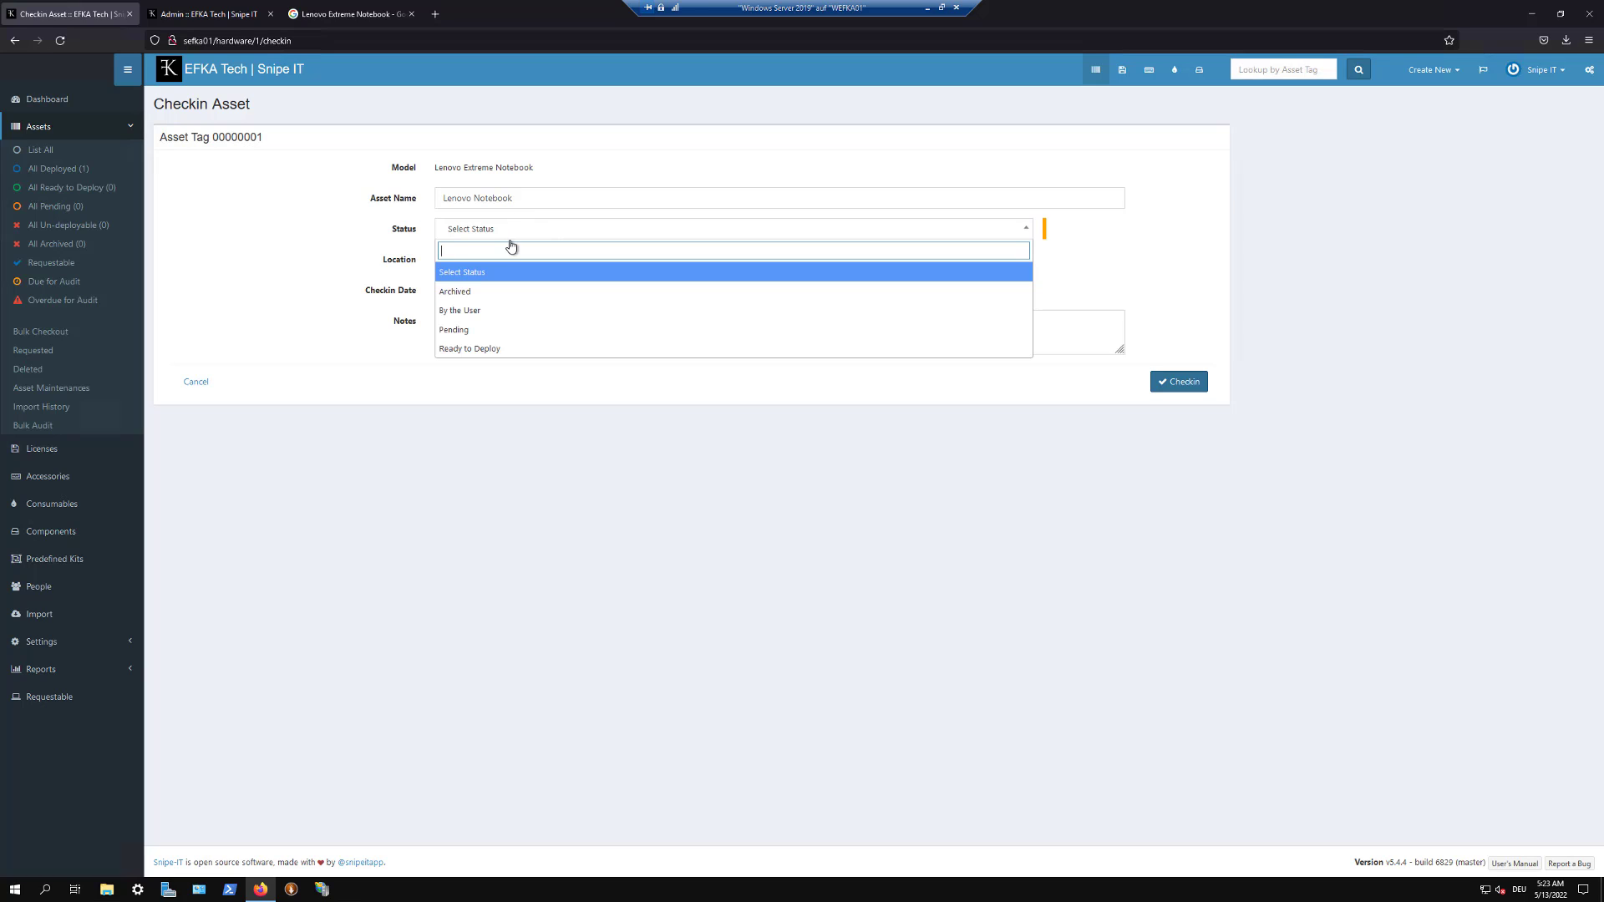
click(505, 312)
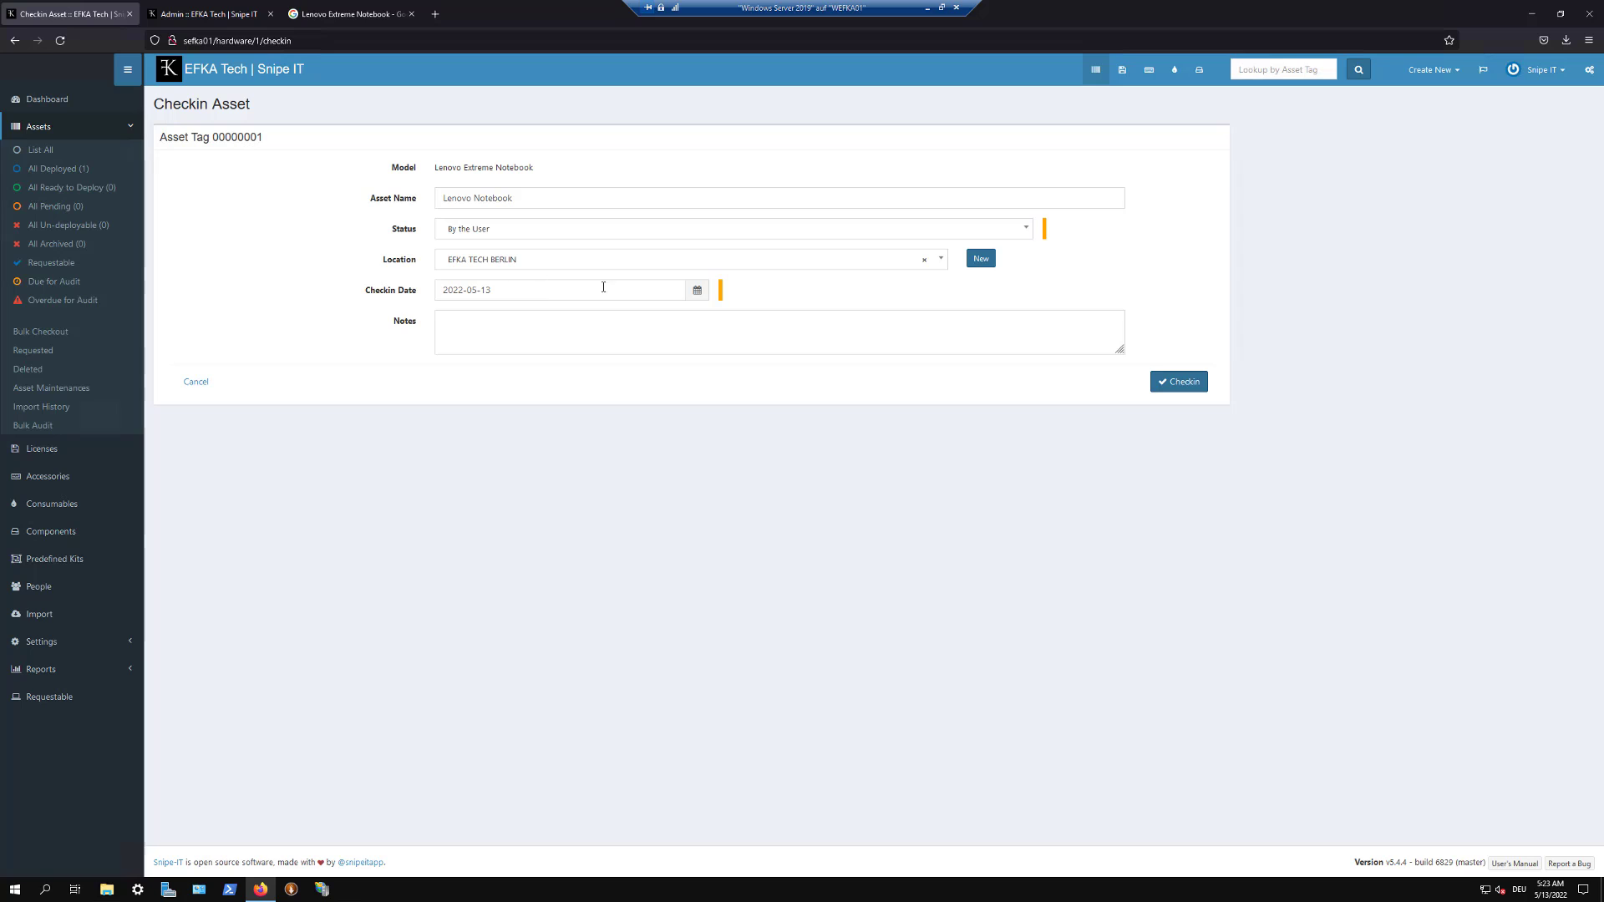
click(1160, 388)
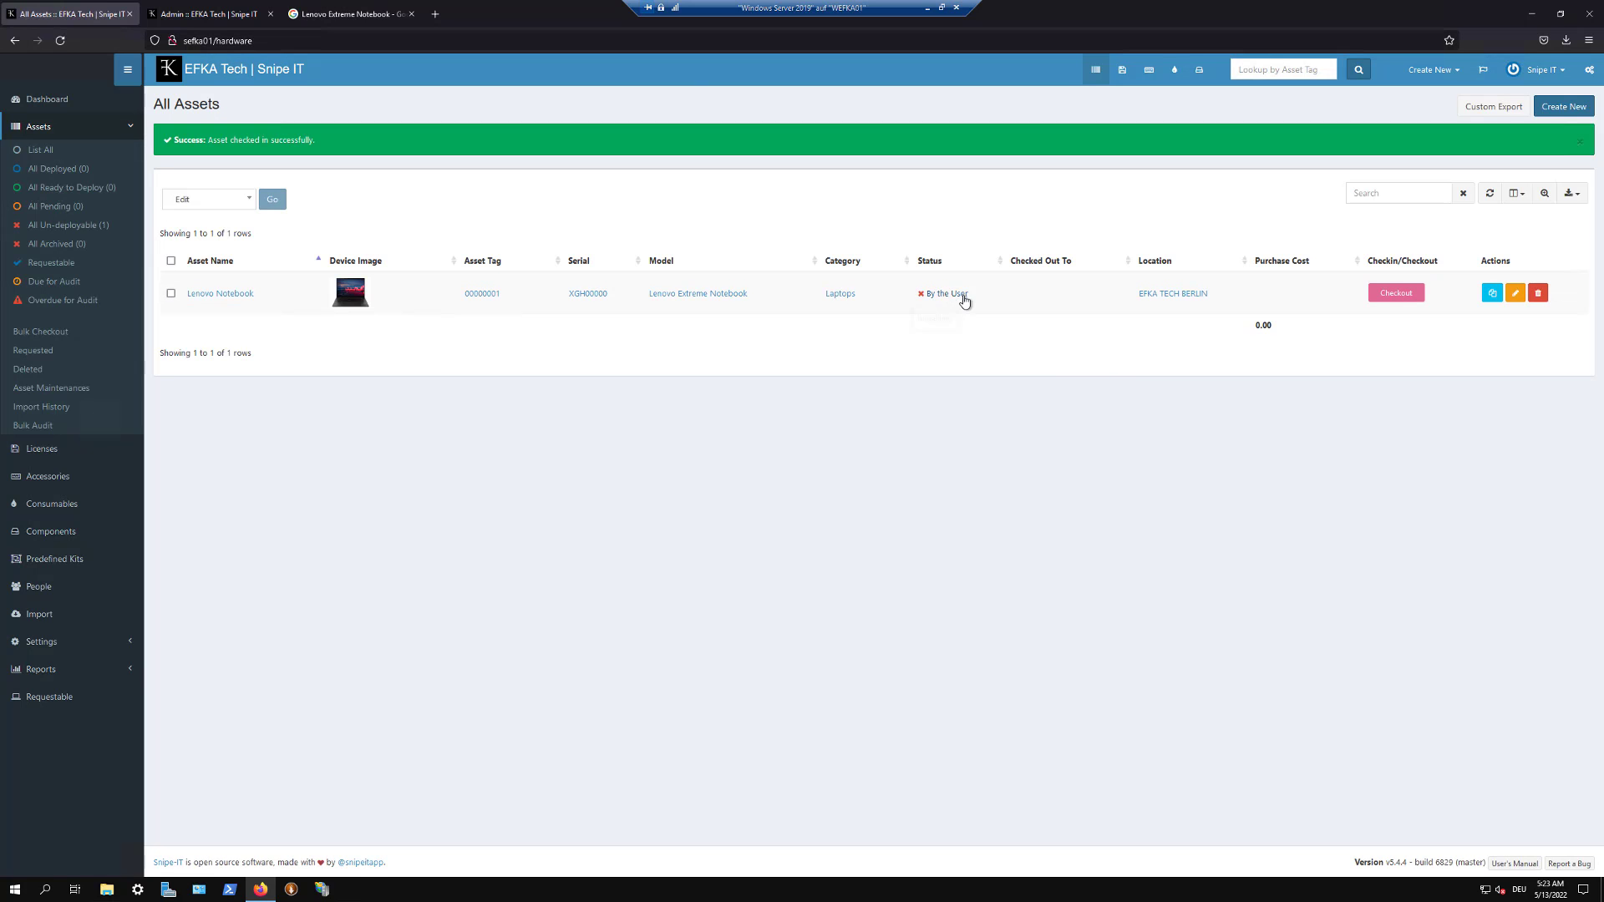
Step: Examine the Lenovo Notebook's status in the asset list and try to check the asset out
drag(922, 294, 971, 294)
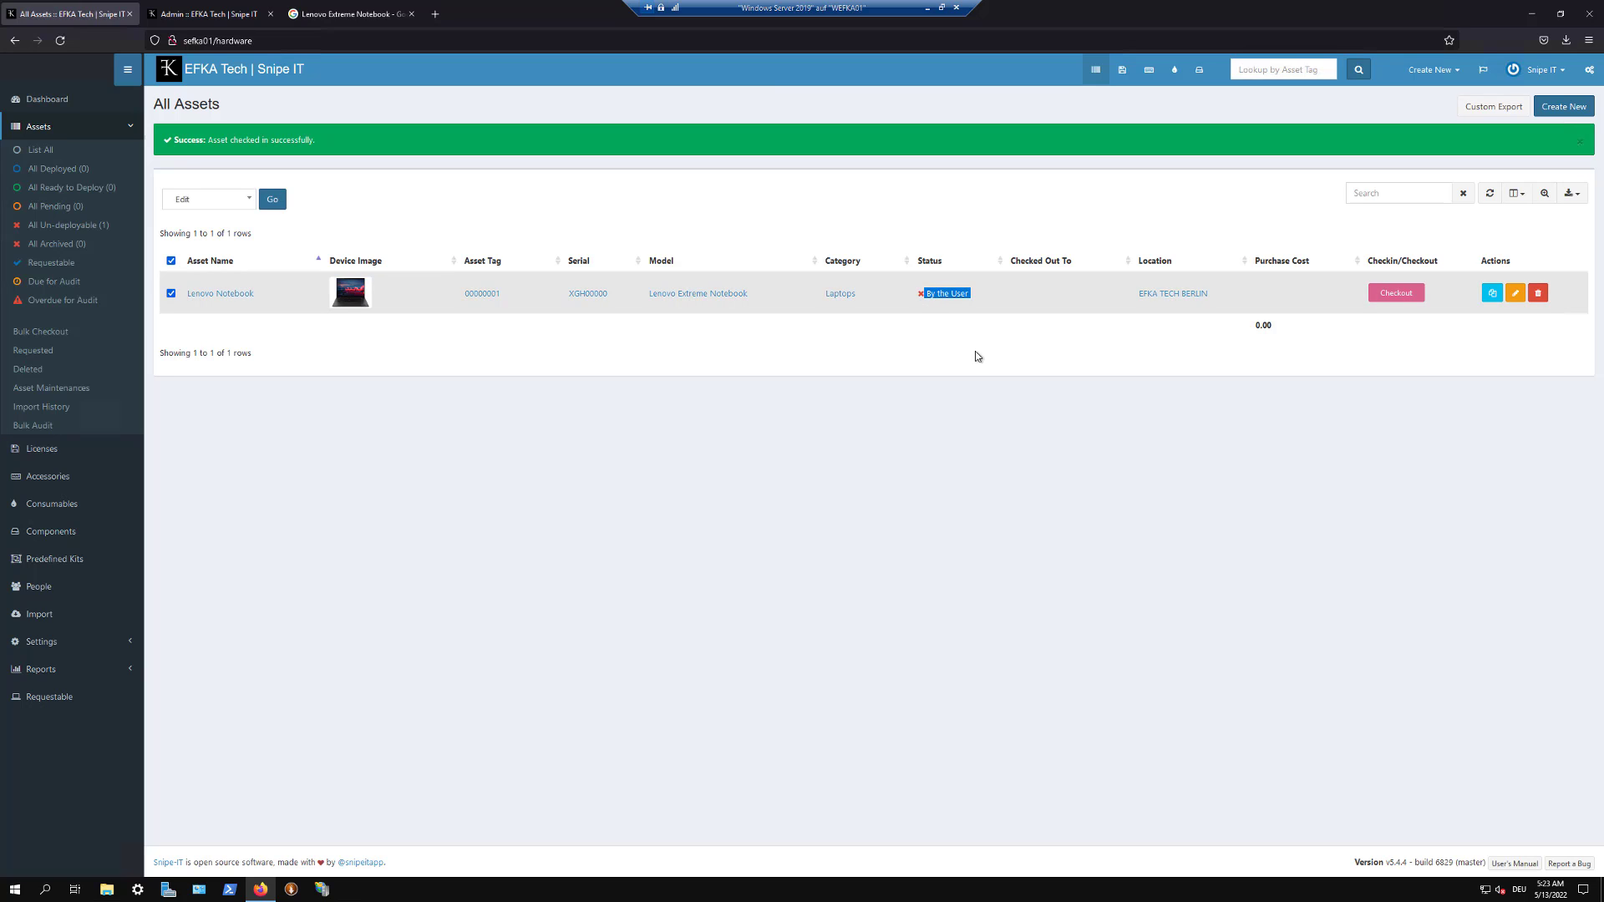
click(979, 348)
click(1393, 294)
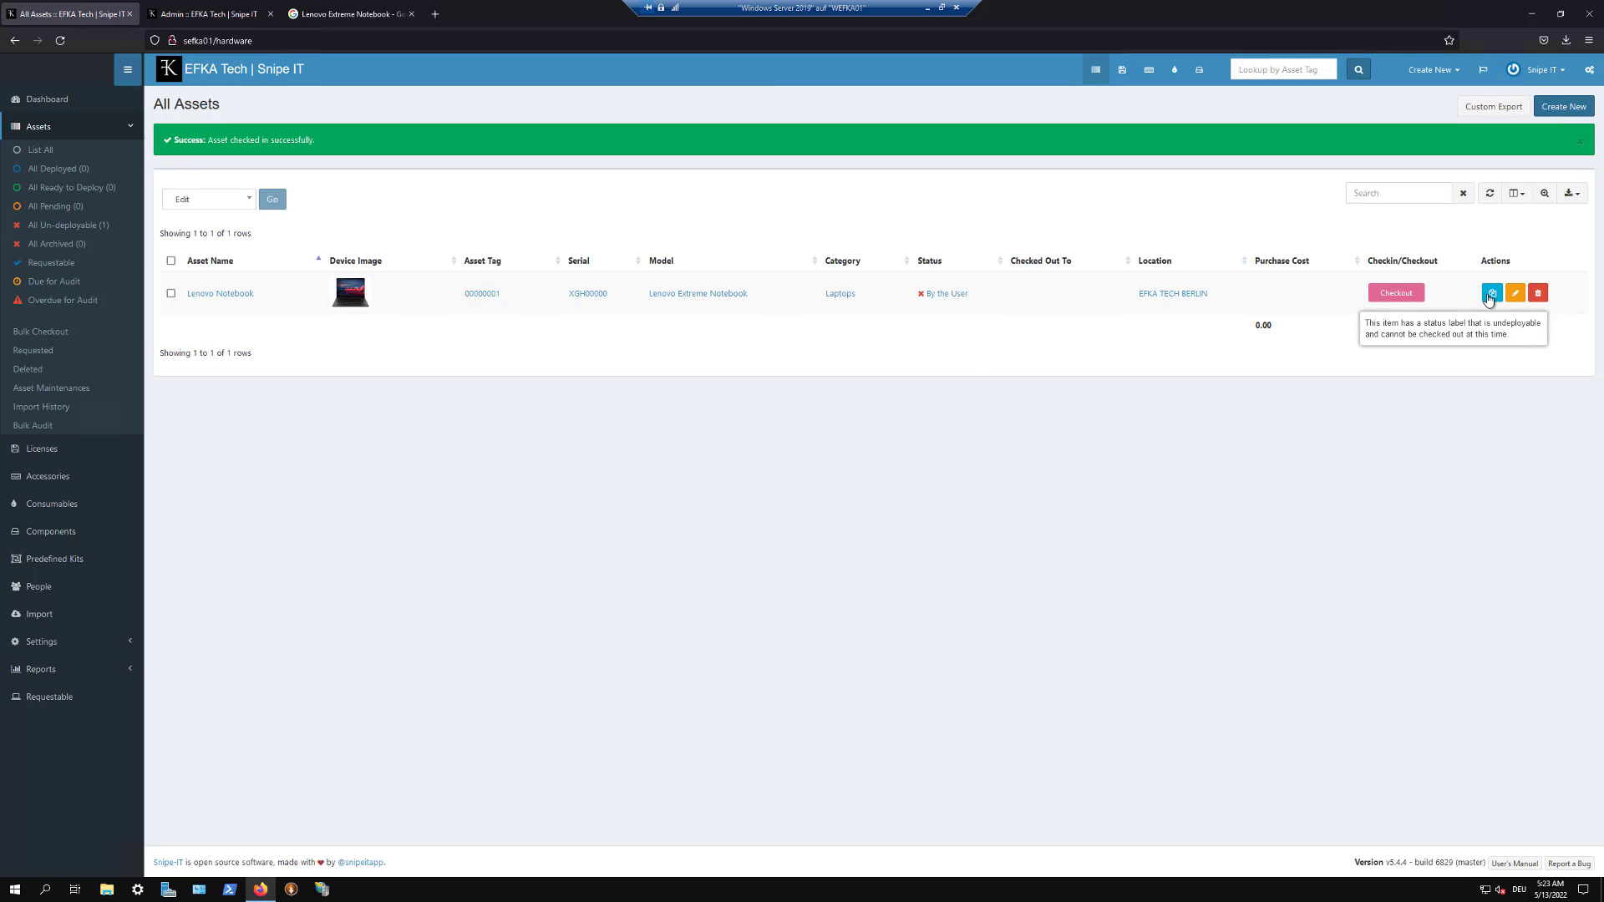
click(1385, 294)
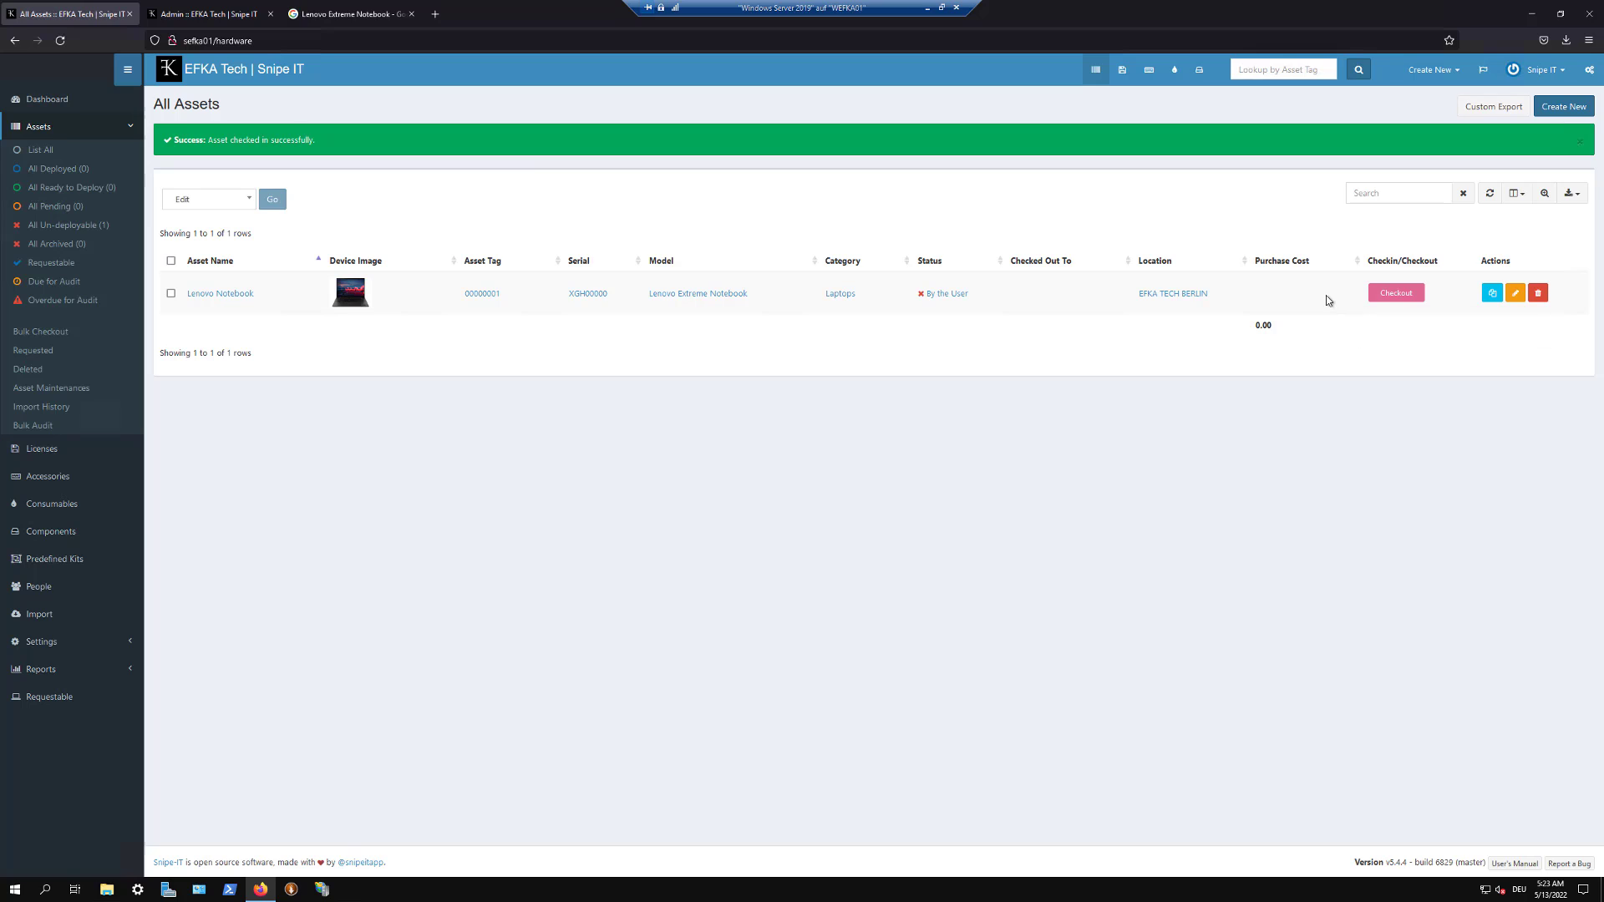
Step: Edit the Lenovo Notebook asset, set its status to Ready to Deploy and save it
click(1515, 292)
click(816, 325)
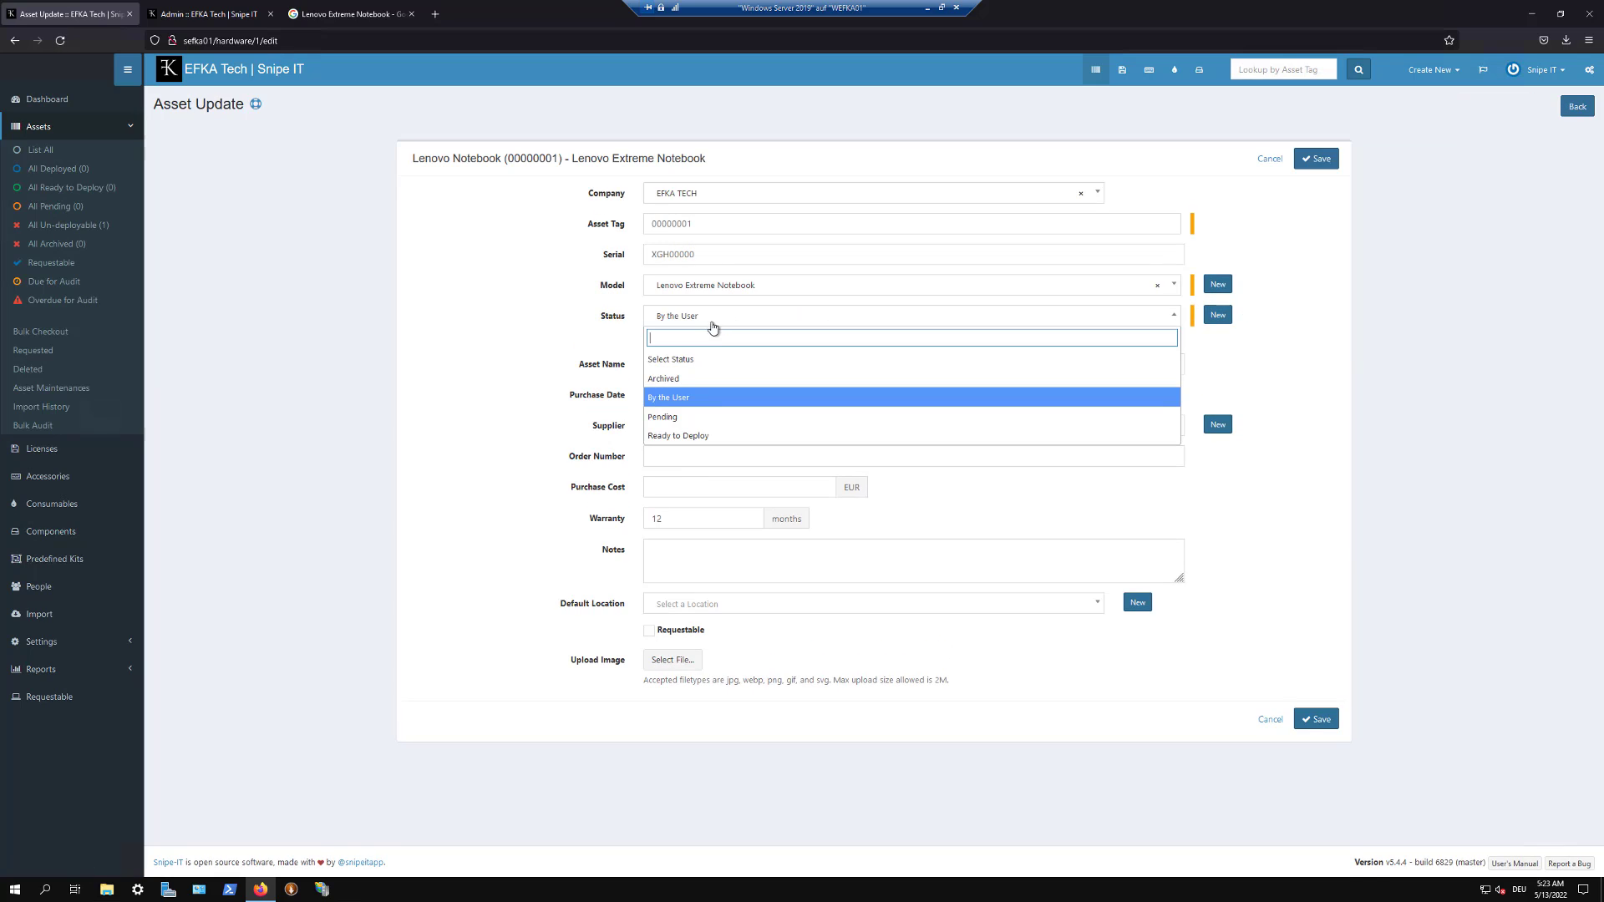
click(695, 435)
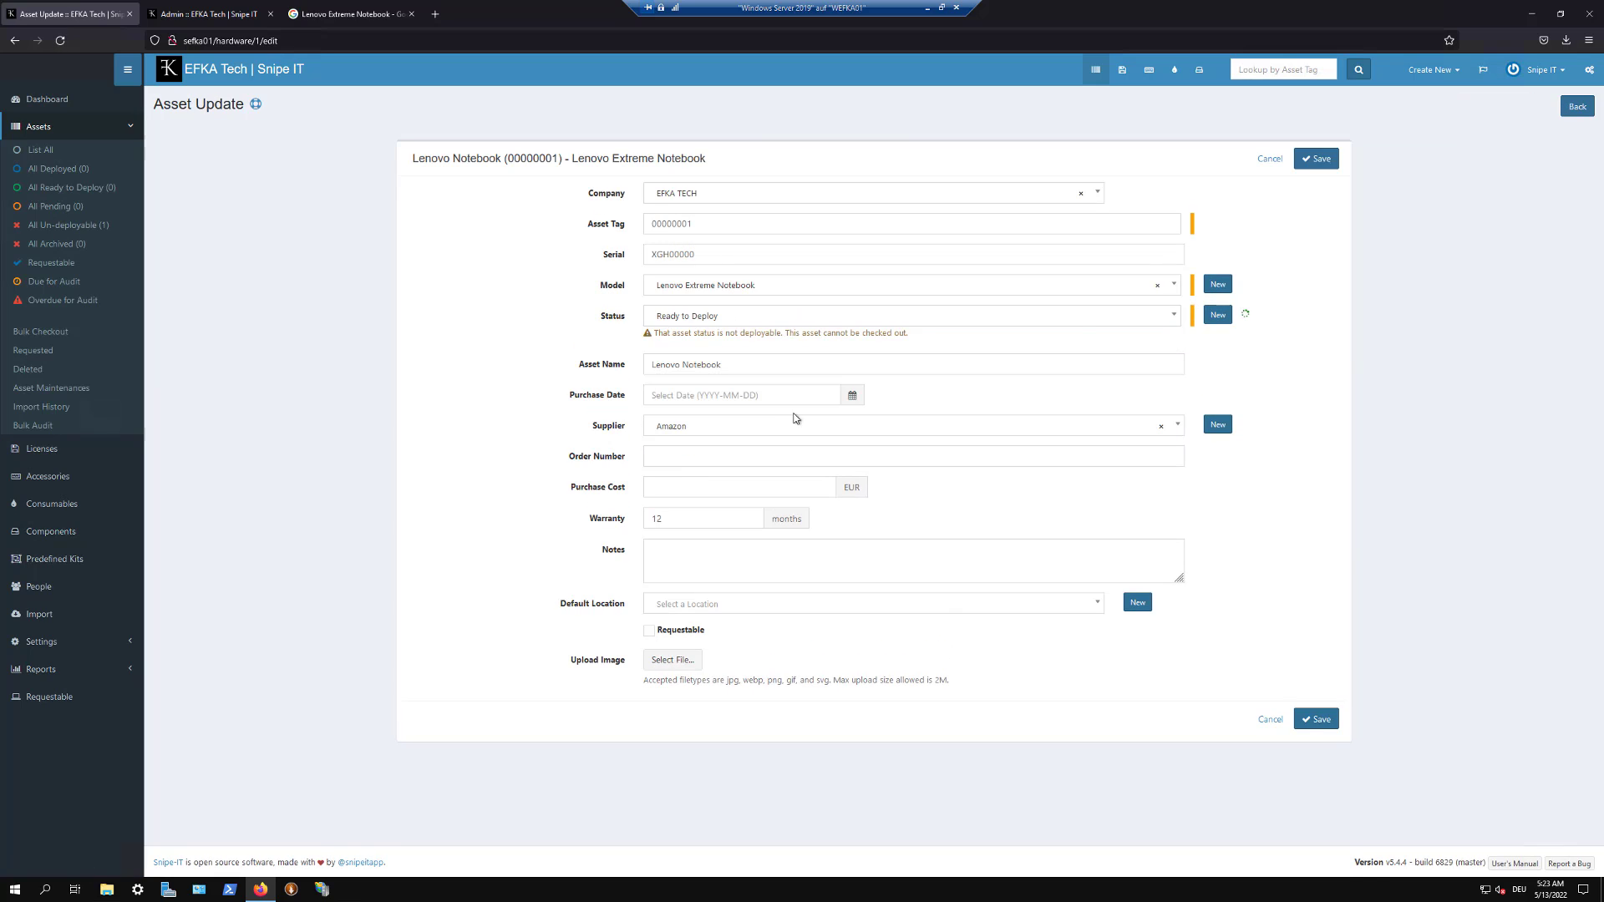
click(1313, 720)
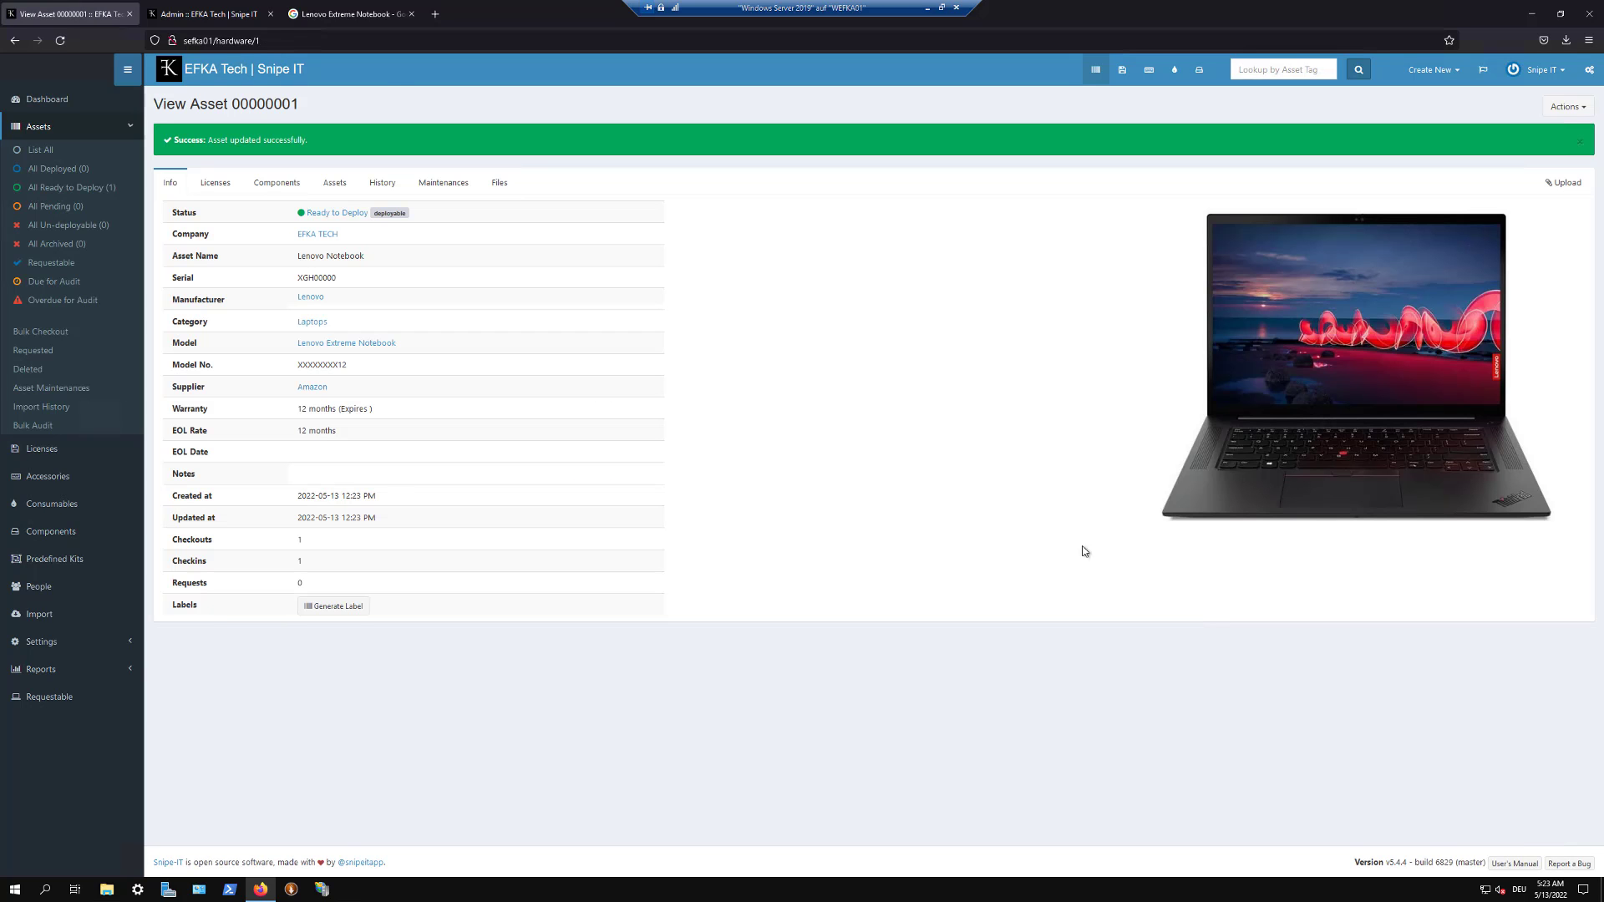
Step: Review the asset's status, licenses, components, assigned assets and history on its detail page
drag(412, 216, 299, 216)
click(215, 184)
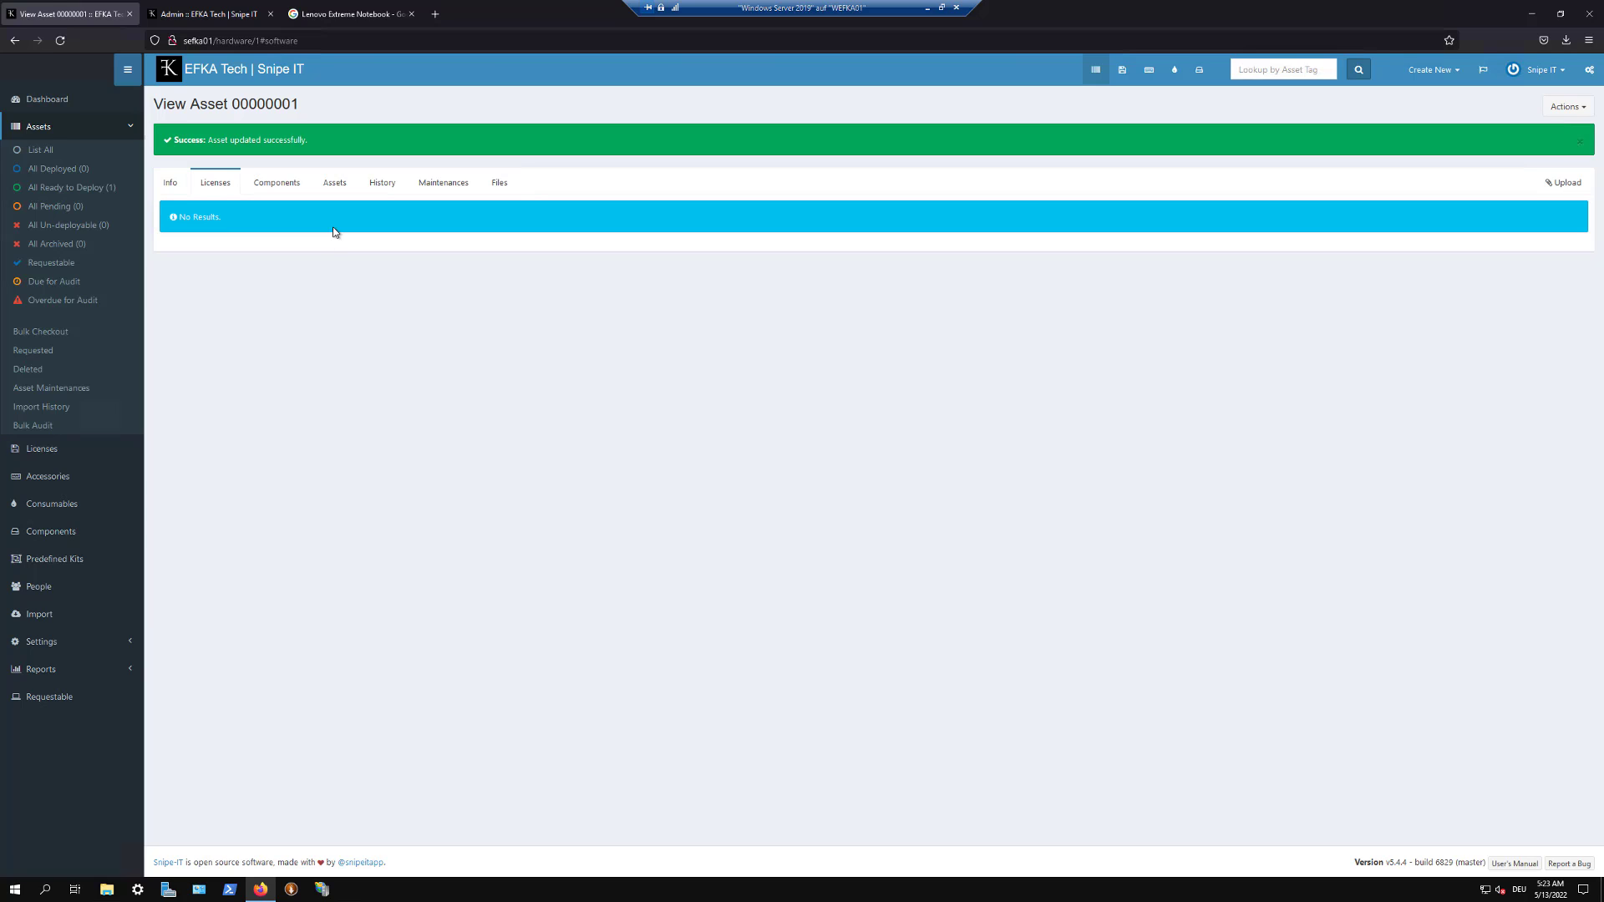
click(269, 183)
click(337, 186)
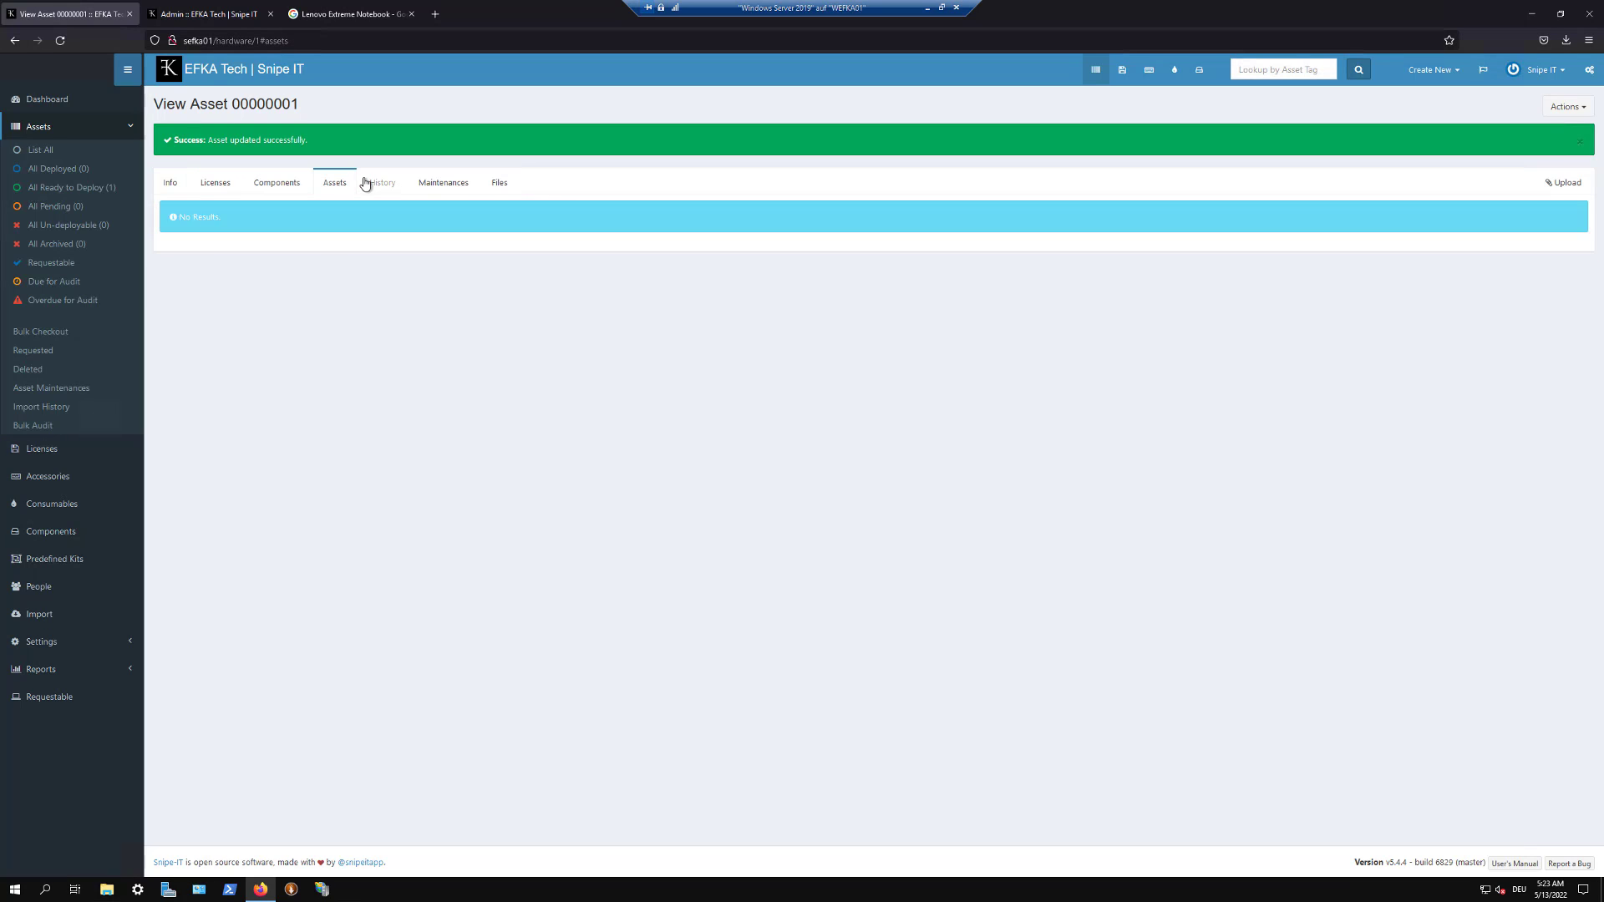
click(381, 185)
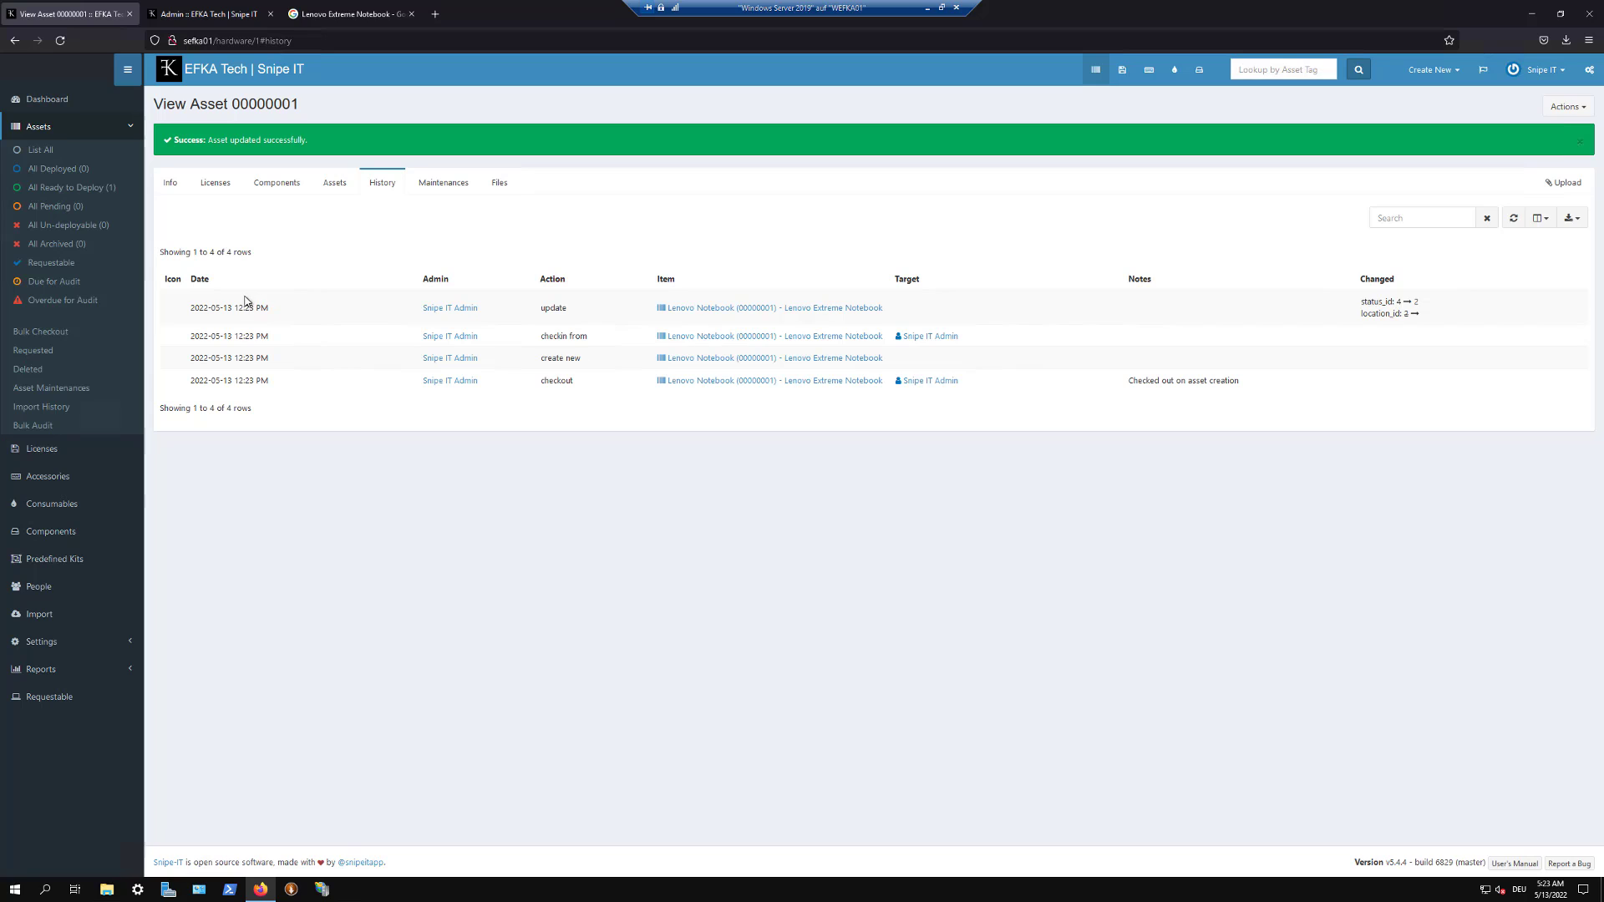
Step: Examine the admin and the changed values of the update entry in the asset's history
drag(416, 307, 488, 309)
drag(1334, 304, 1405, 327)
click(1393, 343)
Step: Start a maintenance record for the Lenovo Notebook with supplier Amazon, title SSD Change and cost 50 USD, and try to save it
click(454, 185)
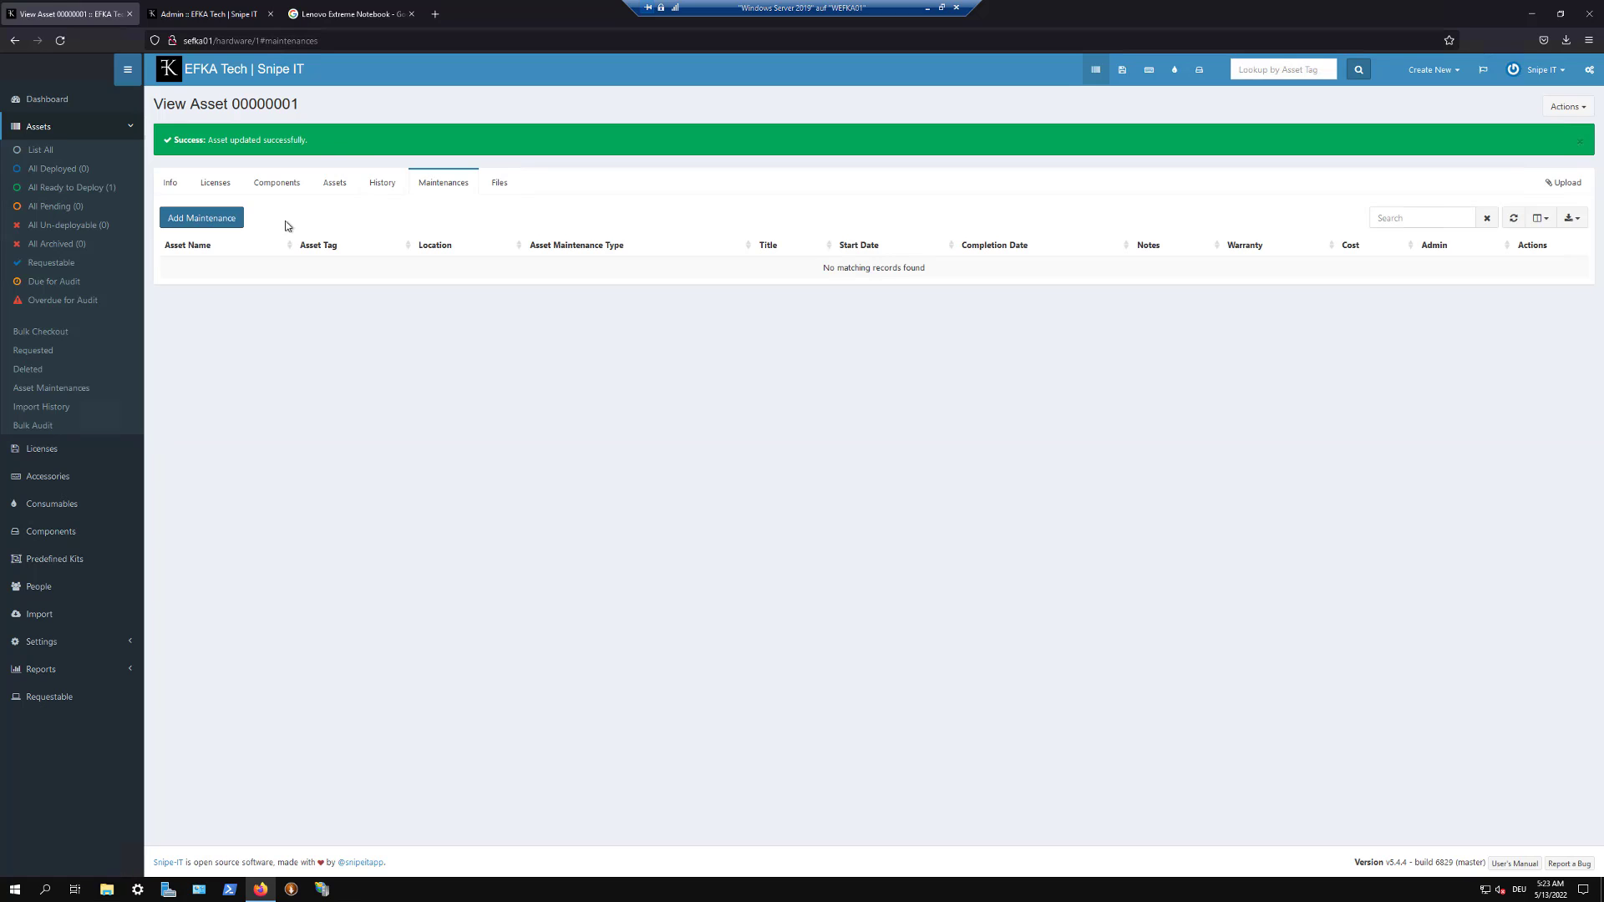
click(238, 220)
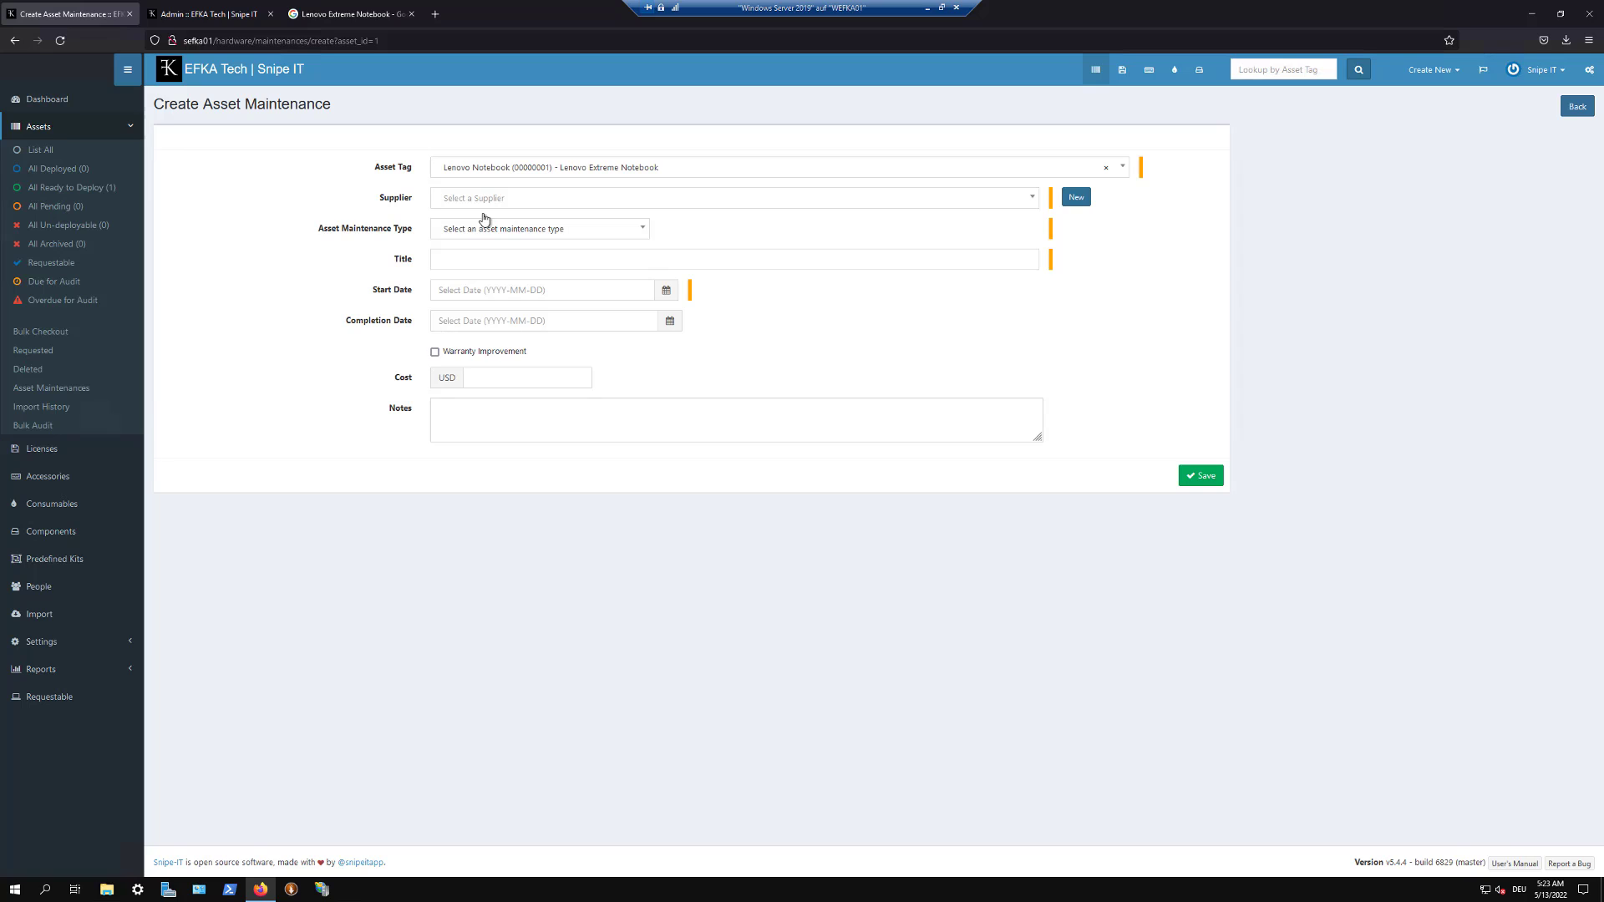
click(491, 205)
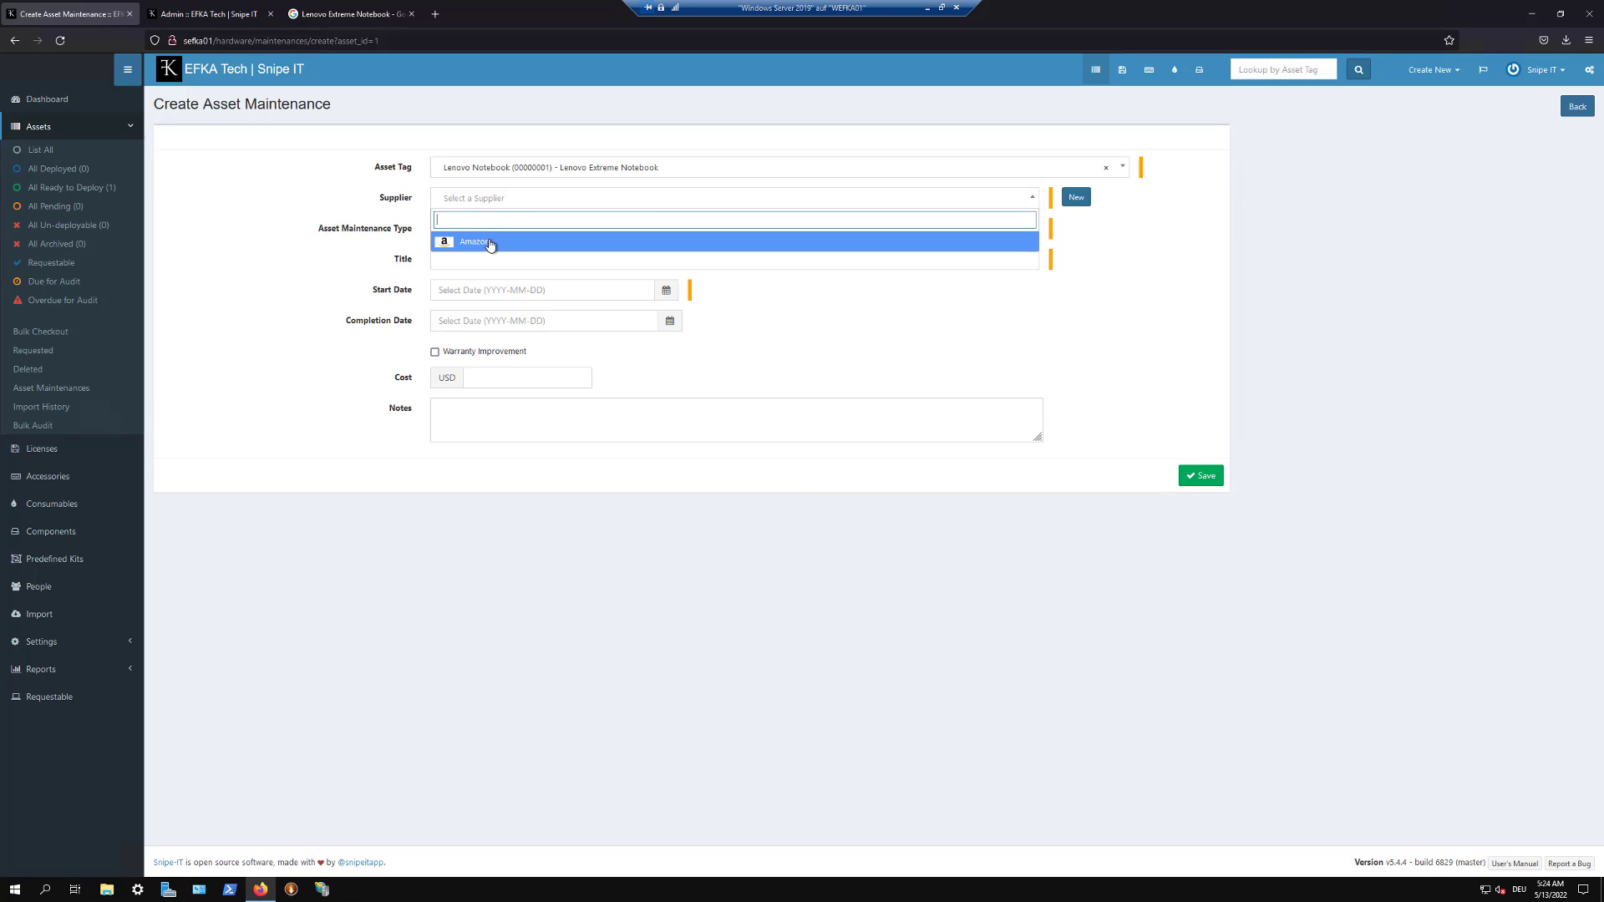
click(491, 243)
click(472, 259)
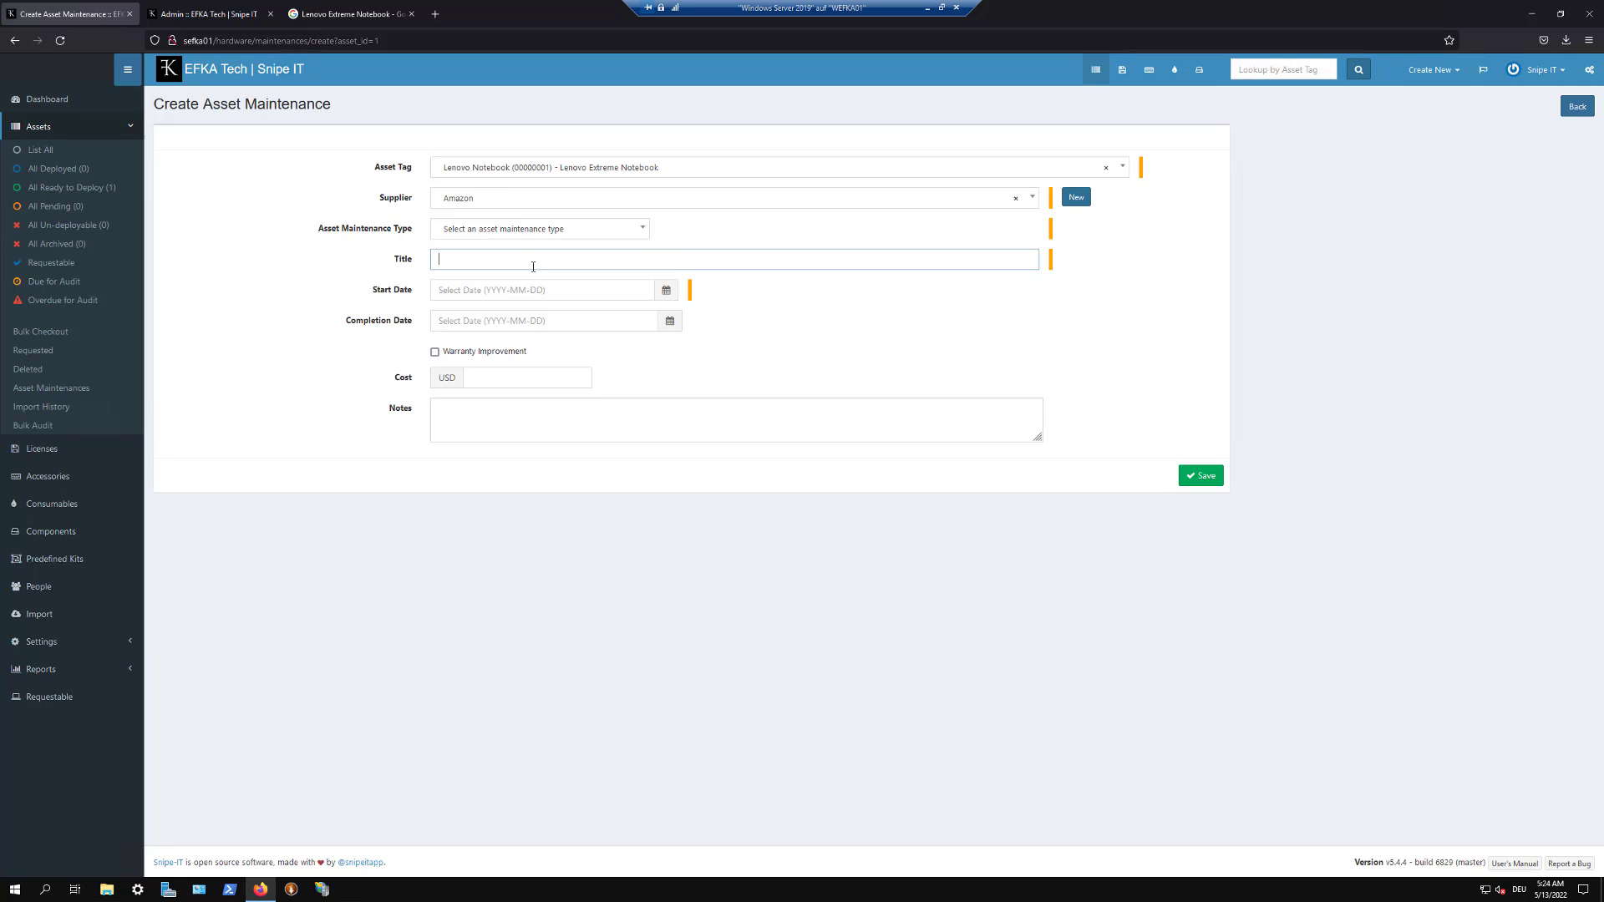
text(SSD Chan)
key(BackSpace)
key(BackSpace)
click(496, 379)
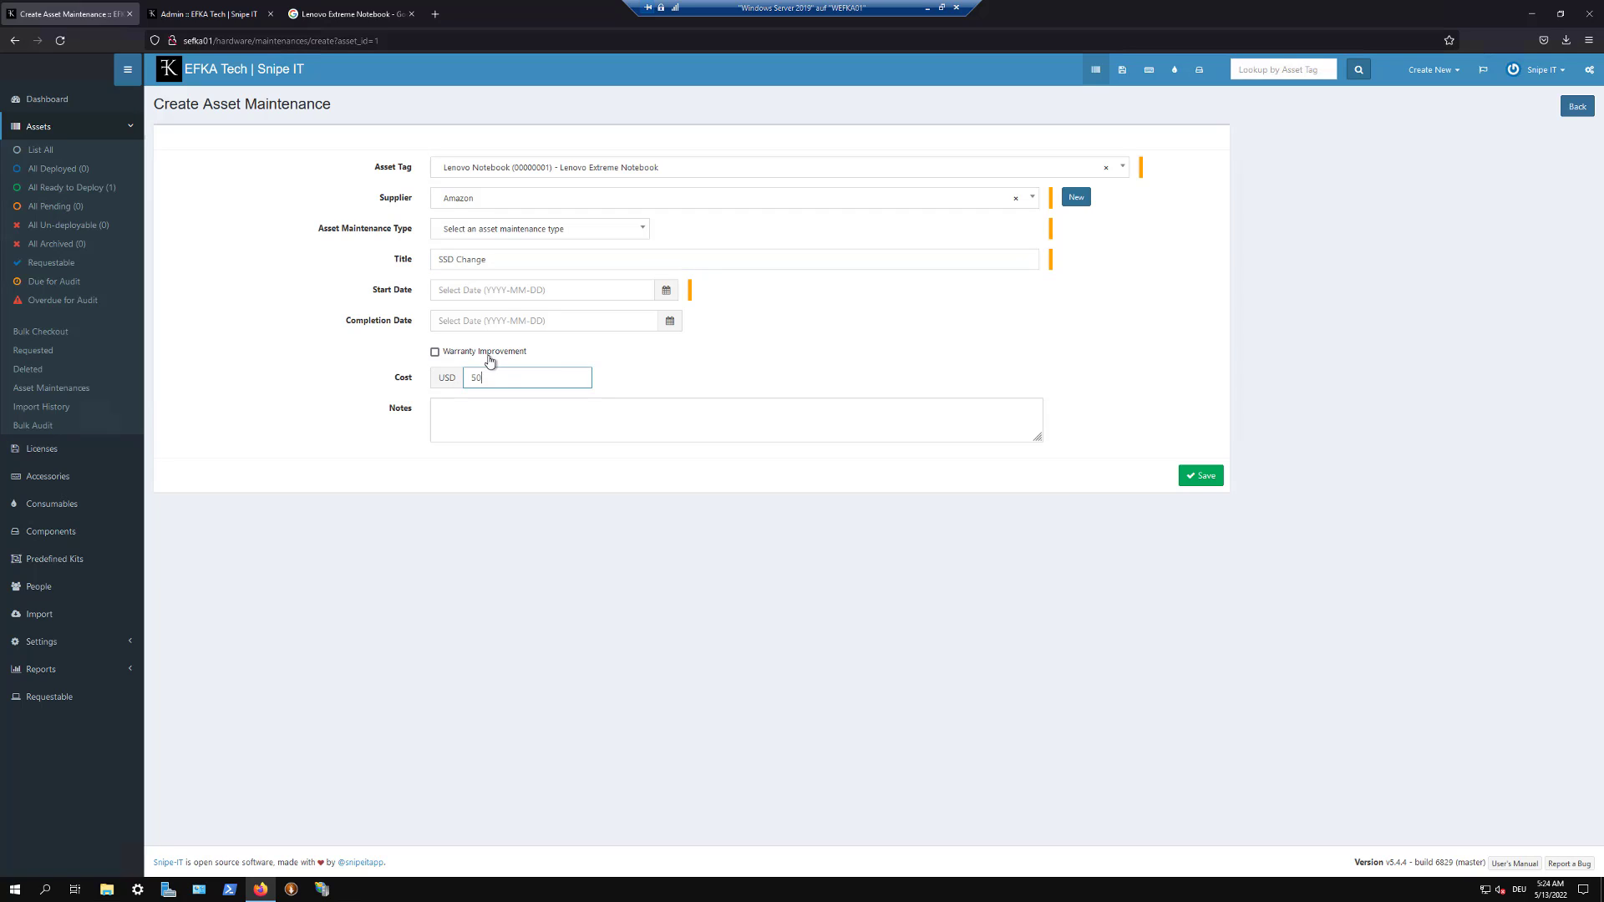
click(1203, 475)
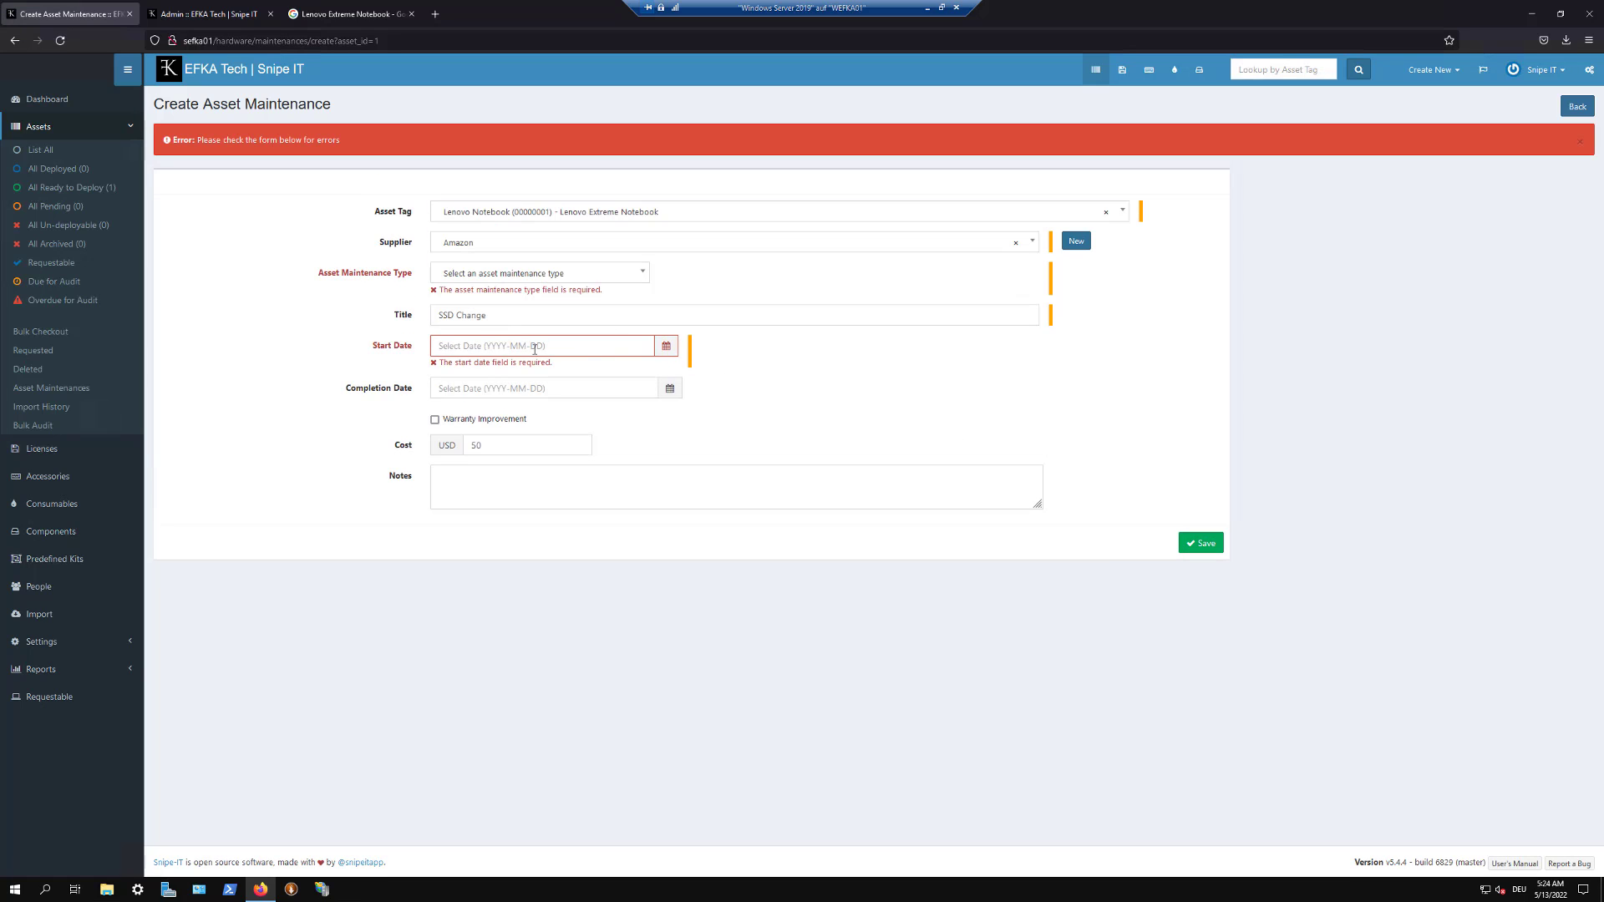
Step: Set the maintenance start date to 2022-05-04 and the maintenance type to Repair, and save the record
click(666, 347)
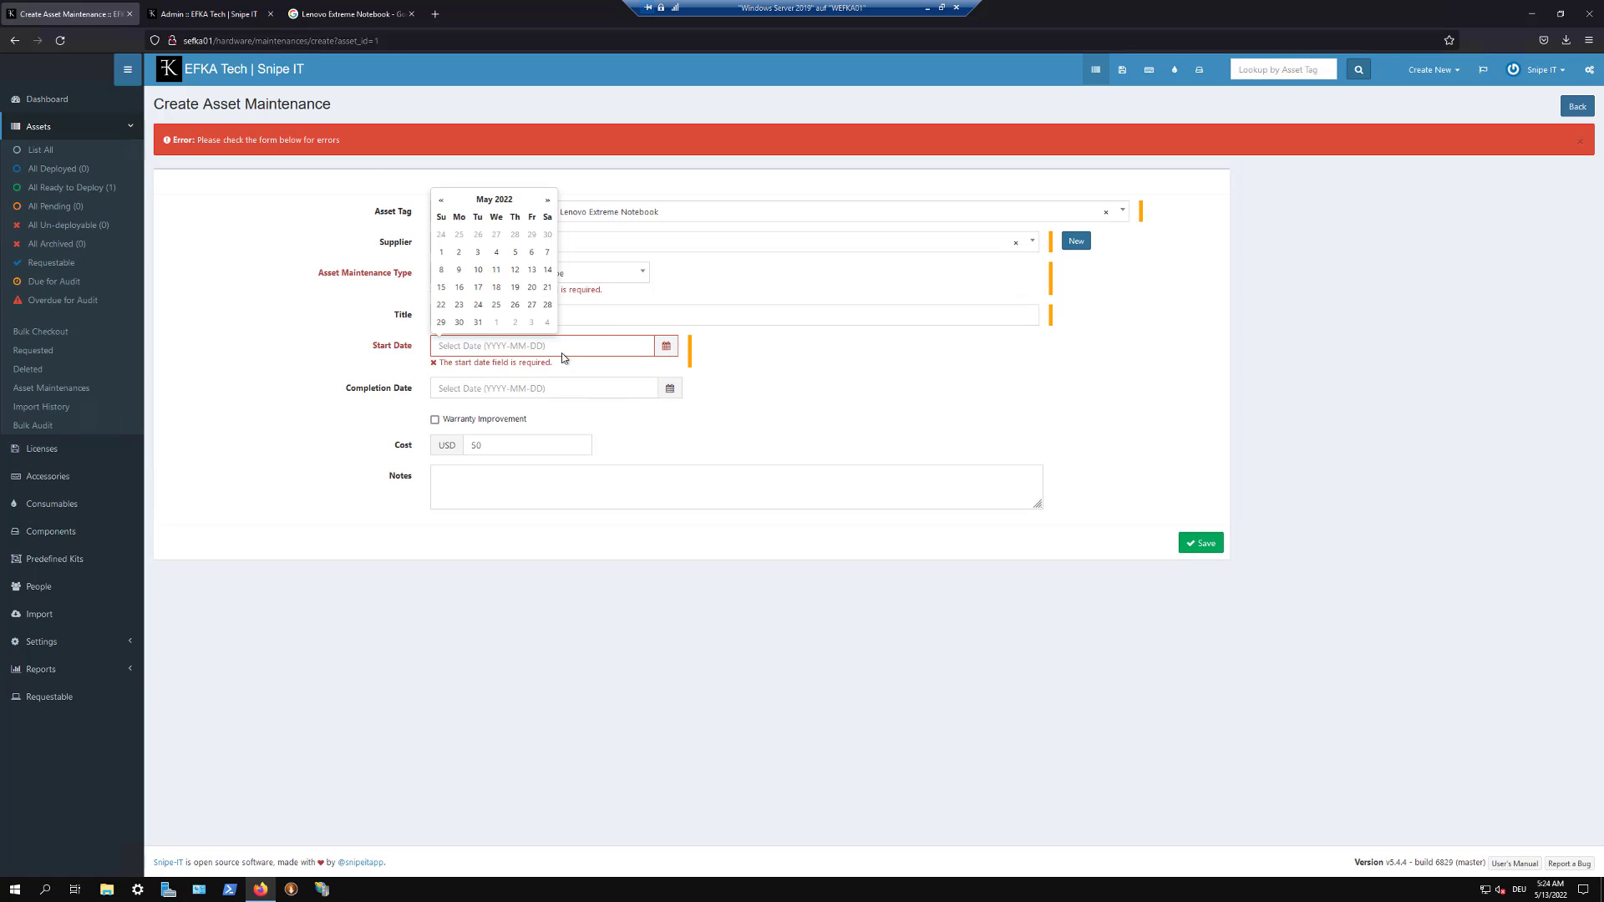
click(497, 251)
click(694, 404)
click(490, 273)
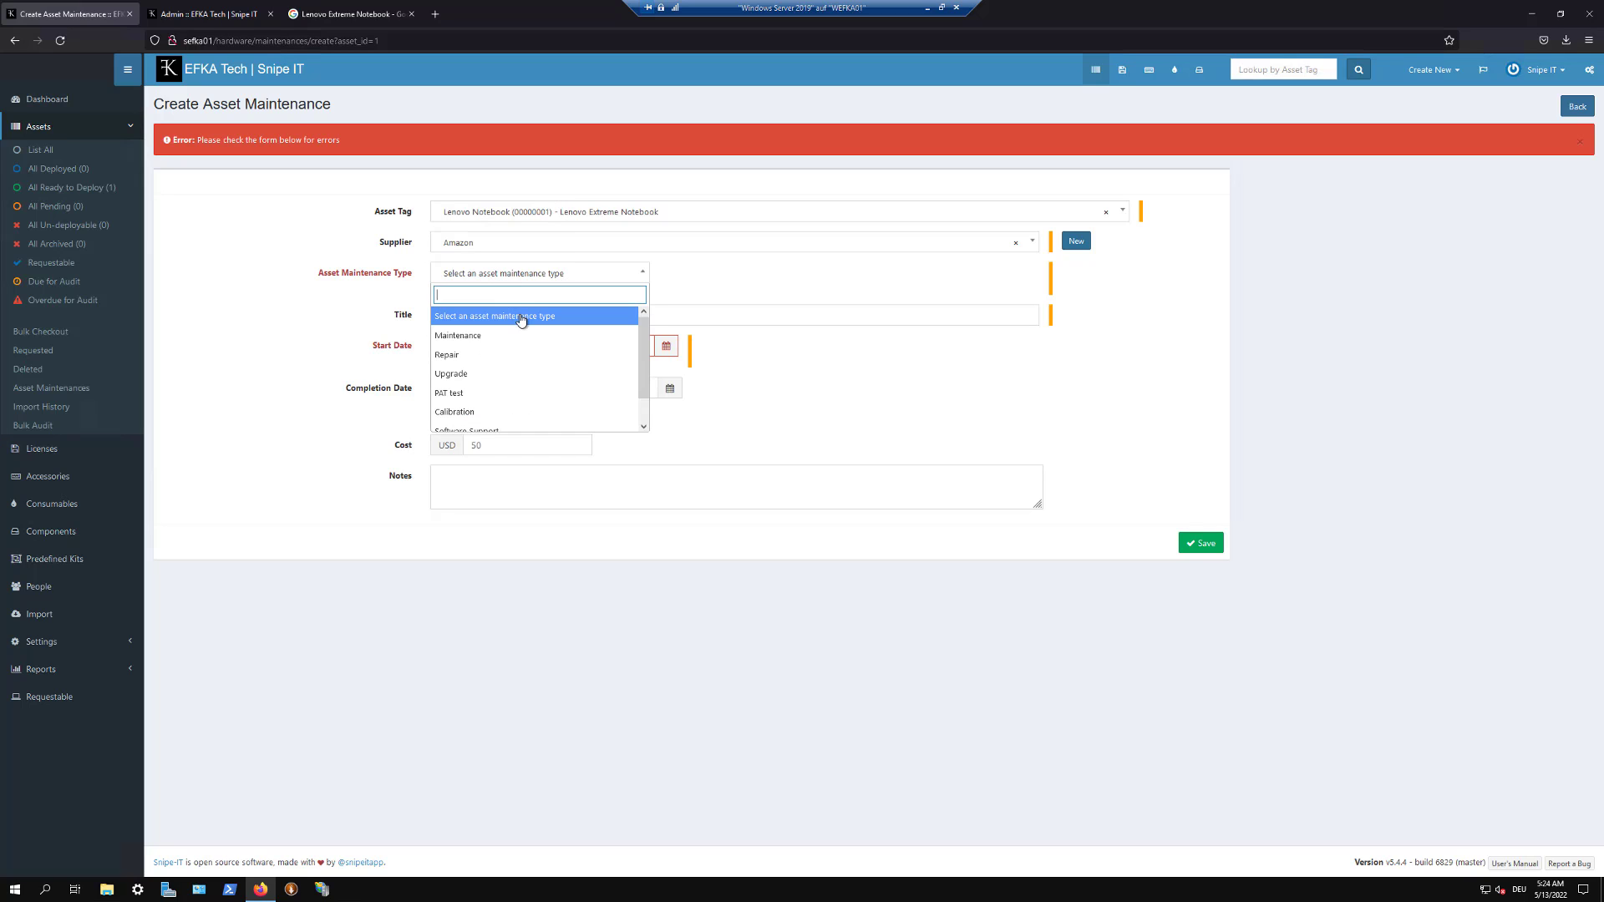
click(502, 333)
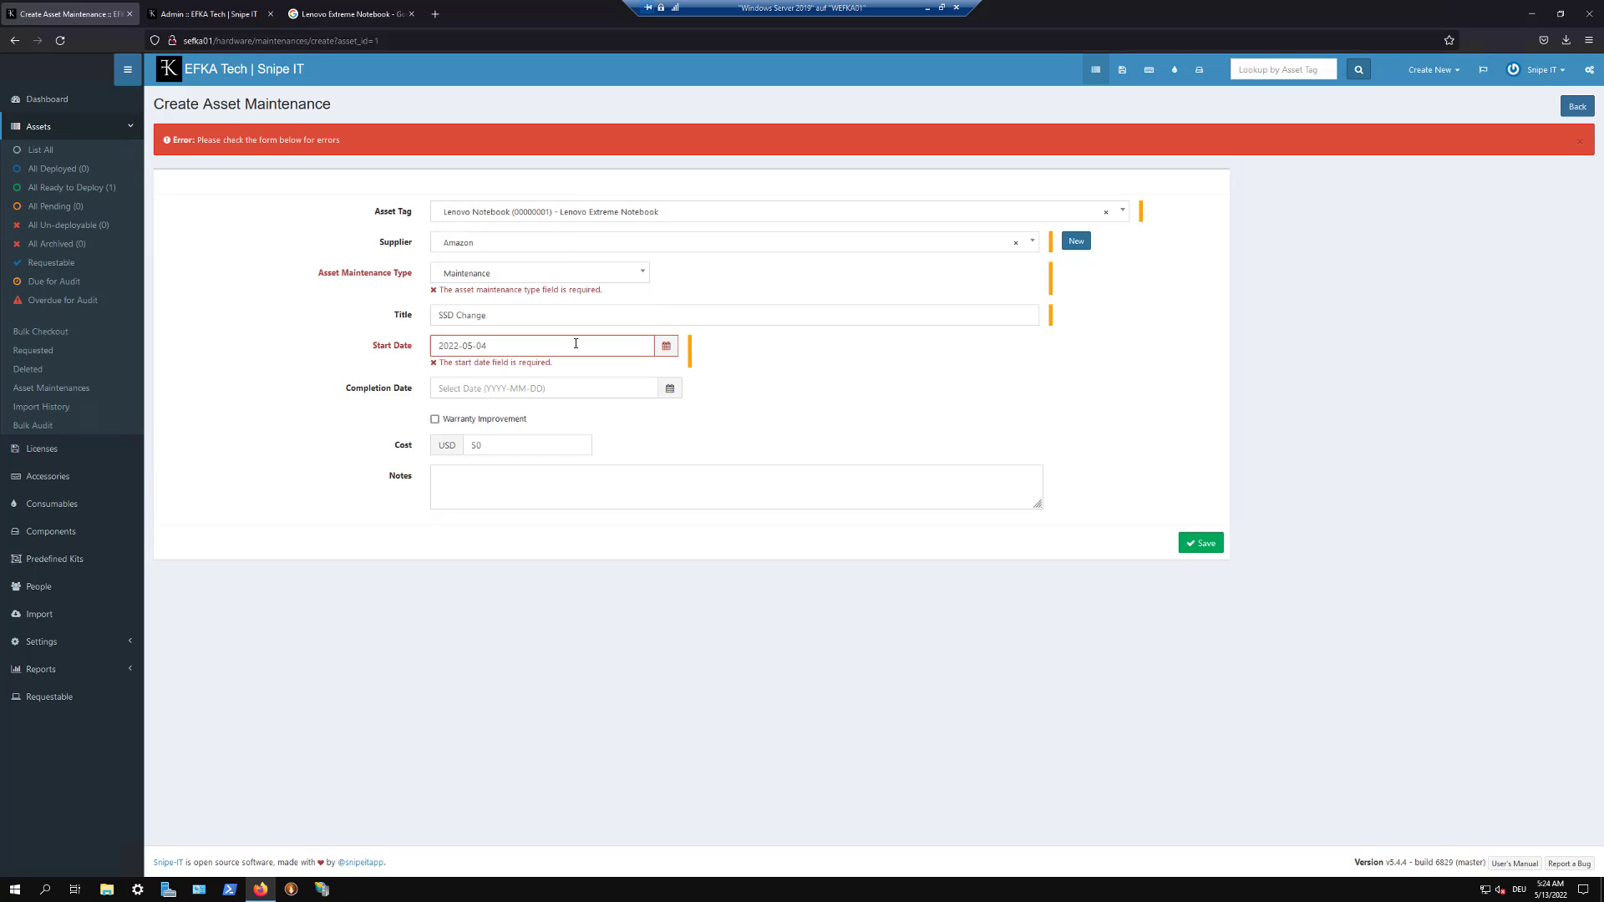
click(613, 274)
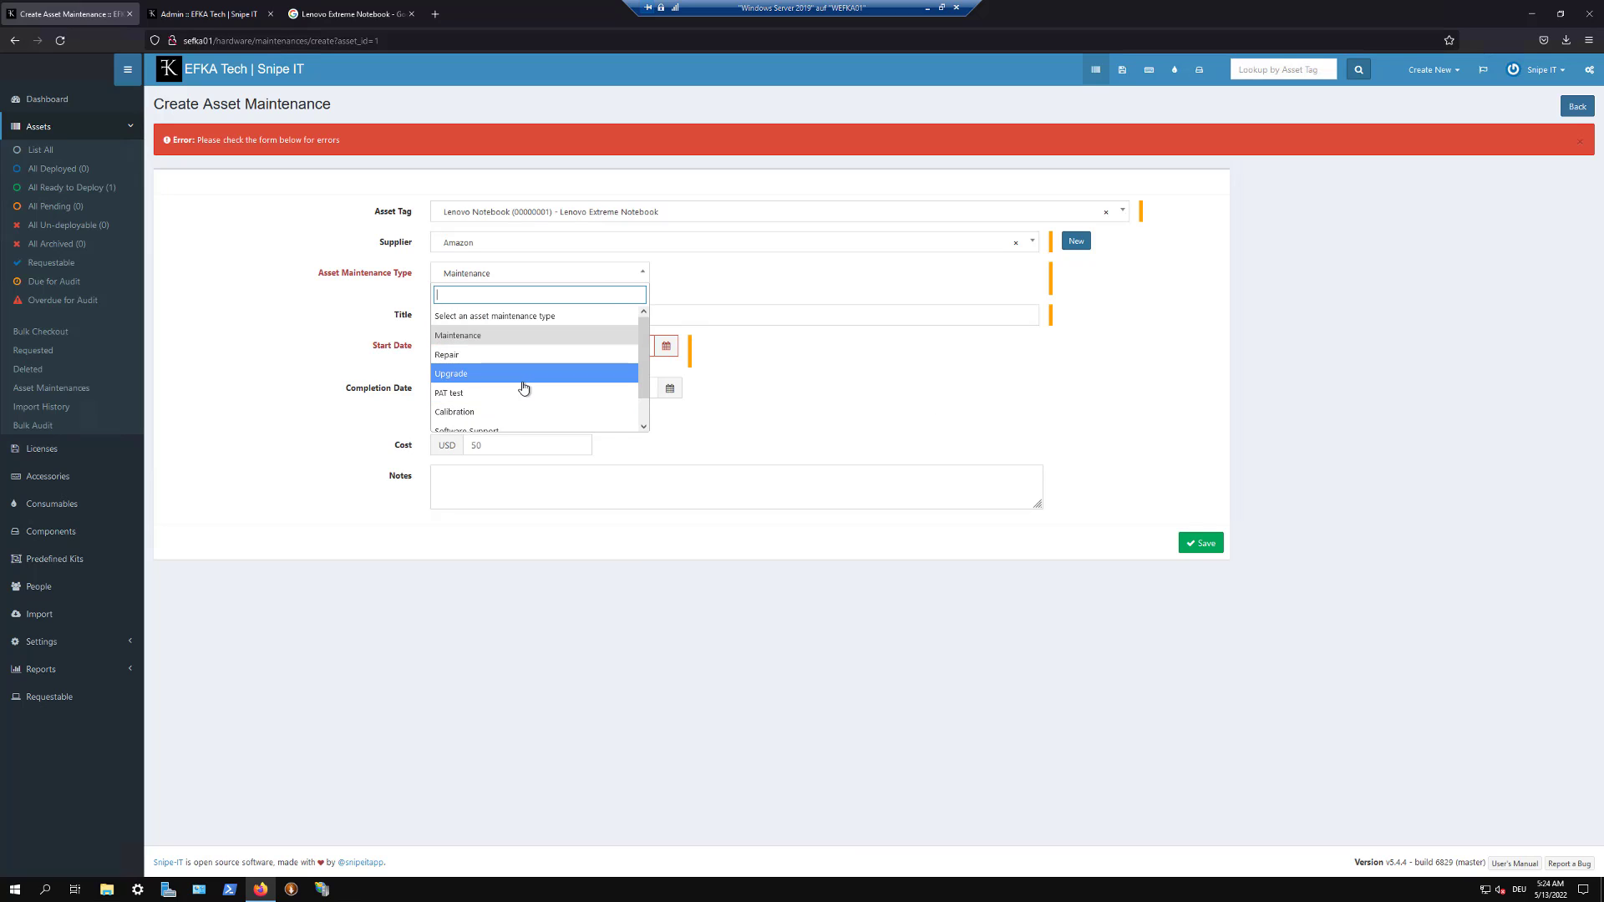
scroll(524, 388, down, 1)
scroll(524, 387, up, 1)
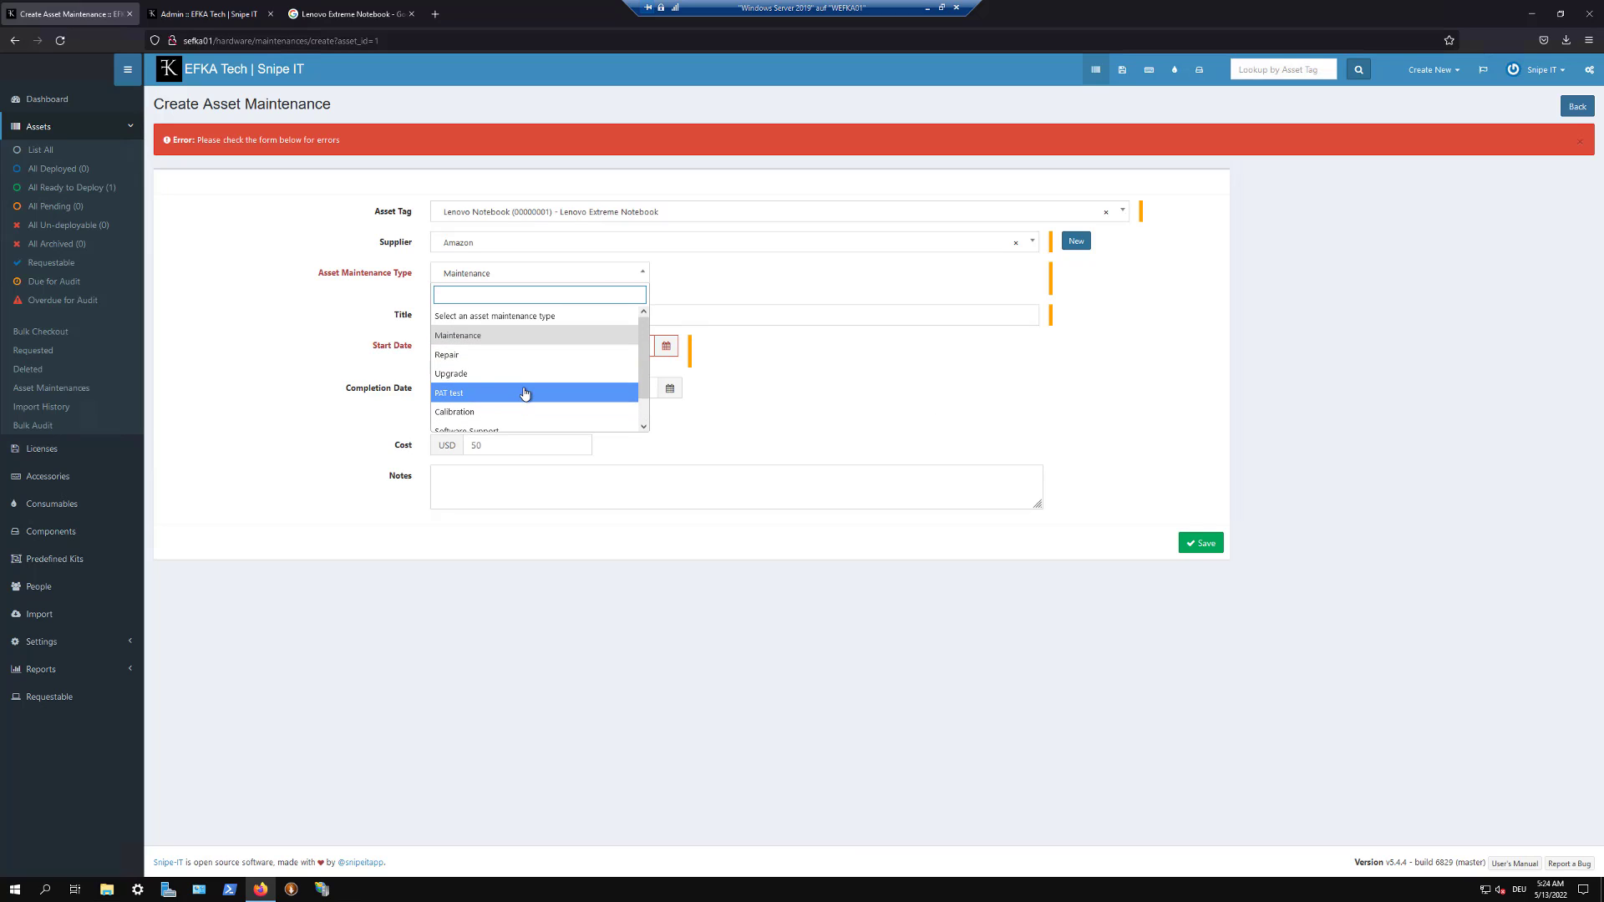
click(506, 350)
click(1199, 541)
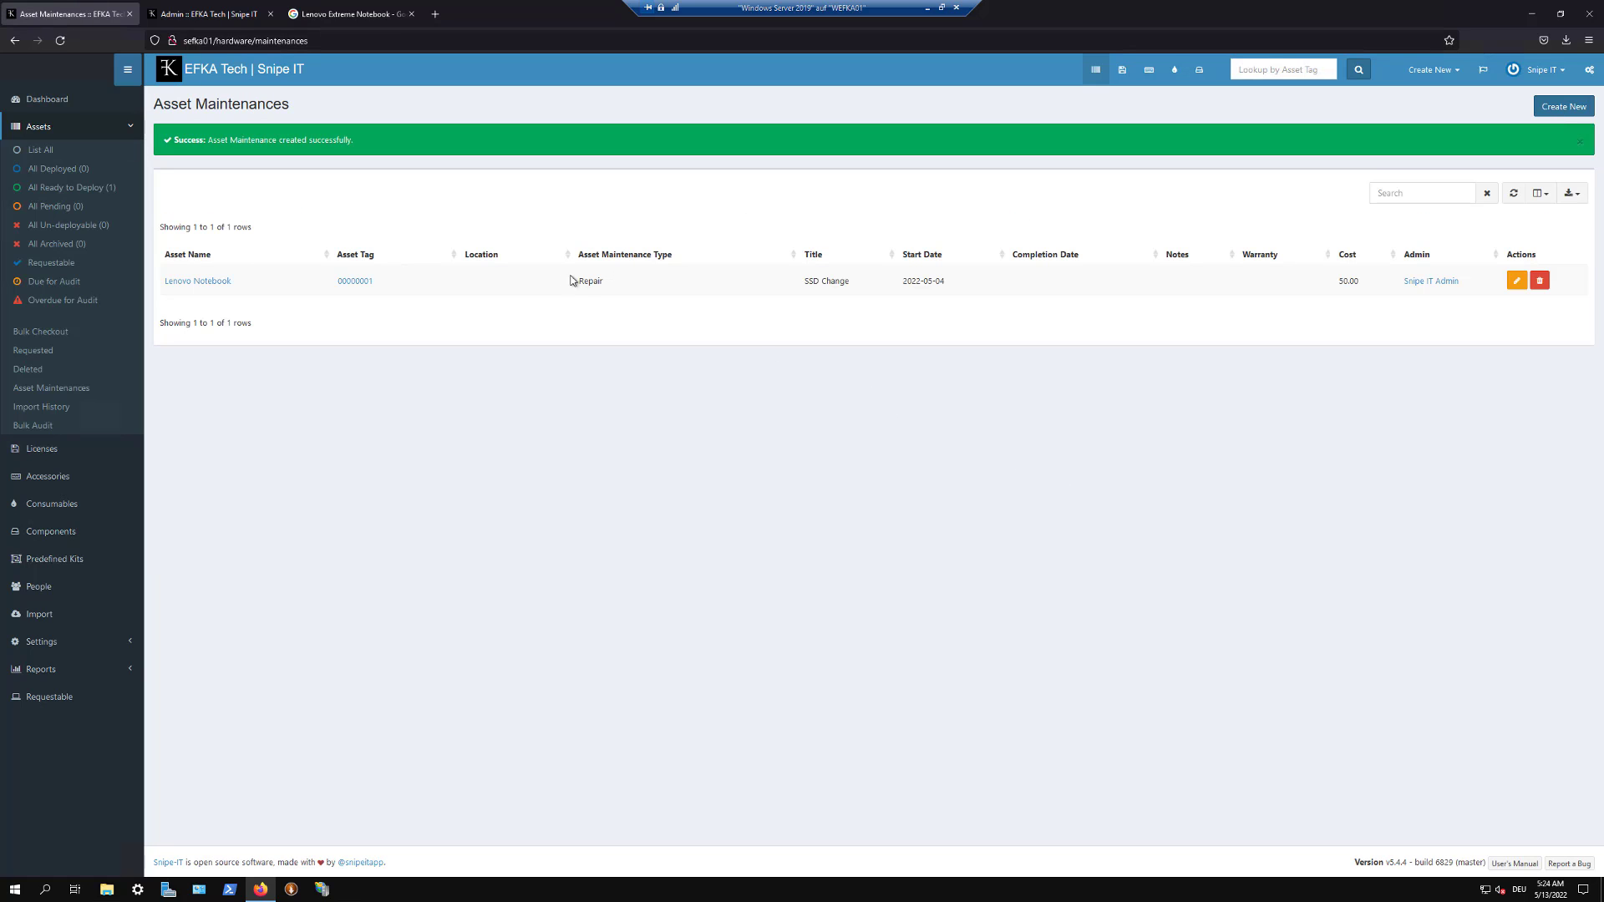
Step: Review the SSD Change record in the maintenance list and among the Lenovo Notebook's own maintenances
drag(1364, 285, 1315, 294)
click(351, 179)
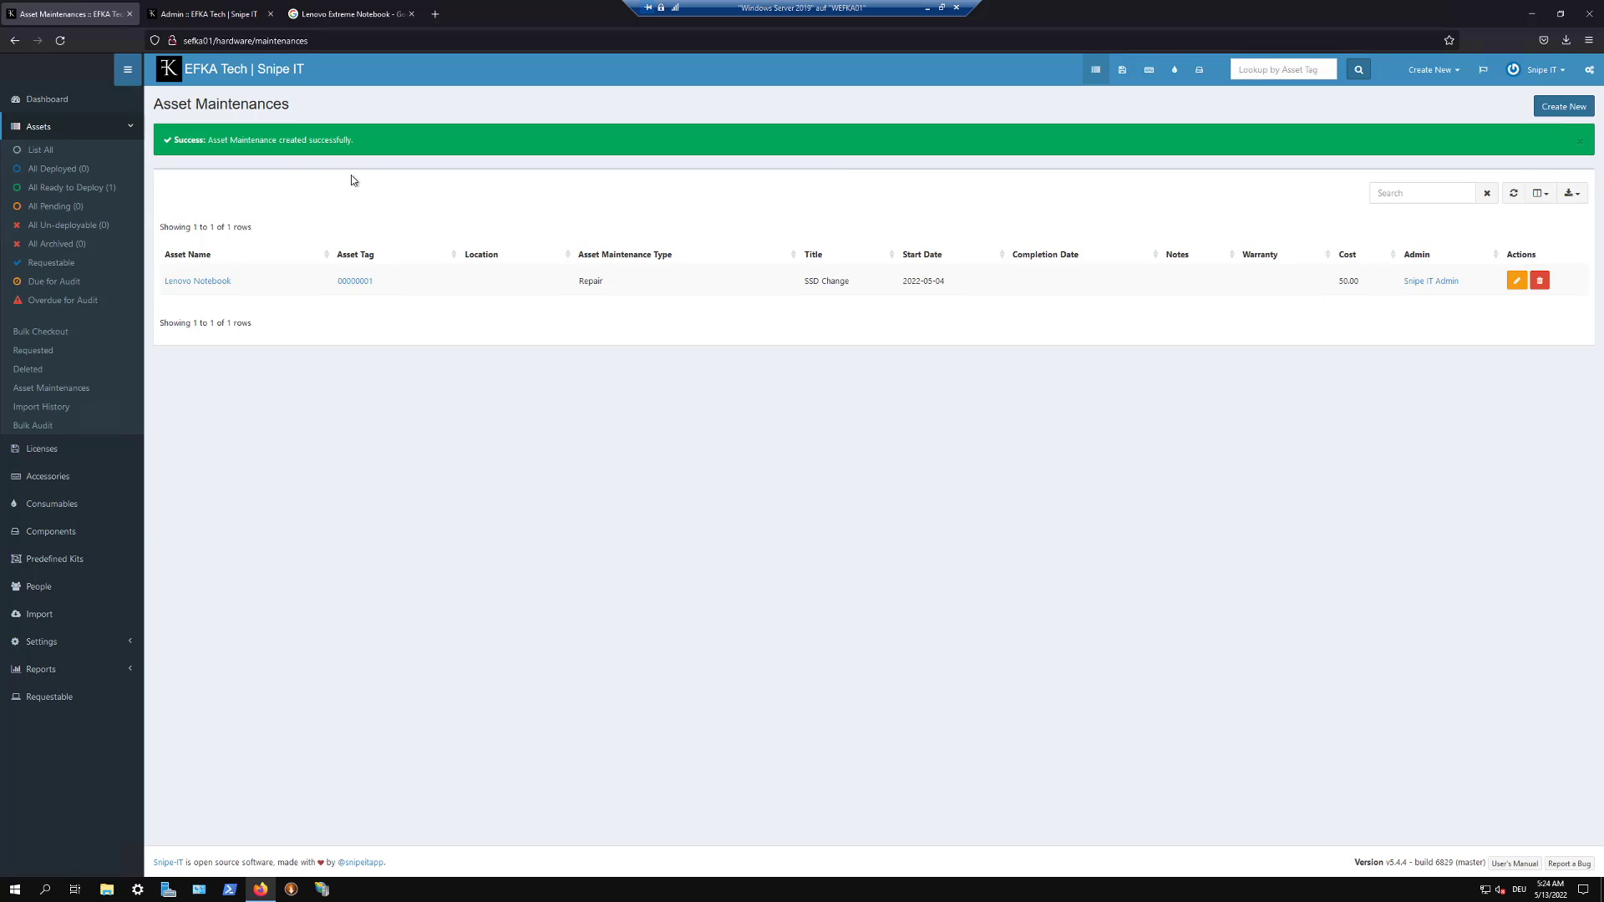
click(219, 280)
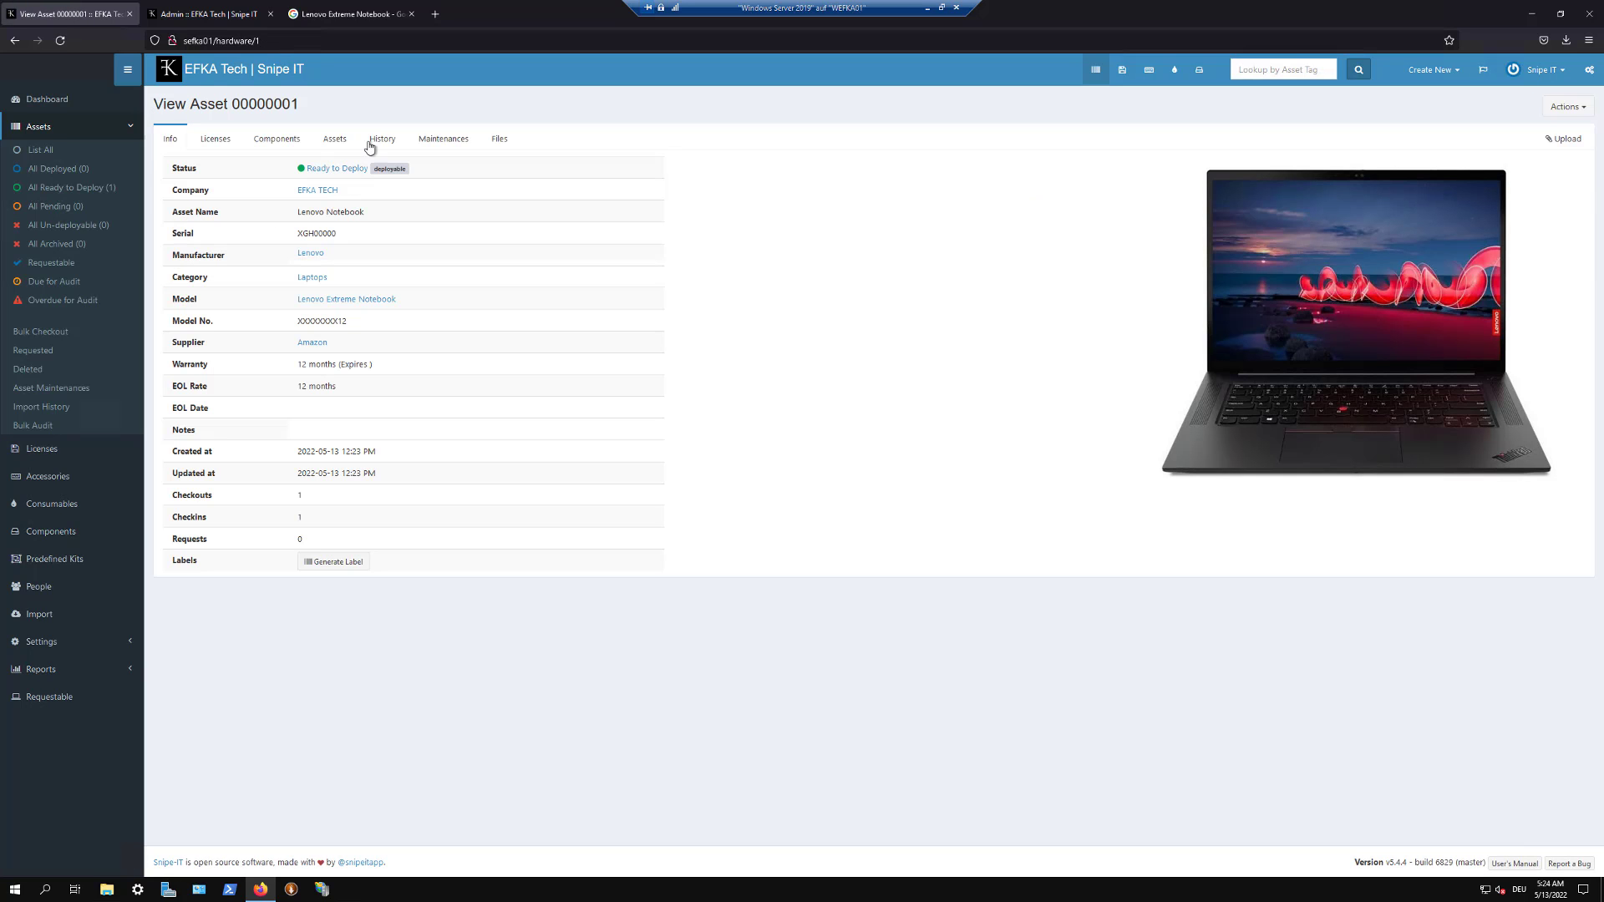
click(440, 142)
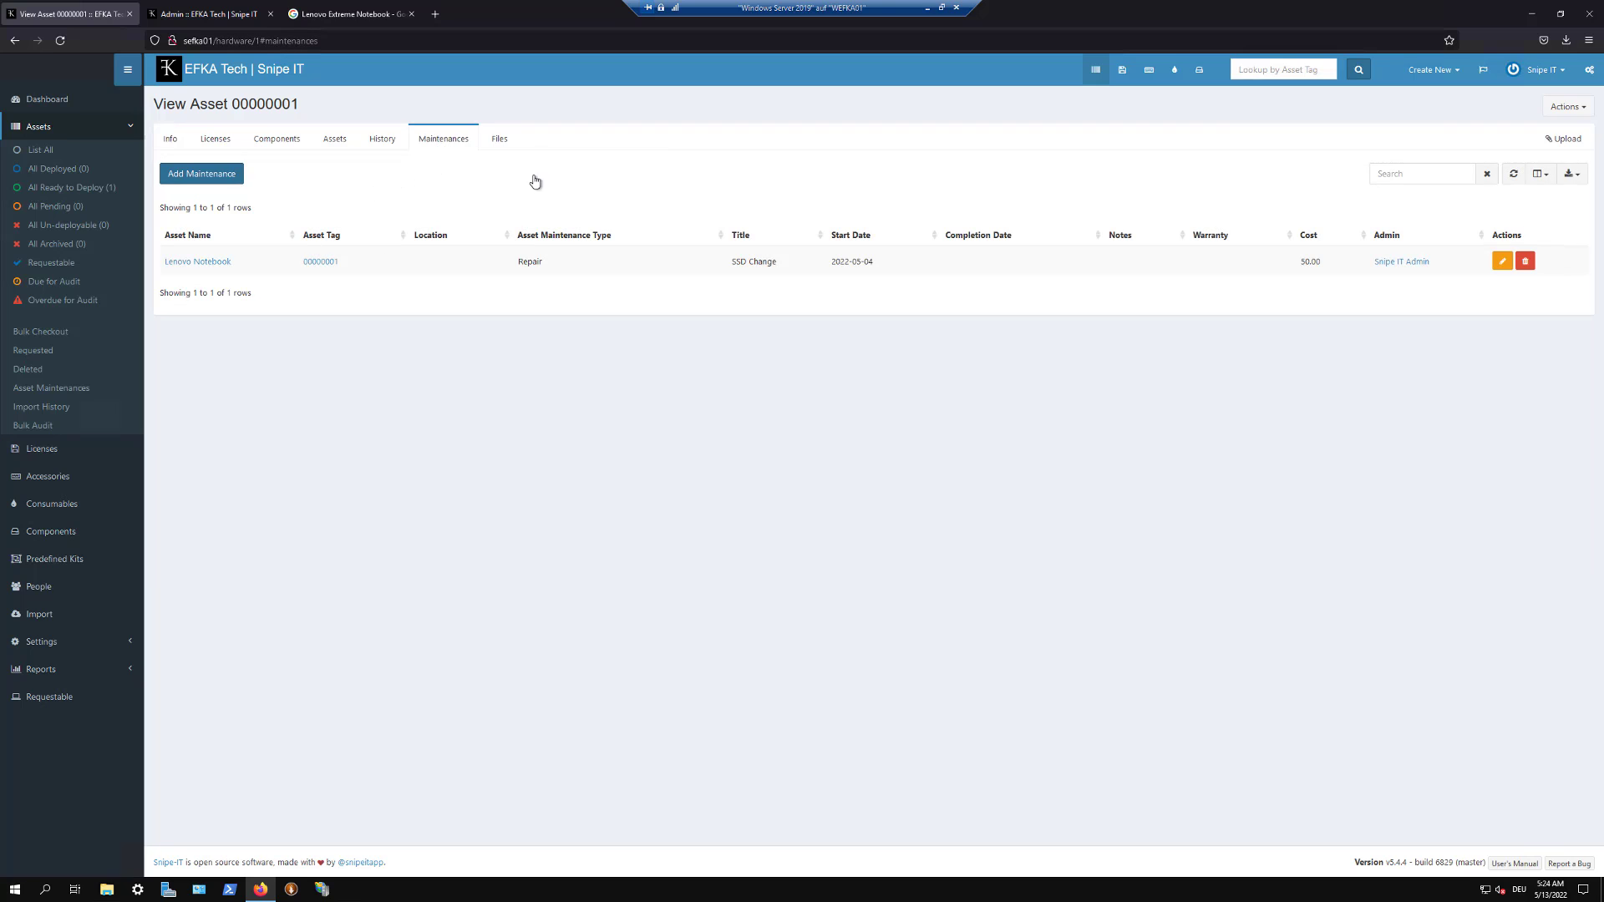
Step: Check the allowed file types and size limit for uploading files to the asset without uploading any, and return to the dashboard
click(503, 142)
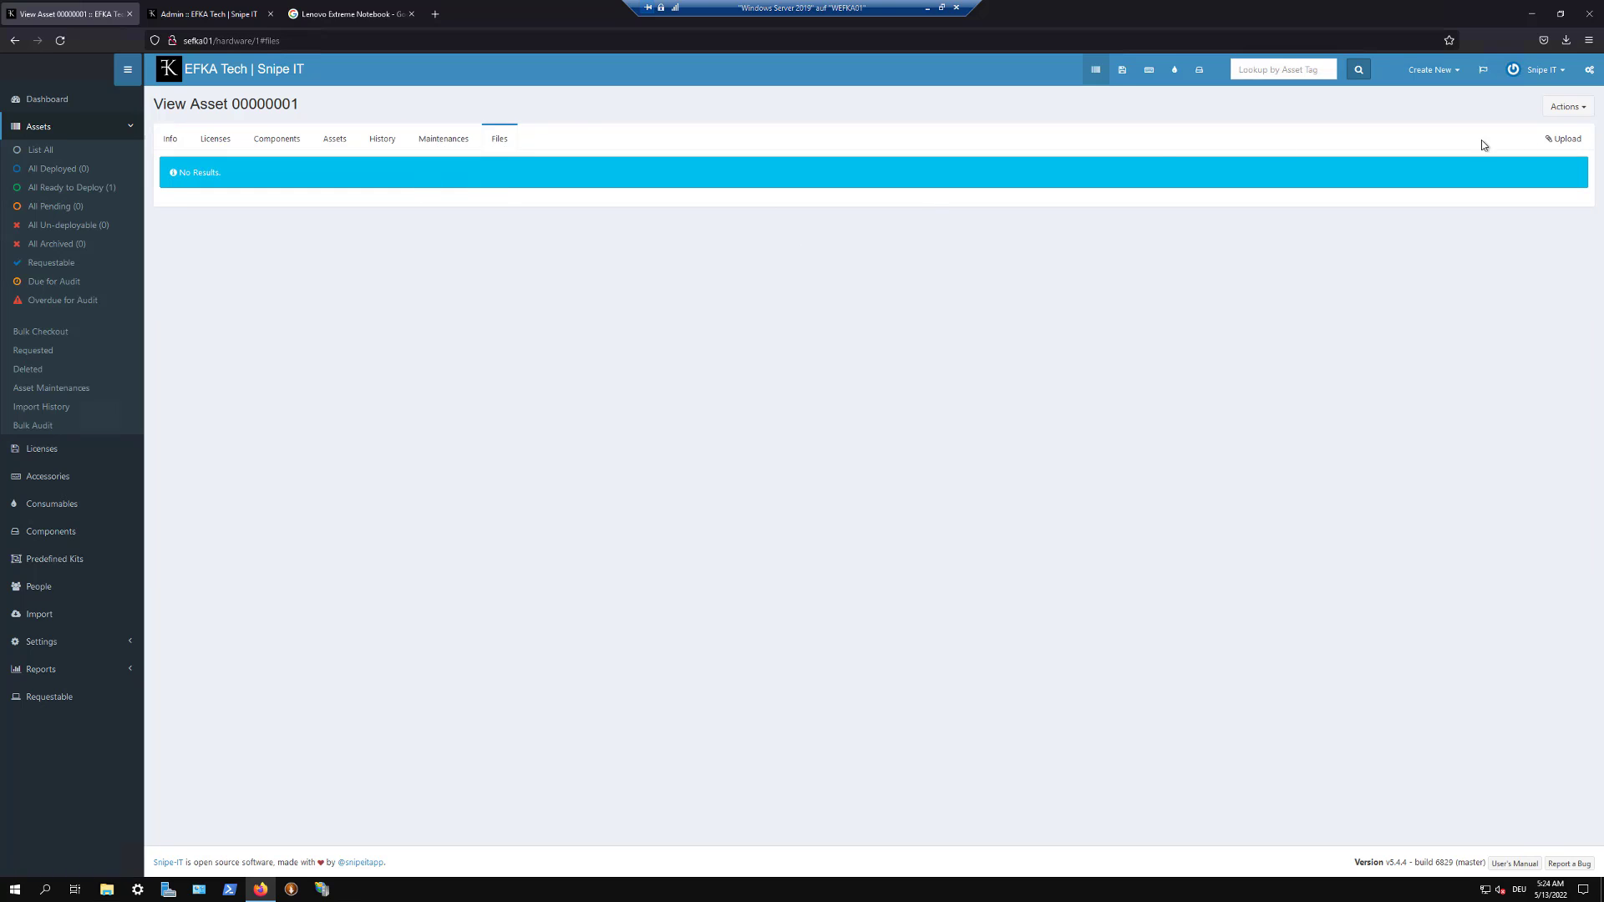
click(1563, 139)
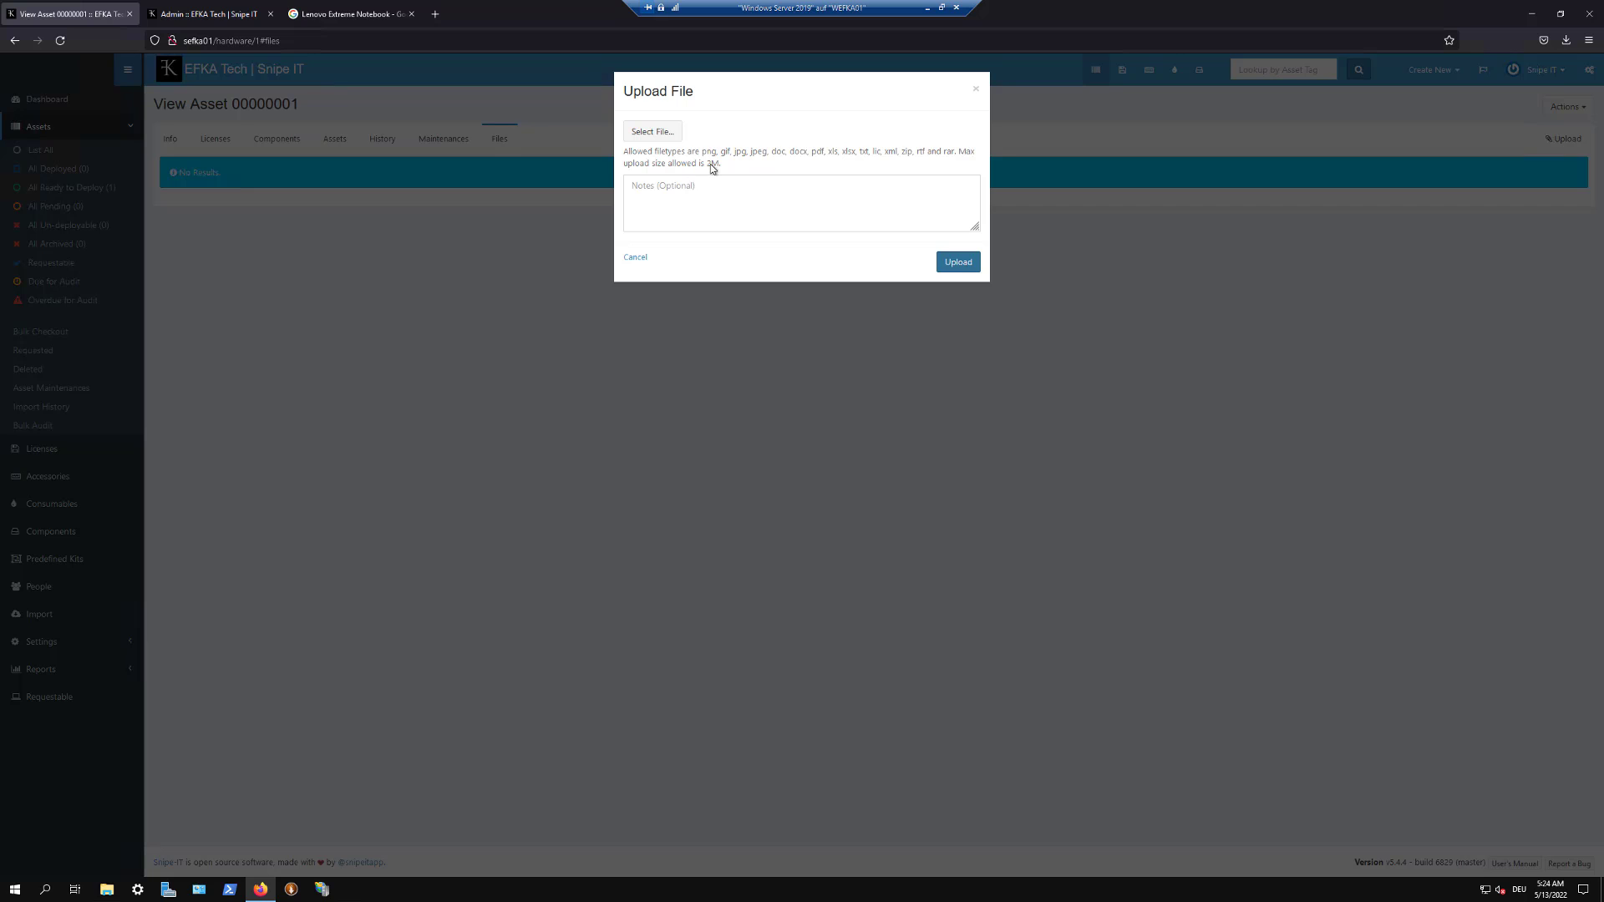
drag(723, 165, 644, 153)
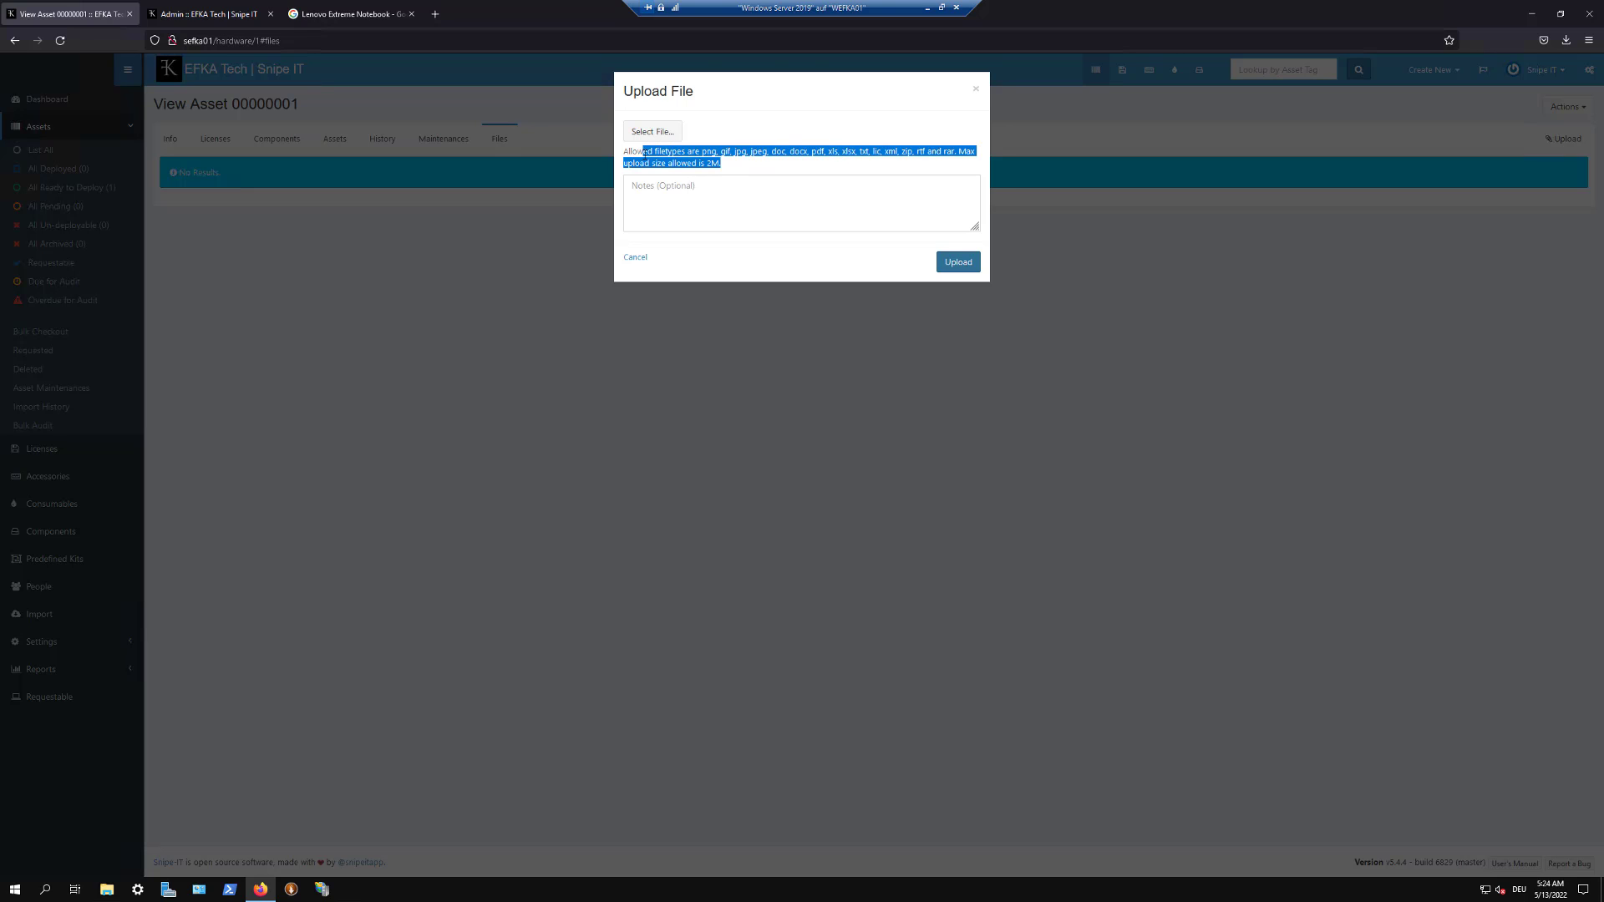
click(800, 138)
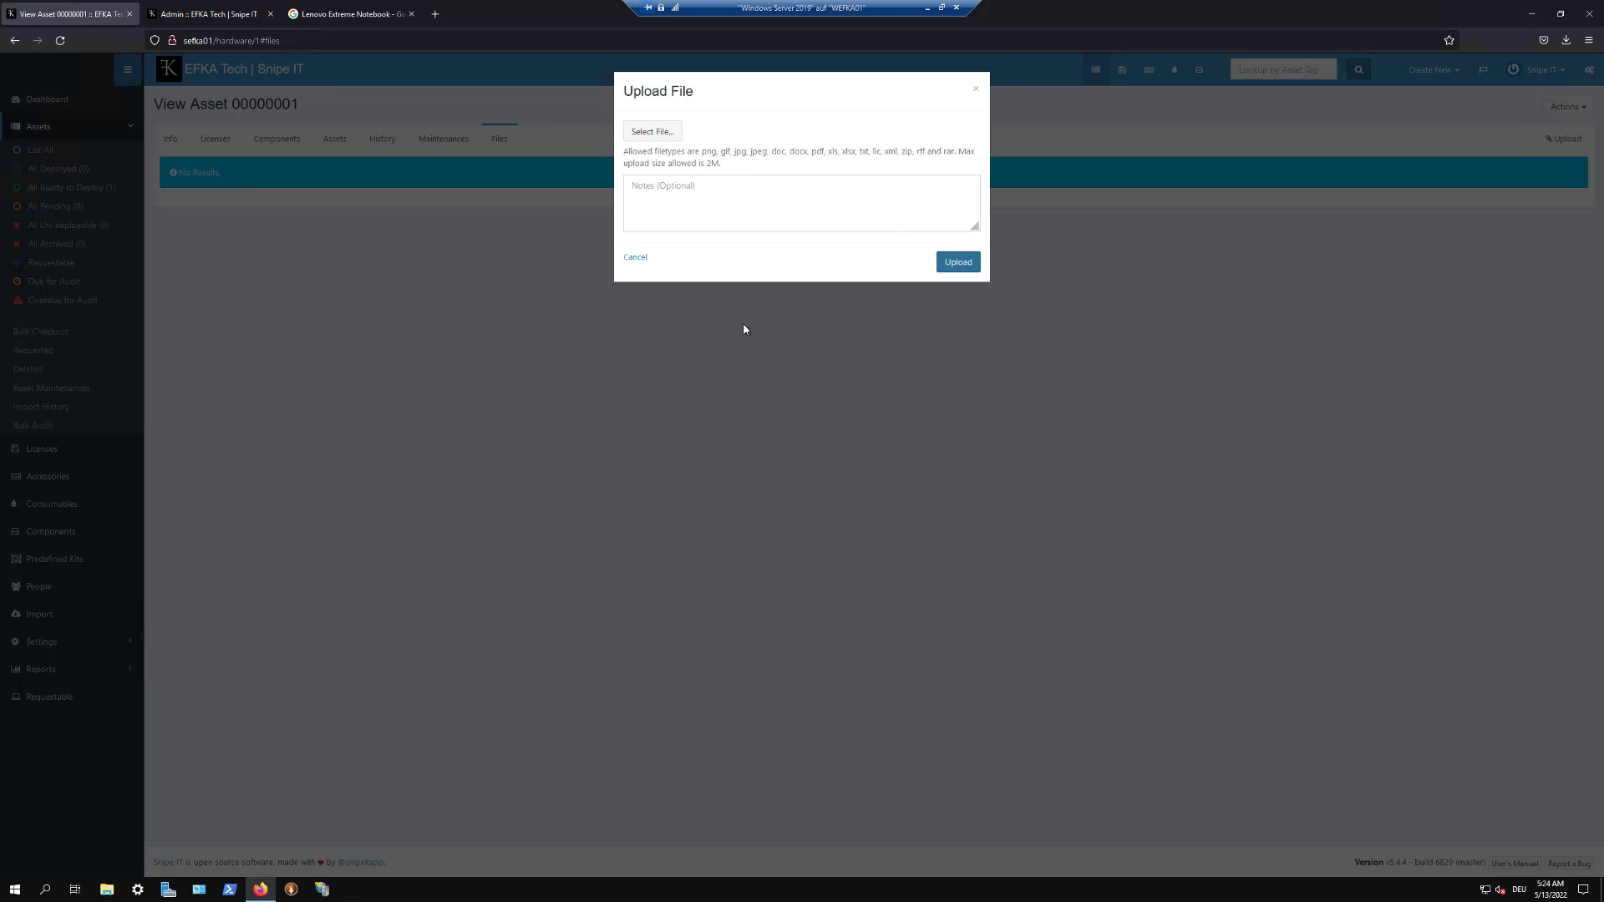
click(638, 258)
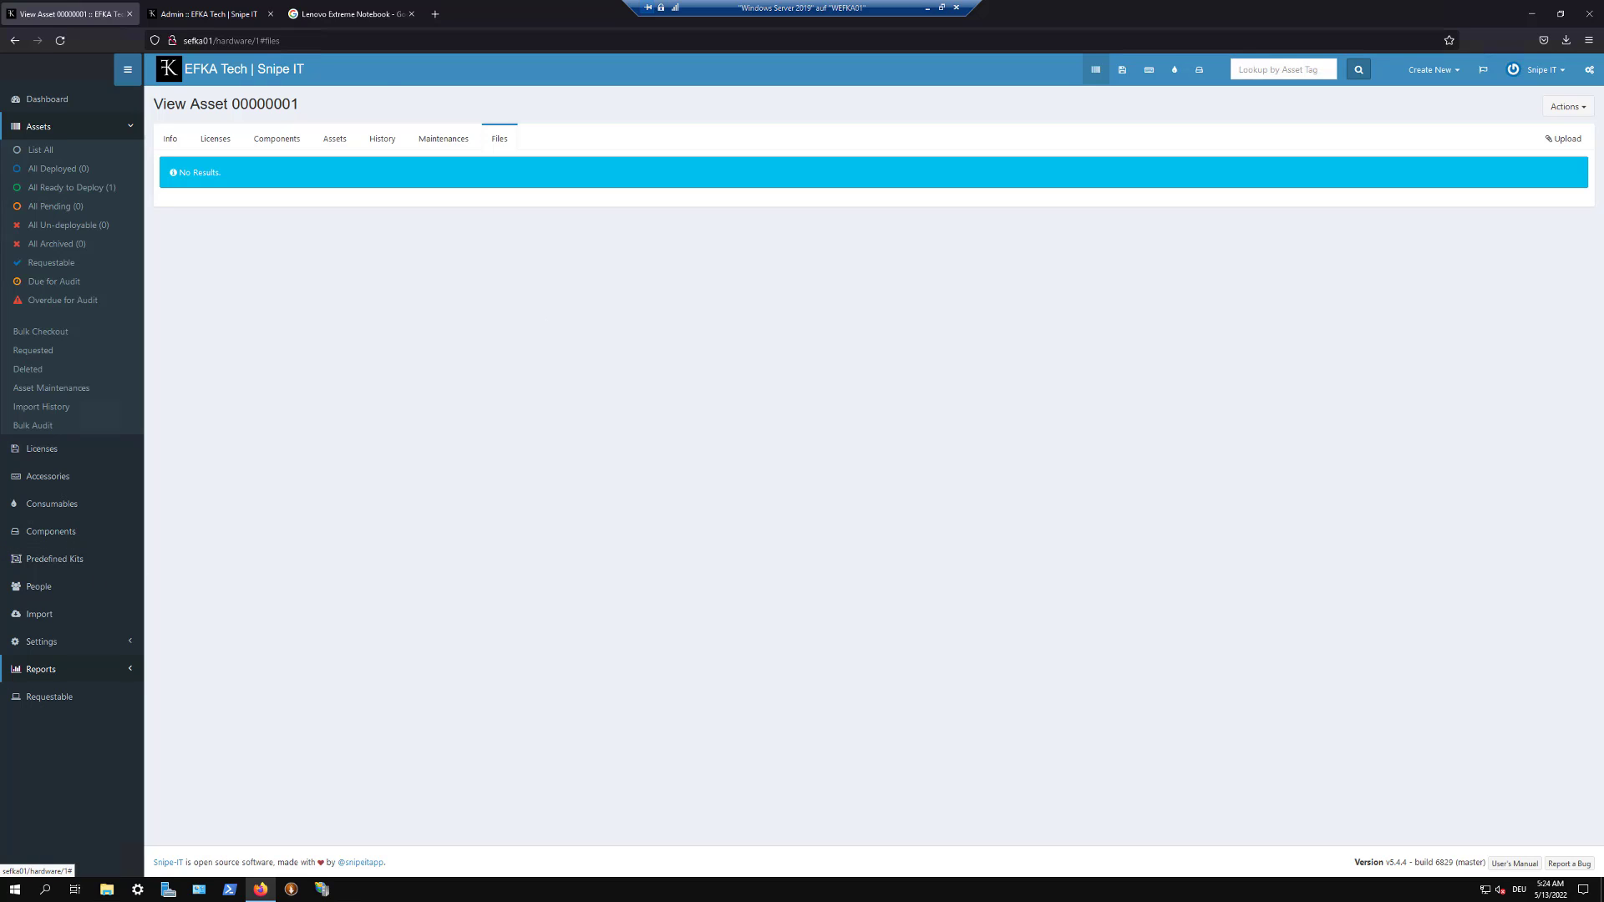
click(286, 74)
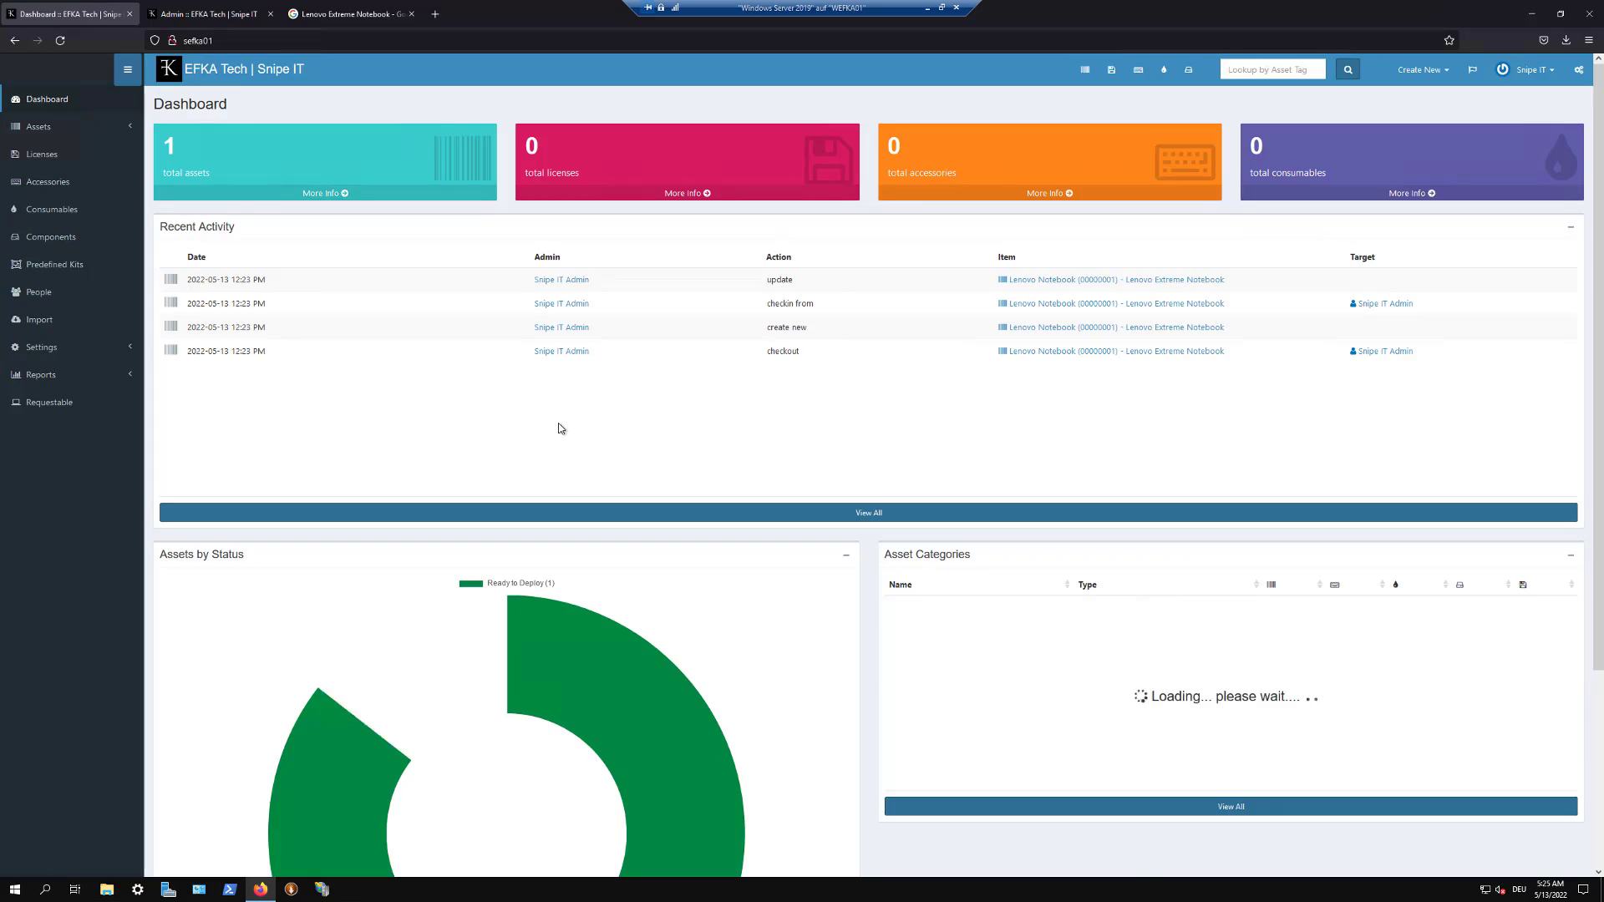